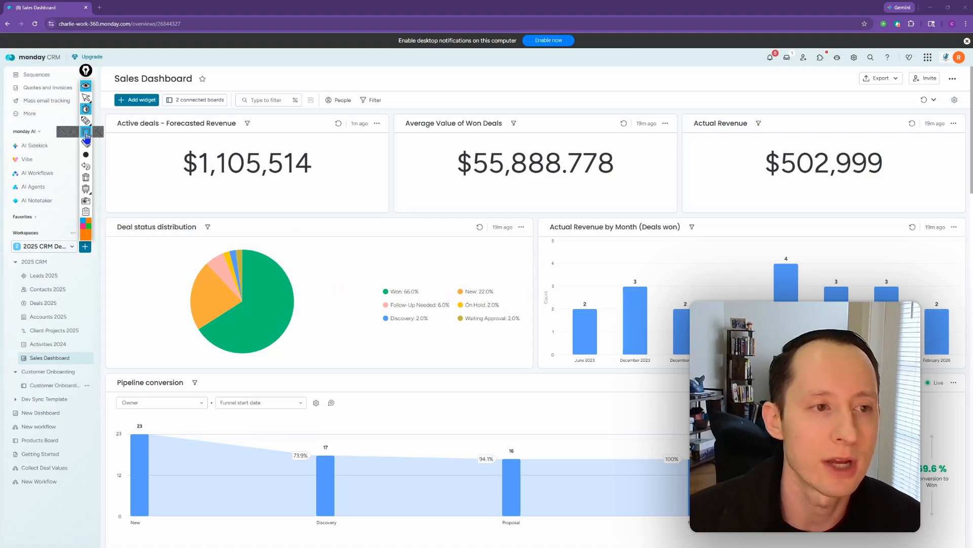
- Look through the Sales Dashboard's revenue, deal status, pipeline conversion and rep performance widgets
{"action": "left_click", "coordinate": [86, 100]}
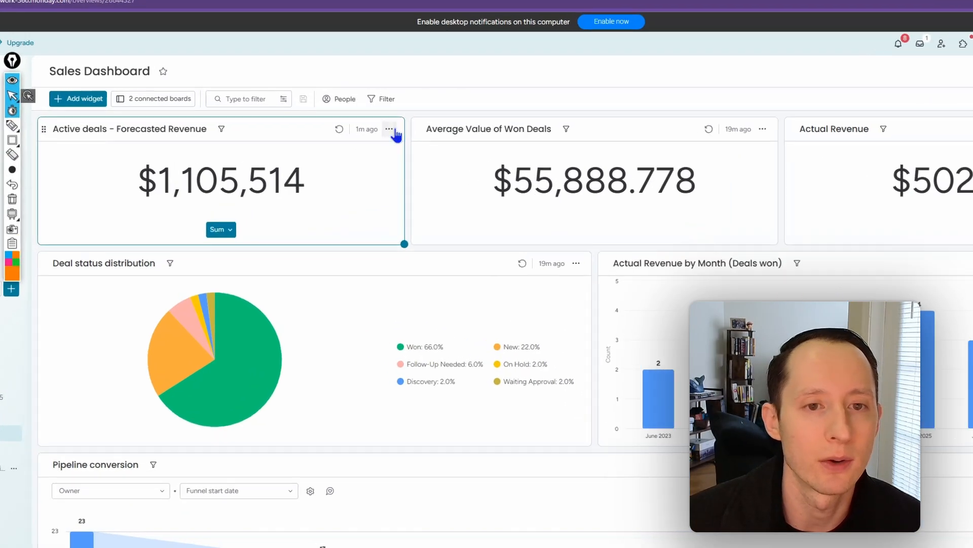
{"action": "left_click", "coordinate": [398, 133]}
{"action": "left_click", "coordinate": [425, 178]}
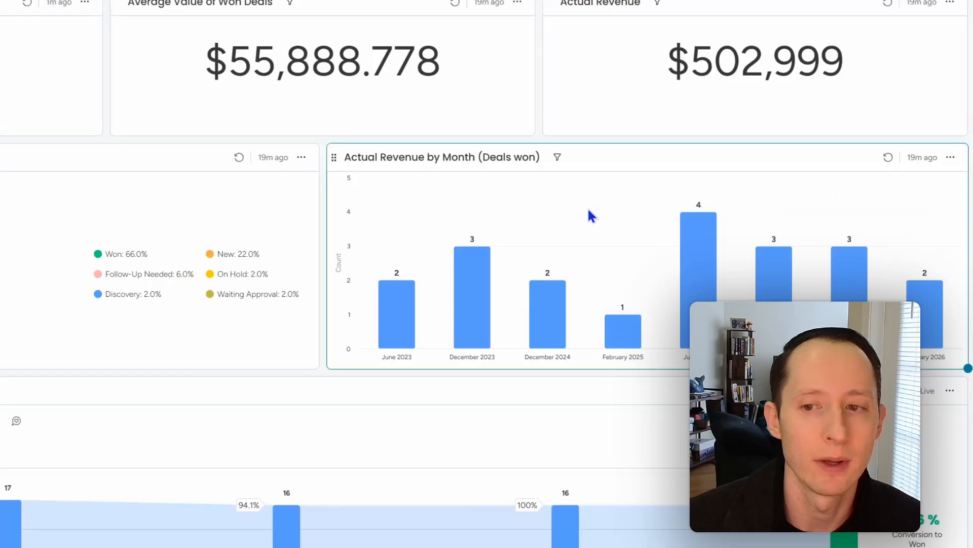
{"action": "scroll", "coordinate": [670, 246], "scroll_direction": "down", "scroll_amount": 10}
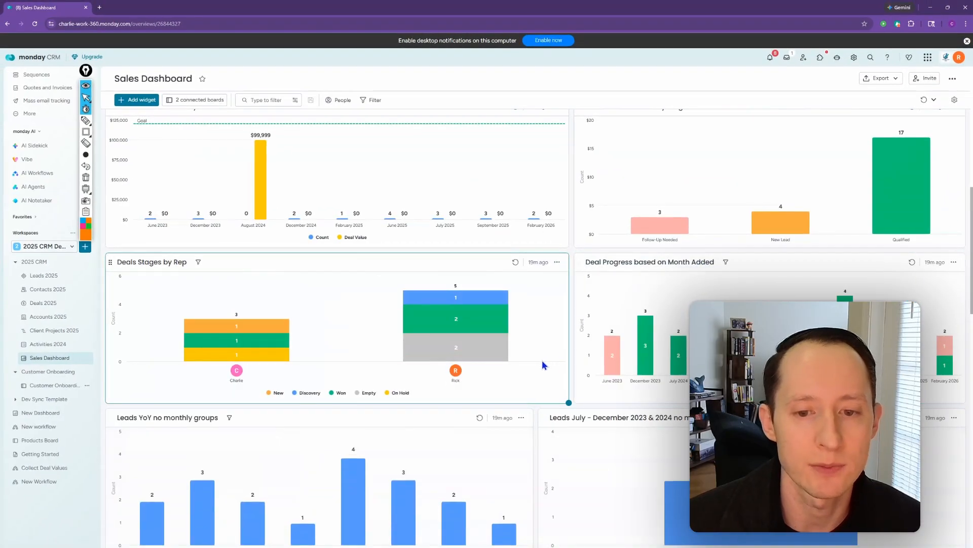
{"action": "scroll", "coordinate": [540, 361], "scroll_direction": "up", "scroll_amount": 4}
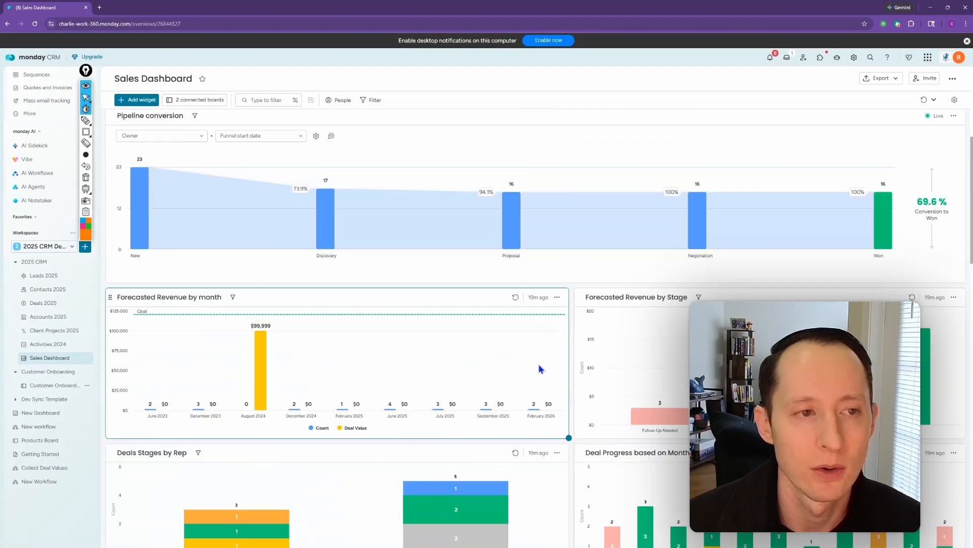
{"action": "scroll", "coordinate": [539, 365], "scroll_direction": "up", "scroll_amount": 5}
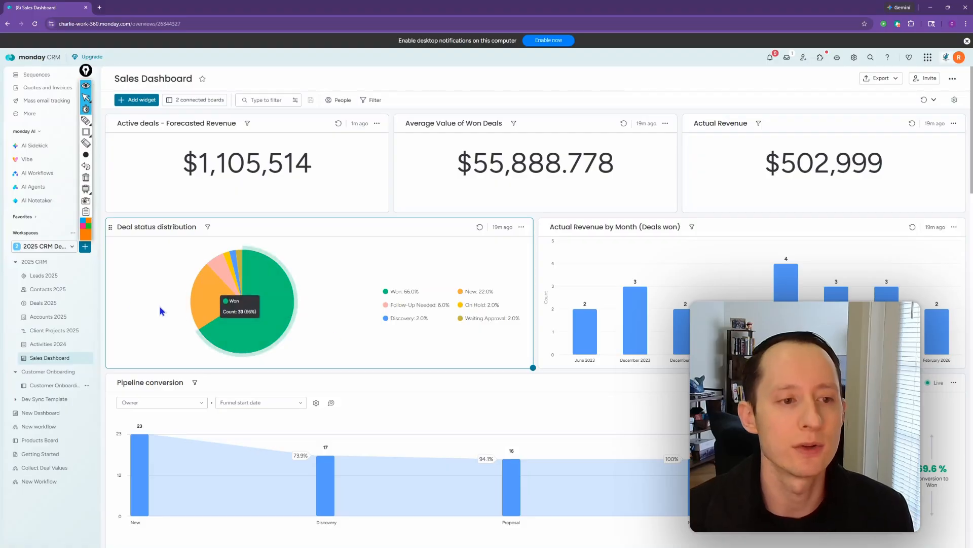
- Create a dashboard named "Lead Dashboard" with Main privacy in the 2025 CRM demo workspace
{"action": "left_click_drag", "start_coordinate": [86, 72], "coordinate": [78, 30]}
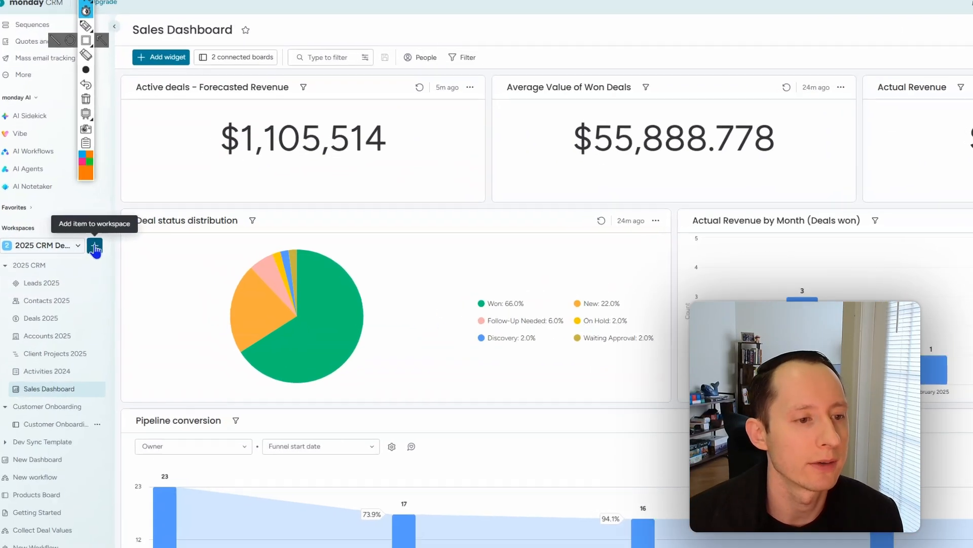
{"action": "left_click", "coordinate": [94, 248]}
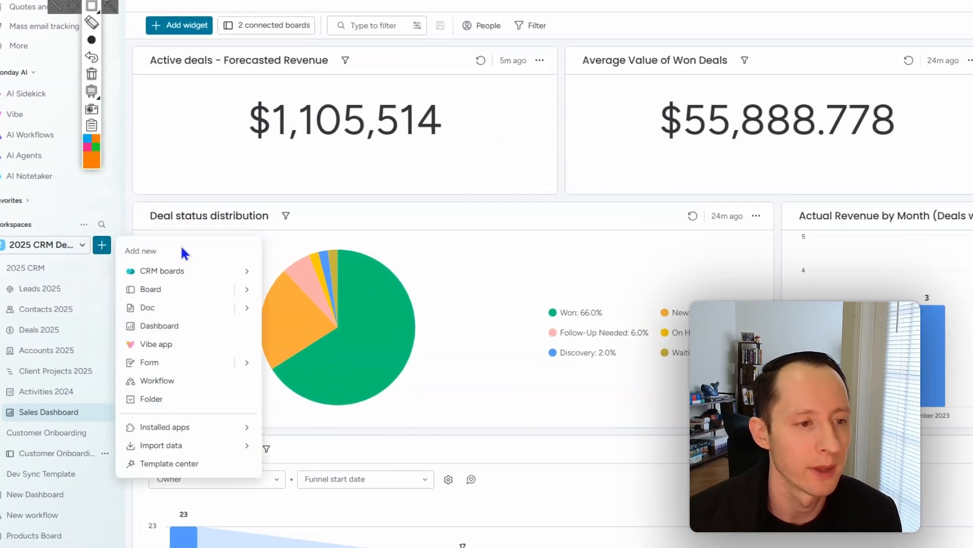
{"action": "left_click", "coordinate": [174, 327]}
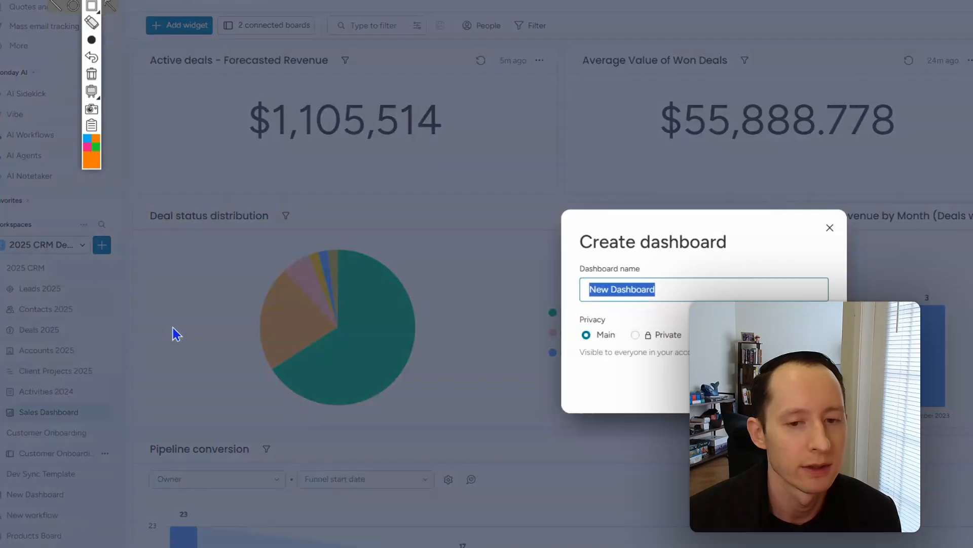
{"action": "type", "text": "Lead"}
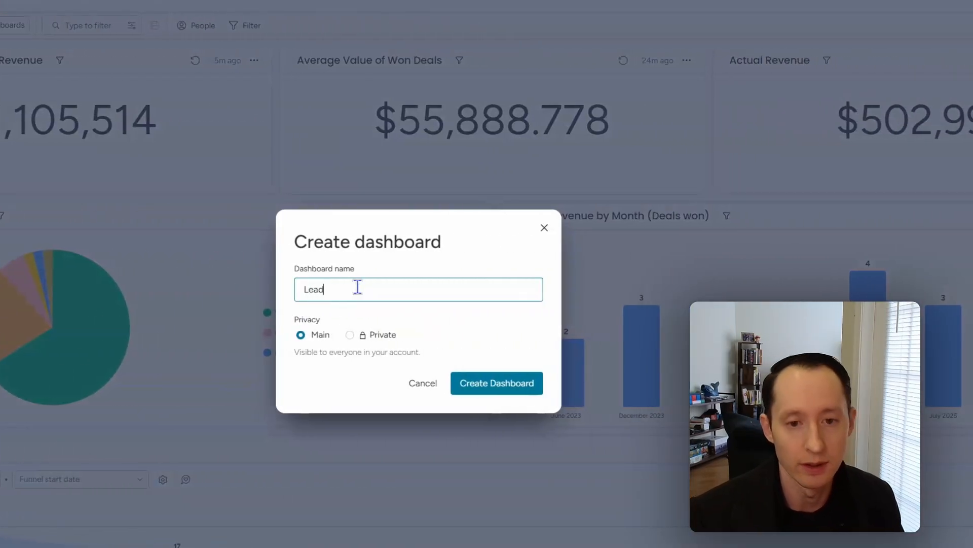
{"action": "type", "text": " Dashboard"}
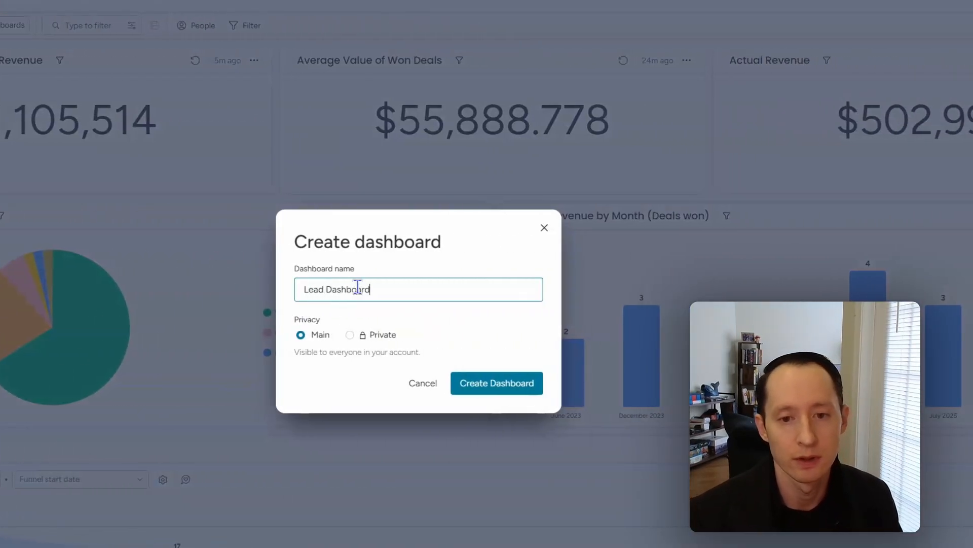
{"action": "left_click", "coordinate": [481, 388]}
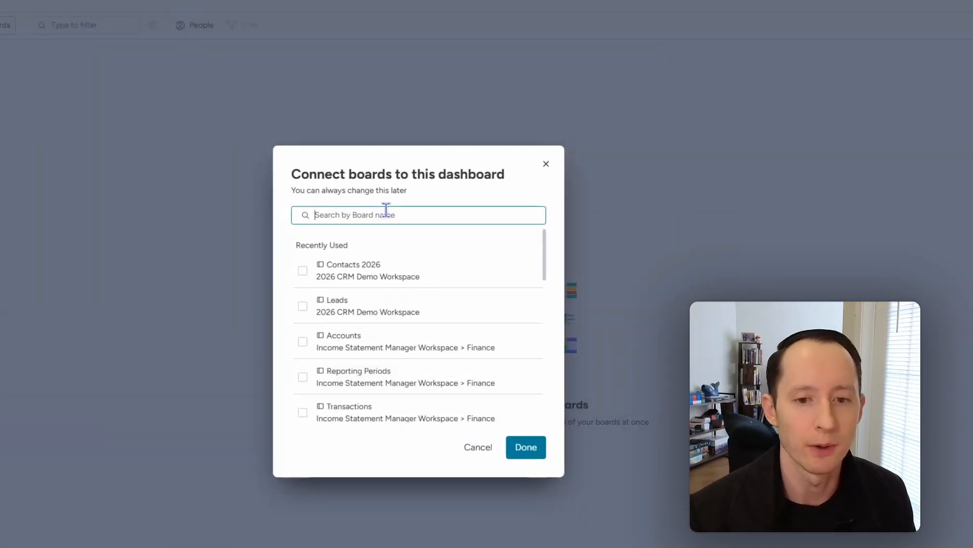
- Search for "leads" and connect the Leads 2025 board from the 2025 CRM Demo Workspace to the dashboard
{"action": "type", "text": "leads"}
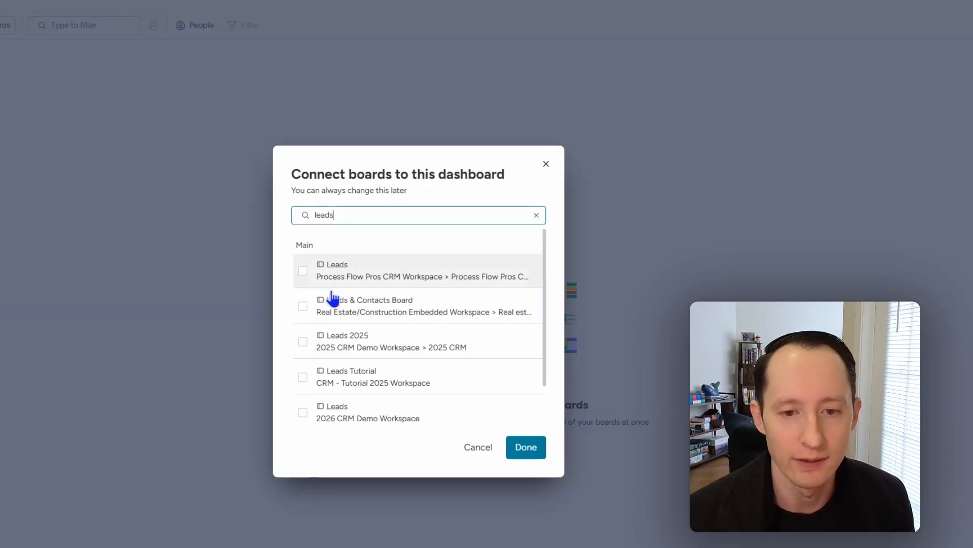
{"action": "left_click", "coordinate": [304, 343]}
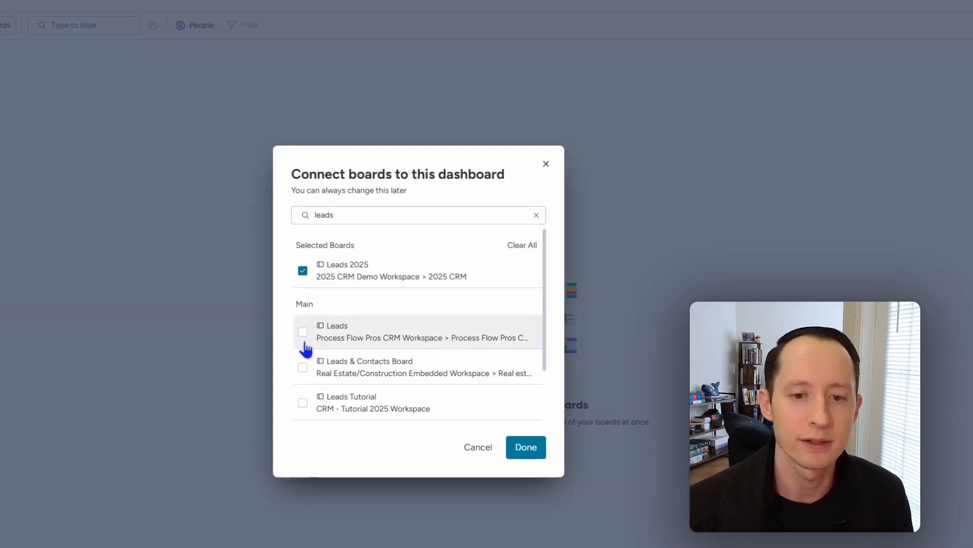
{"action": "left_click", "coordinate": [535, 453]}
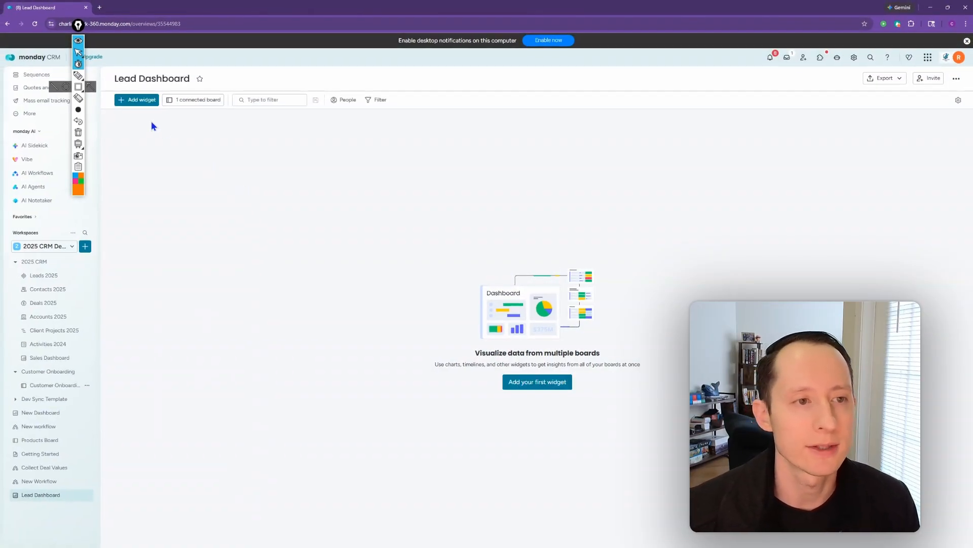
{"action": "left_click", "coordinate": [78, 86]}
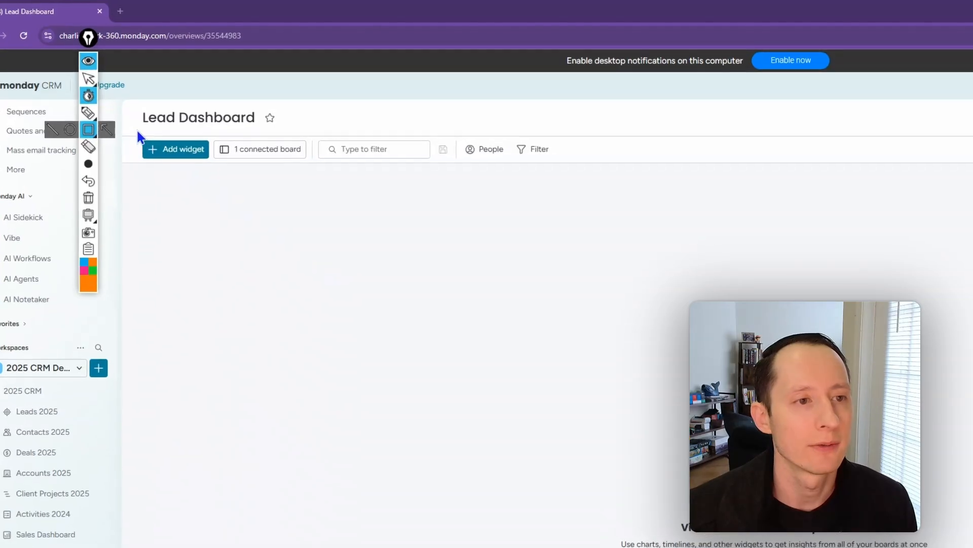
{"action": "mouse_move", "coordinate": [136, 129]}
{"action": "left_mouse_down"}
{"action": "mouse_move", "coordinate": [178, 166]}
{"action": "mouse_move", "coordinate": [223, 173]}
{"action": "mouse_move", "coordinate": [213, 165]}
{"action": "left_mouse_up"}
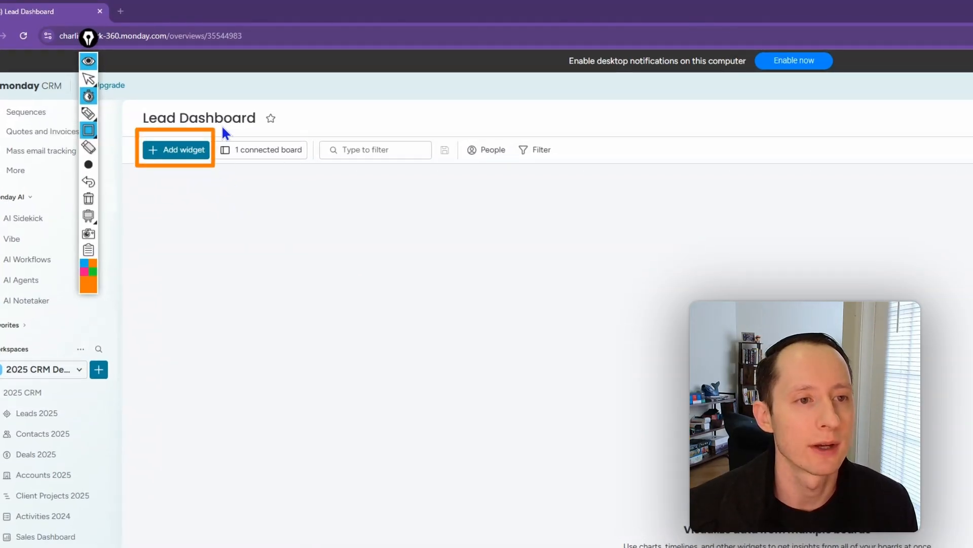
{"action": "mouse_move", "coordinate": [218, 126]}
{"action": "left_mouse_down"}
{"action": "mouse_move", "coordinate": [248, 160]}
{"action": "mouse_move", "coordinate": [316, 169]}
{"action": "left_mouse_up"}
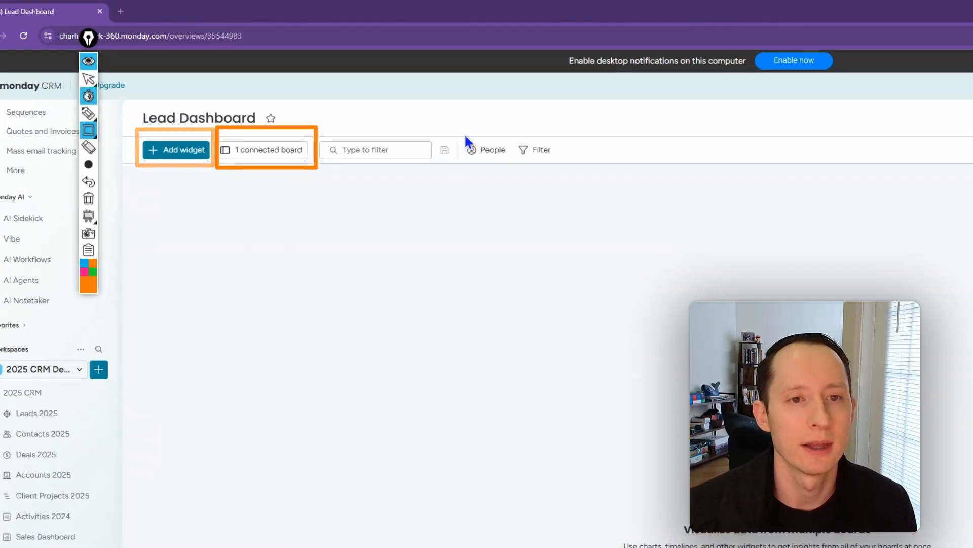
{"action": "left_click_drag", "start_coordinate": [465, 133], "coordinate": [599, 165]}
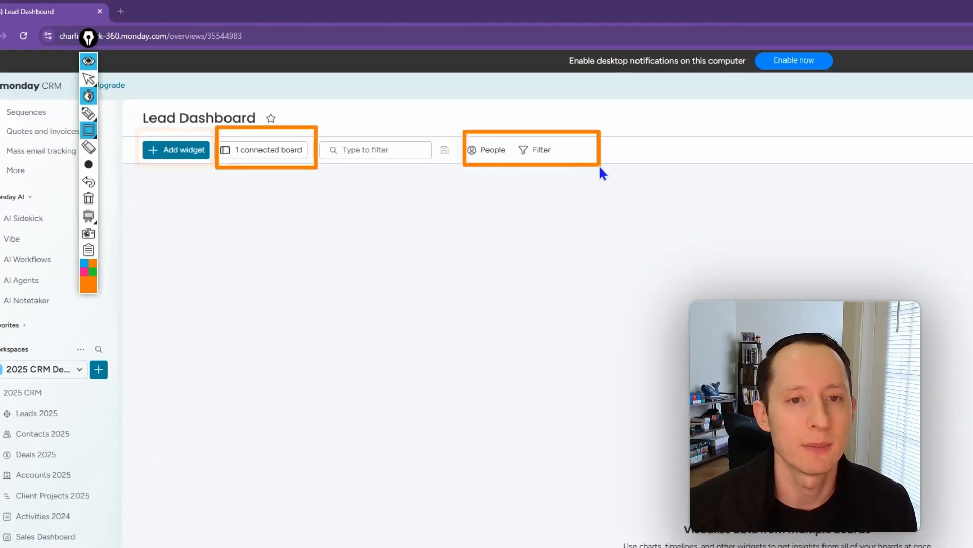
{"action": "left_click", "coordinate": [84, 78]}
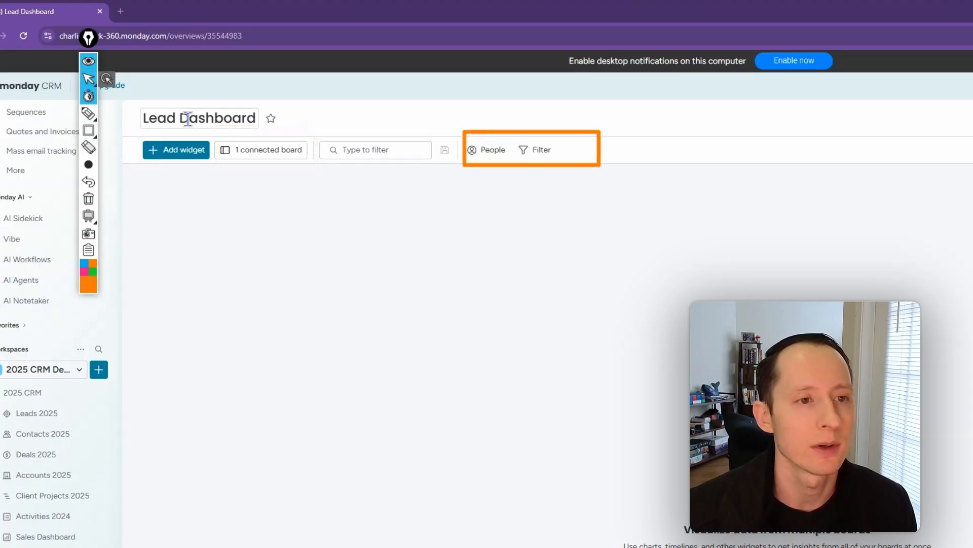
- Review the widget types that can be added and the boards connected to the Lead Dashboard
{"action": "left_click", "coordinate": [203, 159]}
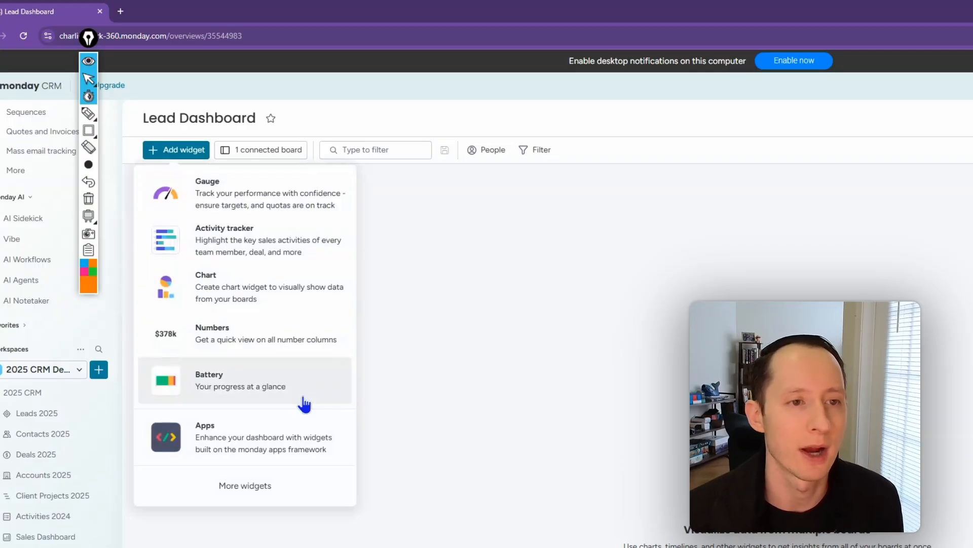
{"action": "left_click", "coordinate": [292, 151]}
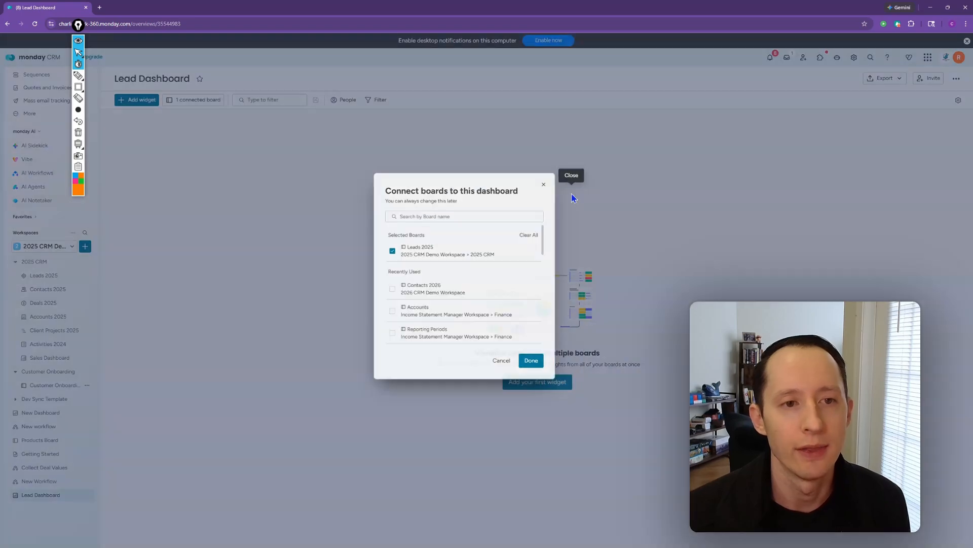
{"action": "left_click", "coordinate": [572, 194]}
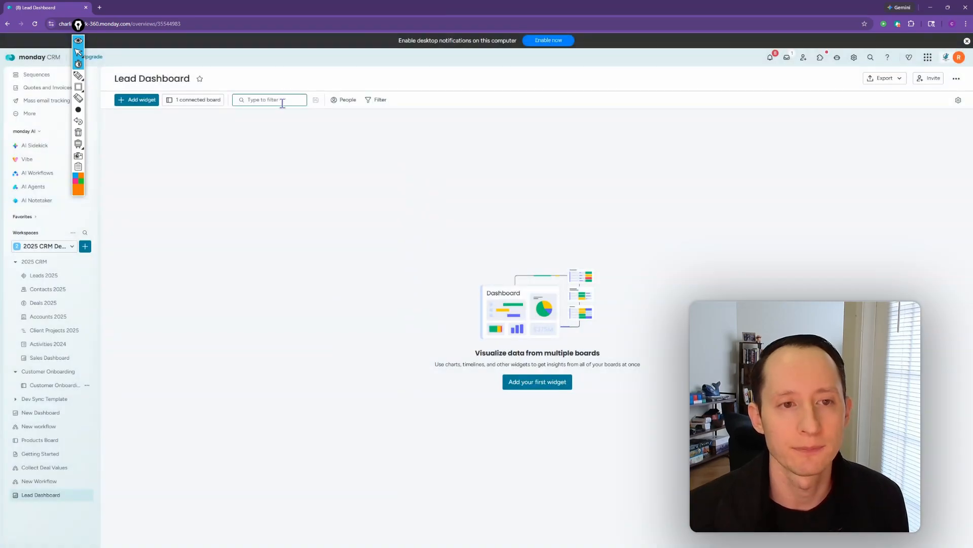
{"action": "type", "text": "teh"}
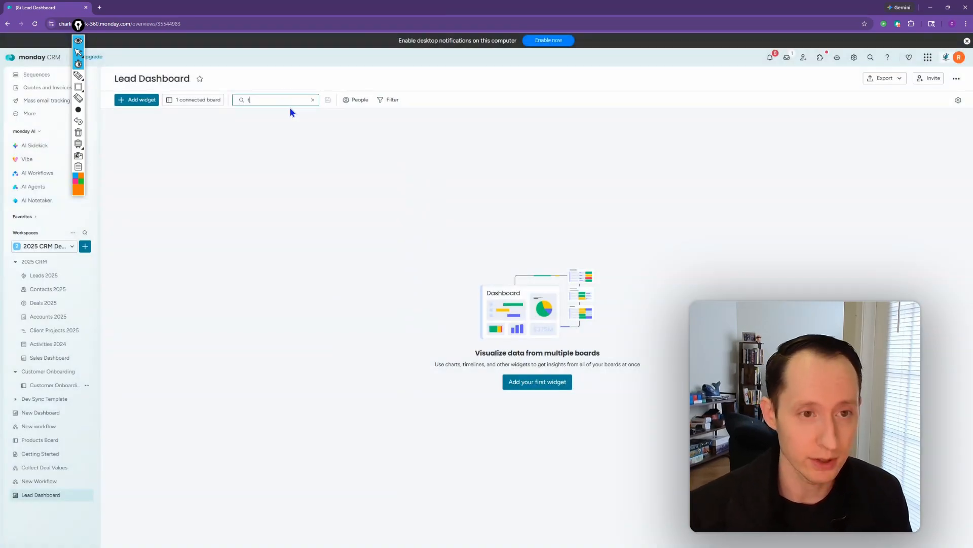
{"action": "key", "text": "BackSpace"}
{"action": "key", "text": "BackSpace"}
{"action": "key", "text": "BackSpace"}
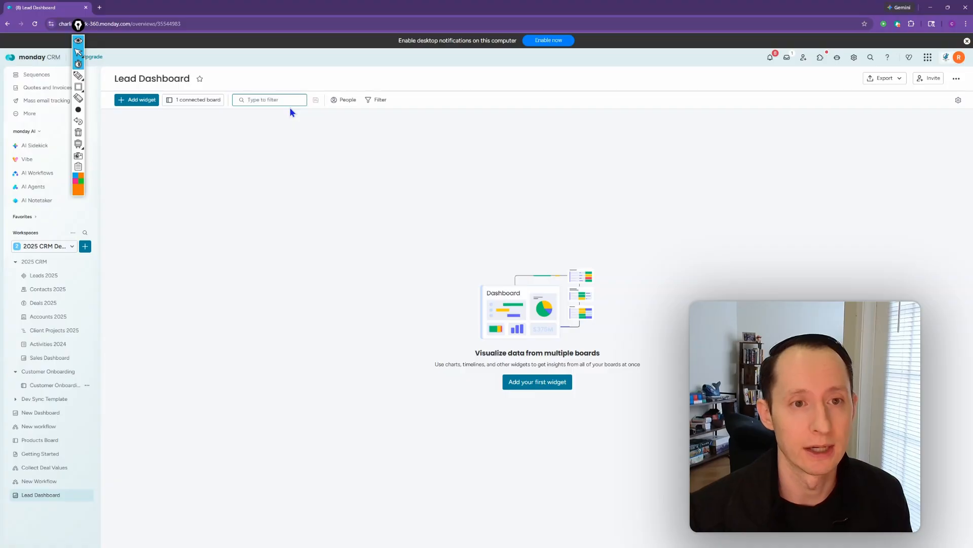
{"action": "left_click", "coordinate": [341, 129]}
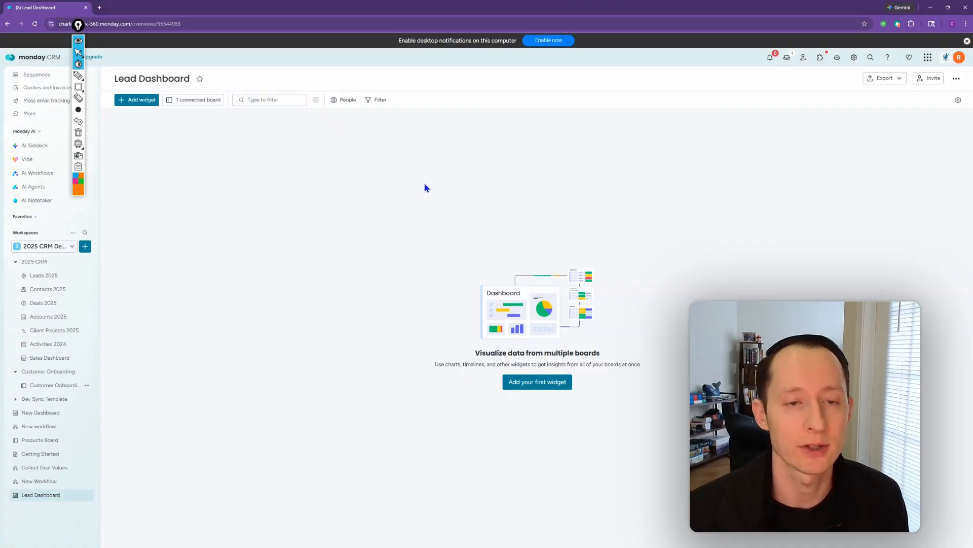
- Check the dashboard's quick people filter and its advanced filter options
{"action": "left_click", "coordinate": [349, 101]}
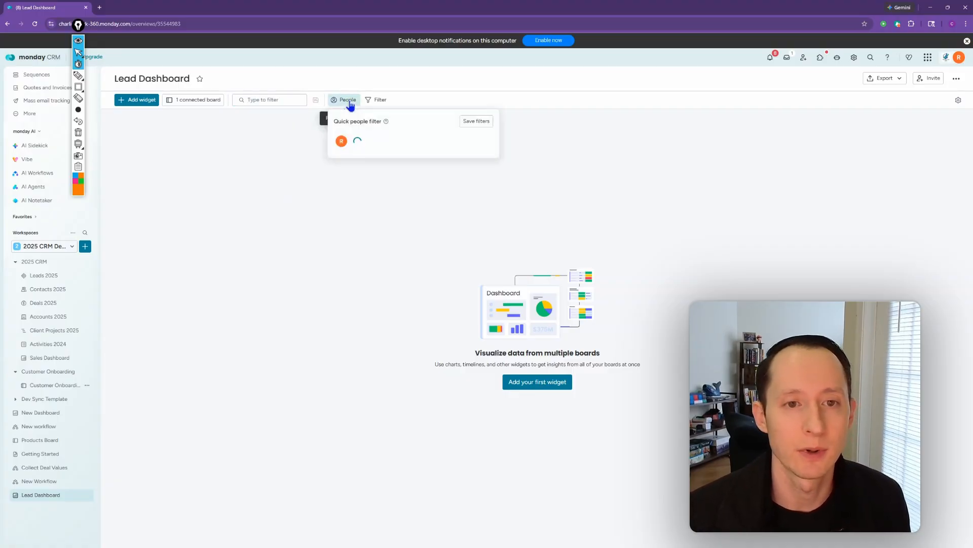
{"action": "left_click", "coordinate": [379, 103]}
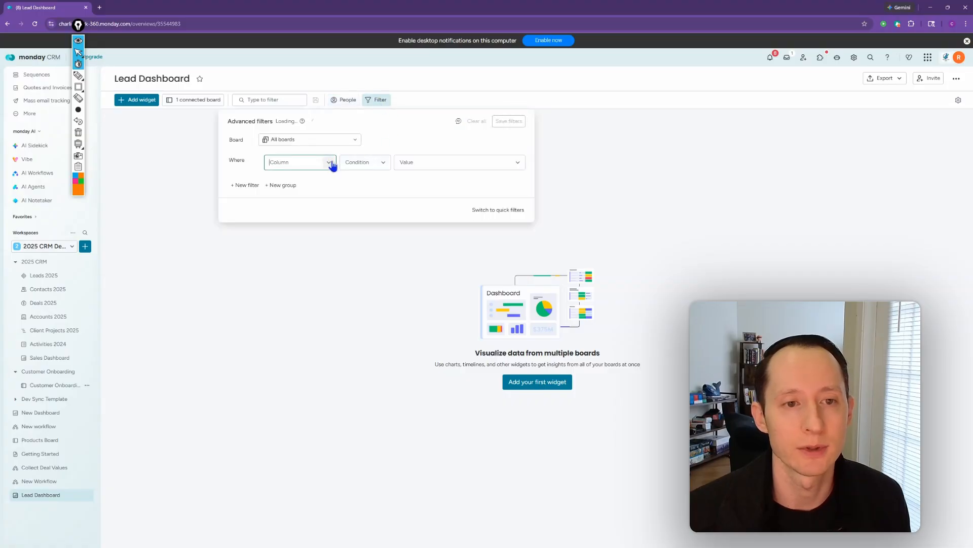
{"action": "left_click", "coordinate": [606, 168]}
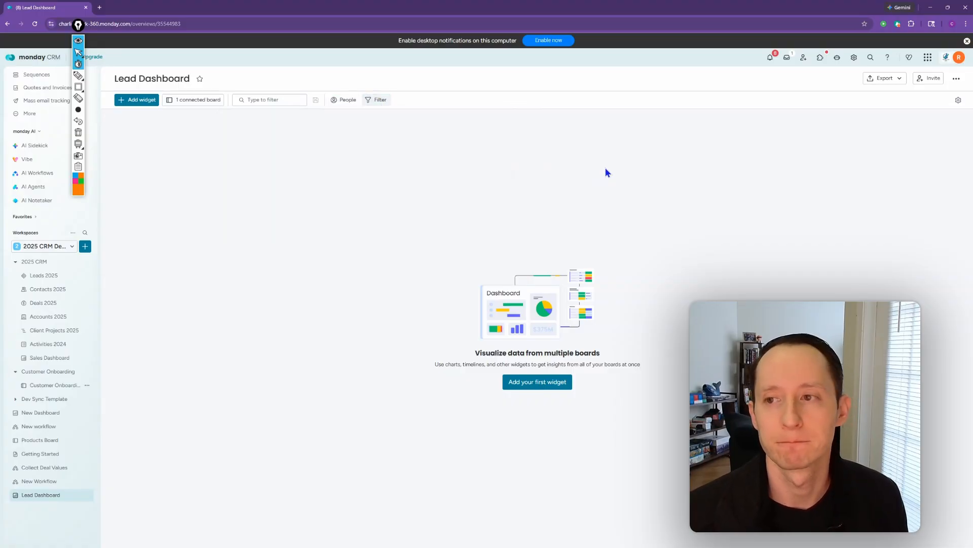
- Add a Chart widget to the Lead Dashboard and open its settings
{"action": "left_click", "coordinate": [145, 100]}
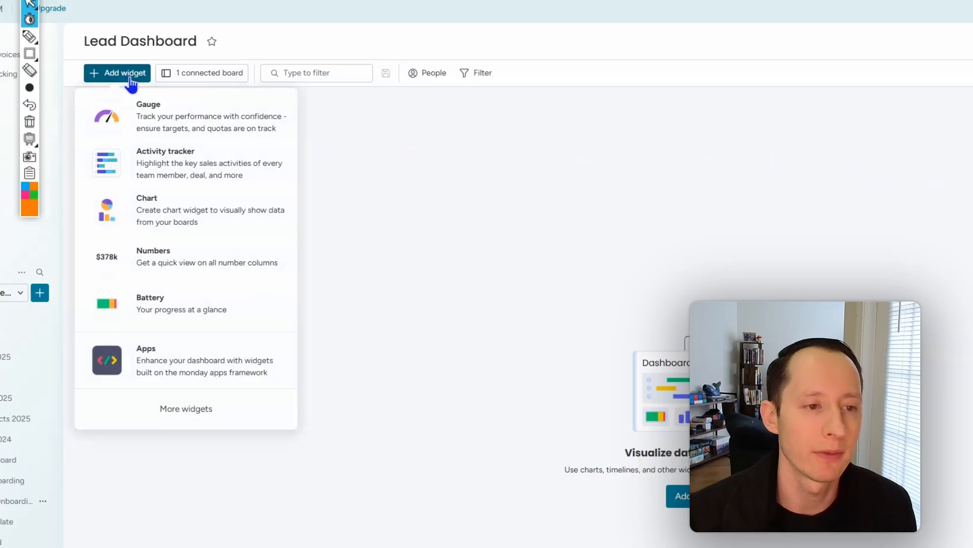
{"action": "left_click", "coordinate": [181, 213]}
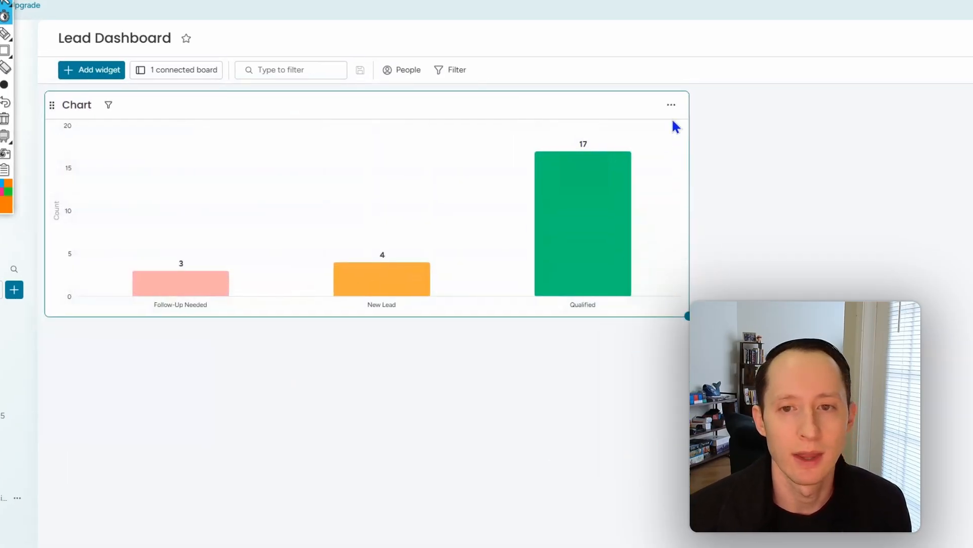
{"action": "left_click", "coordinate": [671, 104]}
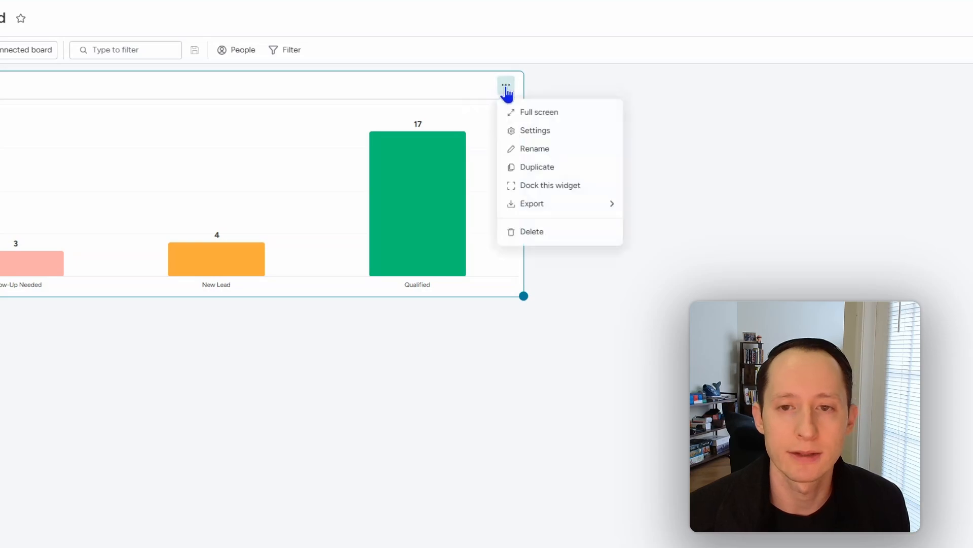
{"action": "left_click", "coordinate": [535, 131]}
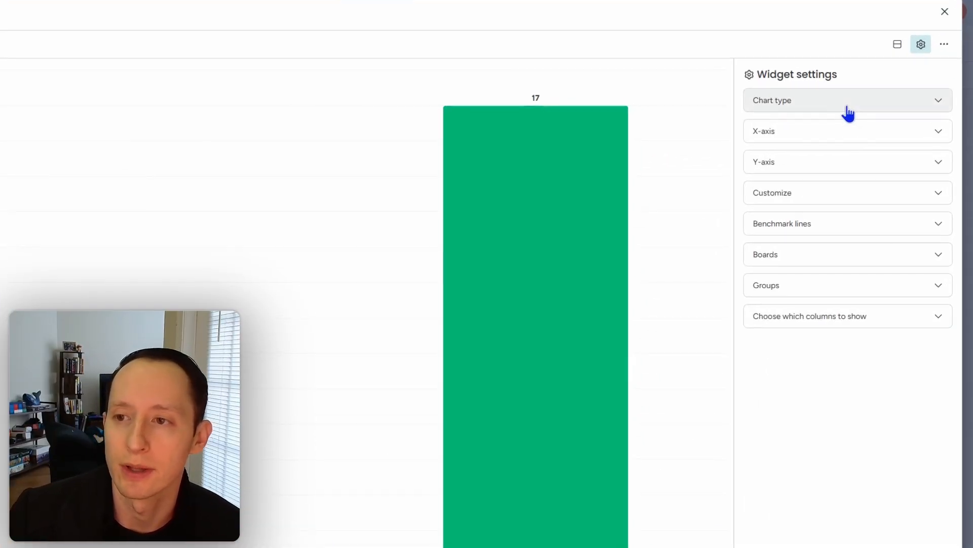
- Check the available chart types and switch the chart's X-axis column selection to One by one
{"action": "left_click", "coordinate": [848, 108]}
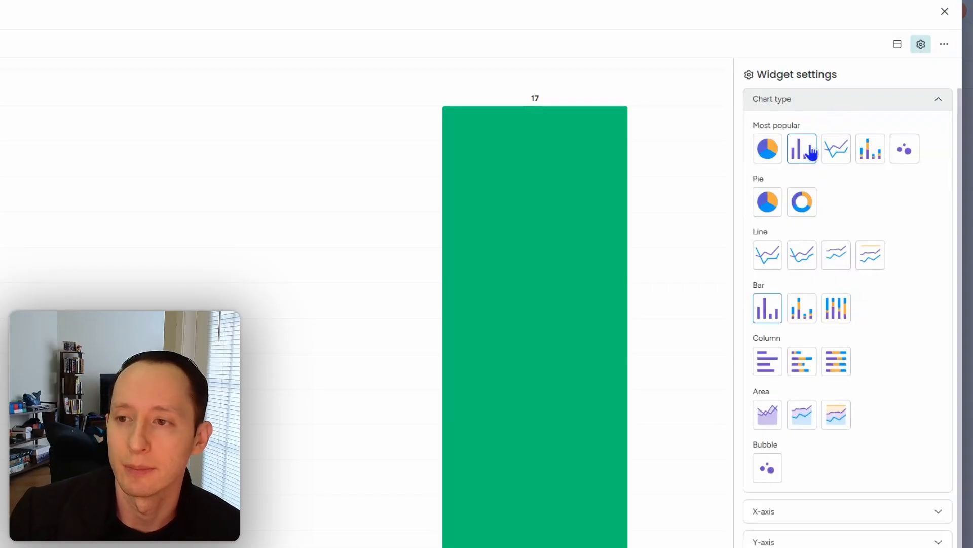
{"action": "left_click", "coordinate": [861, 107]}
{"action": "left_click", "coordinate": [807, 140]}
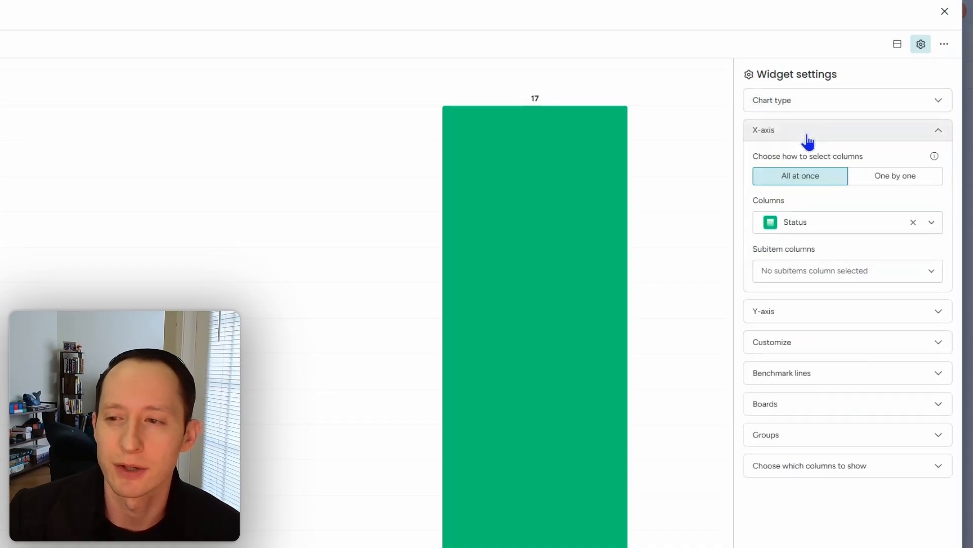
{"action": "left_click", "coordinate": [906, 181]}
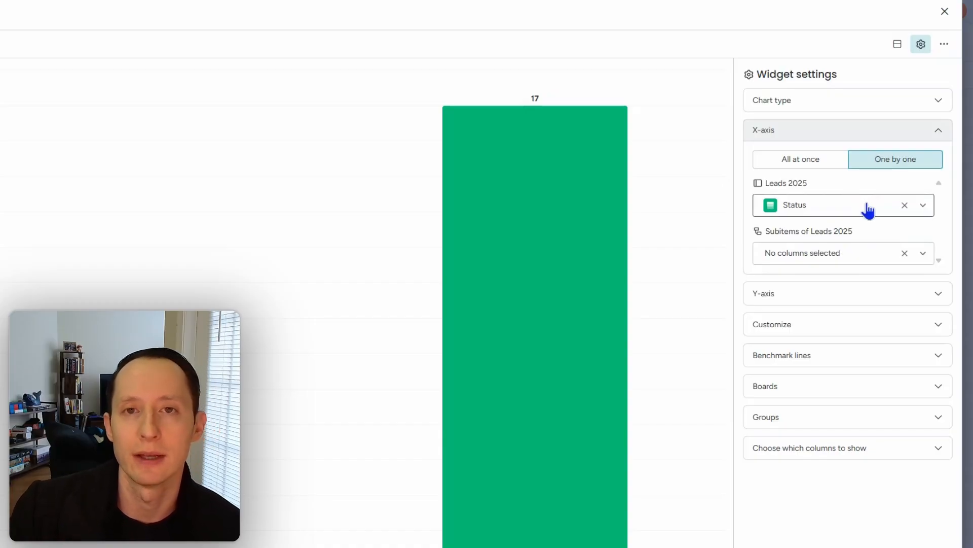
- Set the chart's X-axis column for Leads 2025 to Lead Created Date and group it by Month
{"action": "left_click", "coordinate": [867, 210]}
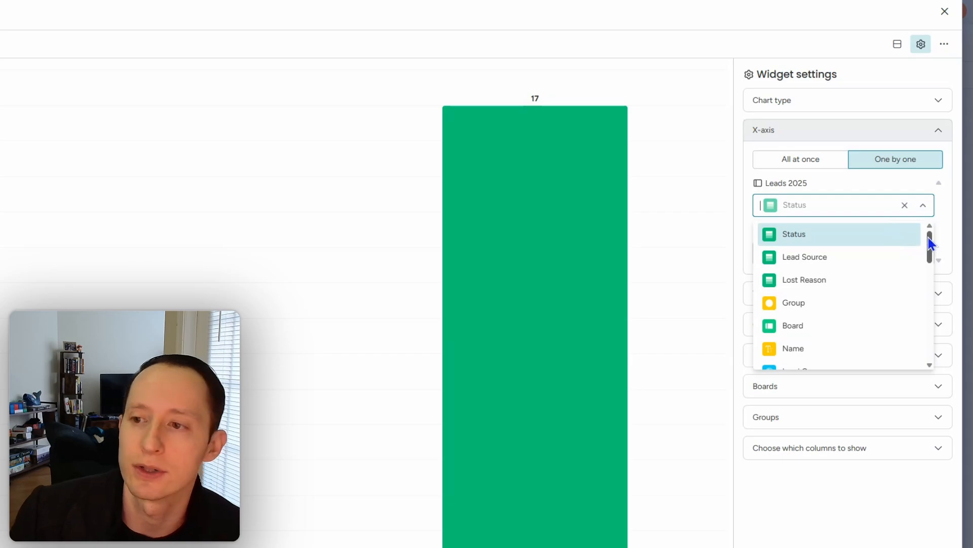
{"action": "mouse_move", "coordinate": [929, 249]}
{"action": "left_mouse_down"}
{"action": "mouse_move", "coordinate": [926, 278]}
{"action": "mouse_move", "coordinate": [926, 232]}
{"action": "left_mouse_up"}
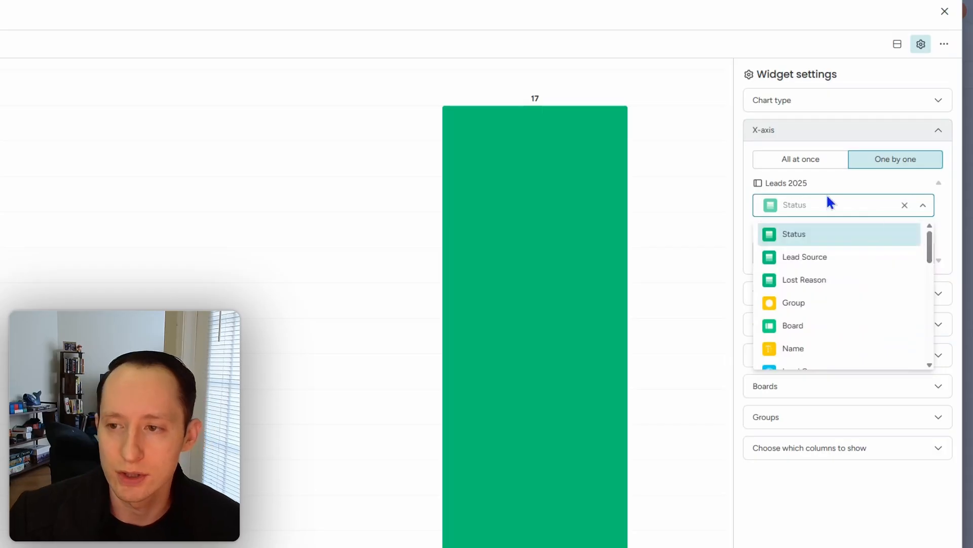
{"action": "type", "text": "lead"}
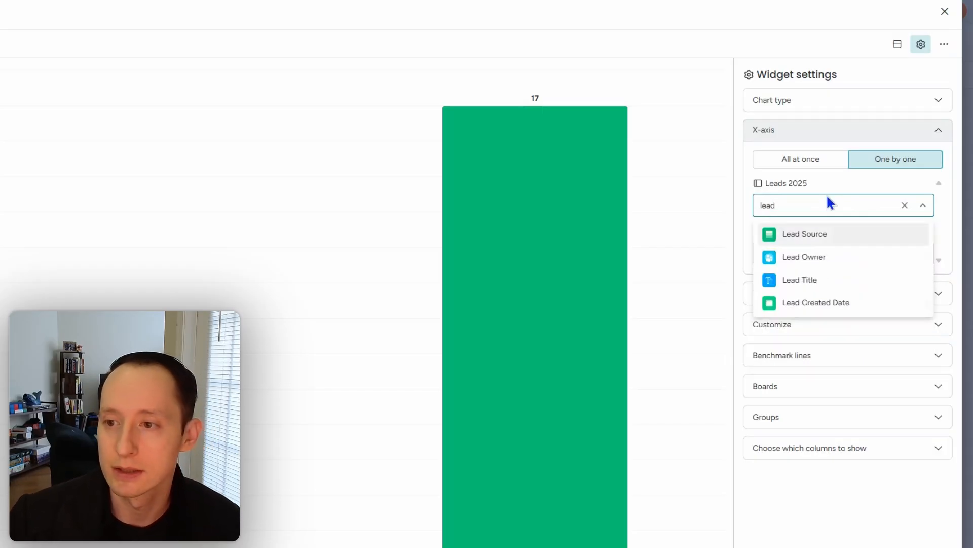
{"action": "left_click", "coordinate": [833, 303]}
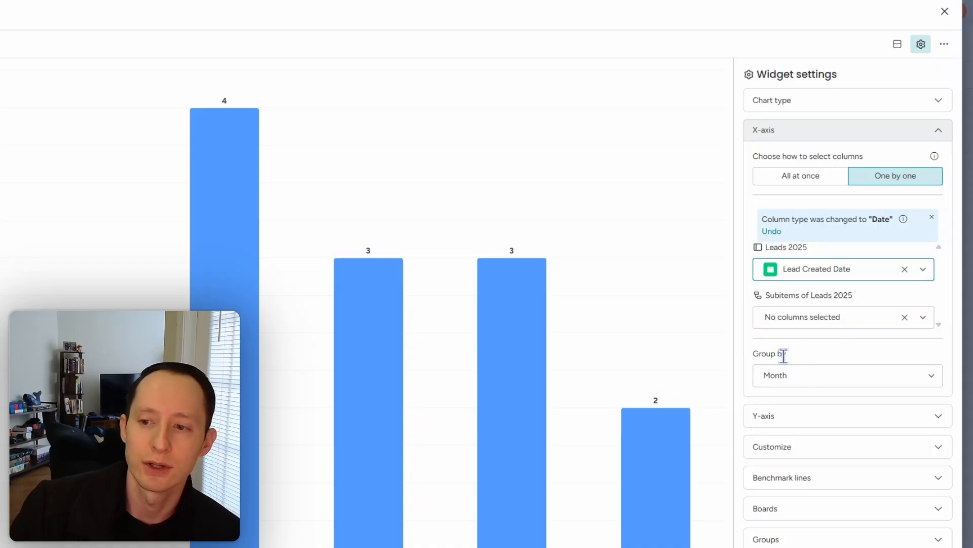
{"action": "left_click", "coordinate": [807, 377]}
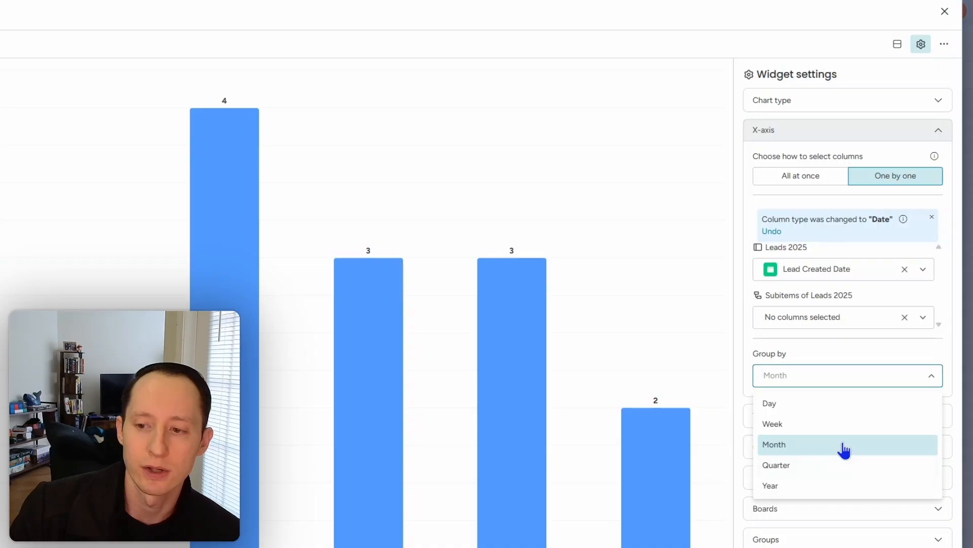
{"action": "left_click", "coordinate": [844, 449]}
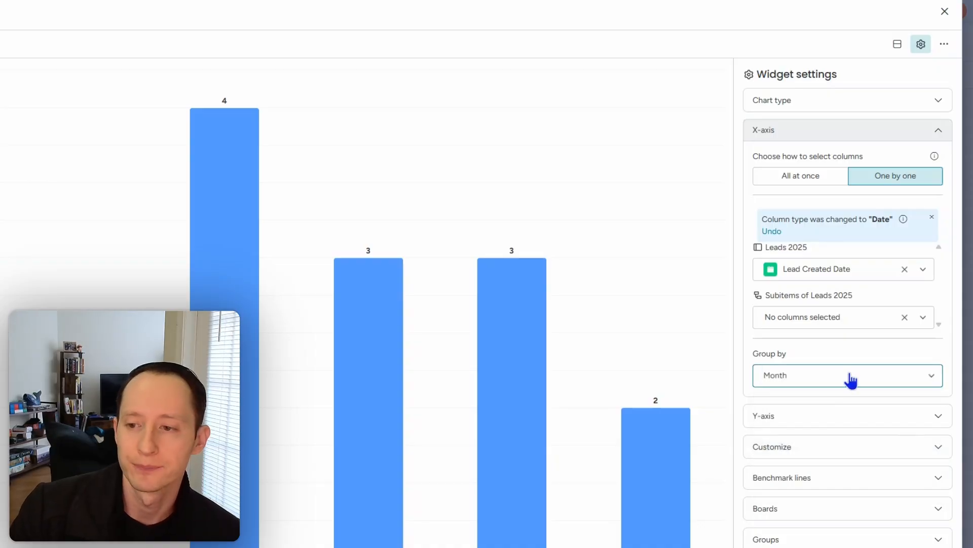
- Check the Y-axis settings and try out the Show empty values and Show cumulative data options on the chart
{"action": "left_click", "coordinate": [848, 414]}
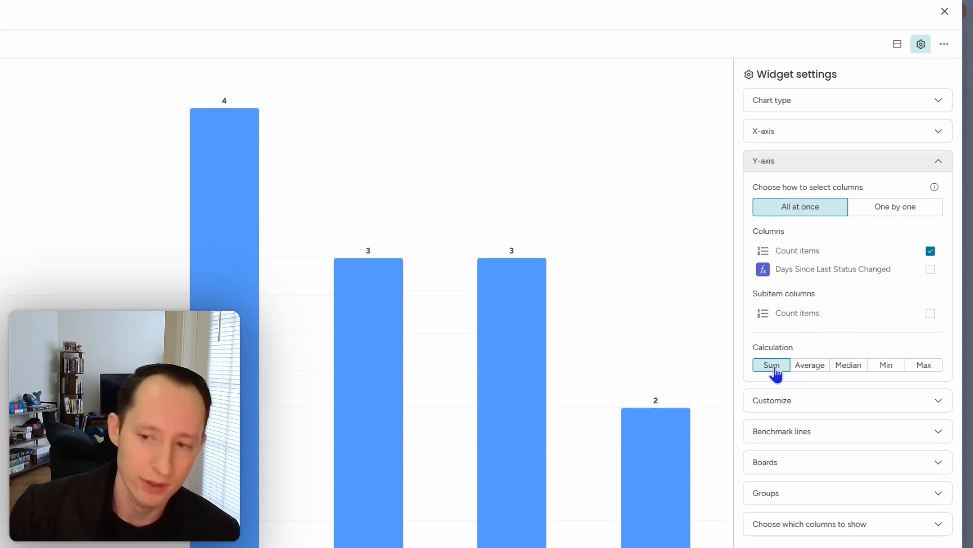
{"action": "left_click", "coordinate": [787, 399]}
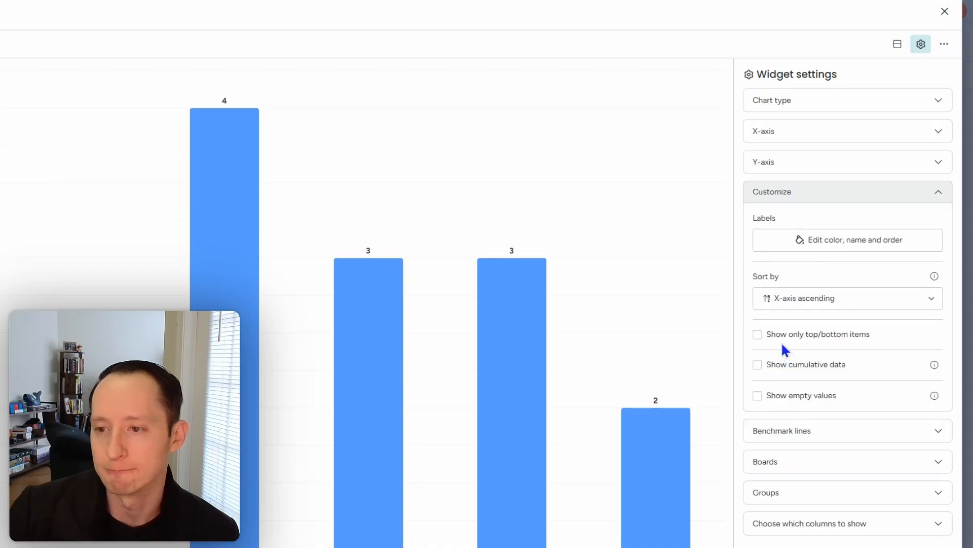
{"action": "left_click", "coordinate": [757, 396]}
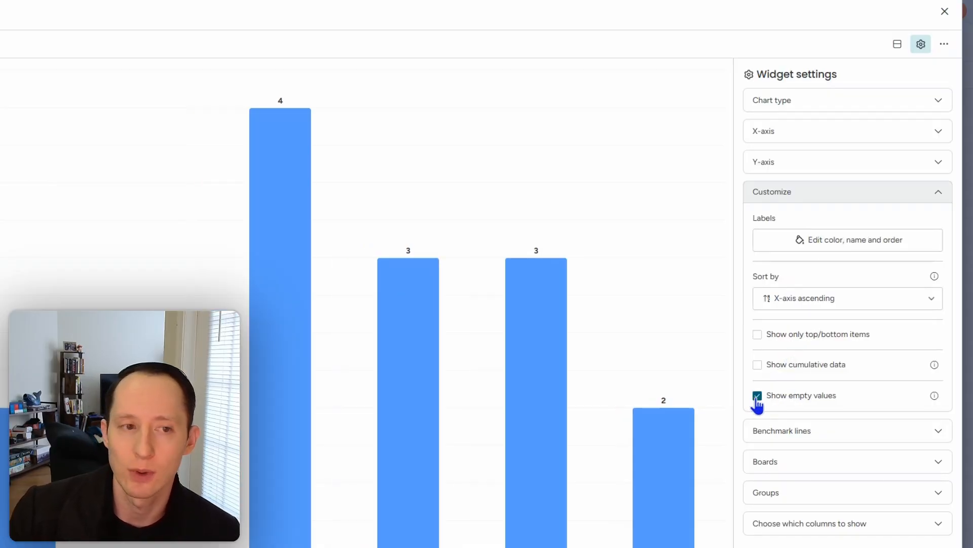
{"action": "left_click", "coordinate": [757, 396]}
{"action": "left_click", "coordinate": [756, 365]}
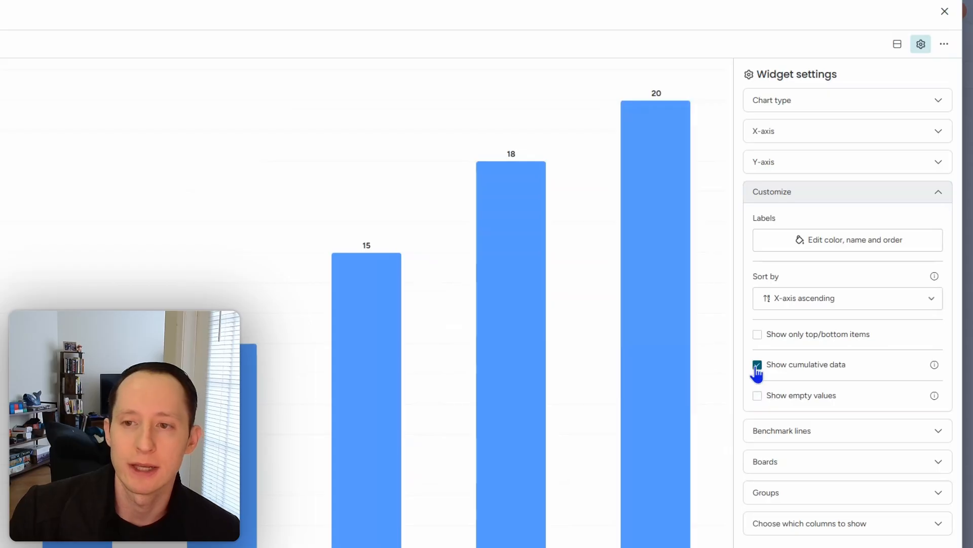
{"action": "left_click", "coordinate": [756, 366]}
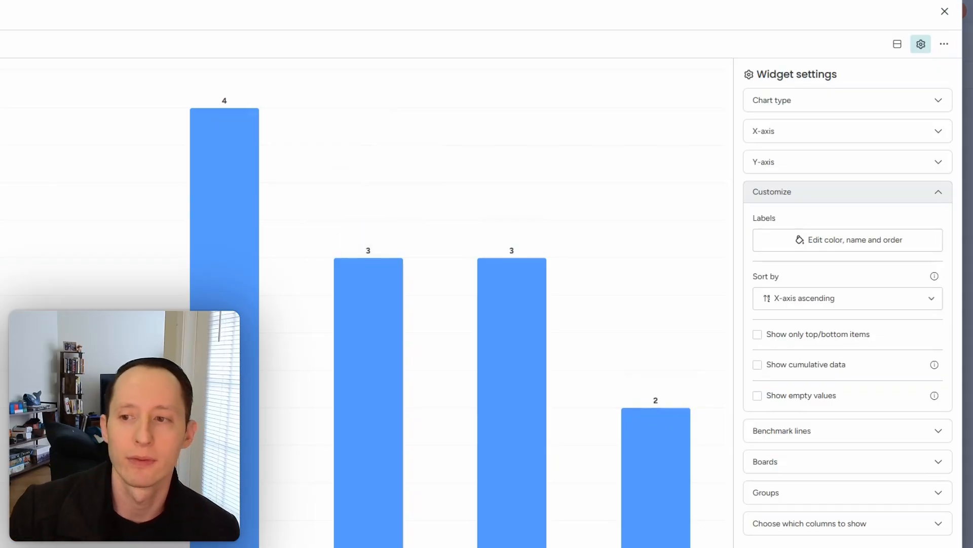
- Color the chart's June 2023 and December 2023 labels dark green
{"action": "left_click", "coordinate": [897, 245]}
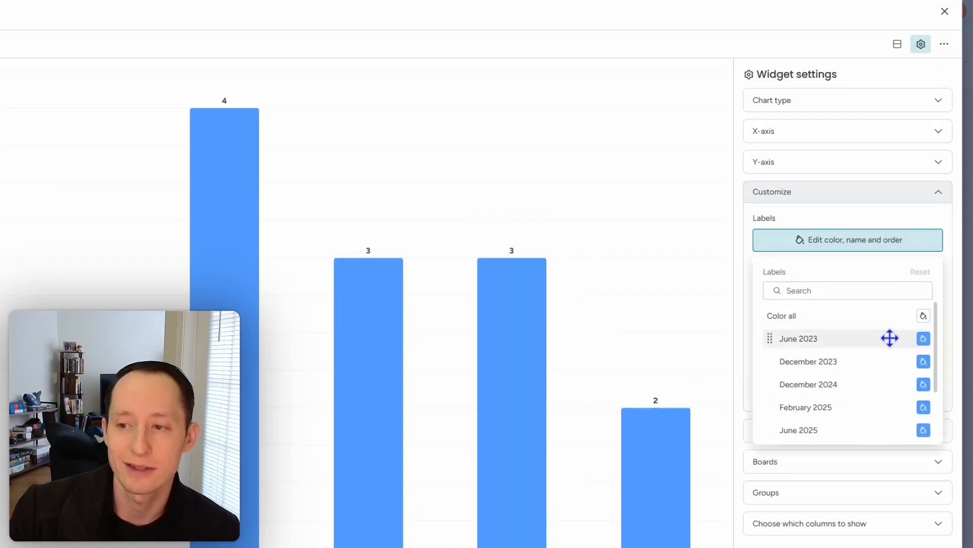
{"action": "left_click", "coordinate": [923, 338]}
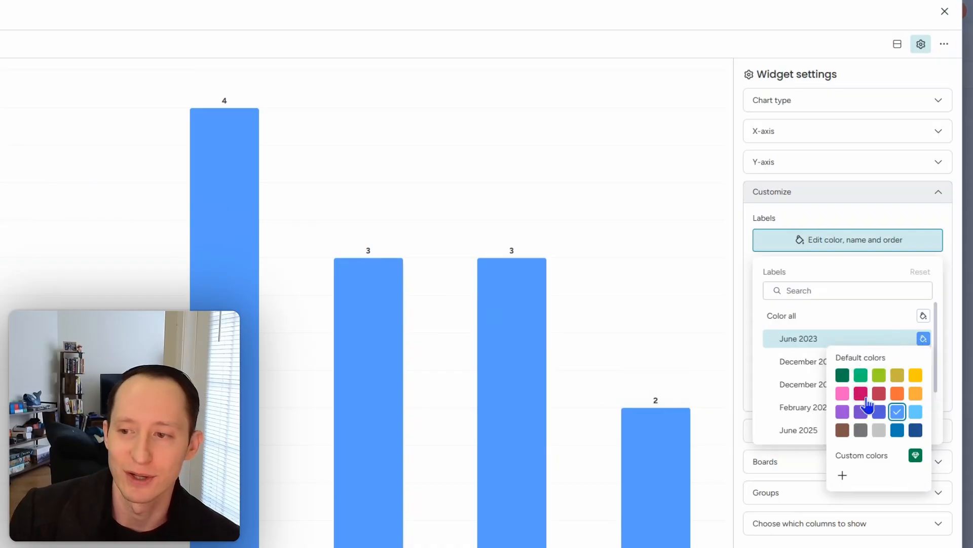
{"action": "left_click", "coordinate": [849, 380]}
{"action": "left_click", "coordinate": [923, 361]}
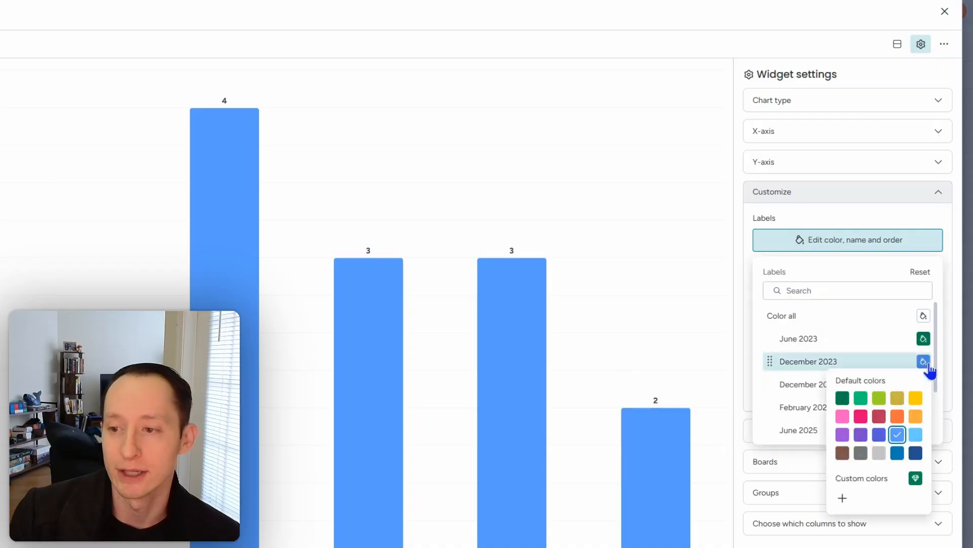
{"action": "left_click", "coordinate": [843, 398]}
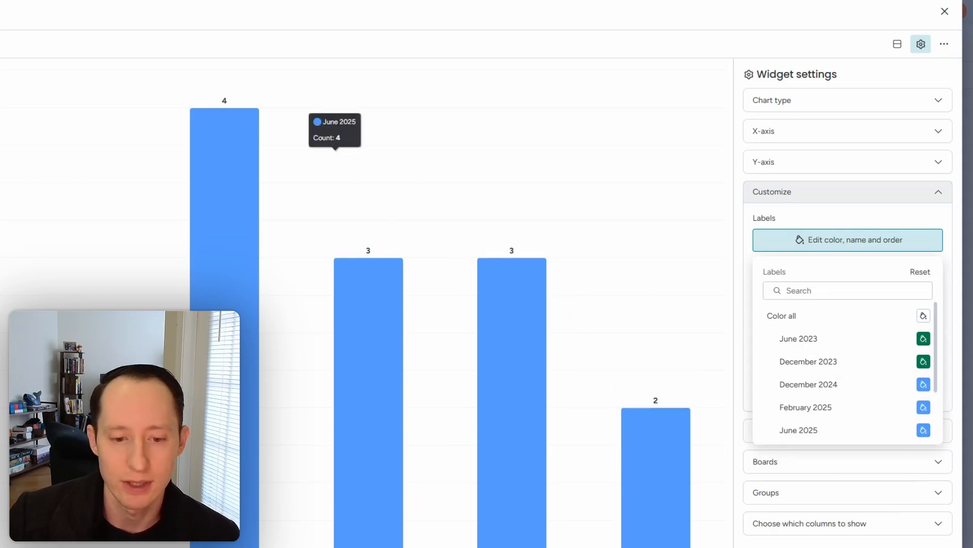
- Color the February 2025, June 2025, July 2025 and September 2025 labels Dark Red
{"action": "left_click", "coordinate": [924, 409]}
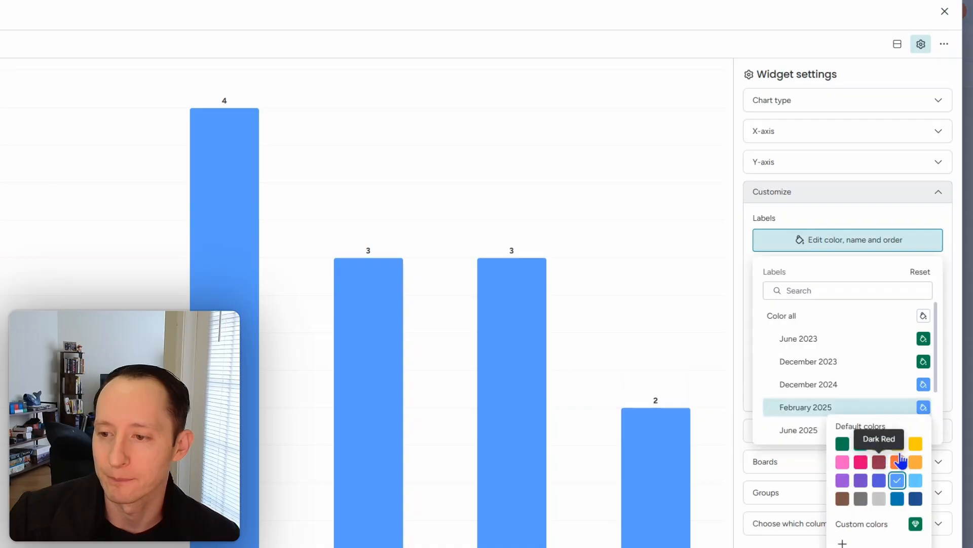
{"action": "left_click", "coordinate": [883, 464]}
{"action": "left_click", "coordinate": [923, 432]}
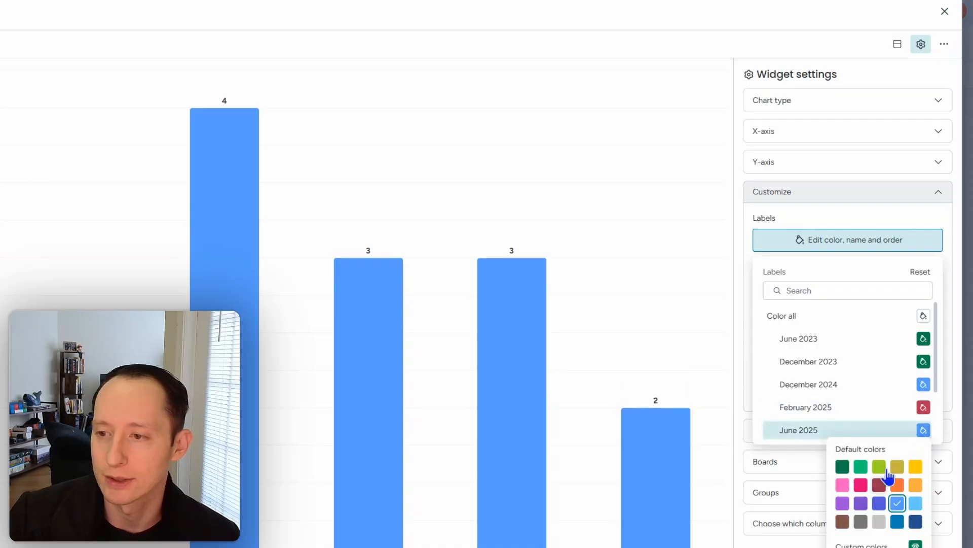
{"action": "left_click", "coordinate": [883, 484]}
{"action": "scroll", "coordinate": [882, 360], "scroll_direction": "down", "scroll_amount": 3}
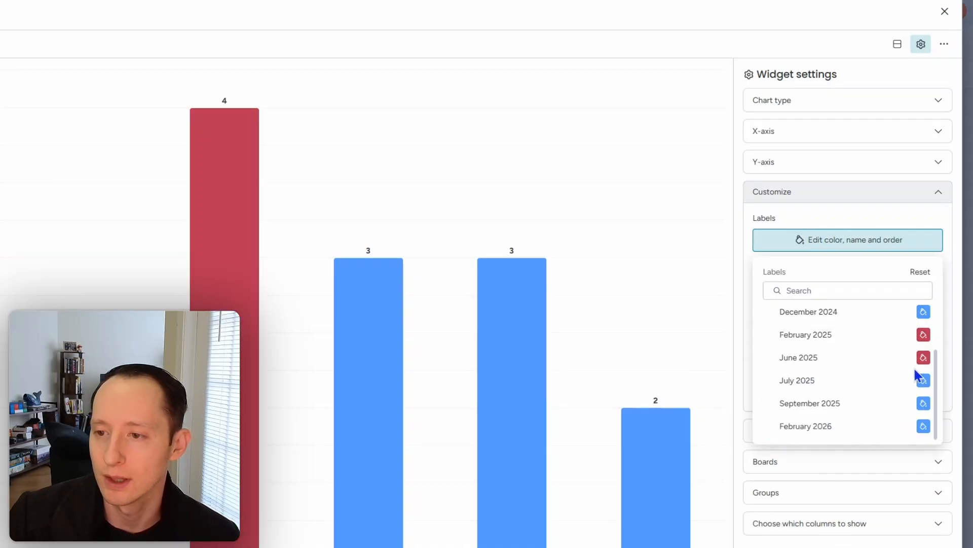
{"action": "left_click", "coordinate": [923, 381]}
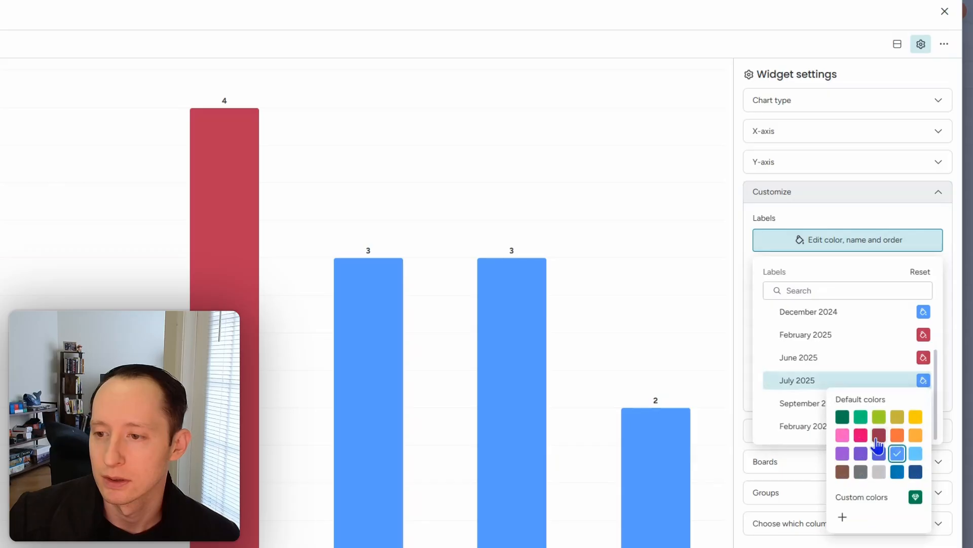
{"action": "left_click", "coordinate": [877, 440]}
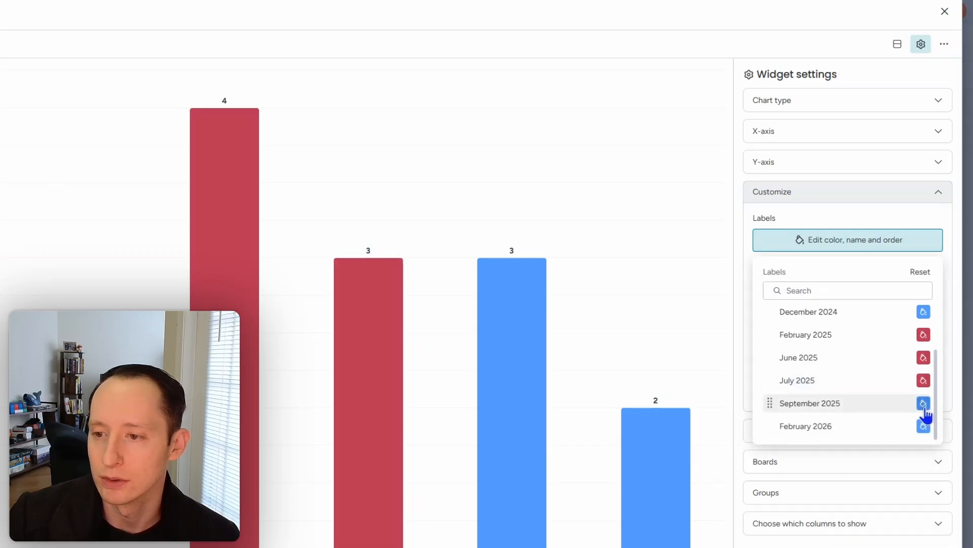
{"action": "left_click", "coordinate": [924, 404]}
{"action": "left_click", "coordinate": [880, 461]}
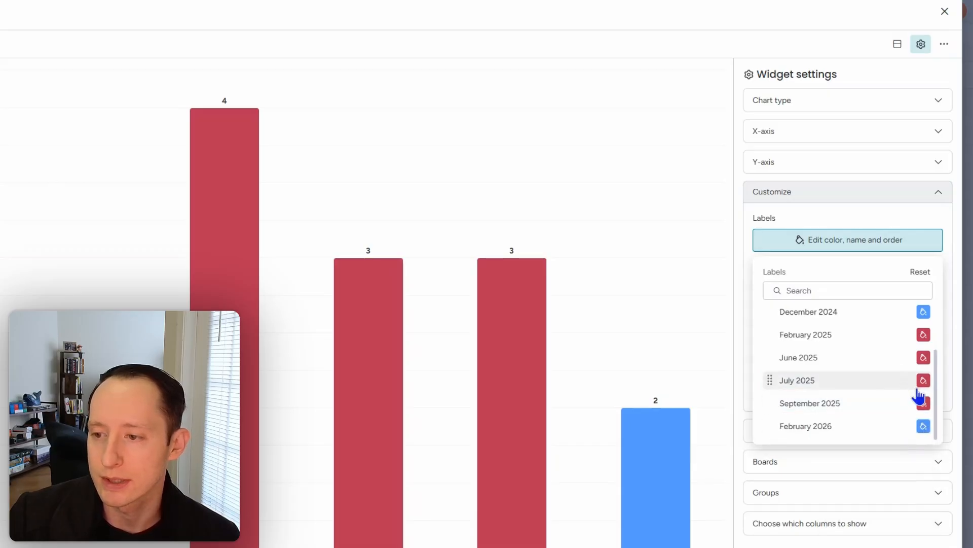
- Color the February 2026 label navy blue and close the label editor
{"action": "left_click", "coordinate": [924, 426]}
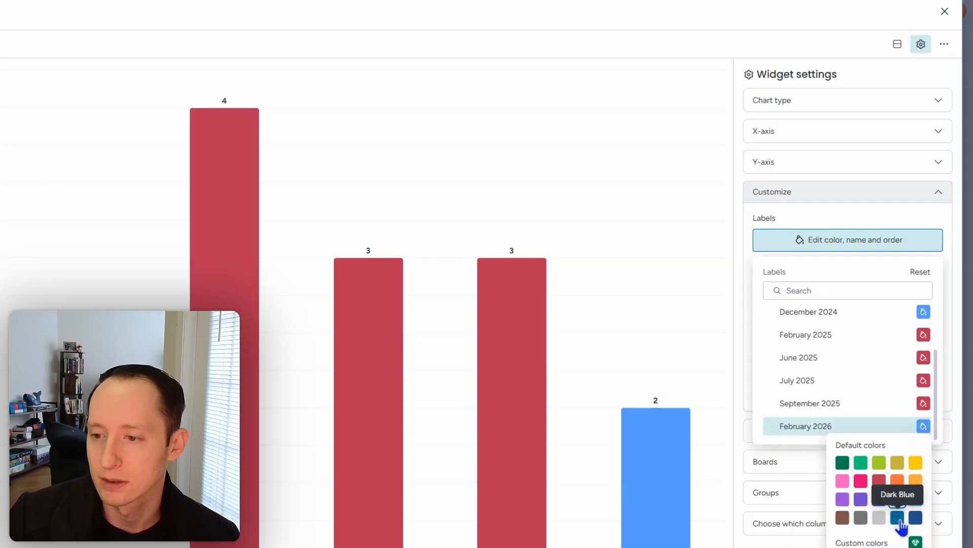
{"action": "left_click", "coordinate": [899, 520]}
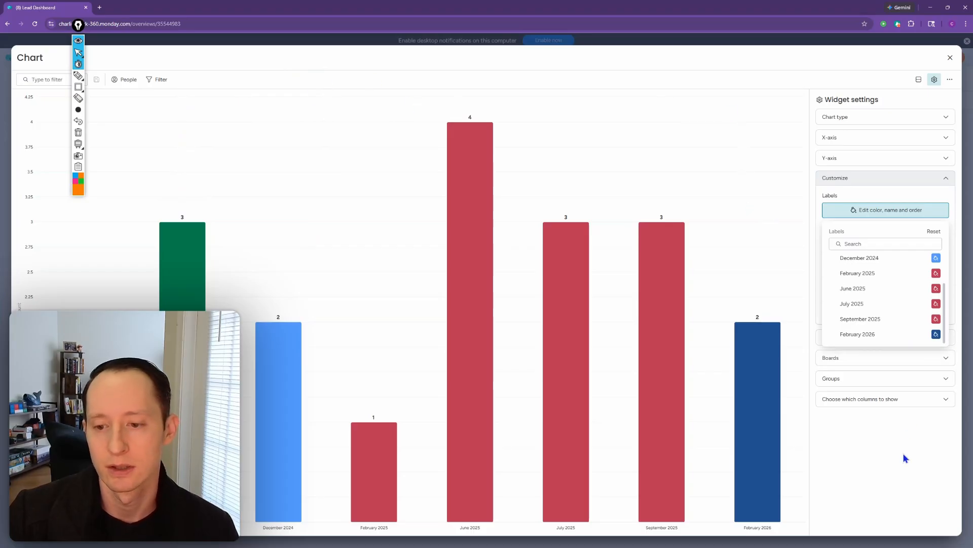
{"action": "left_click", "coordinate": [891, 211]}
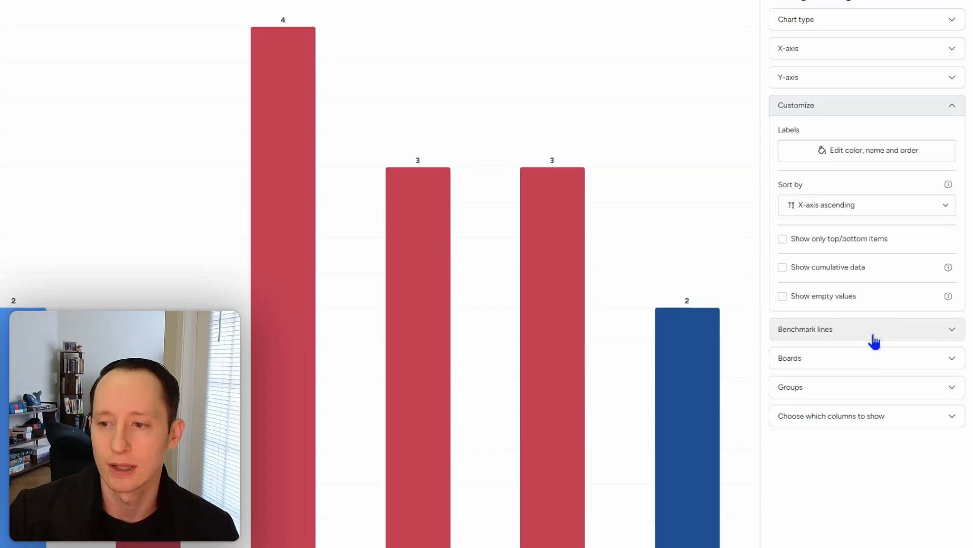
- Add a purple benchmark line at 10 labelled Goal Lead Count, plus a second blank benchmark line entry
{"action": "left_click", "coordinate": [883, 337]}
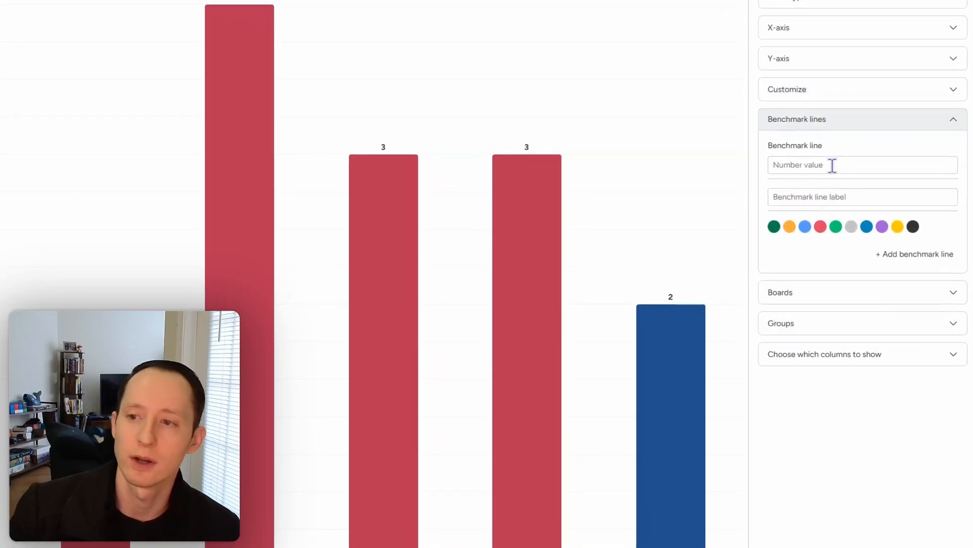
{"action": "left_click", "coordinate": [832, 166]}
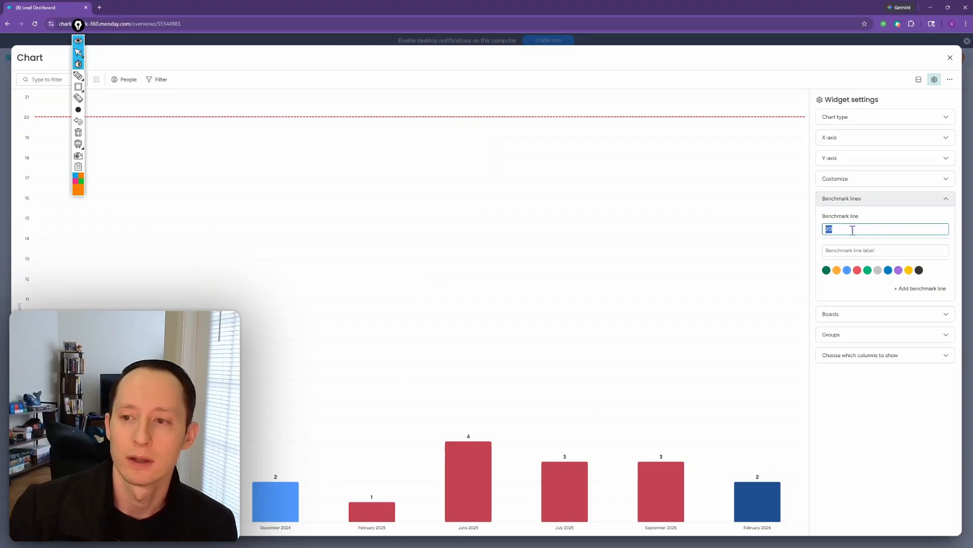
{"action": "left_click", "coordinate": [885, 210]}
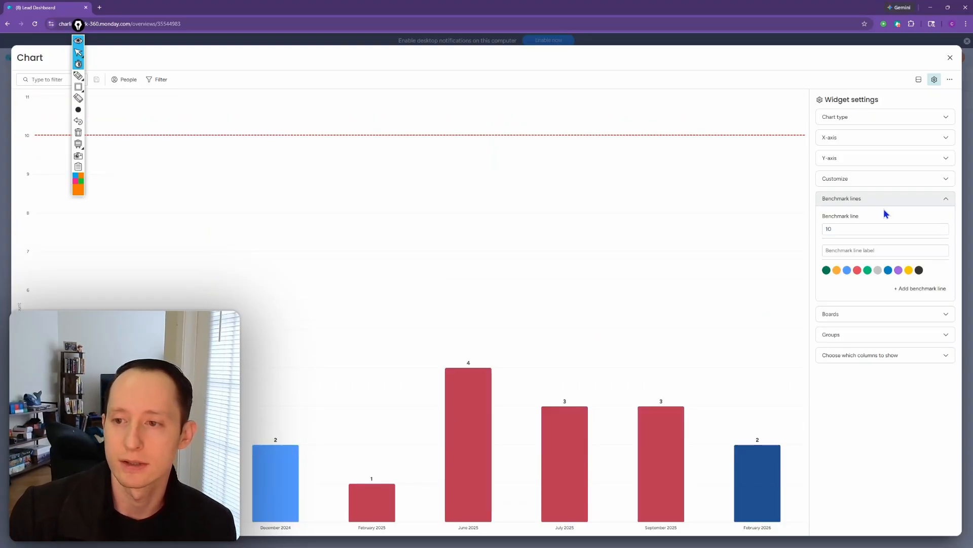
{"action": "left_click", "coordinate": [851, 249]}
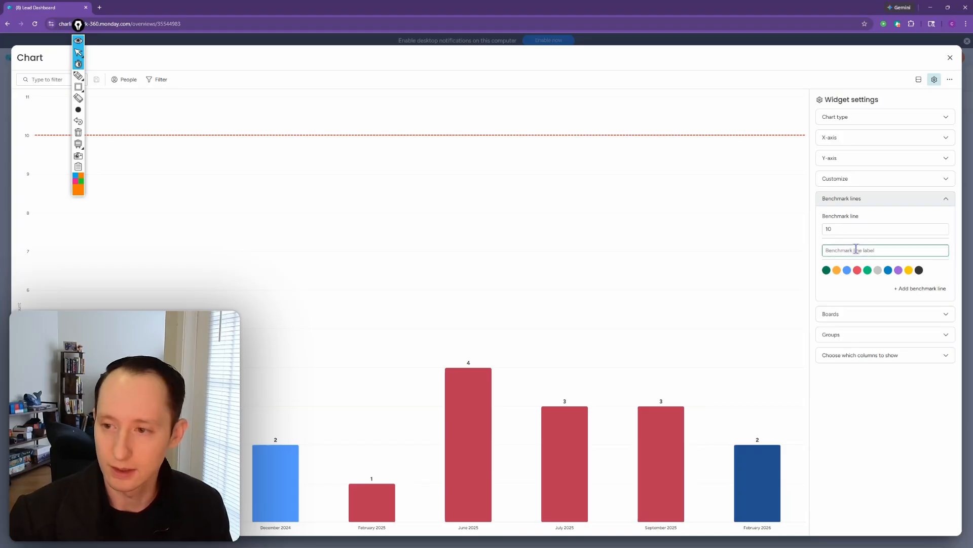
{"action": "type", "text": "Goal Lead"}
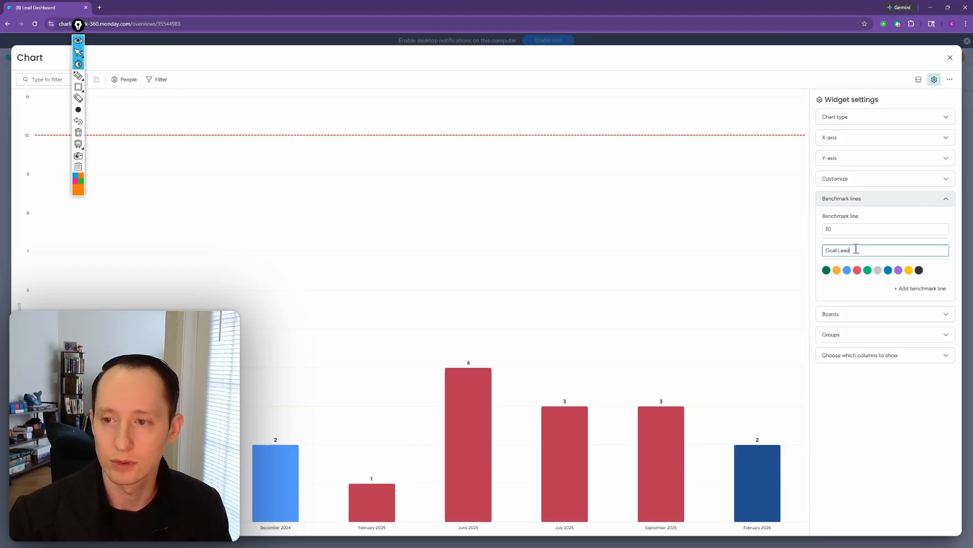
{"action": "type", "text": " Count"}
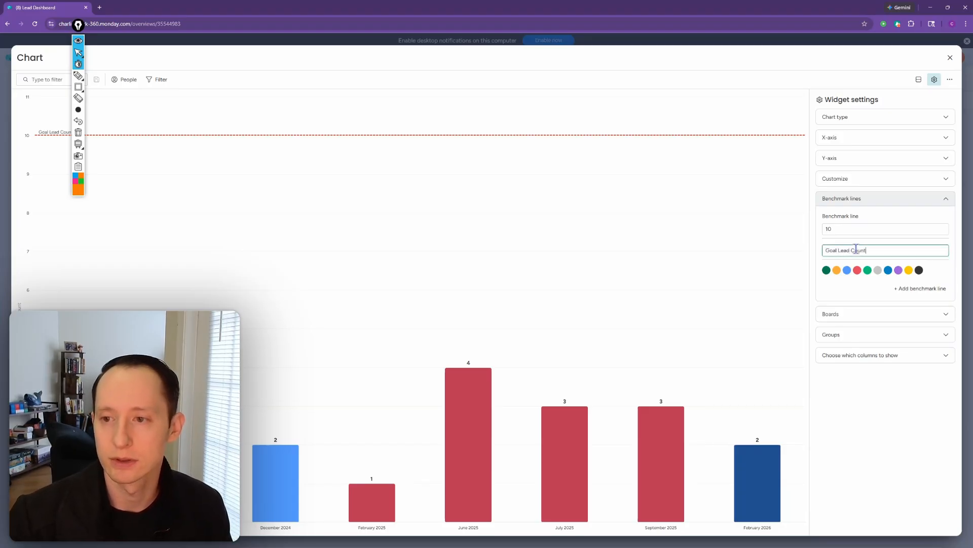
{"action": "left_click", "coordinate": [935, 274]}
{"action": "left_click", "coordinate": [899, 270]}
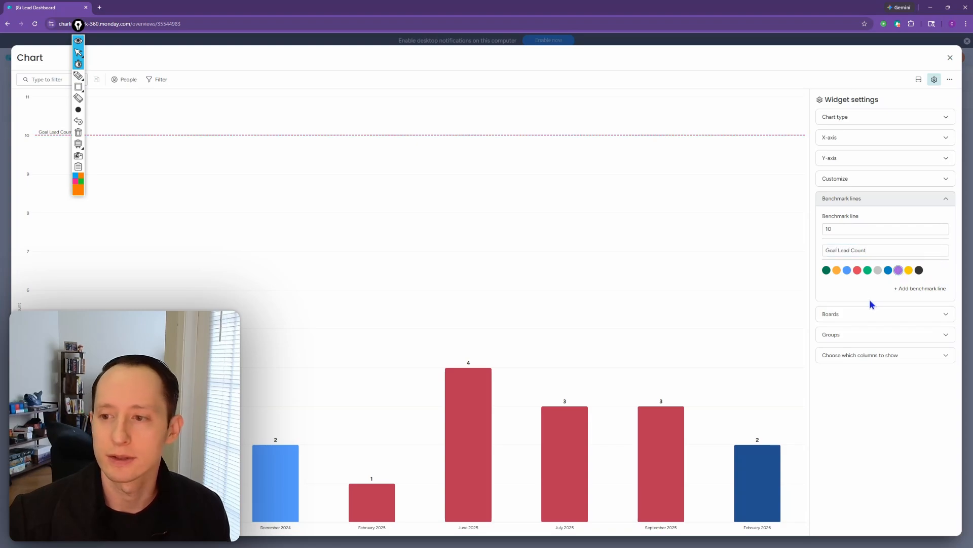
{"action": "left_click", "coordinate": [900, 288]}
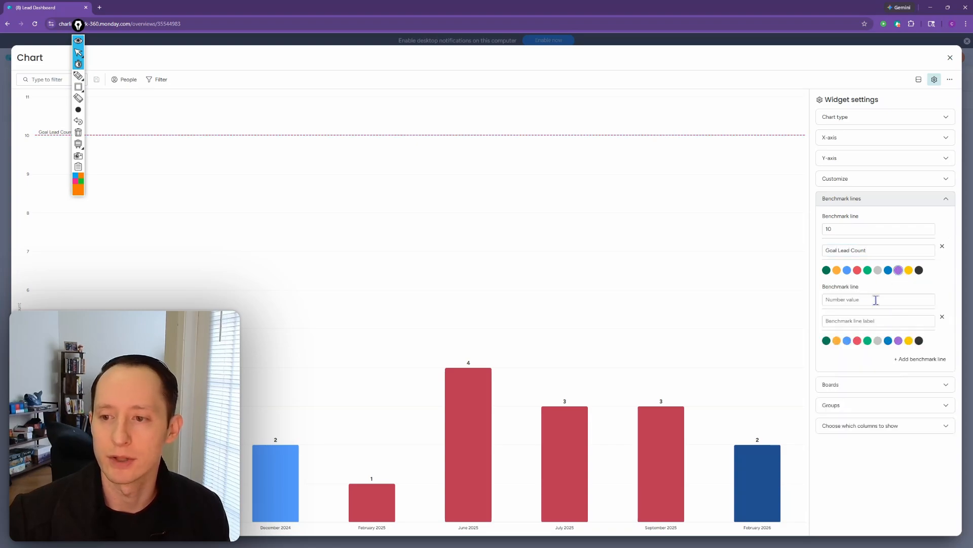
- Check the boards shown in the widget and exclude the last-listed Qualified Leads group of Leads 2025
{"action": "left_click", "coordinate": [880, 387]}
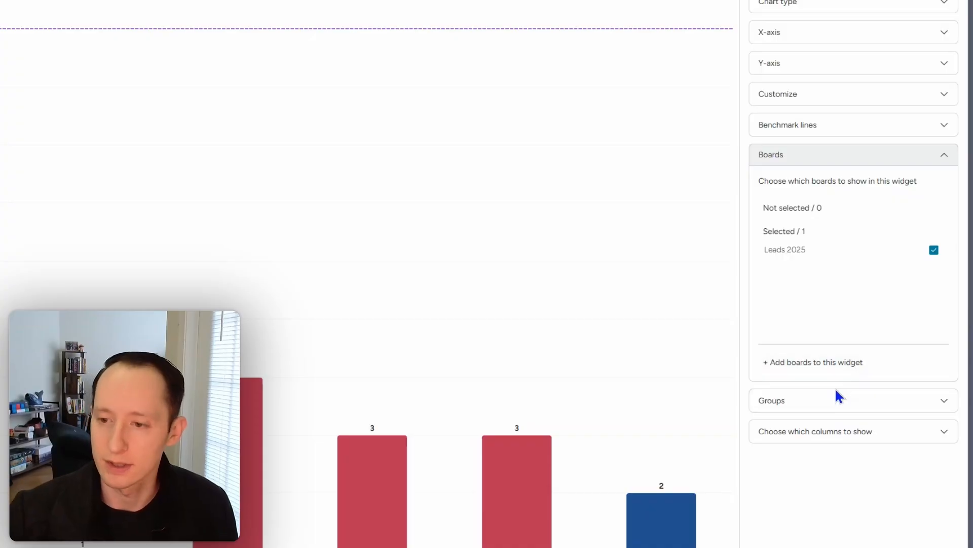
{"action": "left_click", "coordinate": [816, 408]}
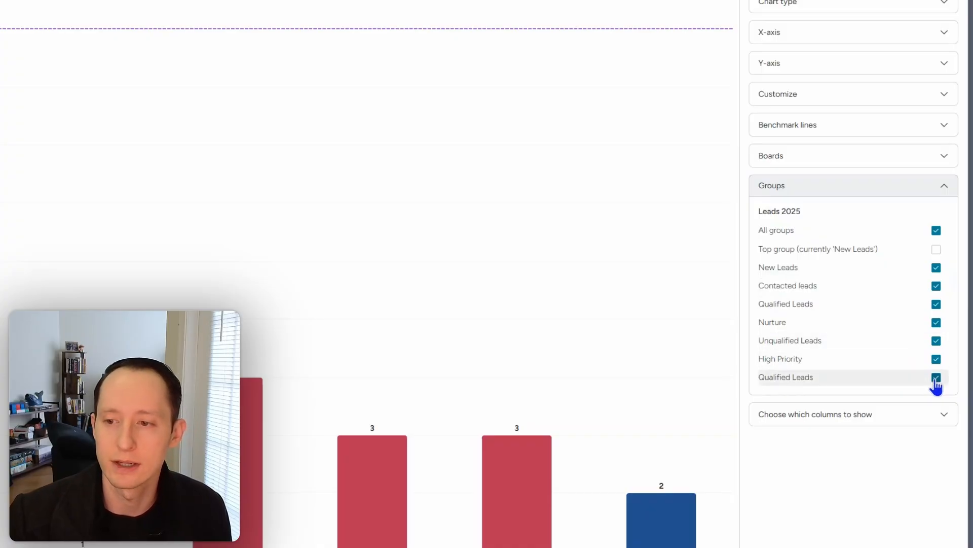
{"action": "left_click", "coordinate": [936, 377]}
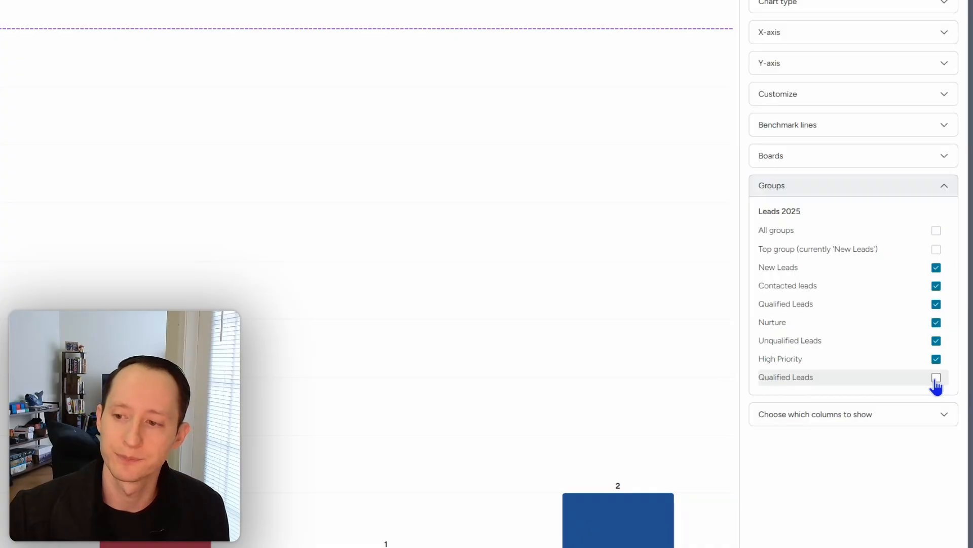
- Try limiting the chart to the last-listed Qualified Leads group, and restore all groups of Leads 2025
{"action": "left_click", "coordinate": [936, 377]}
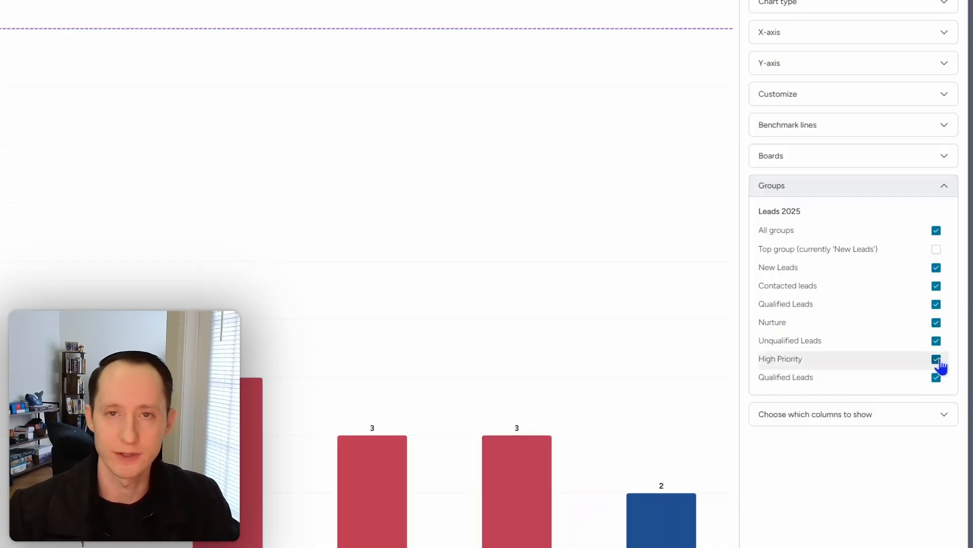
{"action": "left_click", "coordinate": [936, 231]}
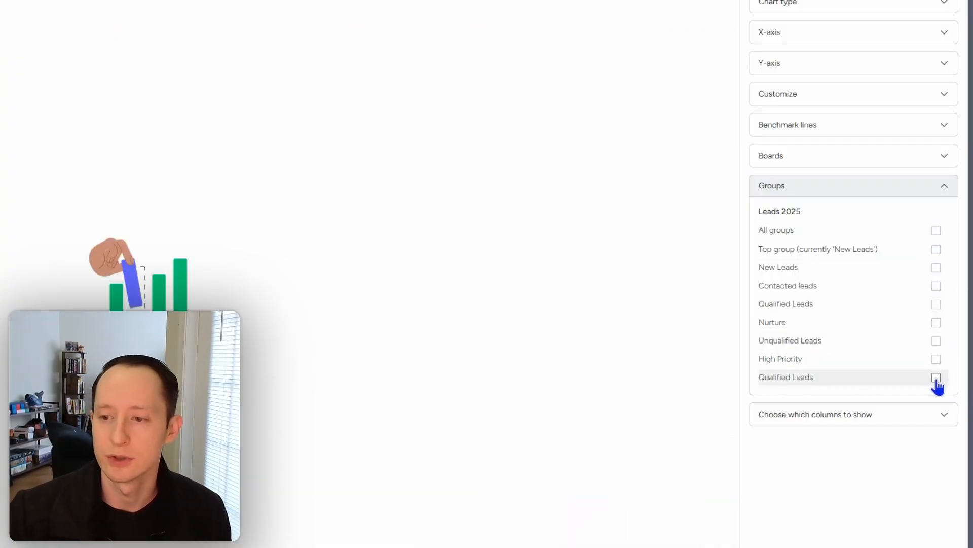
{"action": "left_click", "coordinate": [935, 378]}
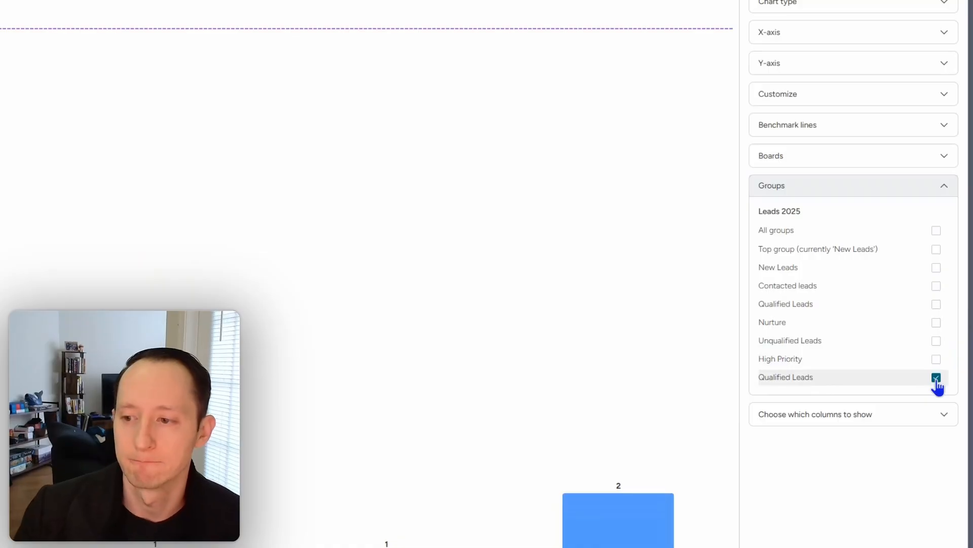
{"action": "left_click", "coordinate": [936, 231]}
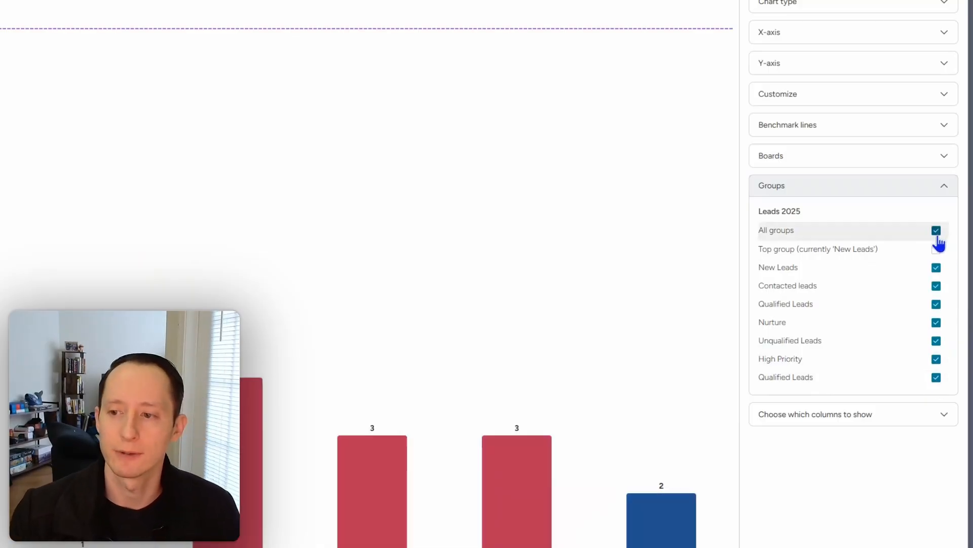
- Review which Leads 2025 columns are set to show in the chart widget
{"action": "left_click", "coordinate": [838, 424]}
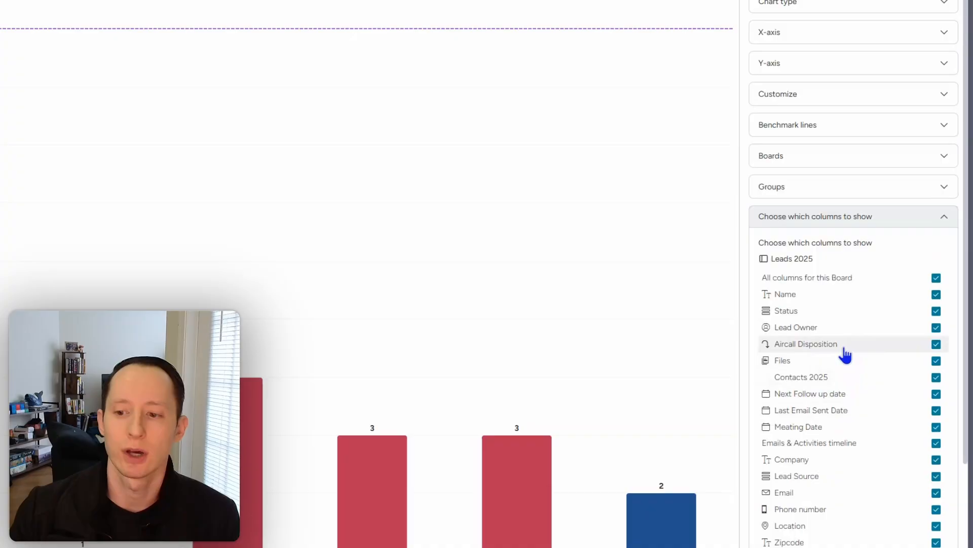
{"action": "scroll", "coordinate": [854, 354], "scroll_direction": "down", "scroll_amount": 3}
{"action": "scroll", "coordinate": [842, 363], "scroll_direction": "up", "scroll_amount": 3}
{"action": "scroll", "coordinate": [836, 368], "scroll_direction": "down", "scroll_amount": 1}
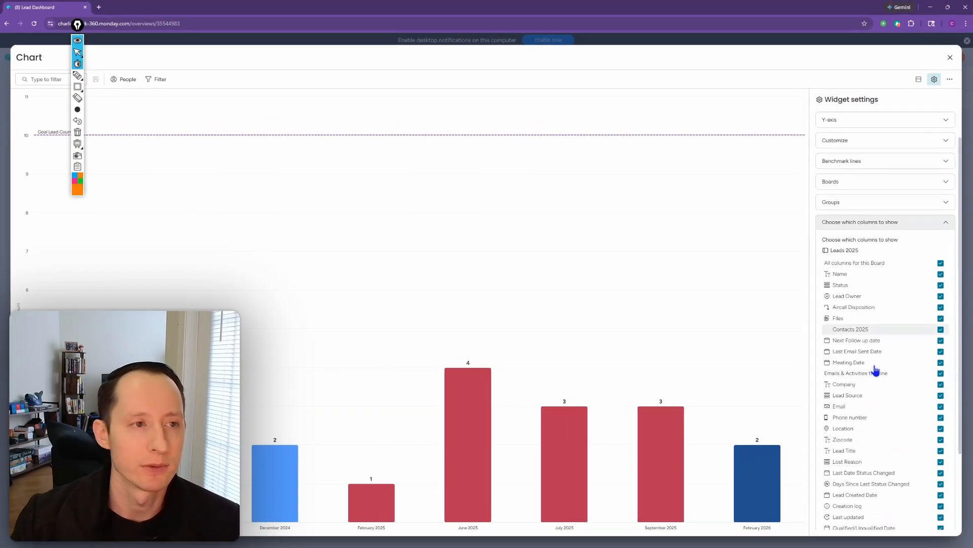
{"action": "scroll", "coordinate": [876, 369], "scroll_direction": "up", "scroll_amount": 1}
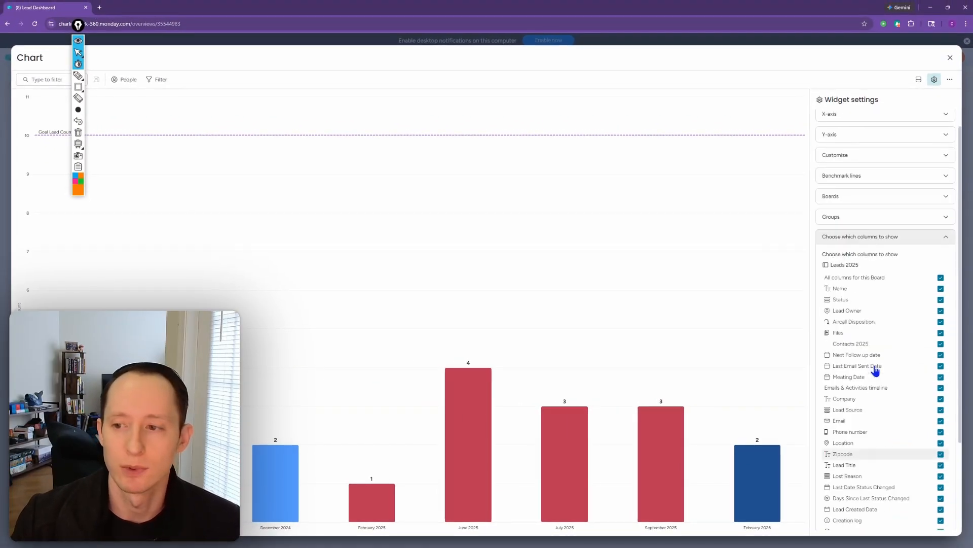
{"action": "scroll", "coordinate": [876, 370], "scroll_direction": "down", "scroll_amount": 3}
{"action": "scroll", "coordinate": [876, 371], "scroll_direction": "up", "scroll_amount": 4}
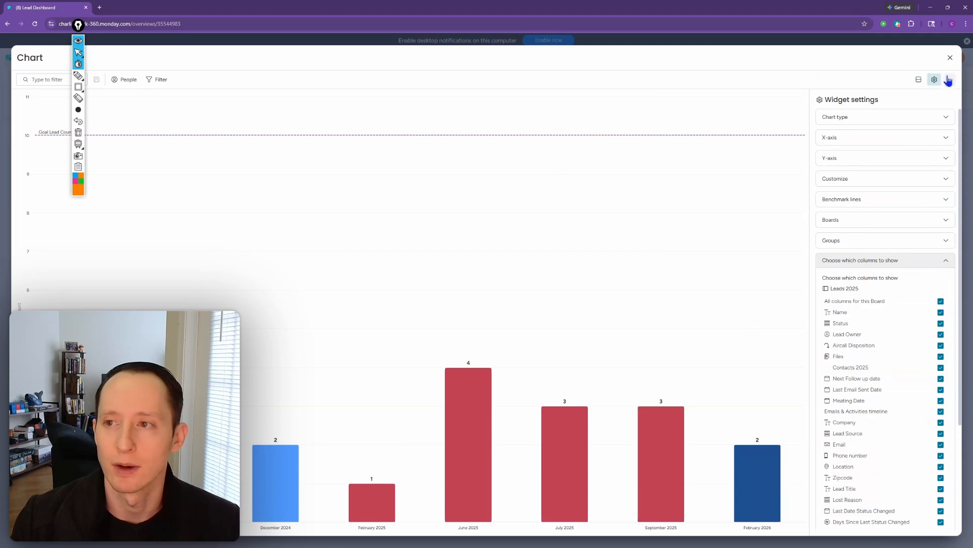
- Rename the chart widget "# of leads per month" and return to the dashboard
{"action": "left_click", "coordinate": [29, 57]}
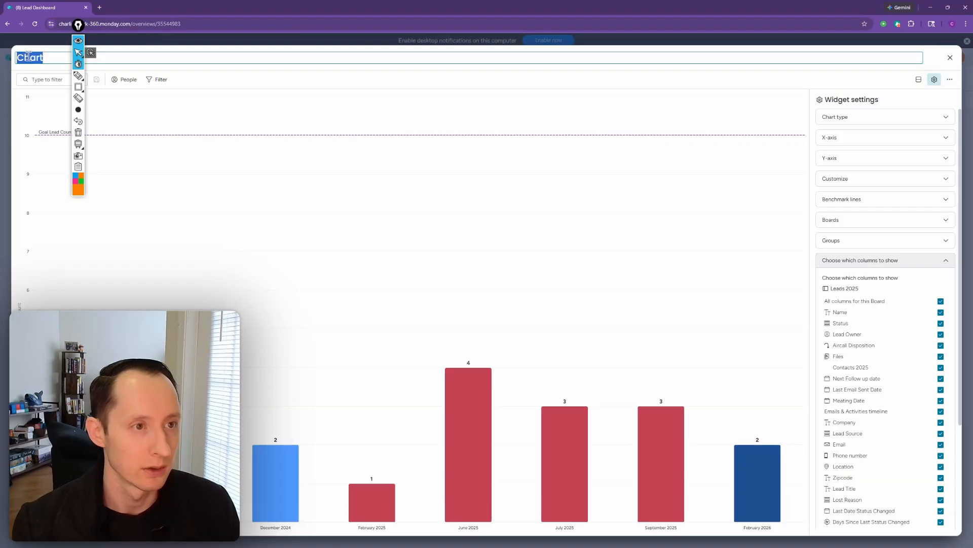
{"action": "type", "text": "# of leads per month"}
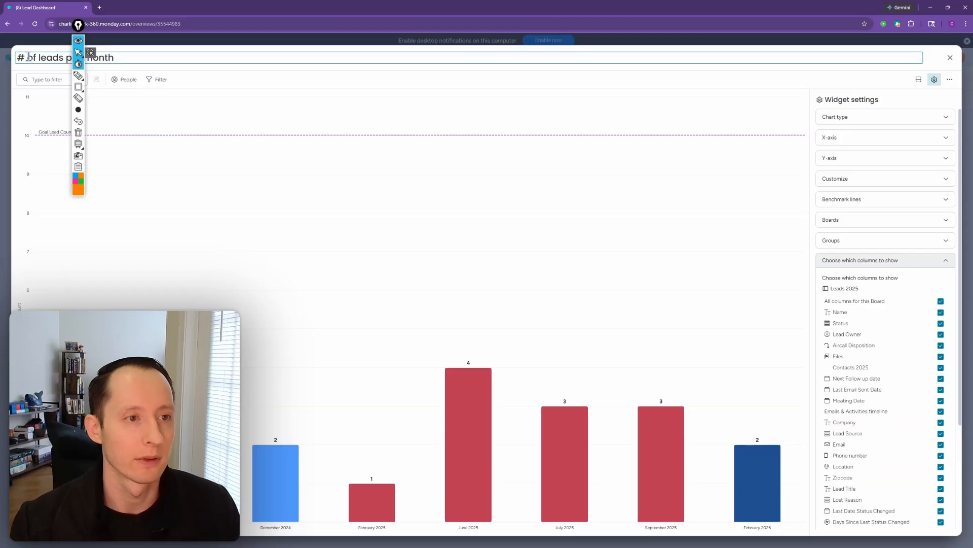
{"action": "left_click", "coordinate": [734, 76]}
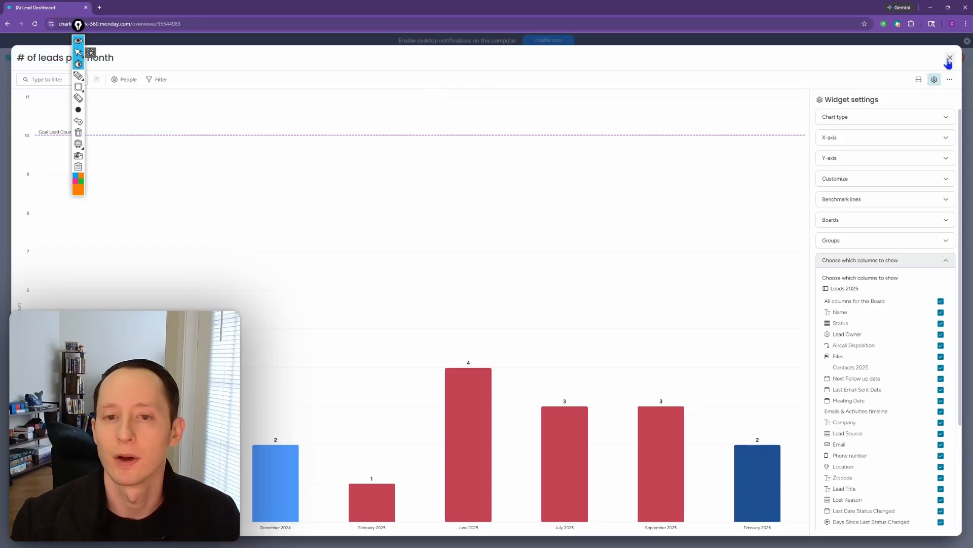
{"action": "left_click", "coordinate": [949, 58]}
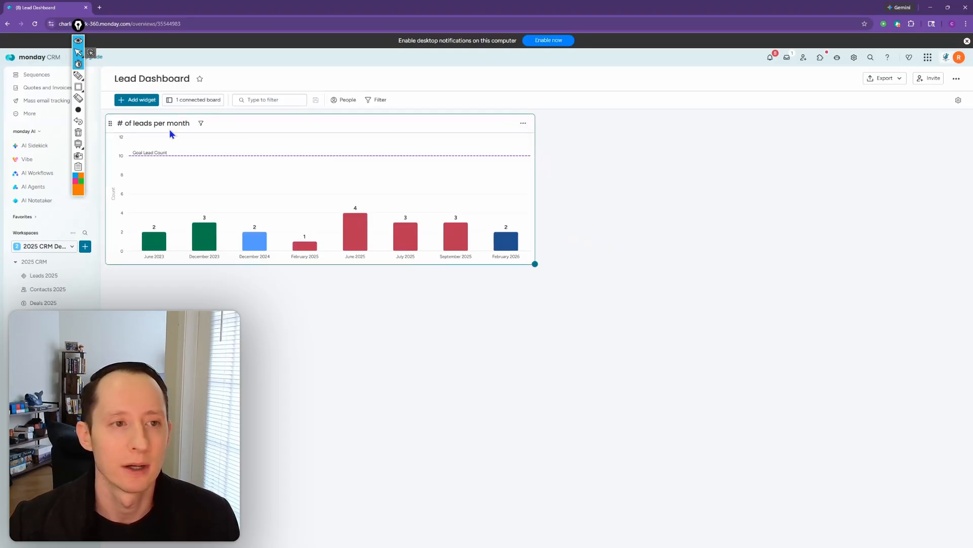
- Add a second Chart widget to the Lead Dashboard
{"action": "left_click_drag", "start_coordinate": [78, 25], "coordinate": [99, 91]}
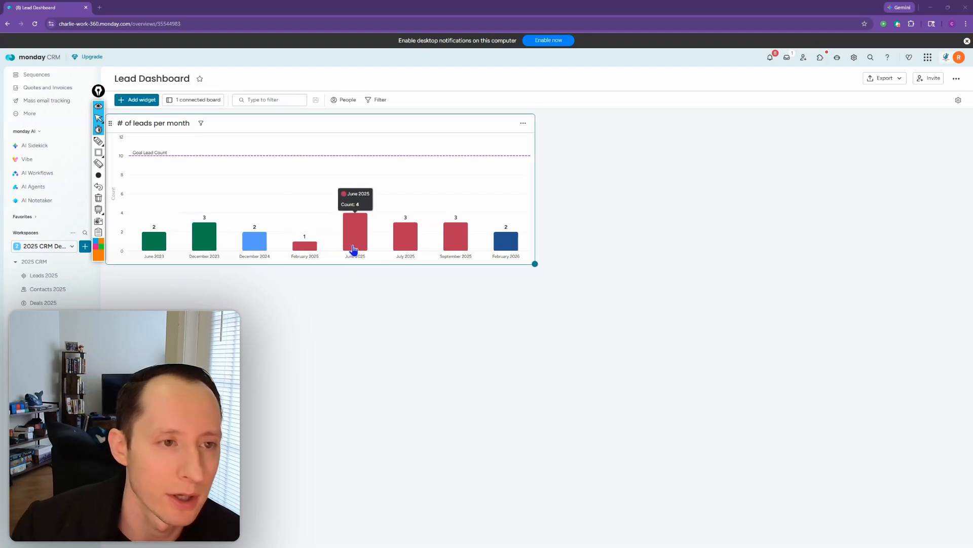
{"action": "left_click", "coordinate": [136, 99]}
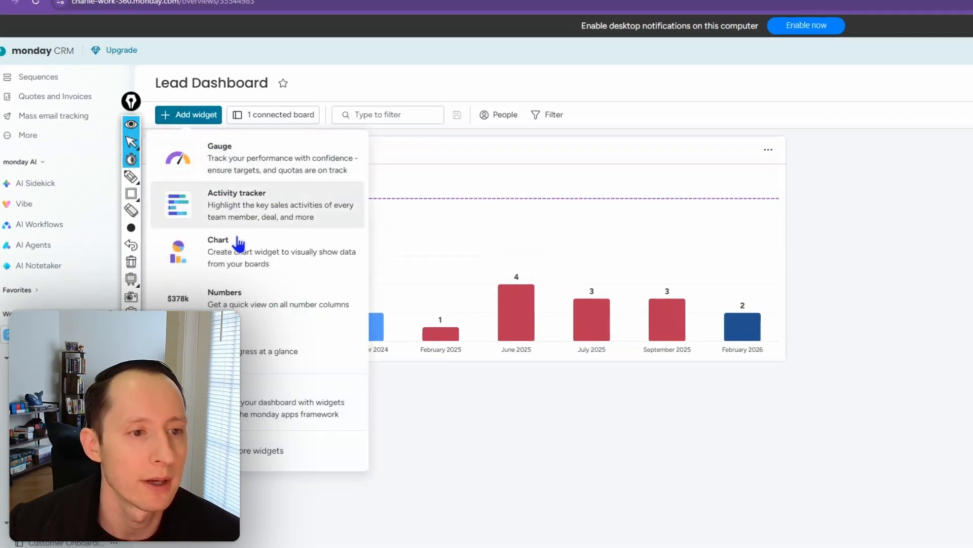
{"action": "left_click", "coordinate": [246, 261]}
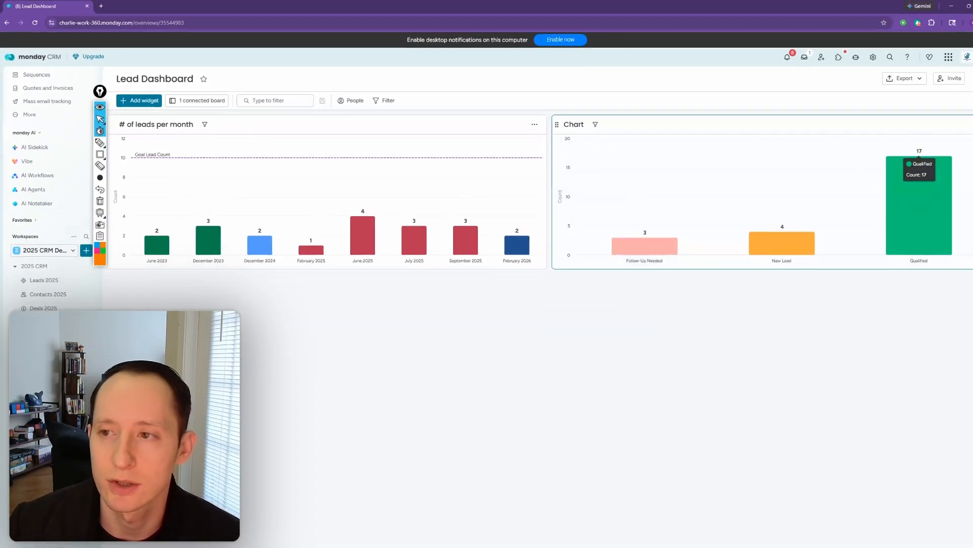
- Open the new chart's settings and change its chart type to pie
{"action": "left_click", "coordinate": [971, 124]}
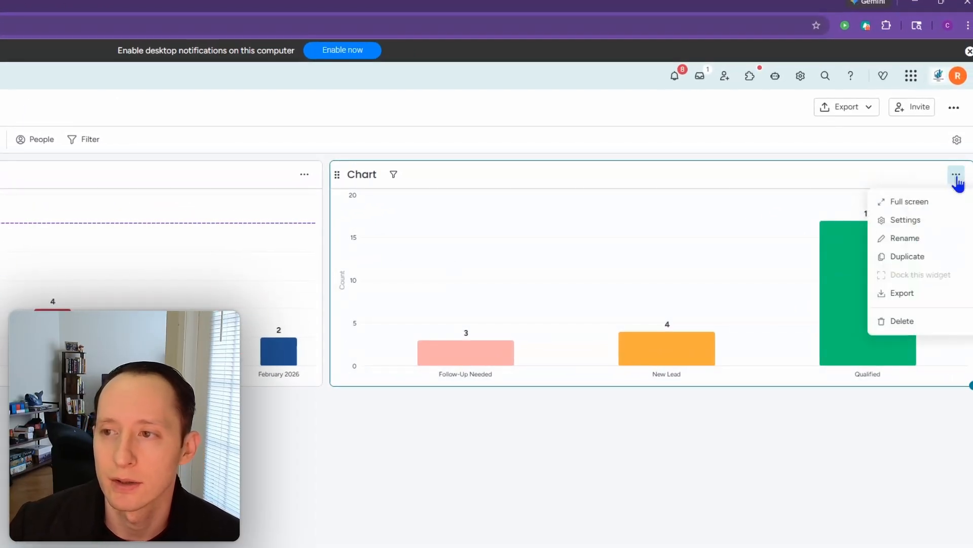
{"action": "left_click", "coordinate": [948, 221]}
{"action": "left_click", "coordinate": [859, 173]}
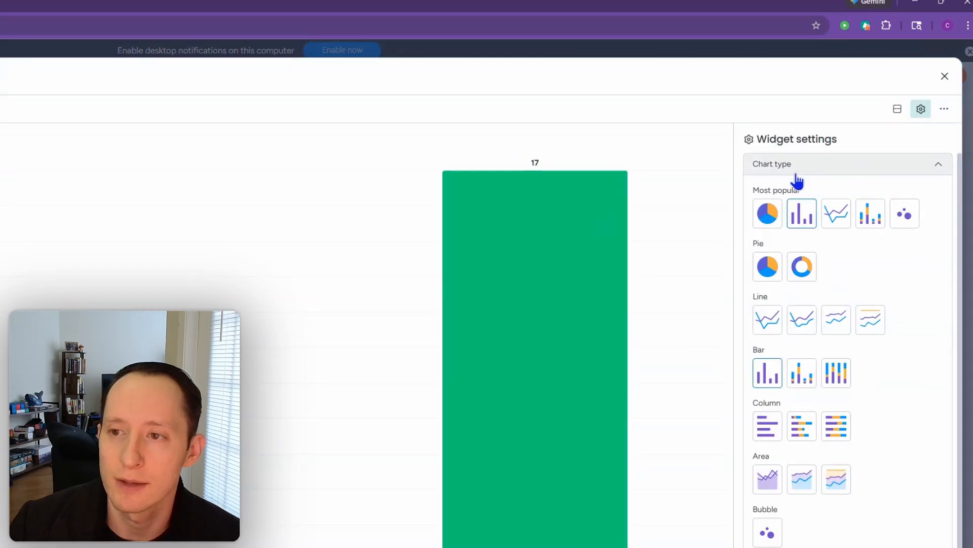
{"action": "left_click", "coordinate": [774, 215]}
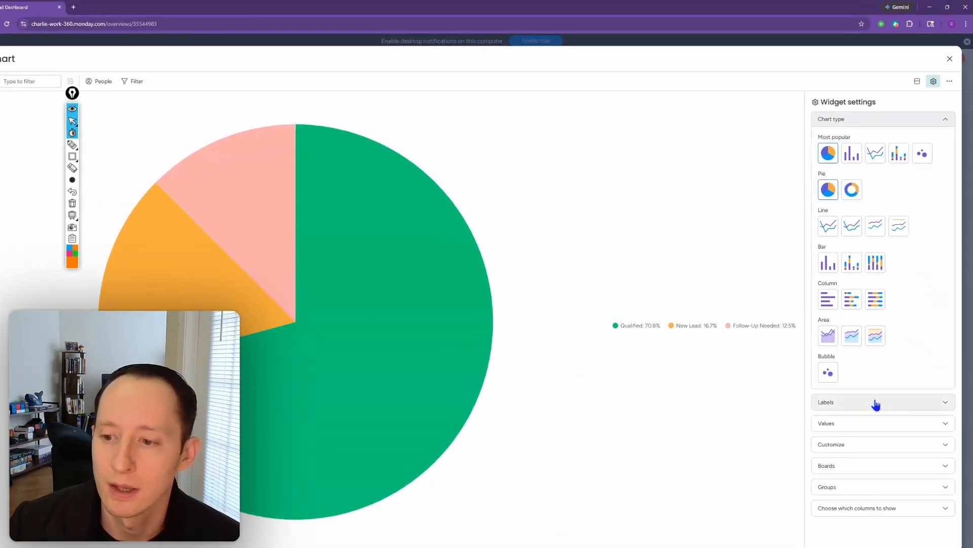
- Set the pie chart's label columns to be selected one by one, using Lead Source for Leads 2025
{"action": "left_click", "coordinate": [876, 401]}
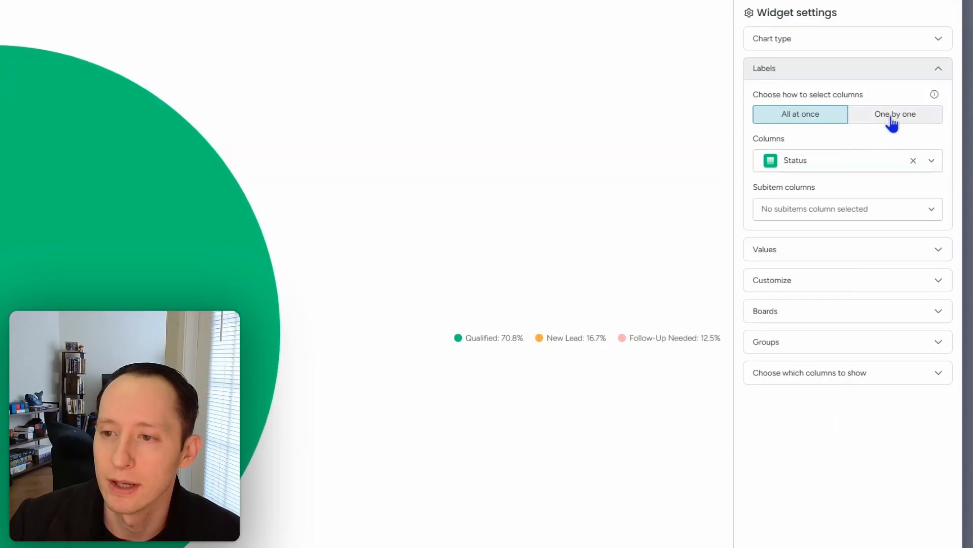
{"action": "left_click", "coordinate": [899, 134]}
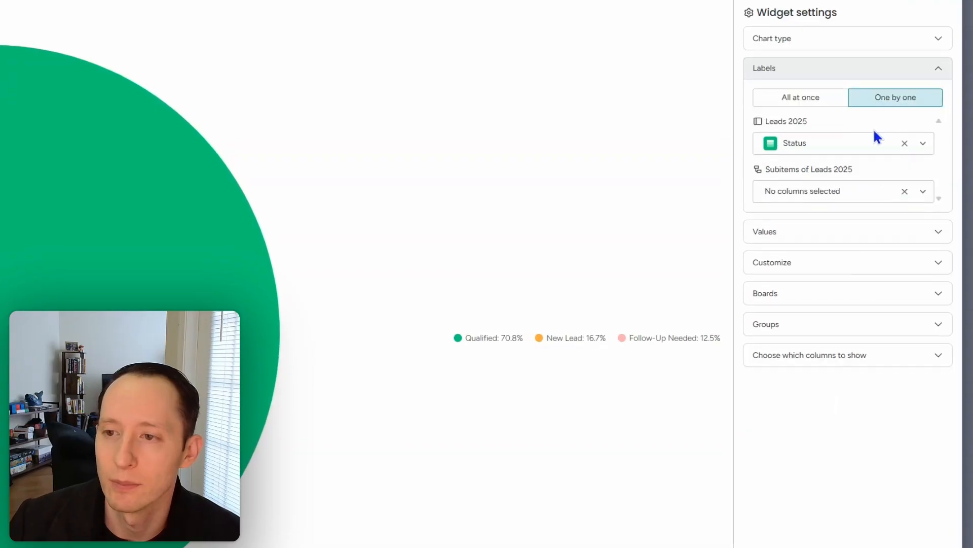
{"action": "left_click", "coordinate": [806, 146]}
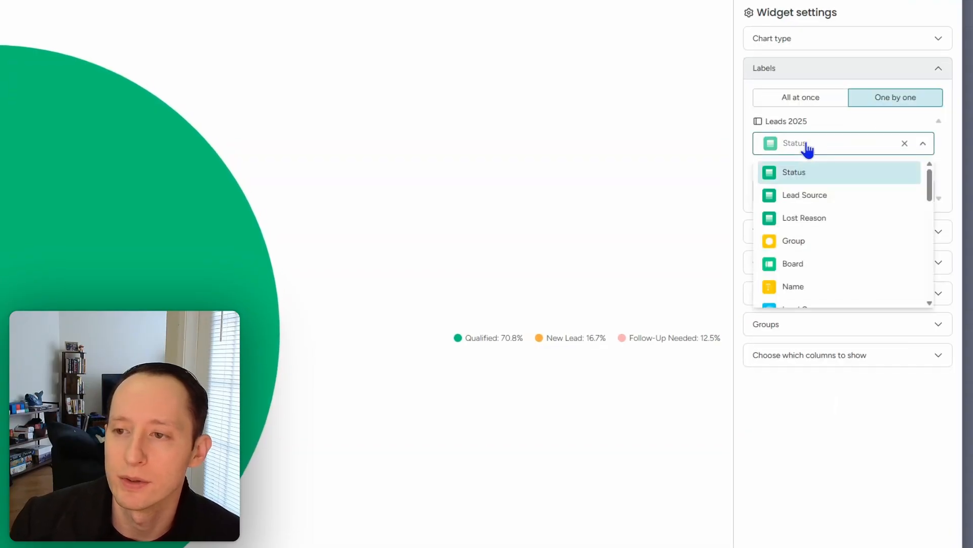
{"action": "left_click", "coordinate": [834, 195]}
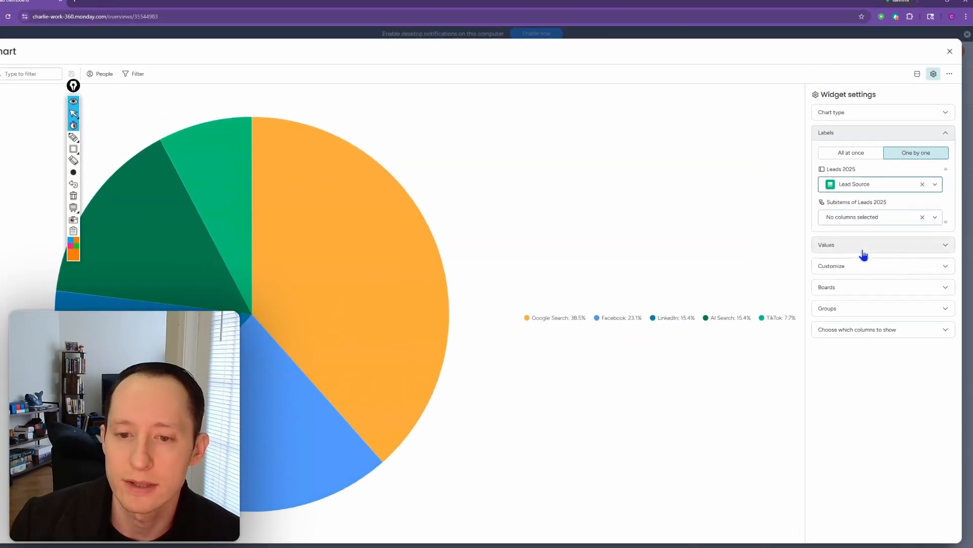
{"action": "mouse_move", "coordinate": [410, 331]}
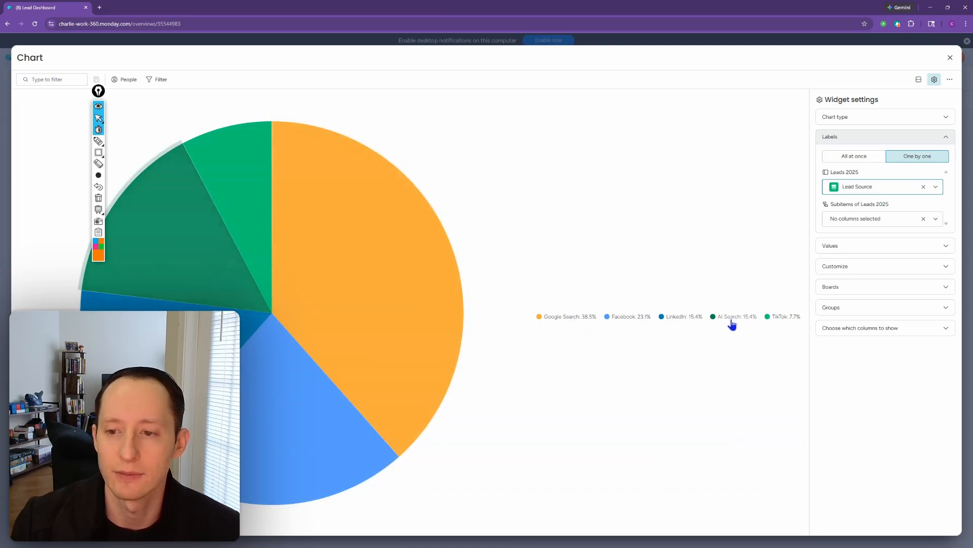
- Check the pie chart's value options, and try showing amounts as Value before switching back to %
{"action": "left_click", "coordinate": [884, 247]}
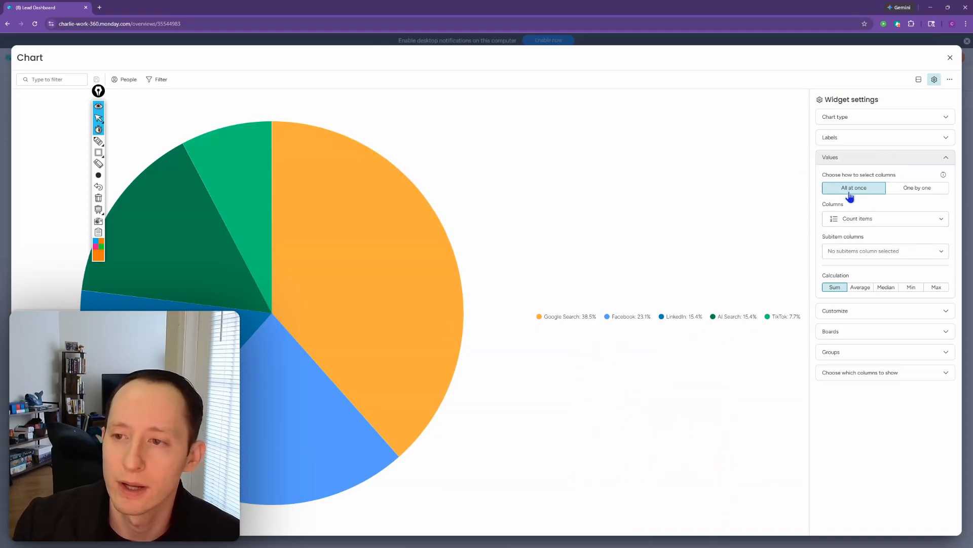
{"action": "left_click", "coordinate": [851, 312]}
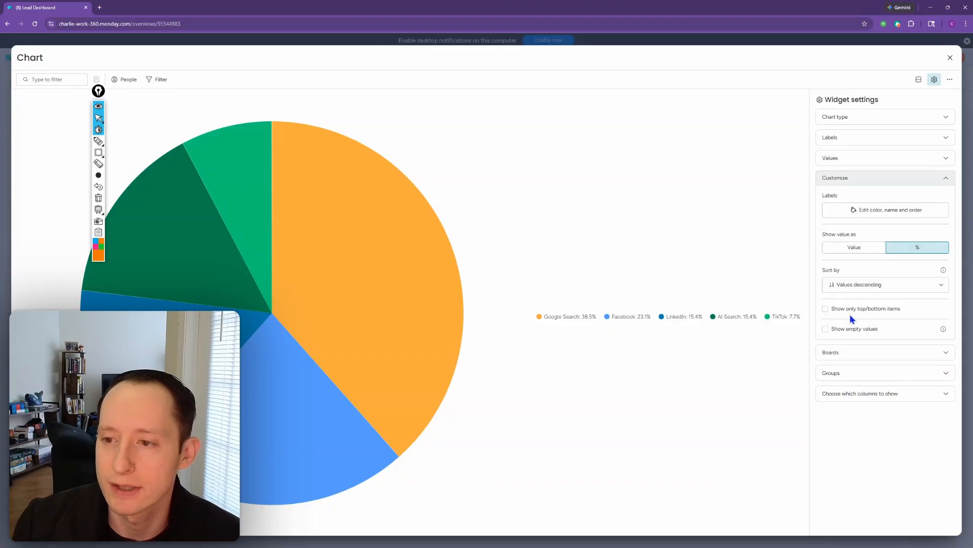
{"action": "left_click", "coordinate": [857, 248]}
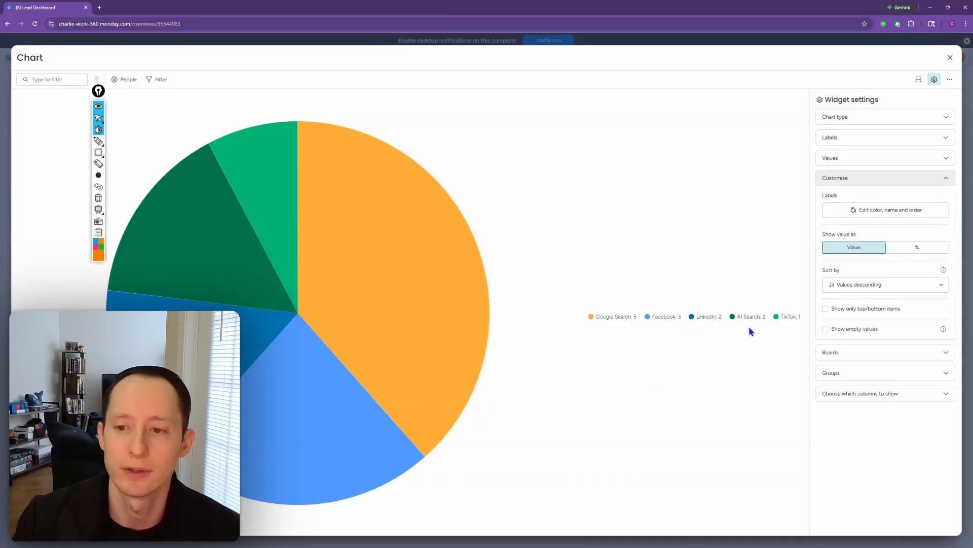
{"action": "mouse_move", "coordinate": [375, 307]}
{"action": "left_click", "coordinate": [903, 255]}
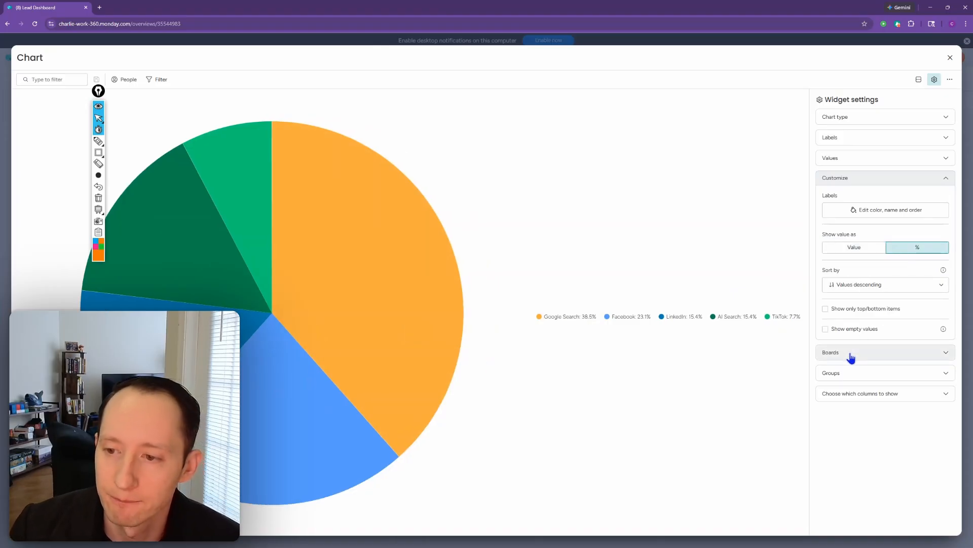
- Show empty values in the pie chart and temporarily outline its legend entries in orange
{"action": "left_click", "coordinate": [827, 329]}
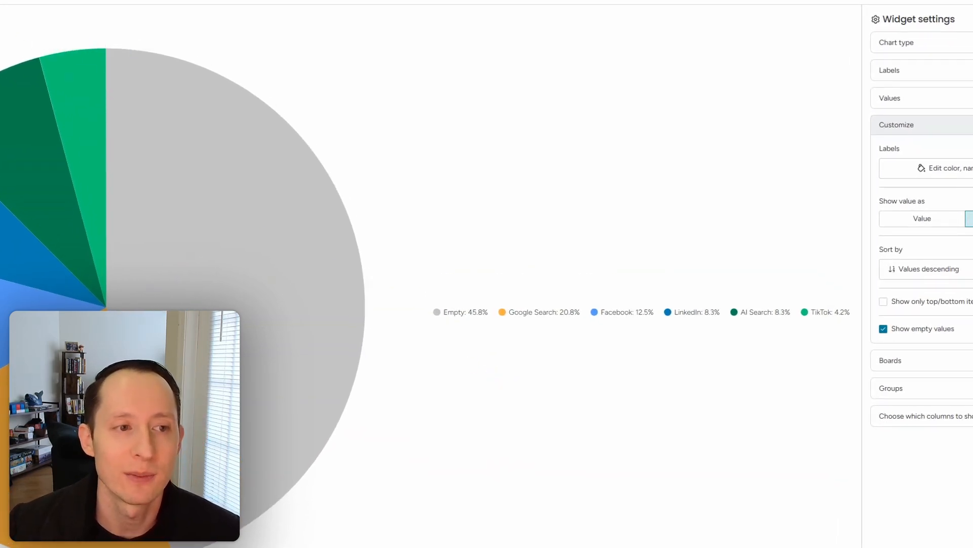
{"action": "left_click_drag", "start_coordinate": [494, 291], "coordinate": [863, 334]}
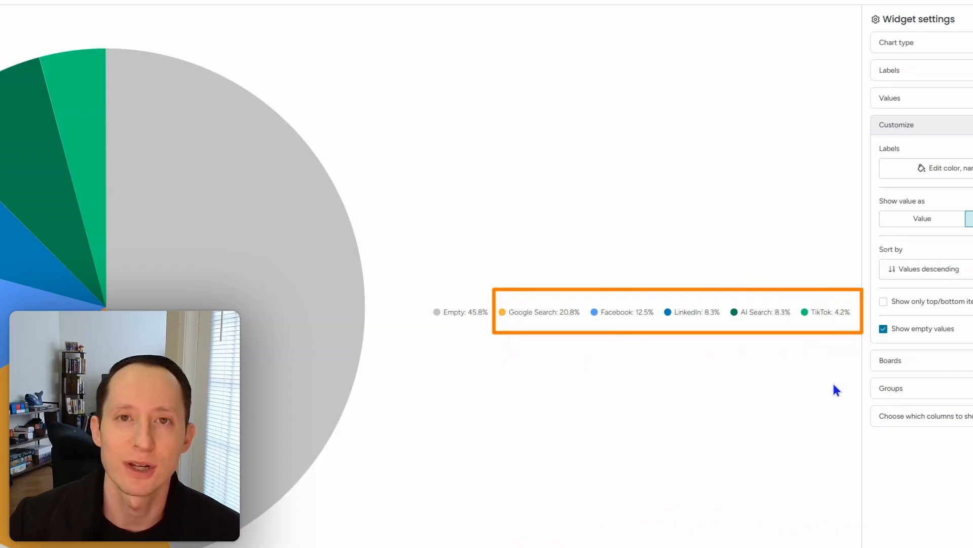
{"action": "left_click_drag", "start_coordinate": [410, 276], "coordinate": [505, 329]}
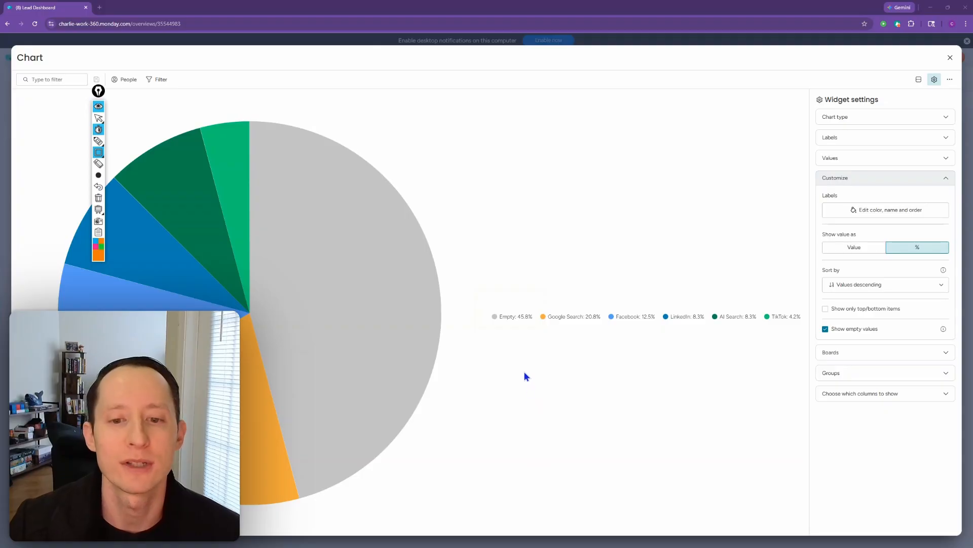
{"action": "left_click", "coordinate": [98, 118]}
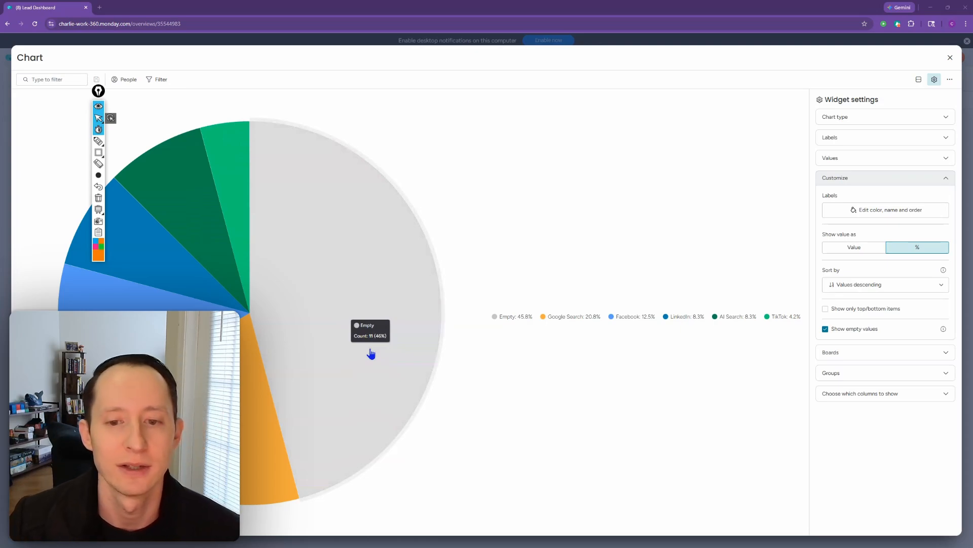
- Drill into the Empty slice to examine its items, and inspect the Lead Source column in the item list
{"action": "left_click", "coordinate": [372, 353]}
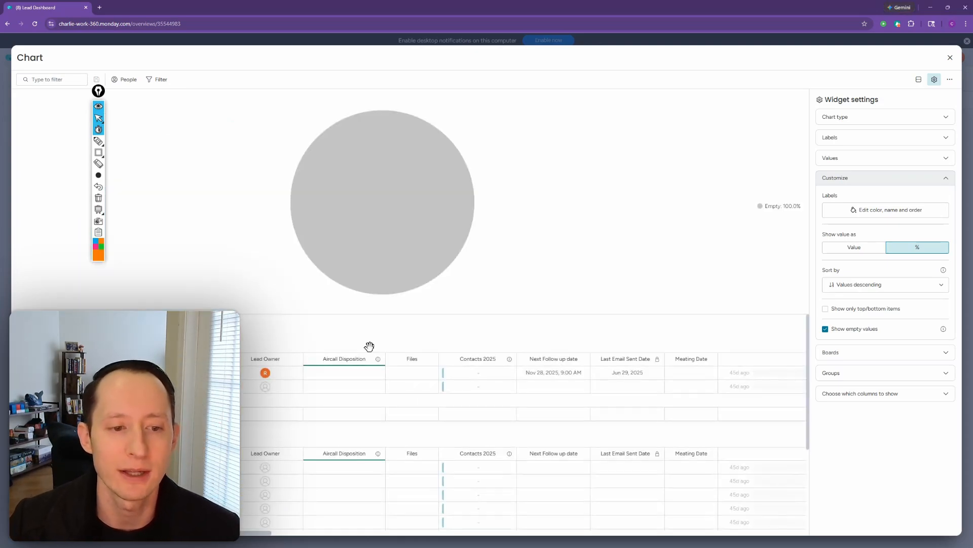
{"action": "scroll", "coordinate": [349, 426], "scroll_direction": "down", "scroll_amount": 1}
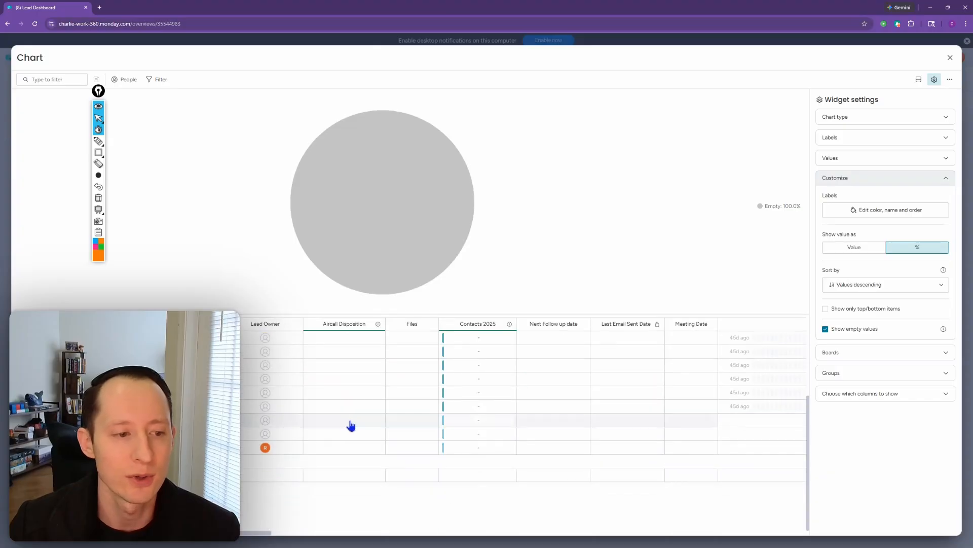
{"action": "scroll", "coordinate": [346, 425], "scroll_direction": "up", "scroll_amount": 1}
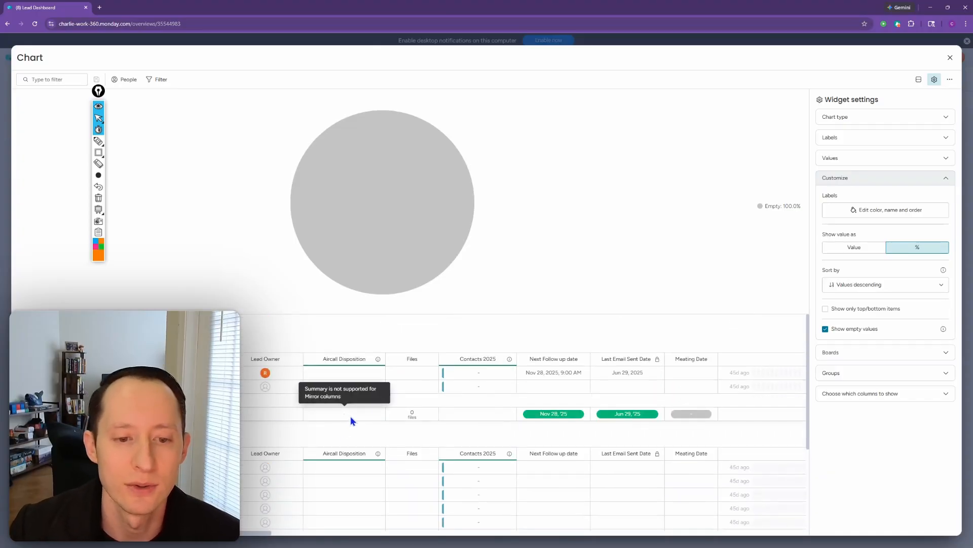
{"action": "left_click_drag", "start_coordinate": [269, 533], "coordinate": [368, 539]}
{"action": "left_click", "coordinate": [373, 375]}
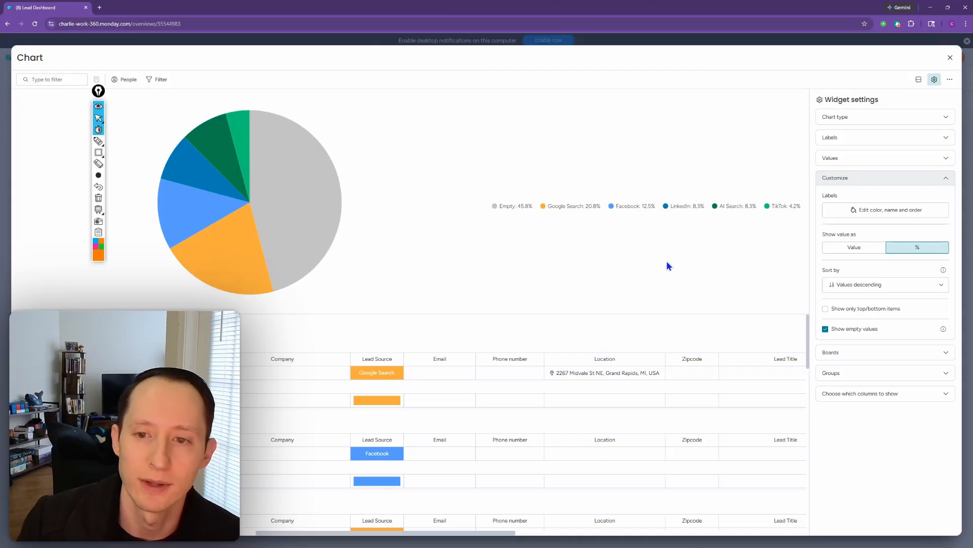
- Hide the item list under the pie chart and review the widget's boards, groups and displayed columns settings
{"action": "left_click", "coordinate": [921, 82]}
{"action": "left_click", "coordinate": [853, 95]}
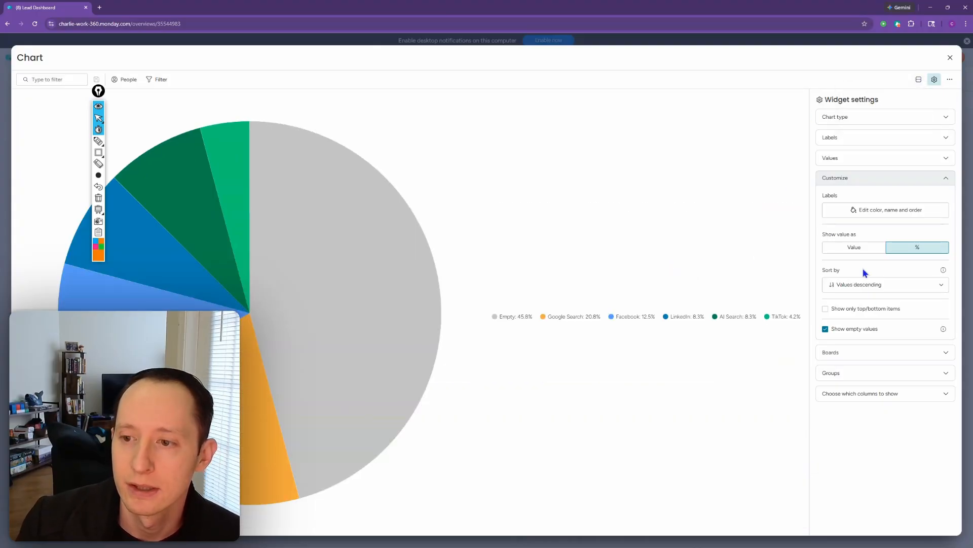
{"action": "left_click", "coordinate": [868, 354]}
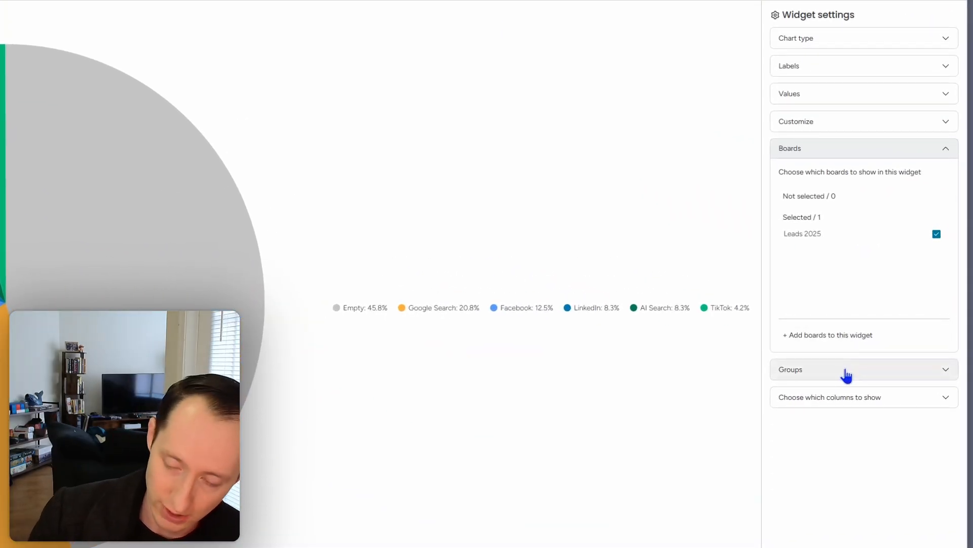
{"action": "left_click", "coordinate": [846, 372]}
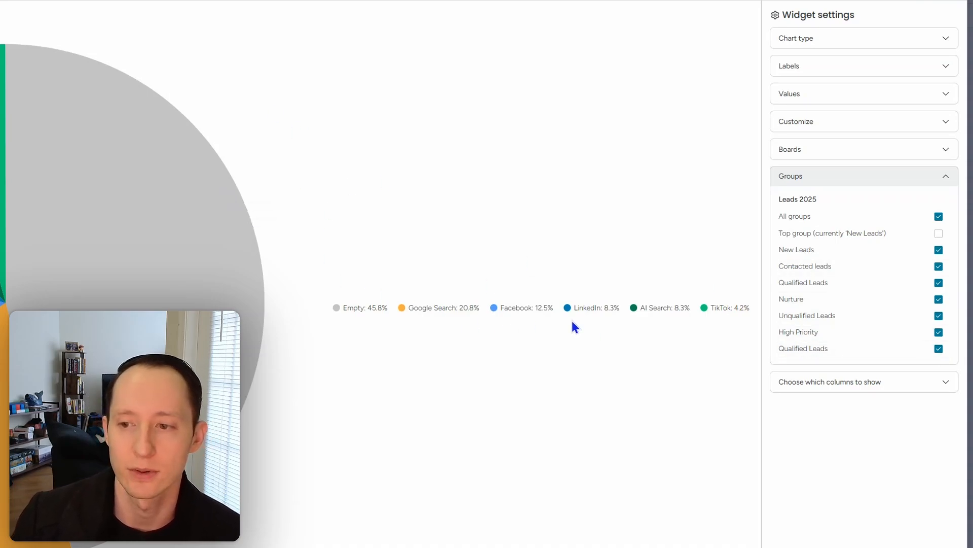
{"action": "left_click", "coordinate": [905, 381]}
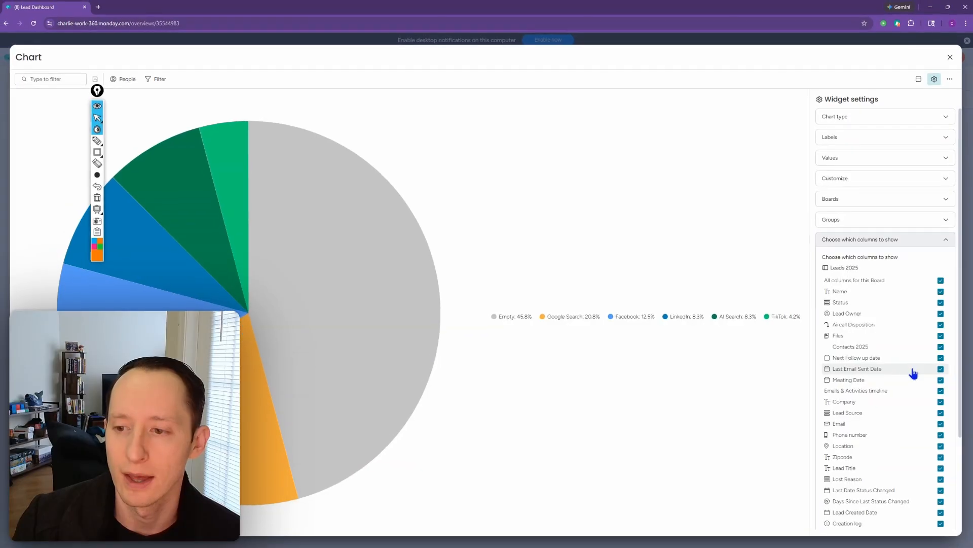
{"action": "left_click", "coordinate": [944, 241]}
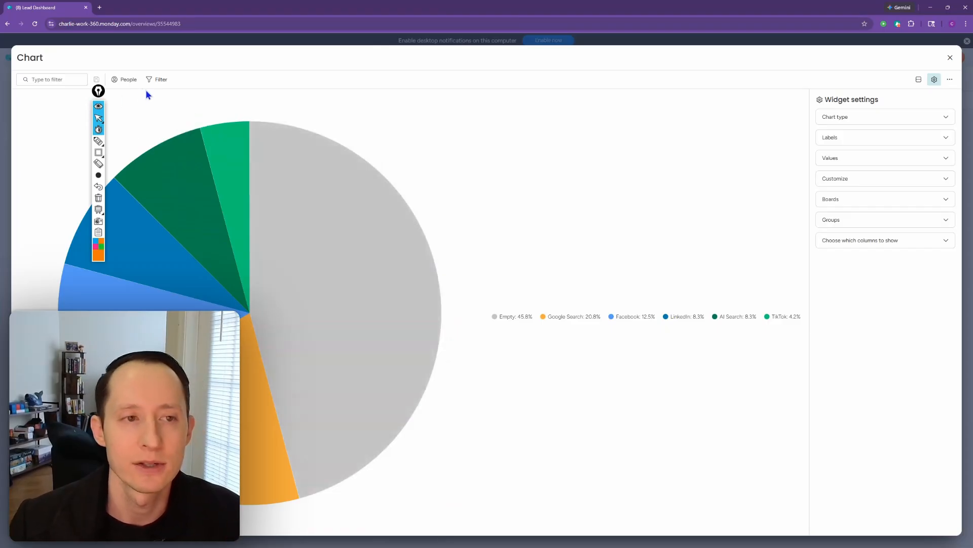
- Filter the pie chart across all boards to items whose Lead Created Date is This month
{"action": "left_click", "coordinate": [158, 81]}
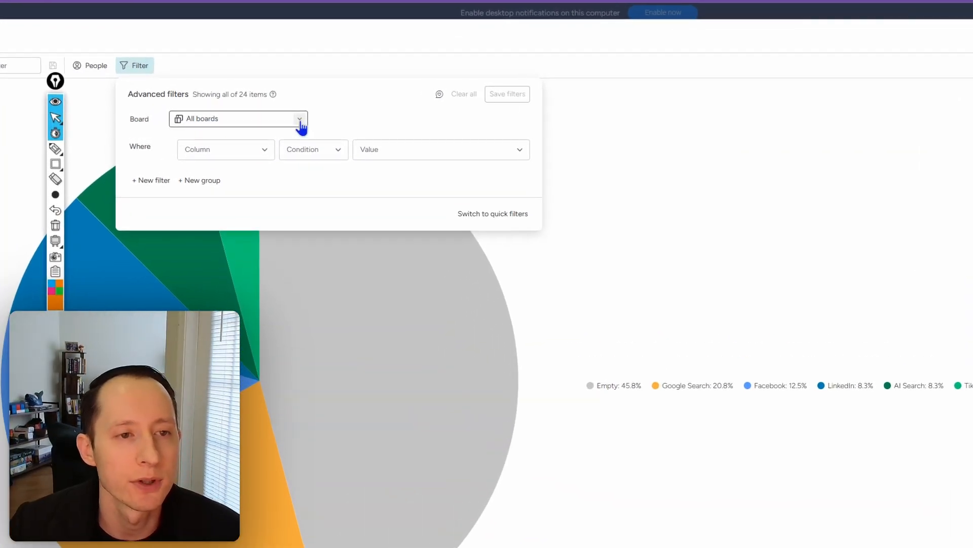
{"action": "left_click", "coordinate": [300, 123]}
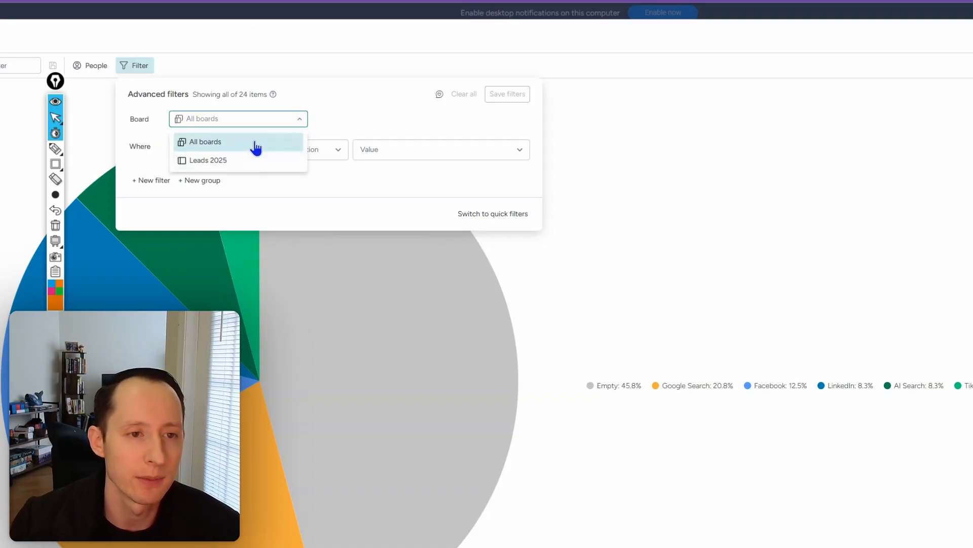
{"action": "left_click", "coordinate": [255, 146]}
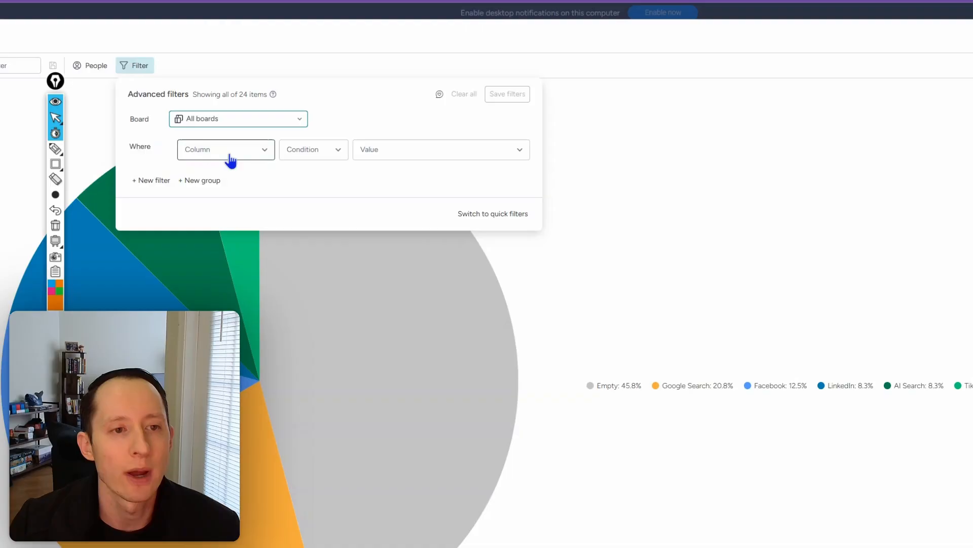
{"action": "left_click", "coordinate": [264, 152]}
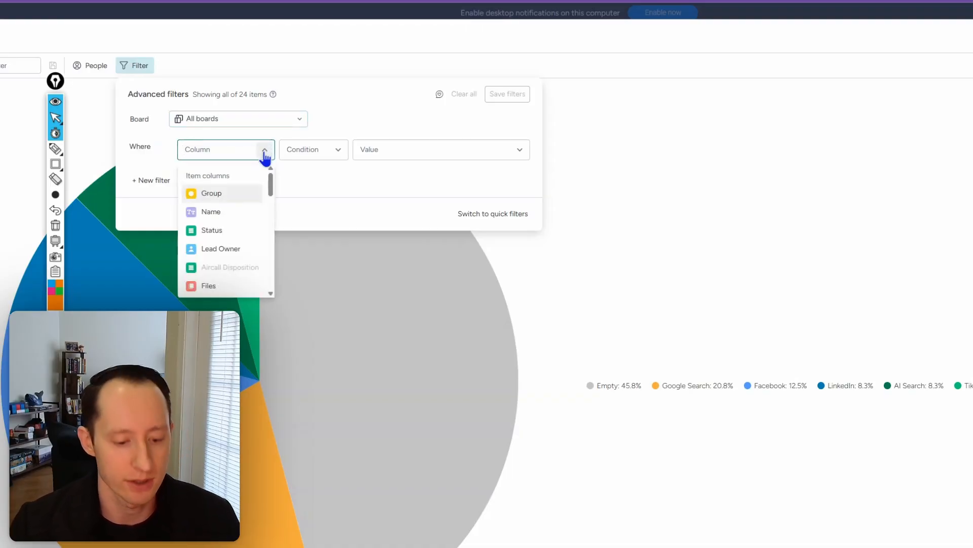
{"action": "type", "text": "lead"}
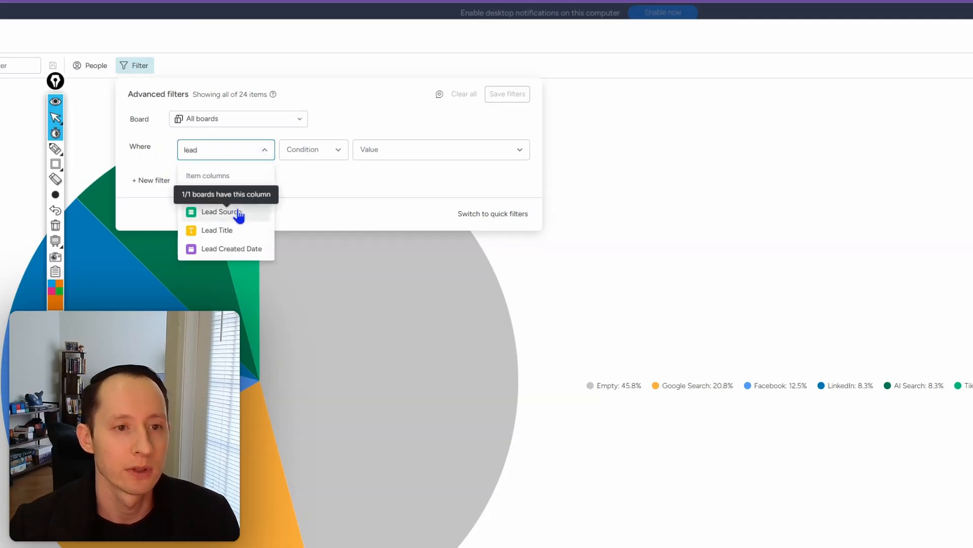
{"action": "left_click", "coordinate": [232, 248]}
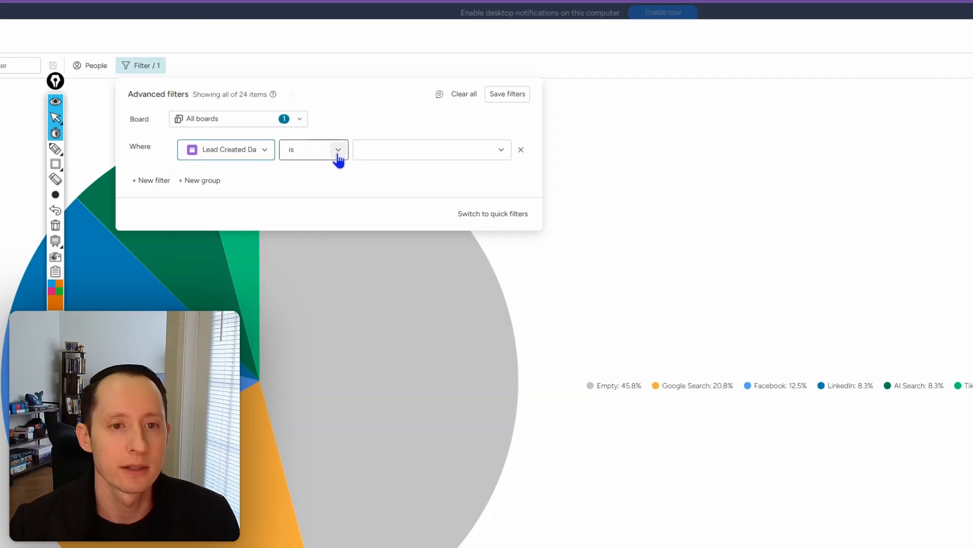
{"action": "left_click", "coordinate": [393, 151]}
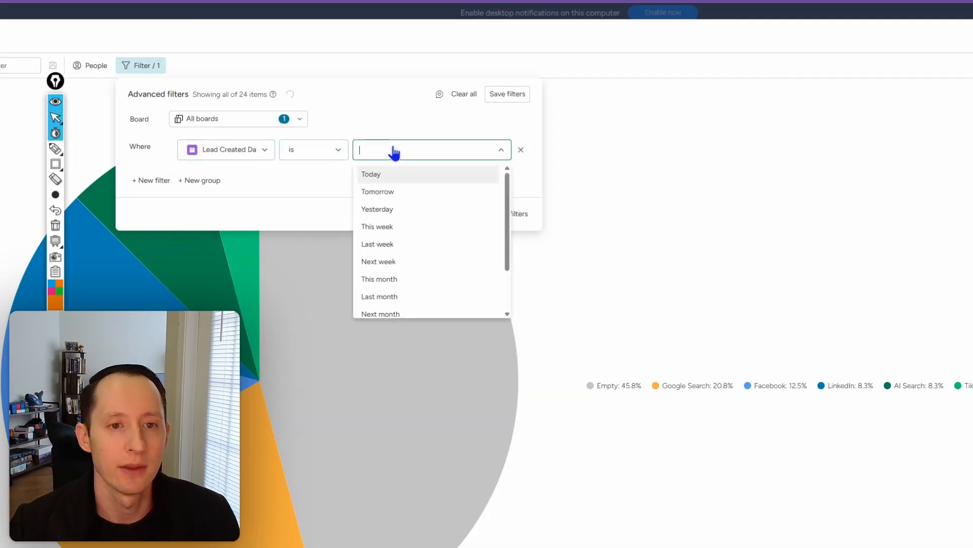
{"action": "left_click", "coordinate": [458, 279]}
{"action": "left_click", "coordinate": [289, 192]}
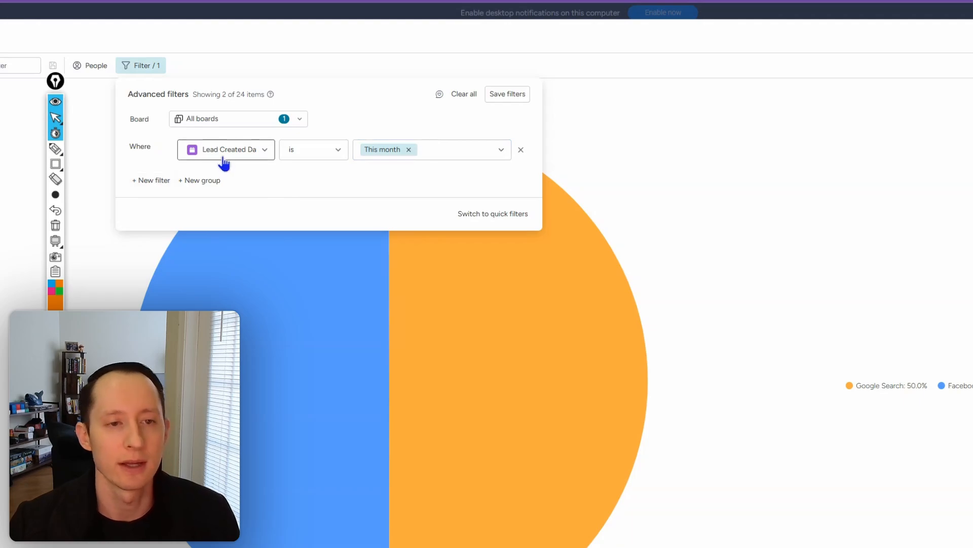
- Try a second filter condition limiting Status to Qualified, and remove that condition
{"action": "left_click", "coordinate": [161, 181]}
{"action": "left_click", "coordinate": [235, 181]}
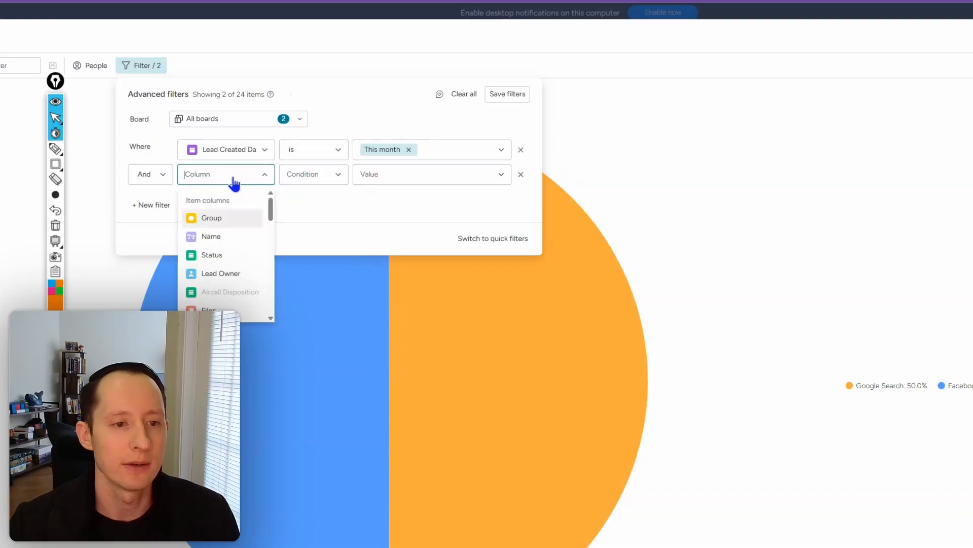
{"action": "left_click", "coordinate": [212, 255]}
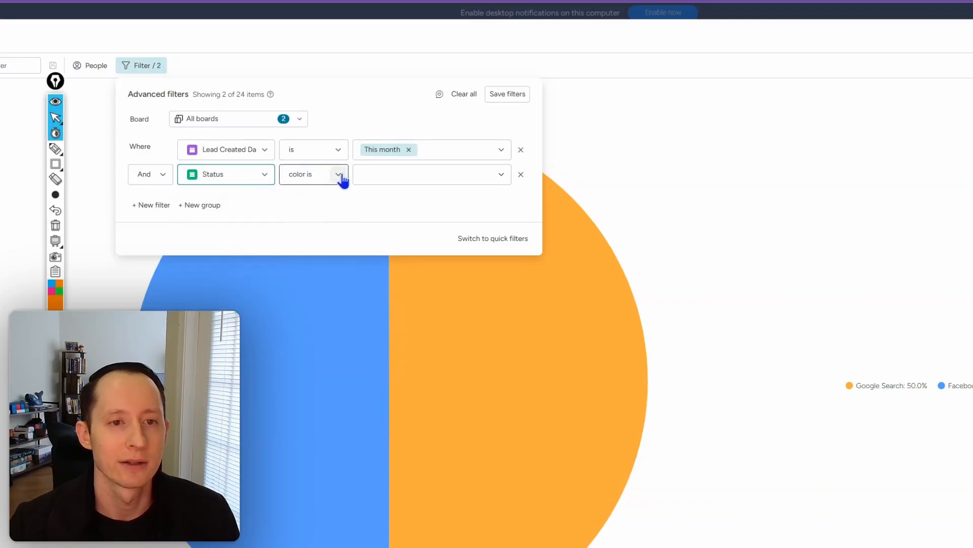
{"action": "left_click", "coordinate": [360, 174]}
{"action": "left_click", "coordinate": [401, 216]}
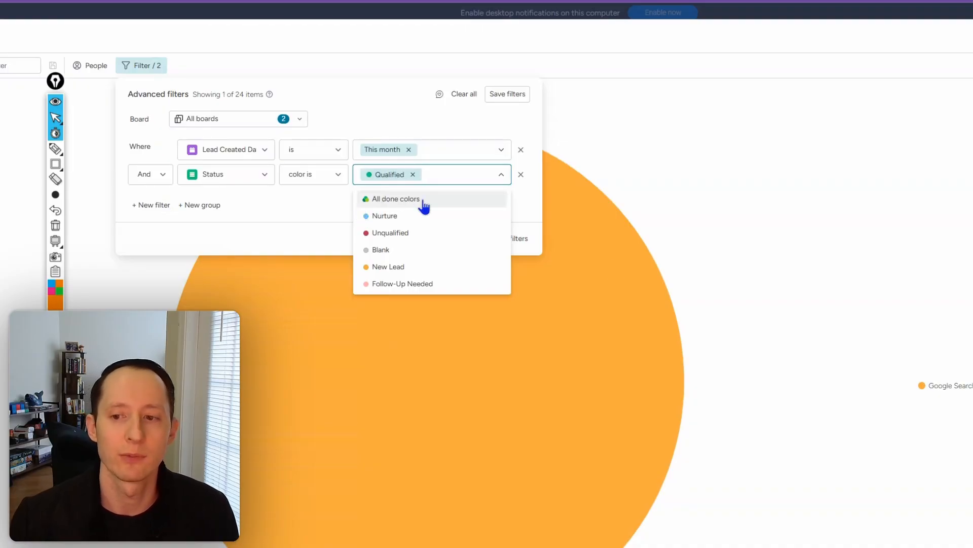
{"action": "left_click", "coordinate": [521, 175]}
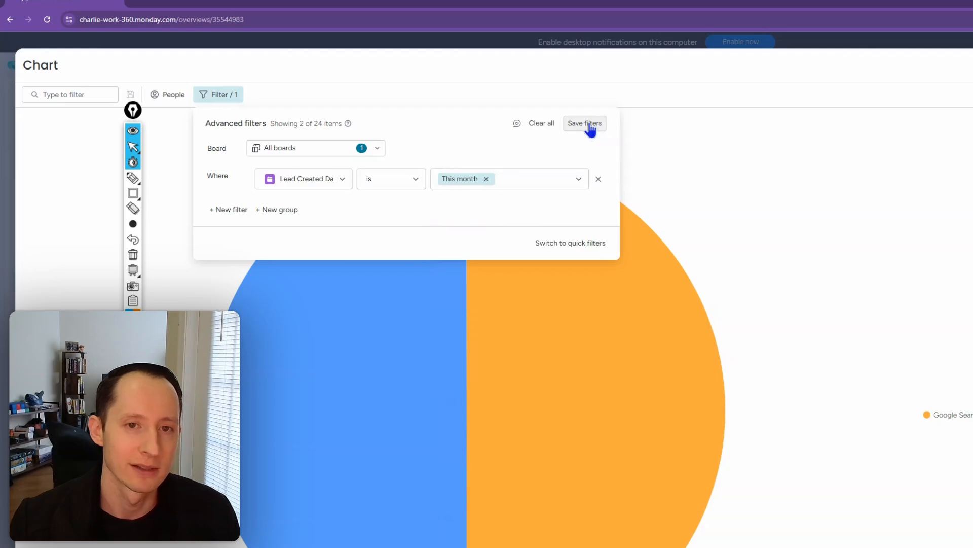
- Save the pie chart's filter and open the widget title for editing
{"action": "left_click", "coordinate": [590, 126]}
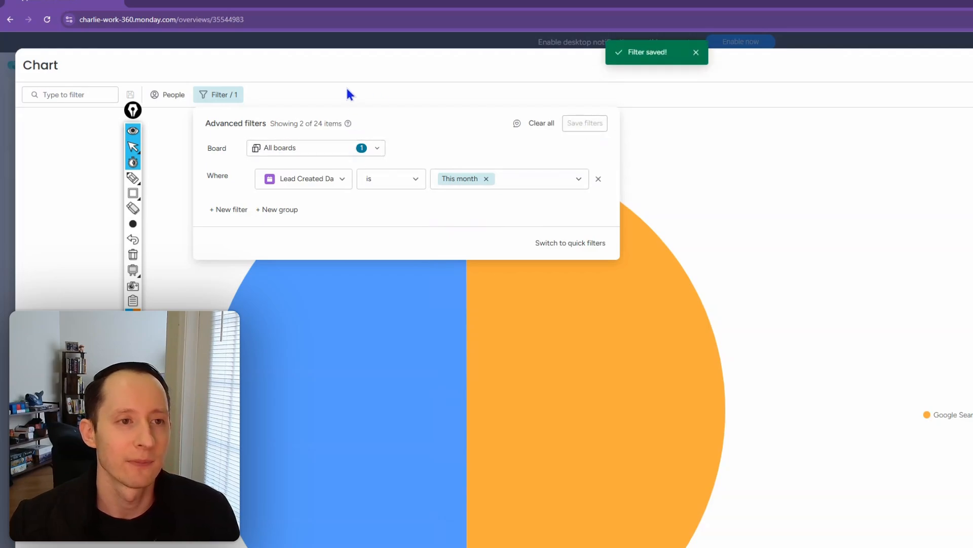
{"action": "left_click", "coordinate": [348, 91]}
{"action": "left_click", "coordinate": [38, 64]}
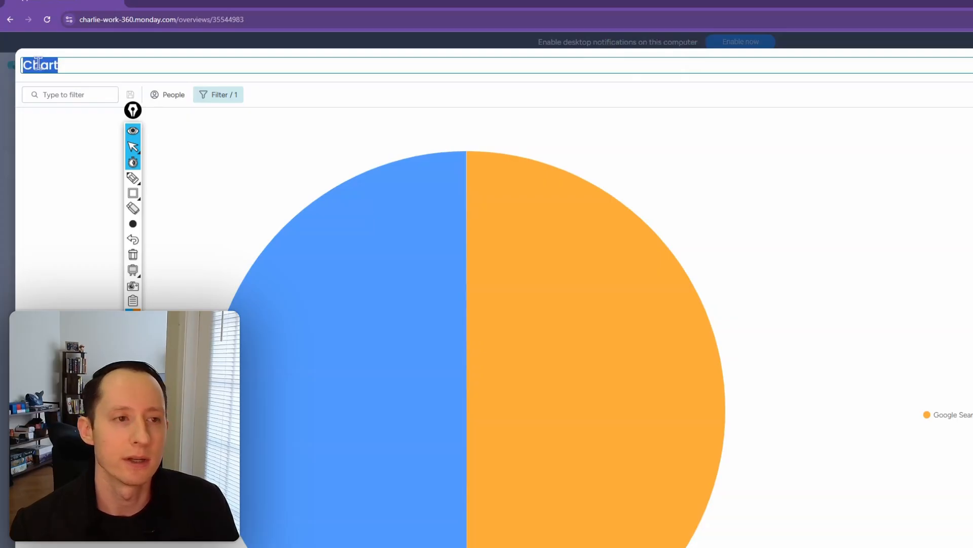
{"action": "type", "text": "L"}
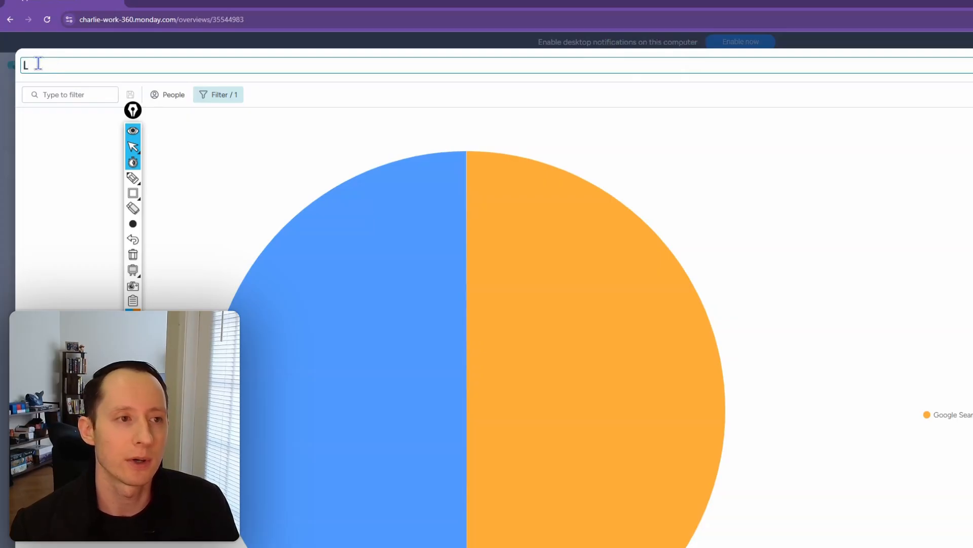
{"action": "type", "text": "ead"}
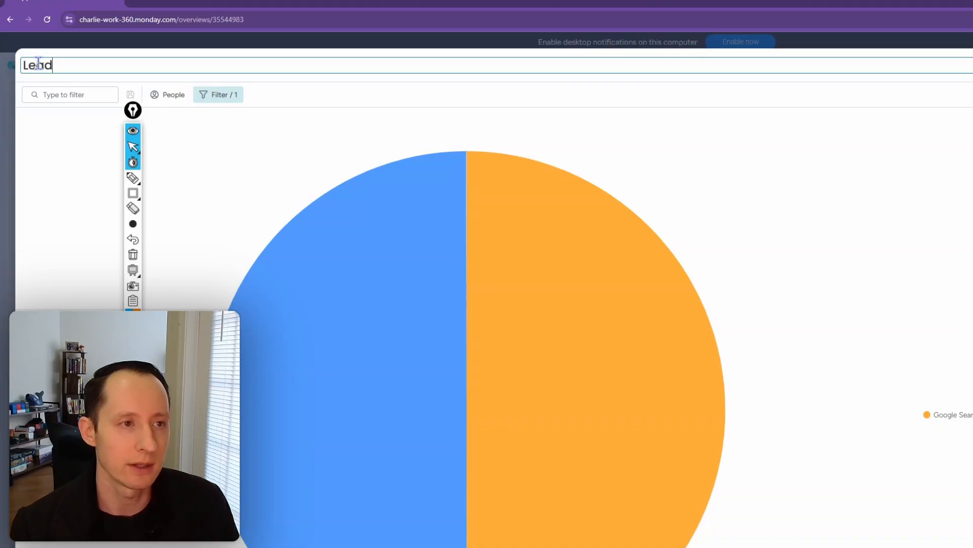
{"action": "type", "text": "s created th"}
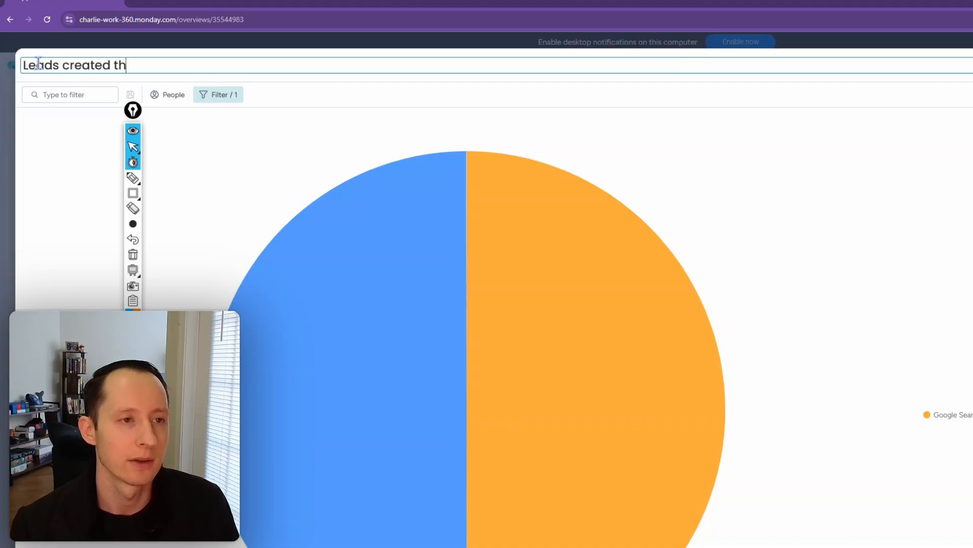
{"action": "type", "text": "is month"}
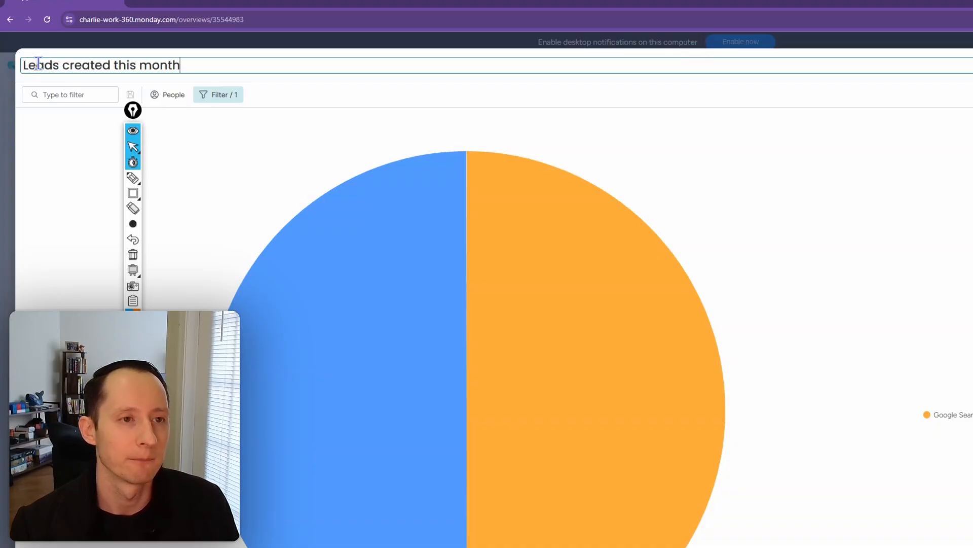
{"action": "type", "text": " by"}
{"action": "key", "text": "BackSpace"}
{"action": "key", "text": "BackSpace"}
{"action": "key", "text": "BackSpace"}
{"action": "key", "text": "BackSpace"}
{"action": "key", "text": "BackSpace"}
{"action": "key", "text": "BackSpace"}
{"action": "key", "text": "BackSpace"}
{"action": "key", "text": "BackSpace"}
{"action": "key", "text": "BackSpace"}
{"action": "key", "text": "BackSpace"}
{"action": "key", "text": "BackSpace"}
{"action": "key", "text": "BackSpace"}
{"action": "key", "text": "BackSpace"}
{"action": "key", "text": "BackSpace"}
{"action": "key", "text": "BackSpace"}
{"action": "key", "text": "BackSpace"}
{"action": "key", "text": "BackSpace"}
{"action": "key", "text": "BackSpace"}
{"action": "key", "text": "BackSpace"}
{"action": "key", "text": "BackSpace"}
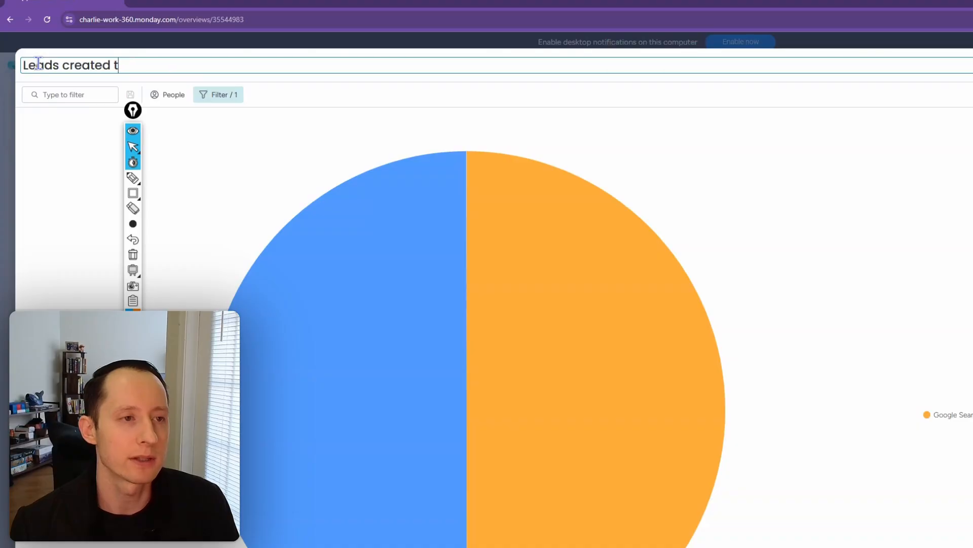
{"action": "type", "text": "source b"}
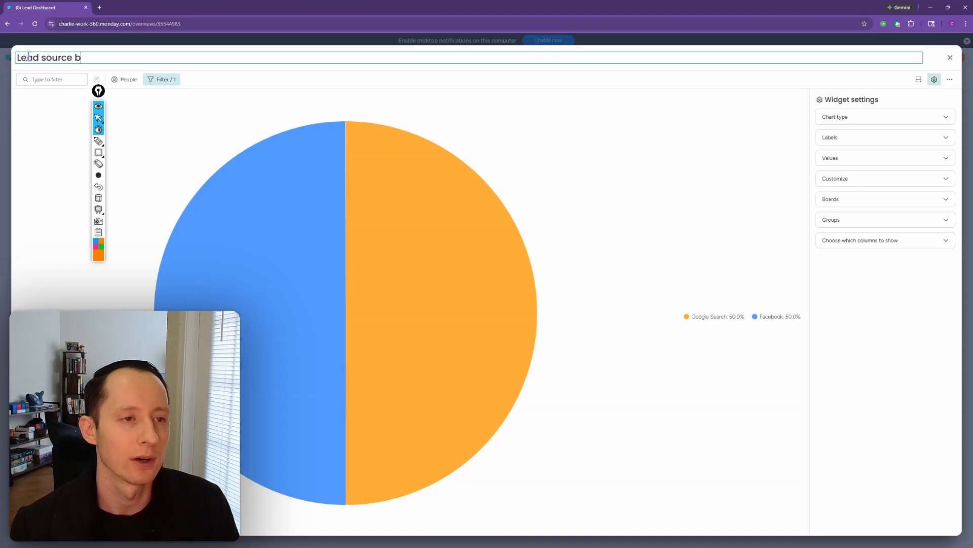
{"action": "key", "text": "BackSpace"}
{"action": "key", "text": "BackSpace"}
{"action": "key", "text": "BackSpace"}
{"action": "key", "text": "BackSpace"}
{"action": "key", "text": "BackSpace"}
{"action": "key", "text": "BackSpace"}
{"action": "key", "text": "BackSpace"}
{"action": "key", "text": "BackSpace"}
{"action": "key", "text": "BackSpace"}
{"action": "key", "text": "BackSpace"}
{"action": "key", "text": "BackSpace"}
{"action": "key", "text": "BackSpace"}
{"action": "key", "text": "BackSpace"}
- Title the pie chart widget "Number of leads by leads source this month" and return to the dashboard
{"action": "type", "text": "Number o"}
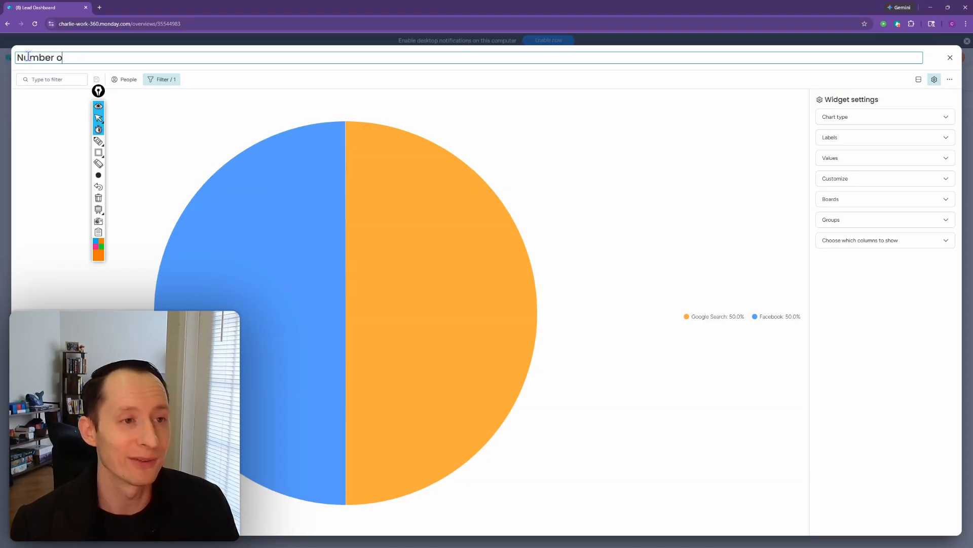
{"action": "type", "text": "f leads by leads source this month"}
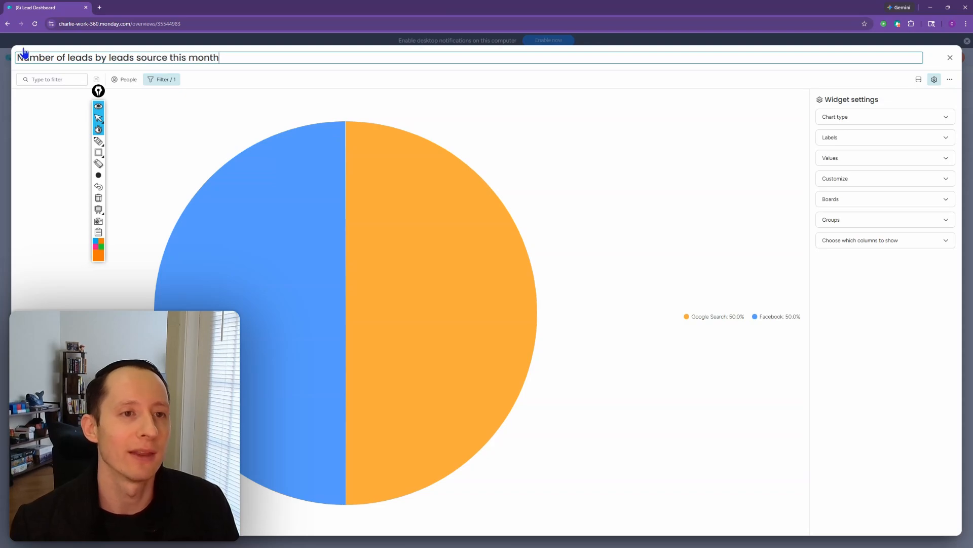
{"action": "key", "text": "Return"}
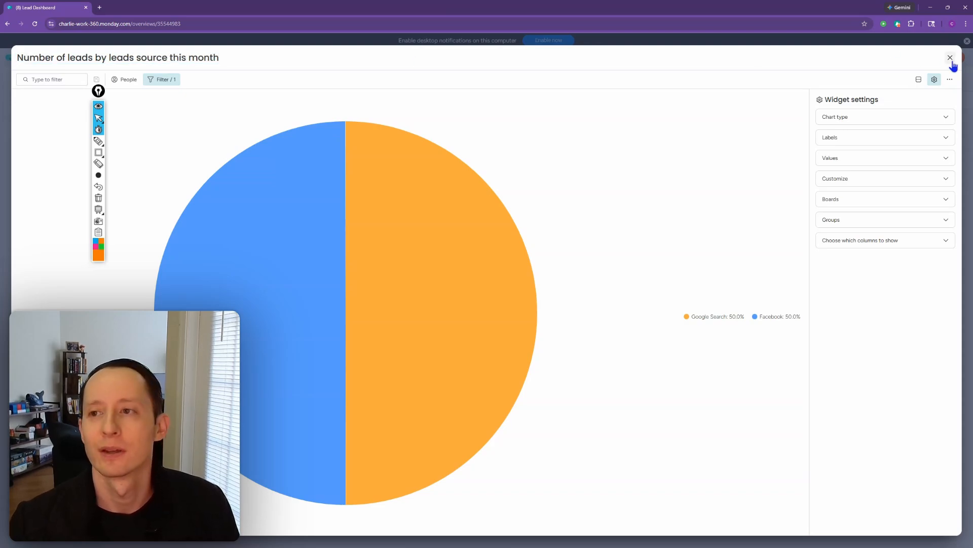
{"action": "left_click", "coordinate": [950, 57]}
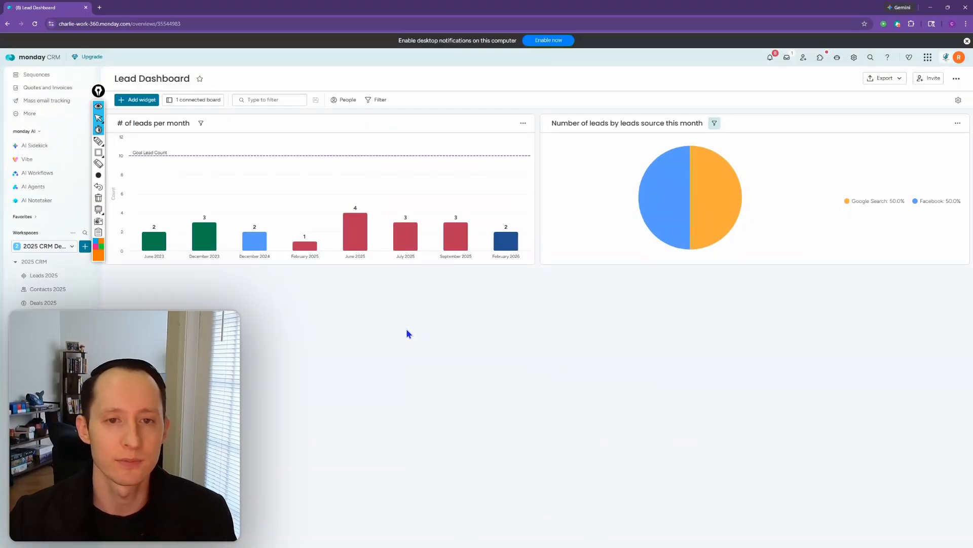
- Add a Numbers widget to the dashboard and set its calculation type to Count
{"action": "left_click", "coordinate": [146, 102]}
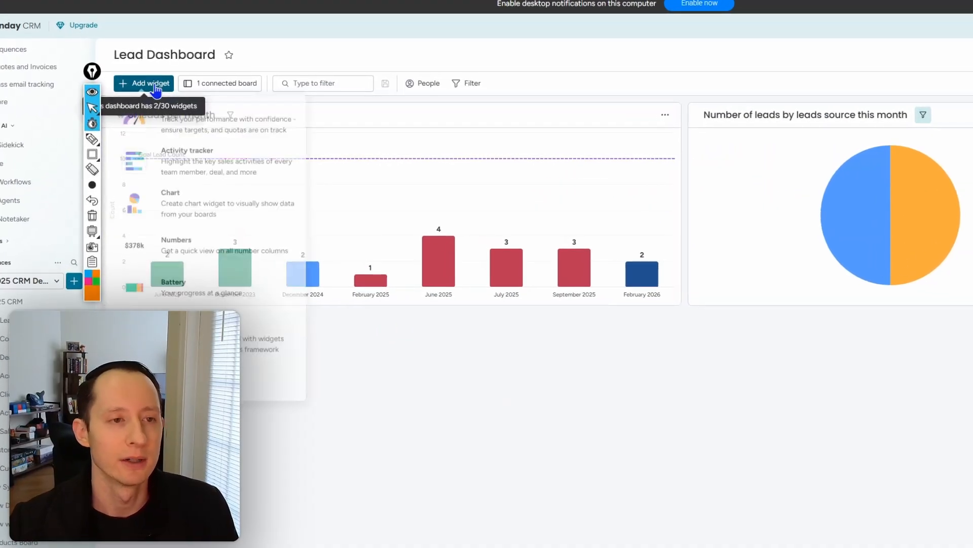
{"action": "left_click", "coordinate": [606, 446]}
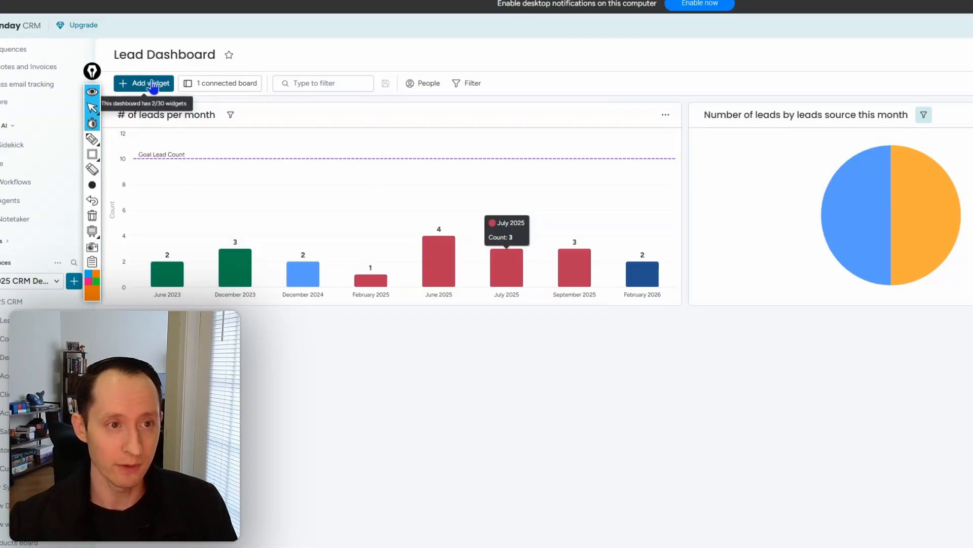
{"action": "left_click", "coordinate": [151, 84]}
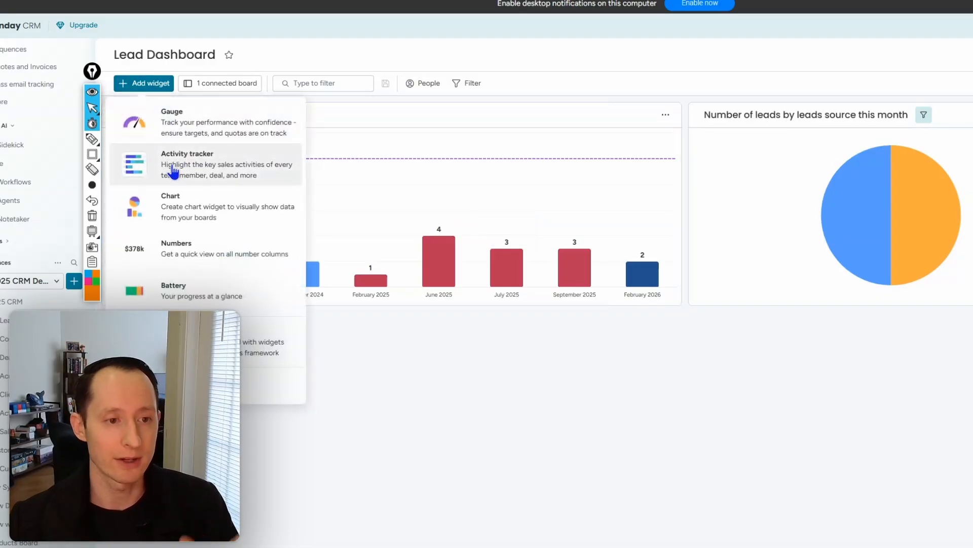
{"action": "left_click", "coordinate": [205, 249]}
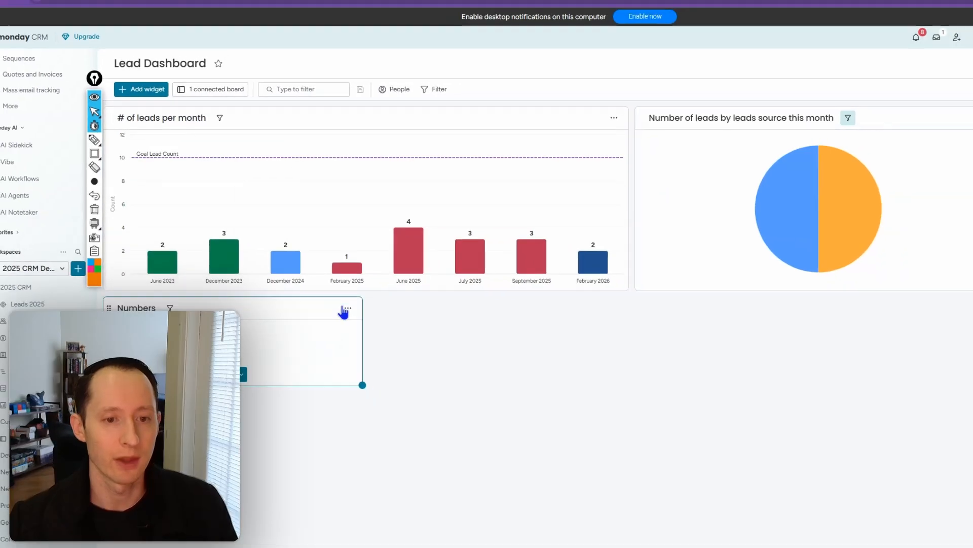
{"action": "left_click", "coordinate": [347, 309]}
{"action": "left_click", "coordinate": [376, 354]}
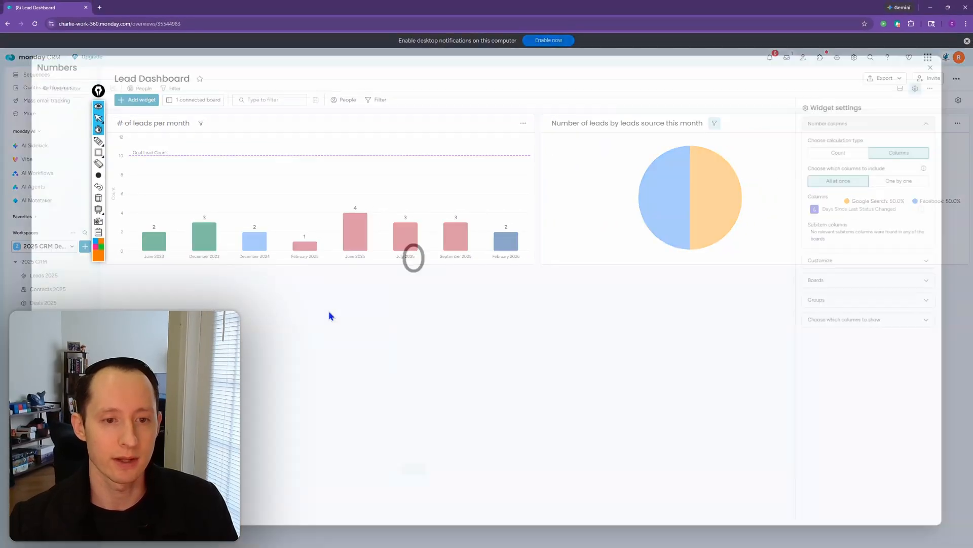
{"action": "left_click", "coordinate": [814, 133]}
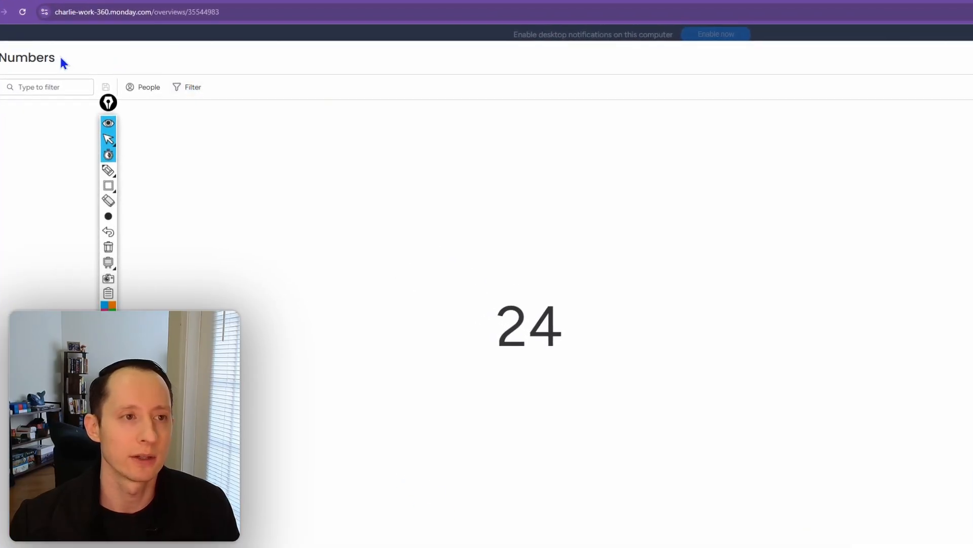
- Title the Numbers widget "Number of Leads this Month"
{"action": "left_click", "coordinate": [57, 56]}
{"action": "double_click", "coordinate": [56, 54]}
{"action": "type", "text": "Numb"}
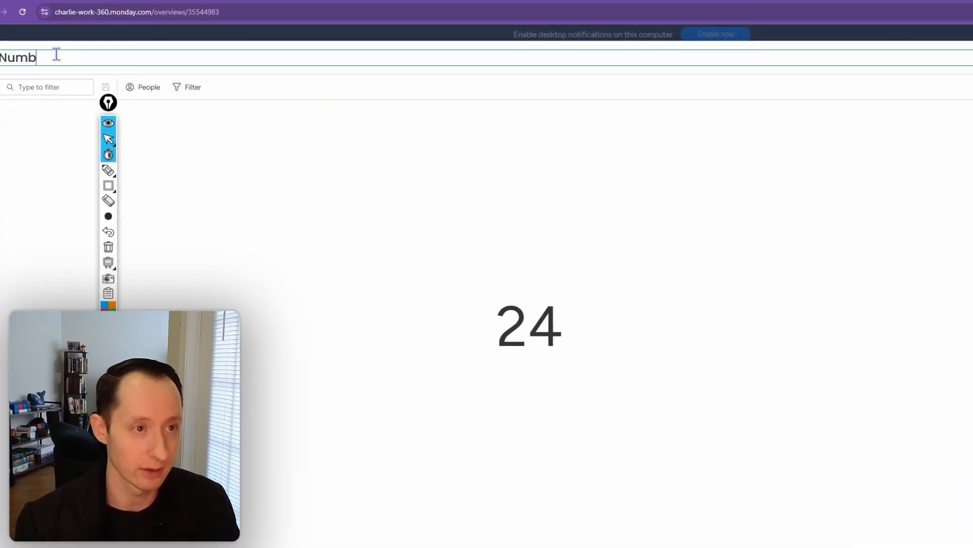
{"action": "type", "text": "er of Leads"}
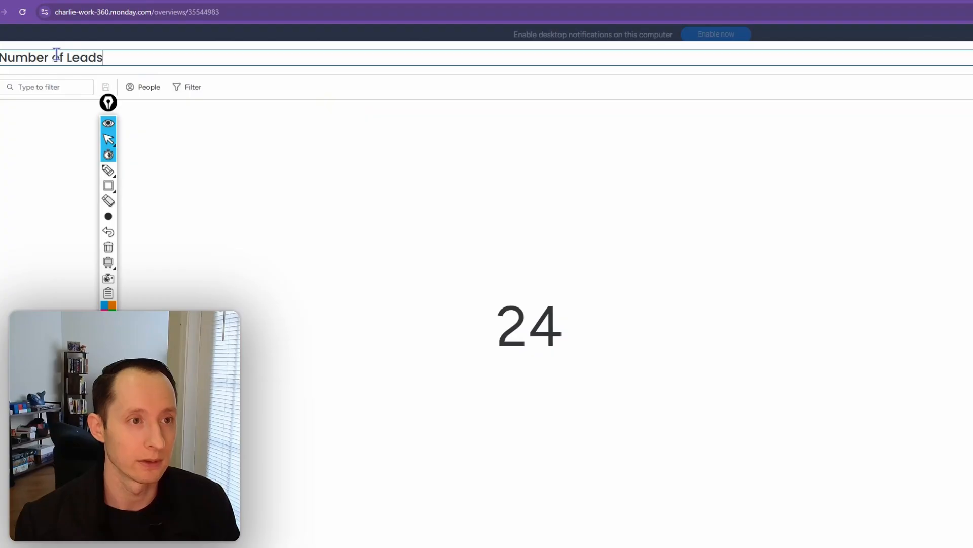
{"action": "type", "text": " this Month"}
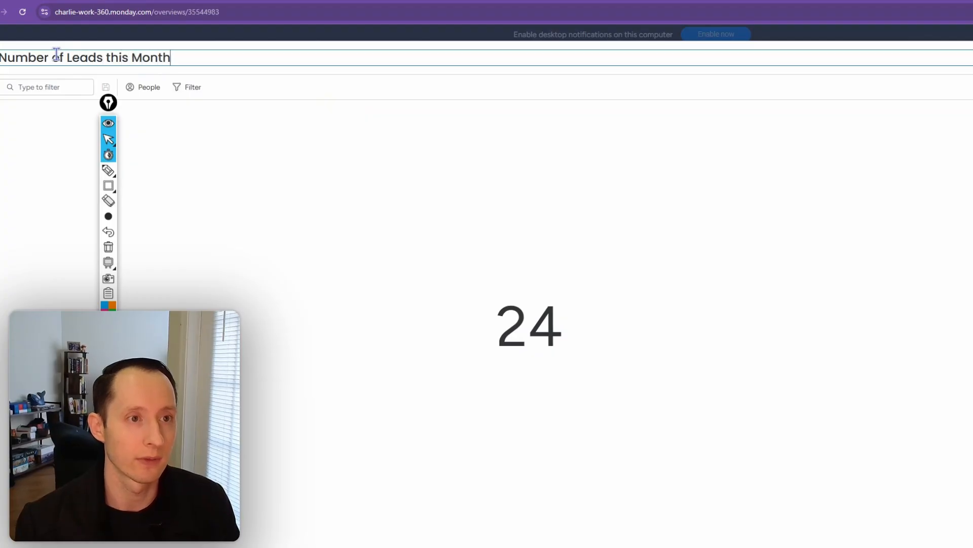
- Filter the Numbers widget to items whose Lead Created Date is This month, save the filter and return to the dashboard
{"action": "left_click", "coordinate": [191, 90]}
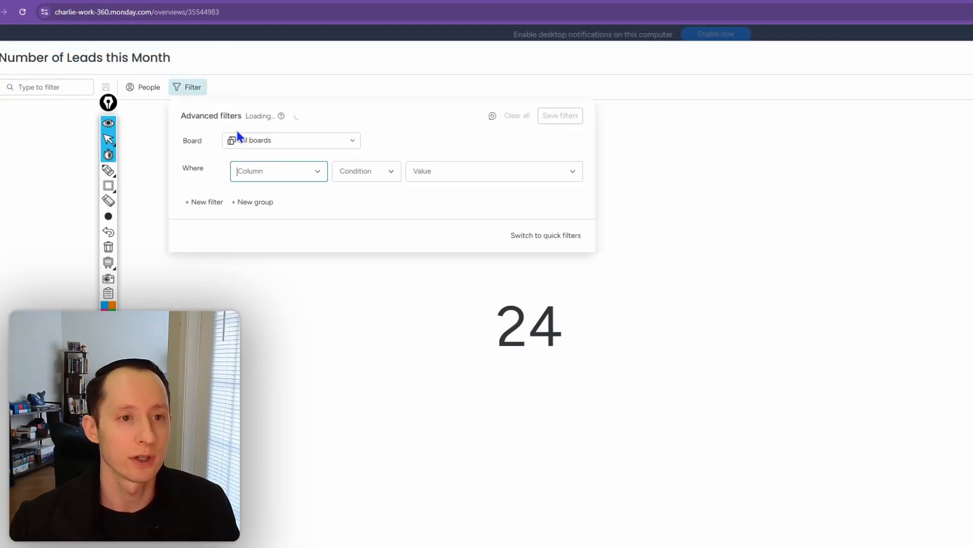
{"action": "left_click", "coordinate": [293, 174]}
{"action": "type", "text": "lead"}
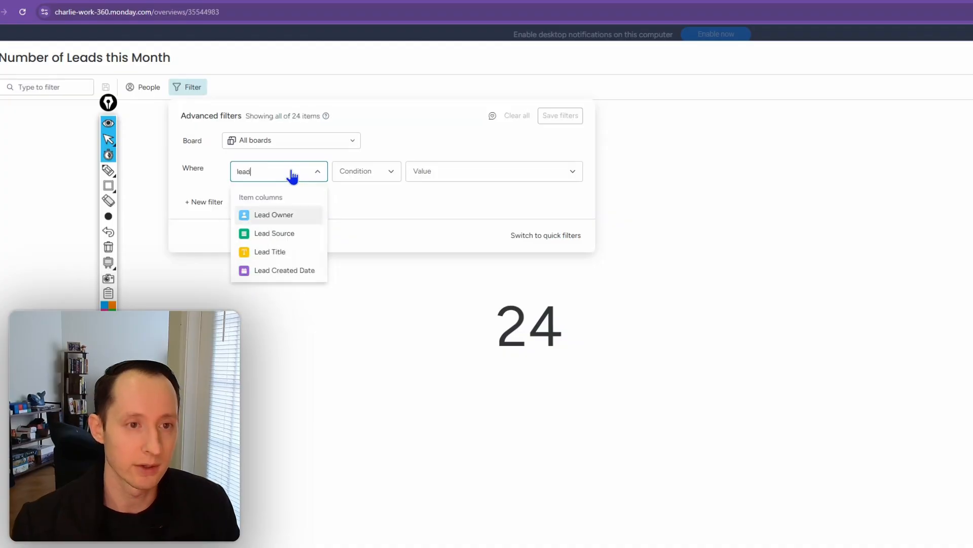
{"action": "left_click", "coordinate": [287, 273]}
{"action": "left_click", "coordinate": [448, 175]}
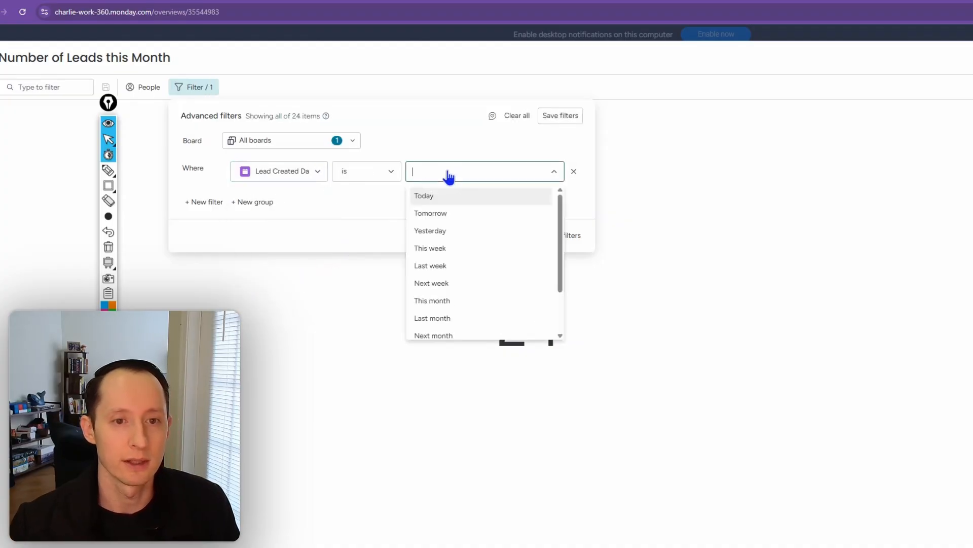
{"action": "left_click", "coordinate": [477, 301]}
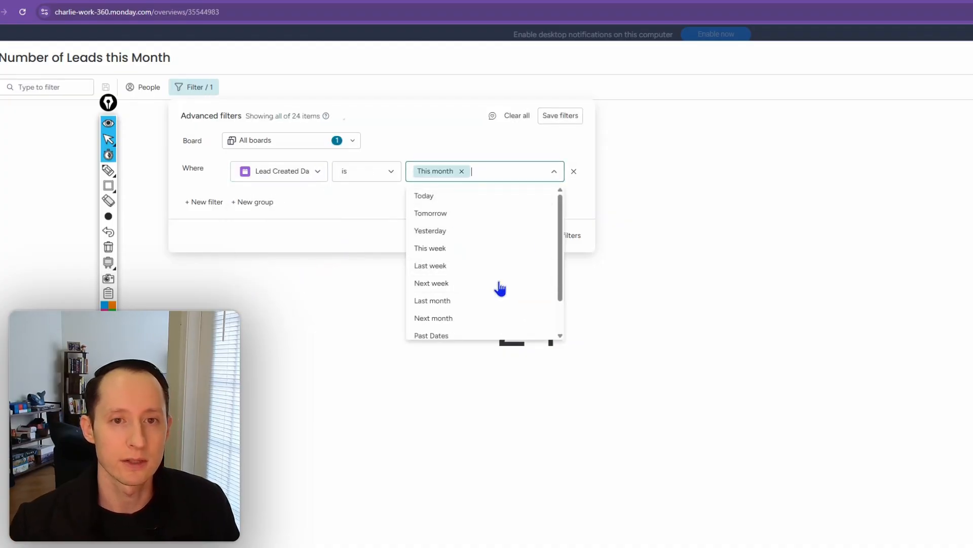
{"action": "left_click", "coordinate": [579, 120]}
{"action": "left_click", "coordinate": [708, 189]}
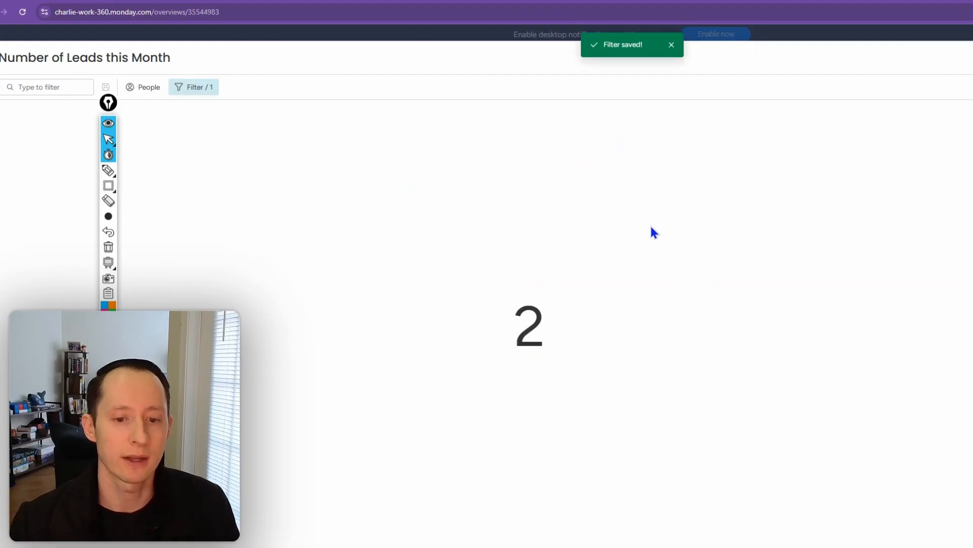
{"action": "left_click", "coordinate": [970, 57]}
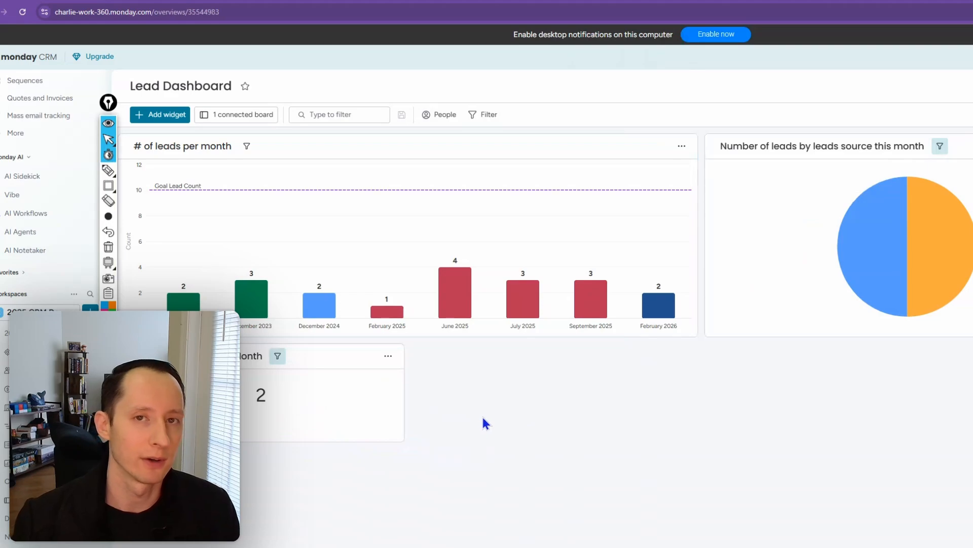
- Duplicate the "Number of Leads this Month" widget and open the copy's settings
{"action": "left_click", "coordinate": [389, 357]}
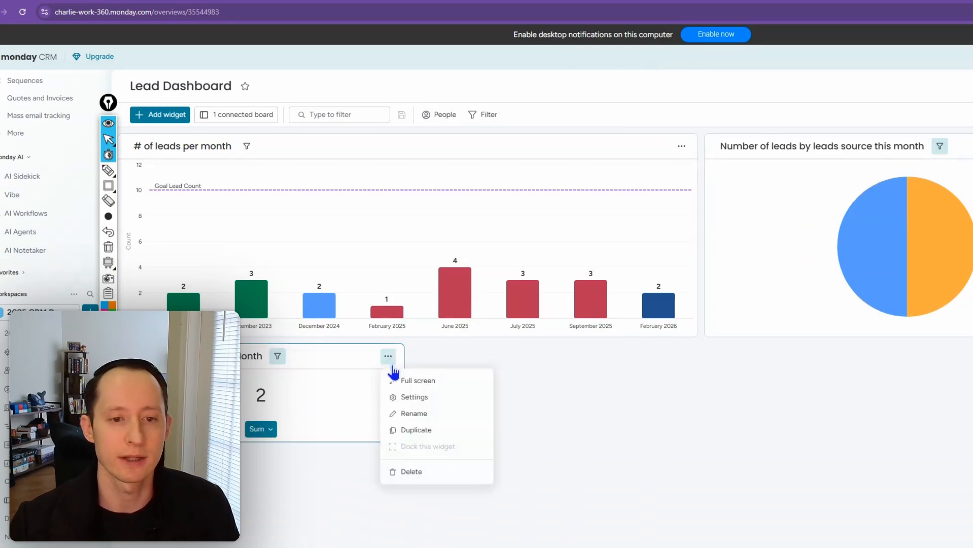
{"action": "left_click", "coordinate": [417, 430]}
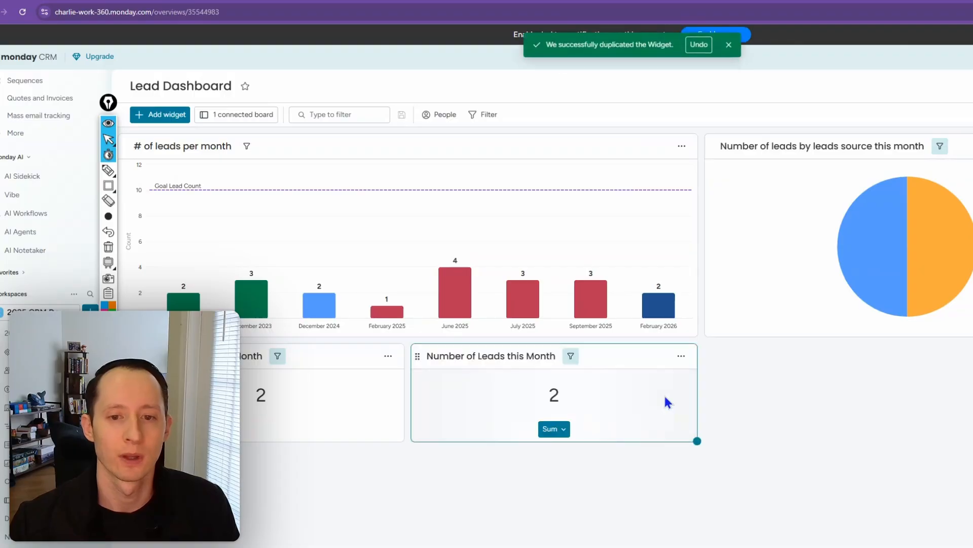
{"action": "left_click", "coordinate": [681, 357]}
{"action": "left_click", "coordinate": [717, 399]}
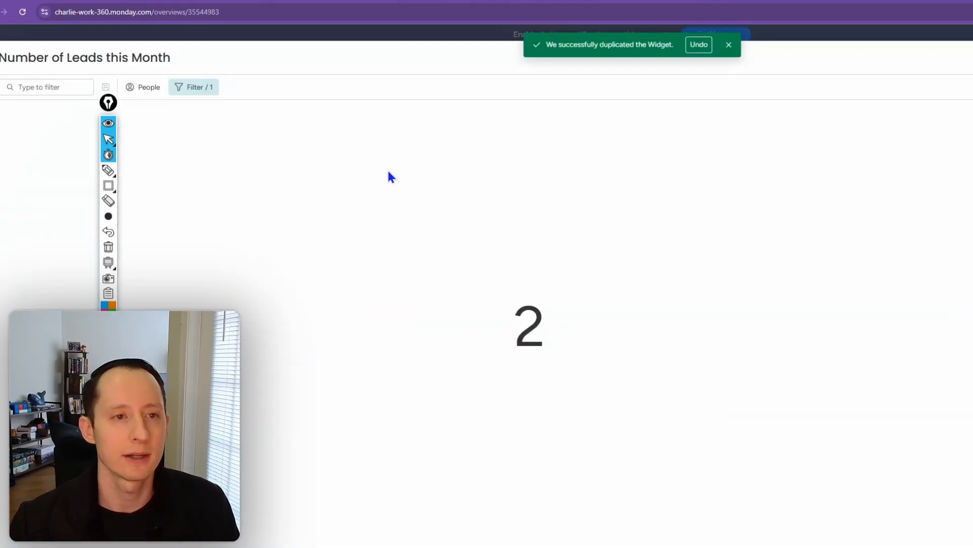
- Remove This month from the copy's Lead Created Date filter and change the condition to "is between"
{"action": "left_click", "coordinate": [213, 90]}
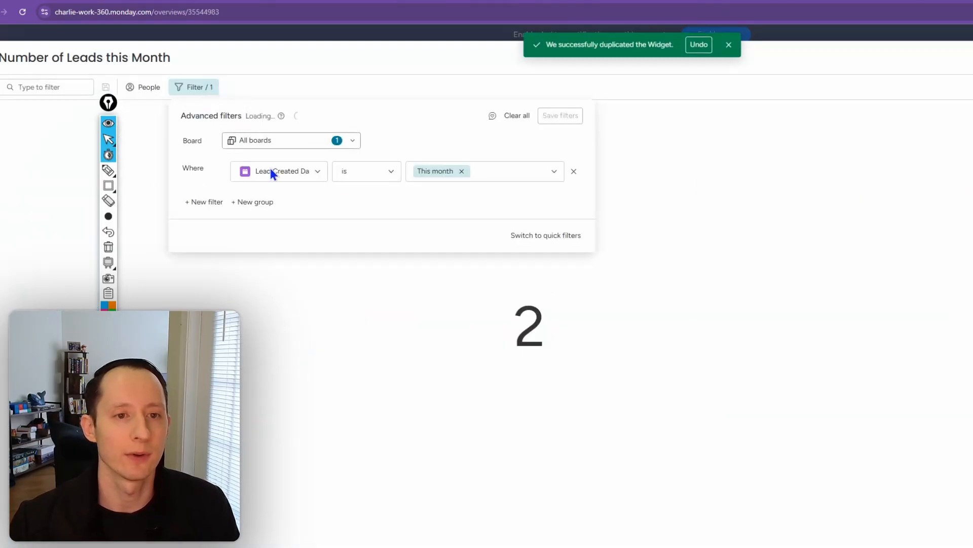
{"action": "left_click", "coordinate": [462, 171]}
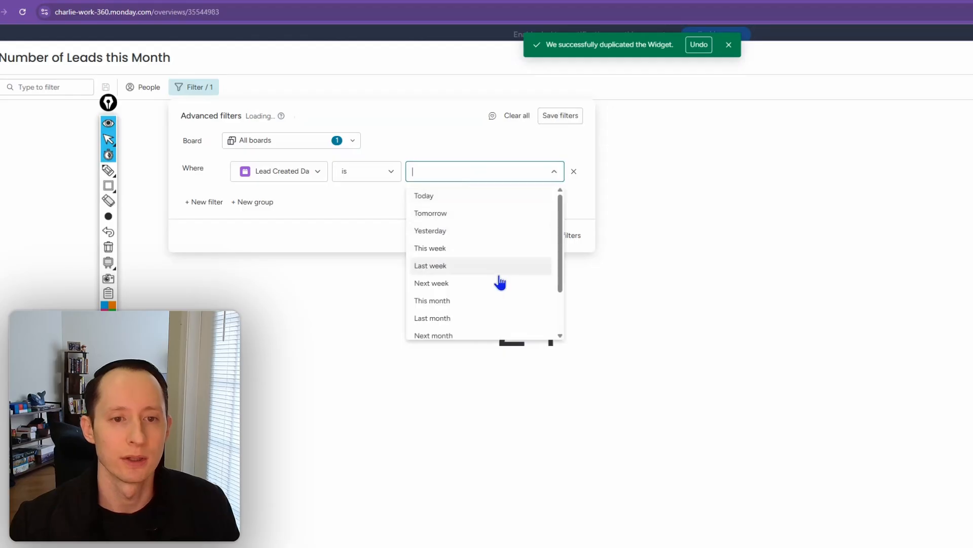
{"action": "scroll", "coordinate": [503, 299], "scroll_direction": "down", "scroll_amount": 1}
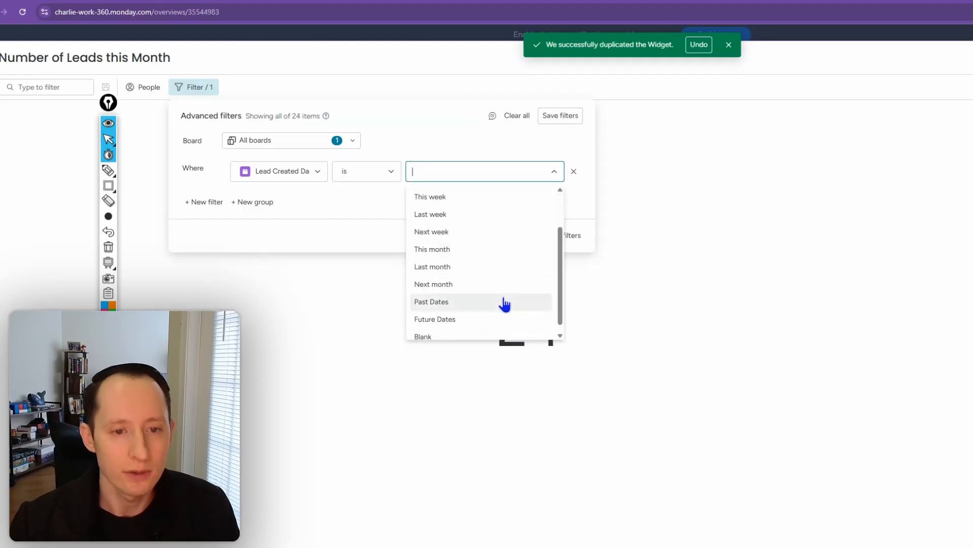
{"action": "scroll", "coordinate": [504, 302], "scroll_direction": "down", "scroll_amount": 1}
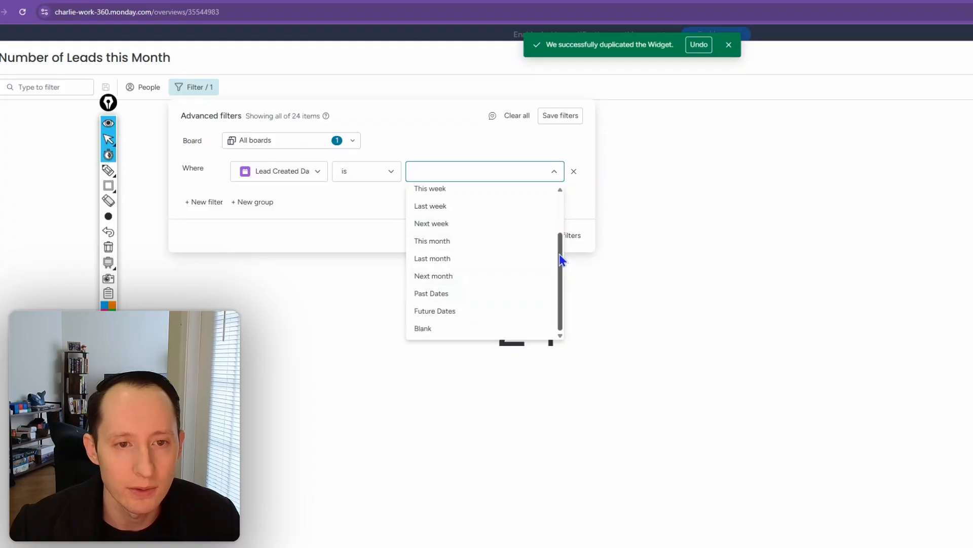
{"action": "mouse_move", "coordinate": [559, 253]}
{"action": "left_mouse_down"}
{"action": "mouse_move", "coordinate": [556, 209]}
{"action": "mouse_move", "coordinate": [553, 248]}
{"action": "left_mouse_up"}
{"action": "left_click", "coordinate": [391, 171]}
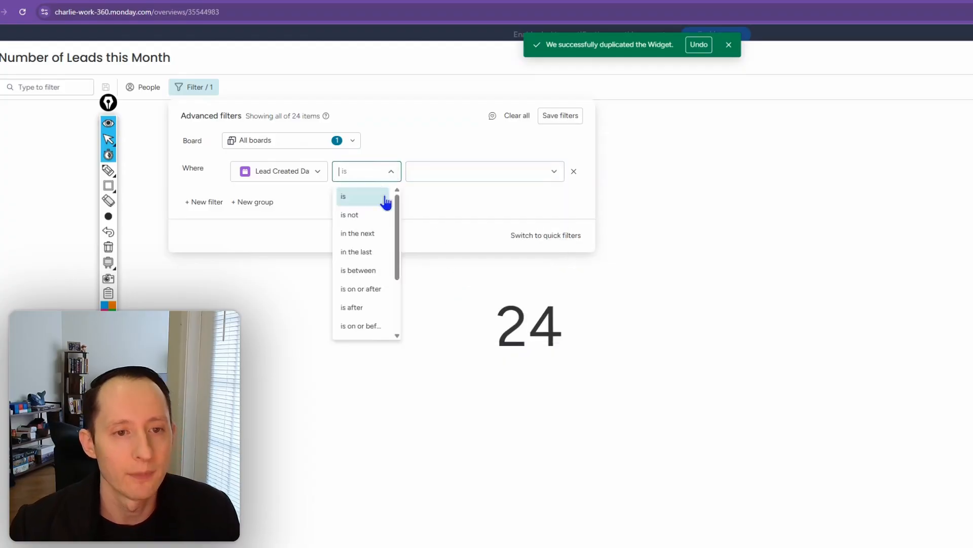
{"action": "left_click_drag", "start_coordinate": [397, 212], "coordinate": [396, 277]}
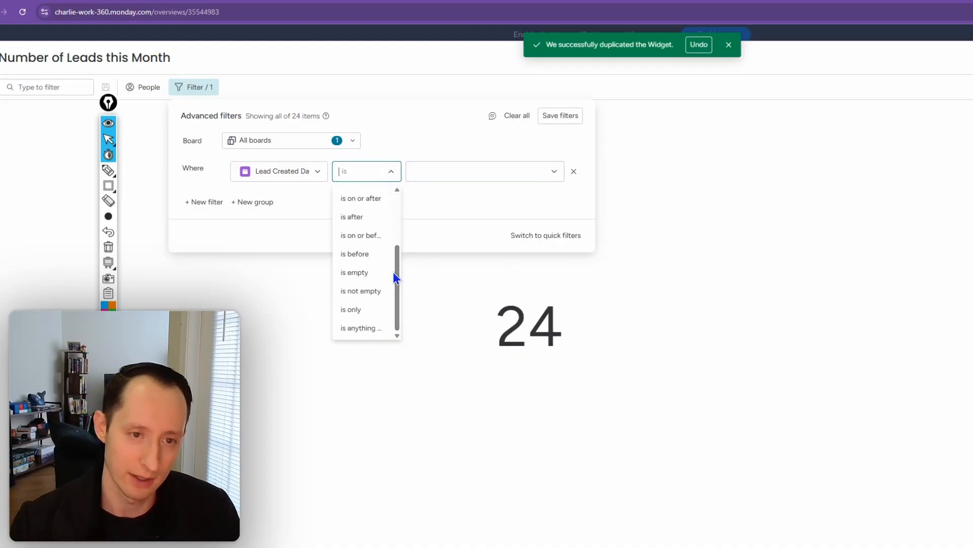
{"action": "left_click_drag", "start_coordinate": [394, 273], "coordinate": [392, 239]}
{"action": "left_click", "coordinate": [363, 246]}
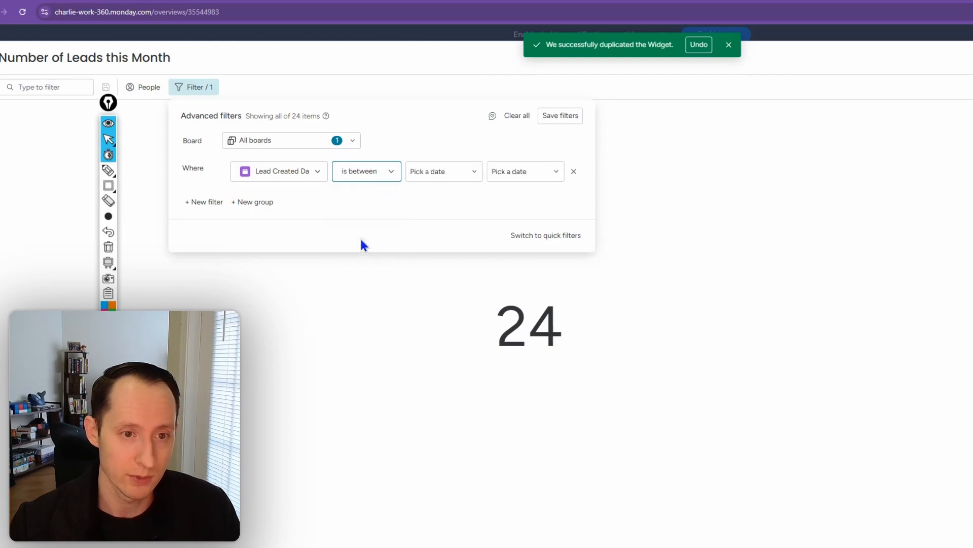
- Set the filter's date range from Jan 1, 2026 to Dec 31, 2026 and save the filter
{"action": "left_click", "coordinate": [430, 177]}
{"action": "left_click", "coordinate": [381, 225]}
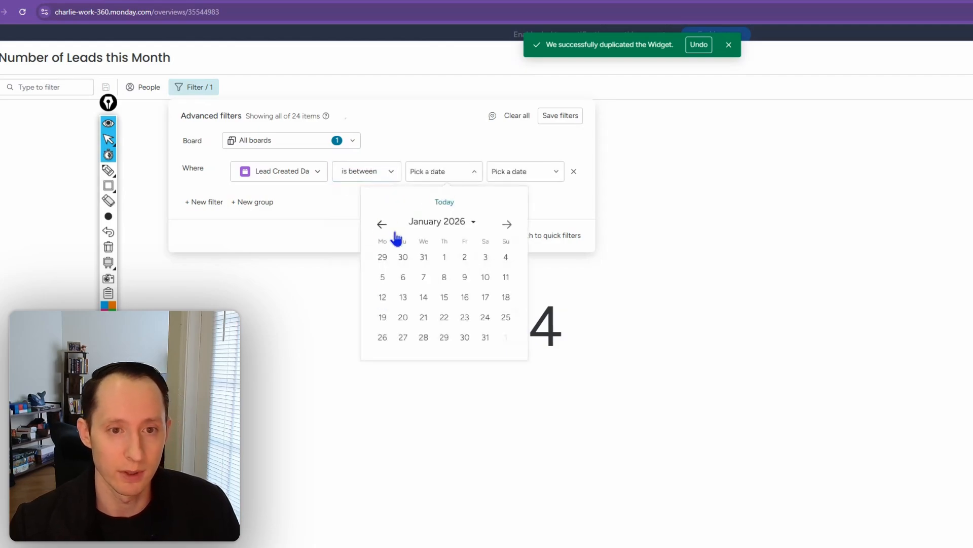
{"action": "left_click", "coordinate": [444, 257]}
{"action": "left_click", "coordinate": [508, 178]}
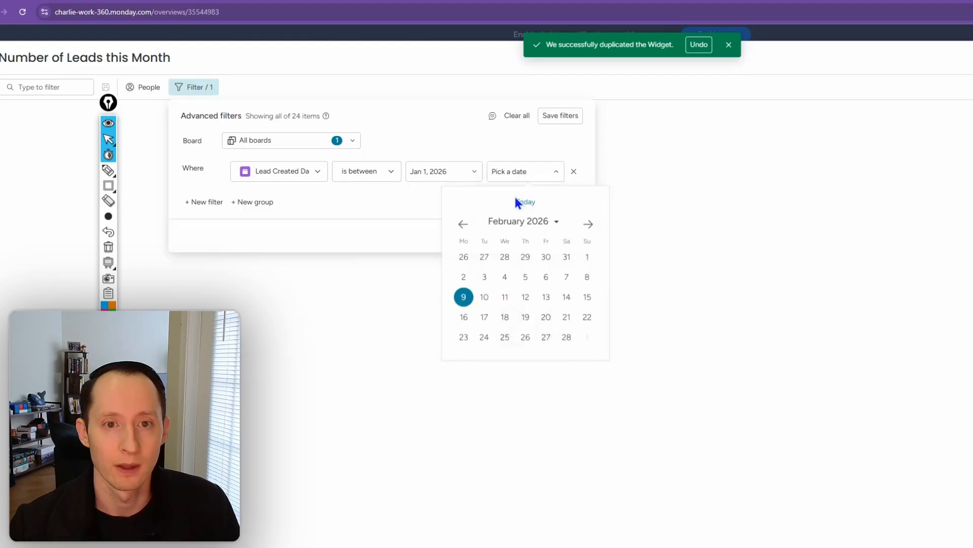
{"action": "left_click", "coordinate": [588, 224]}
{"action": "left_click", "coordinate": [588, 225]}
{"action": "left_click", "coordinate": [588, 225]}
{"action": "left_click", "coordinate": [588, 224]}
{"action": "left_click", "coordinate": [588, 224]}
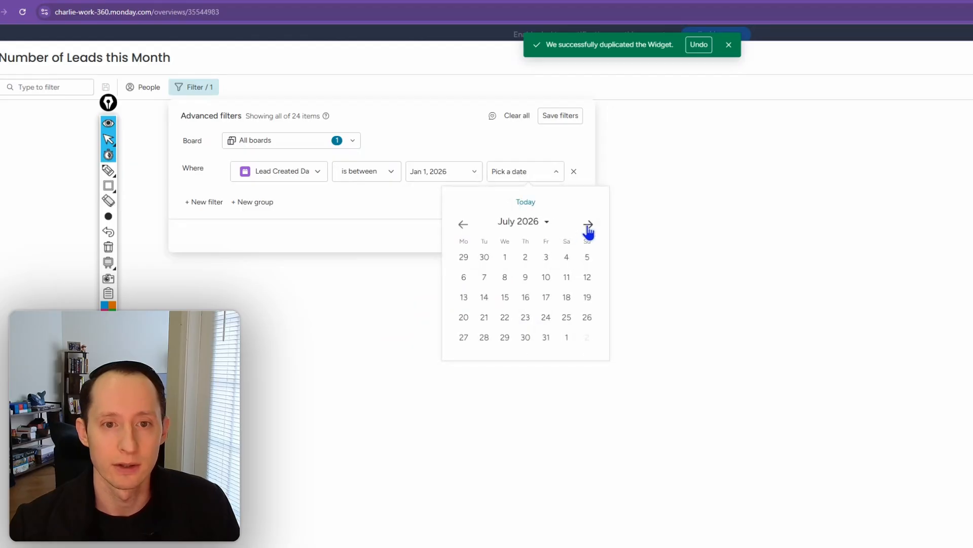
{"action": "left_click", "coordinate": [588, 225]}
{"action": "left_click", "coordinate": [588, 225]}
{"action": "left_click", "coordinate": [588, 225]}
{"action": "left_click", "coordinate": [589, 225]}
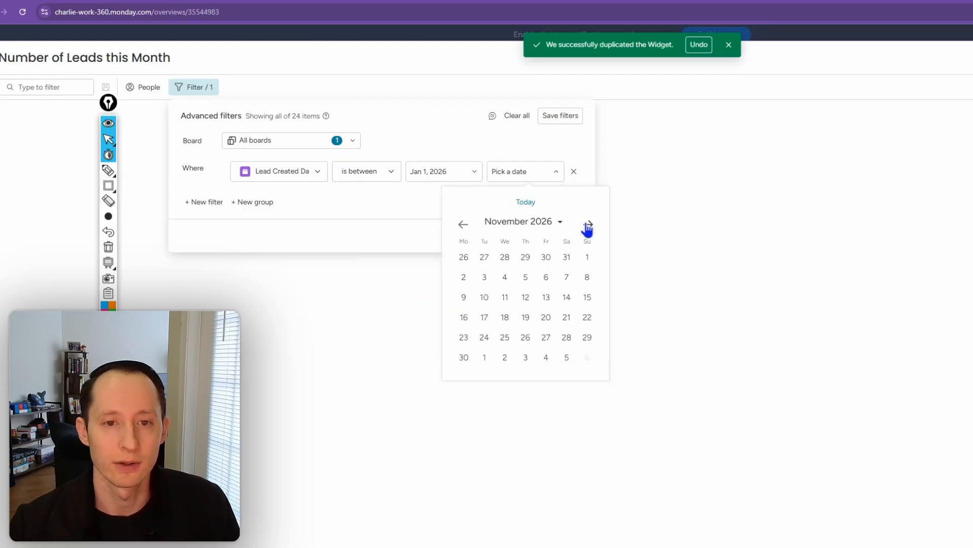
{"action": "left_click", "coordinate": [588, 224]}
{"action": "left_click", "coordinate": [524, 339]}
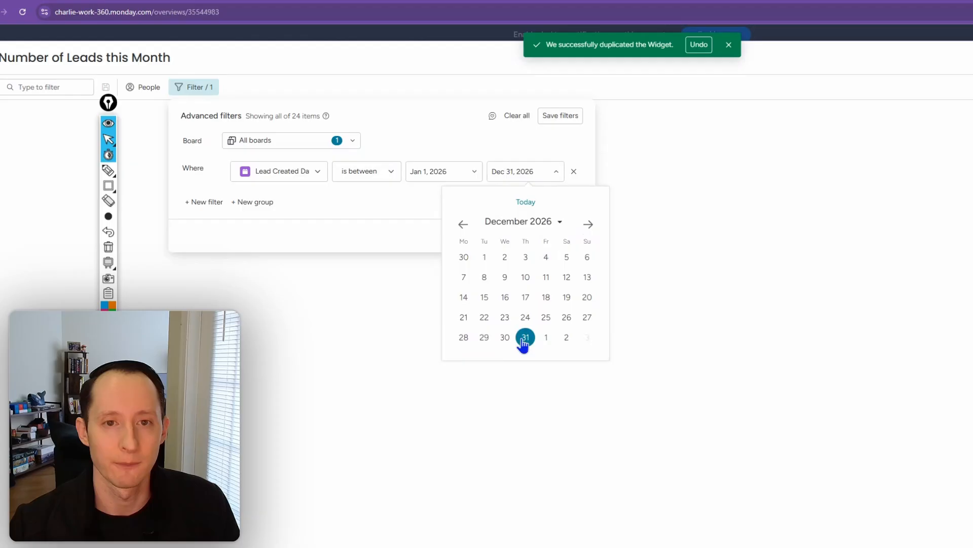
{"action": "left_click", "coordinate": [559, 116]}
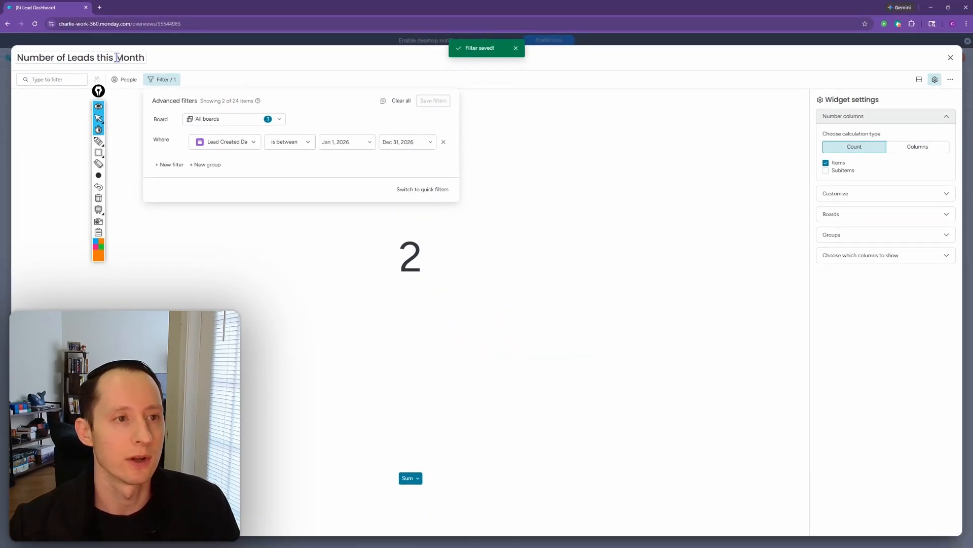
- Rename the duplicated widget "Number of Leads in 2026" and return to the dashboard
{"action": "left_click", "coordinate": [117, 57]}
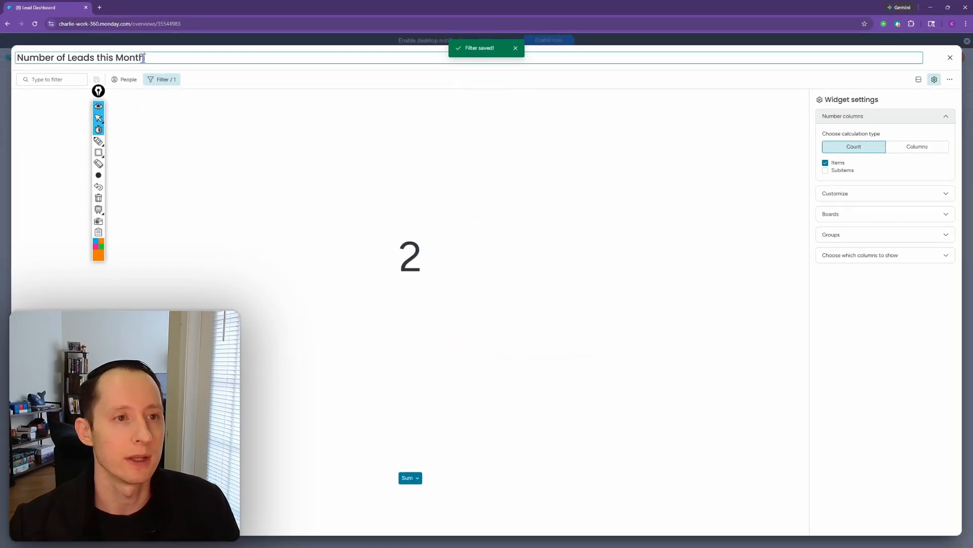
{"action": "left_click", "coordinate": [154, 57]}
{"action": "key", "text": "BackSpace"}
{"action": "key", "text": "BackSpace"}
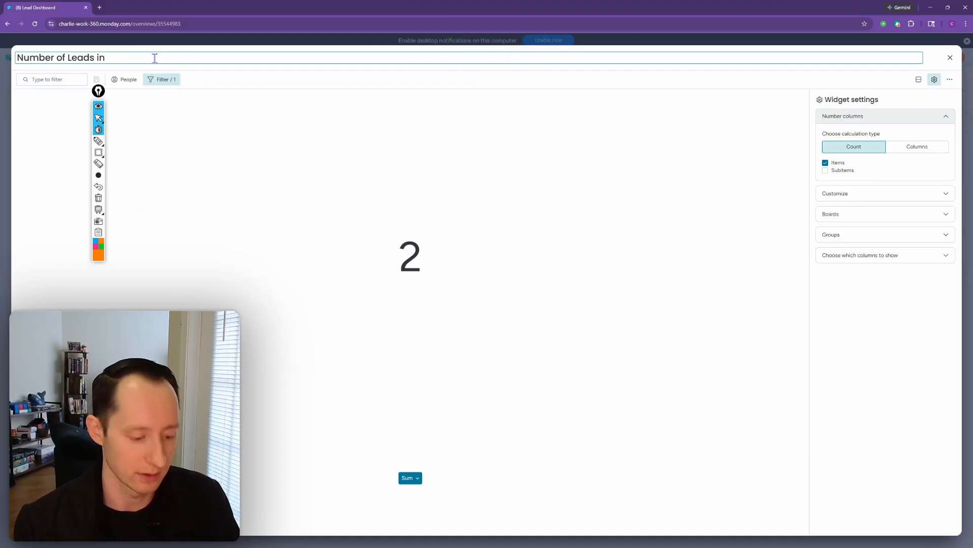
{"action": "type", "text": "026"}
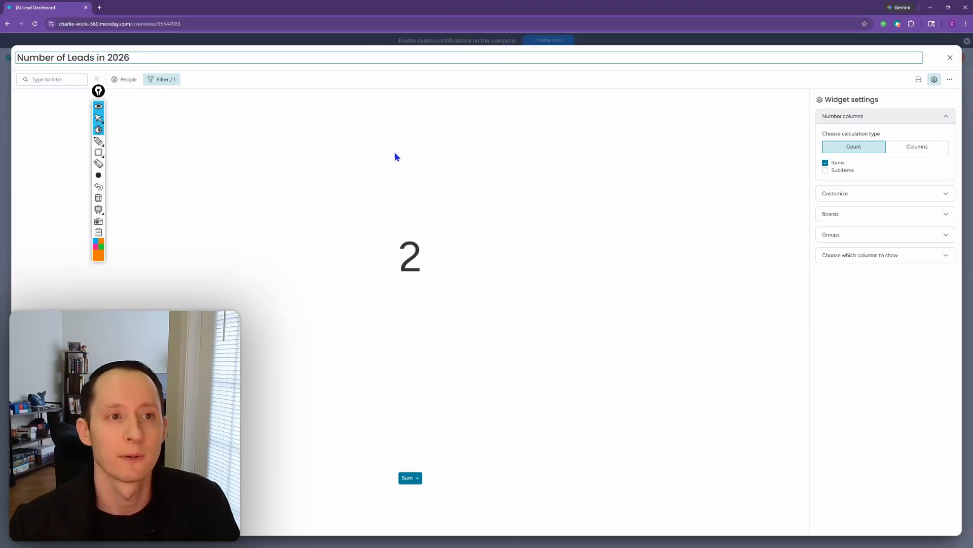
{"action": "left_click", "coordinate": [394, 151]}
{"action": "left_click", "coordinate": [950, 58]}
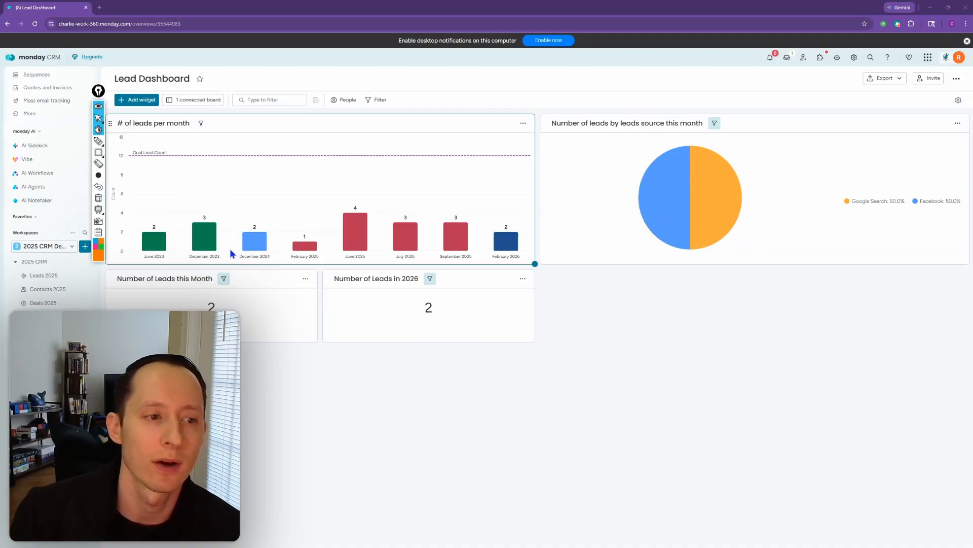
- Open the dashboard's board connections, search the boards for "opportunity" and clear the search
{"action": "left_click", "coordinate": [201, 102]}
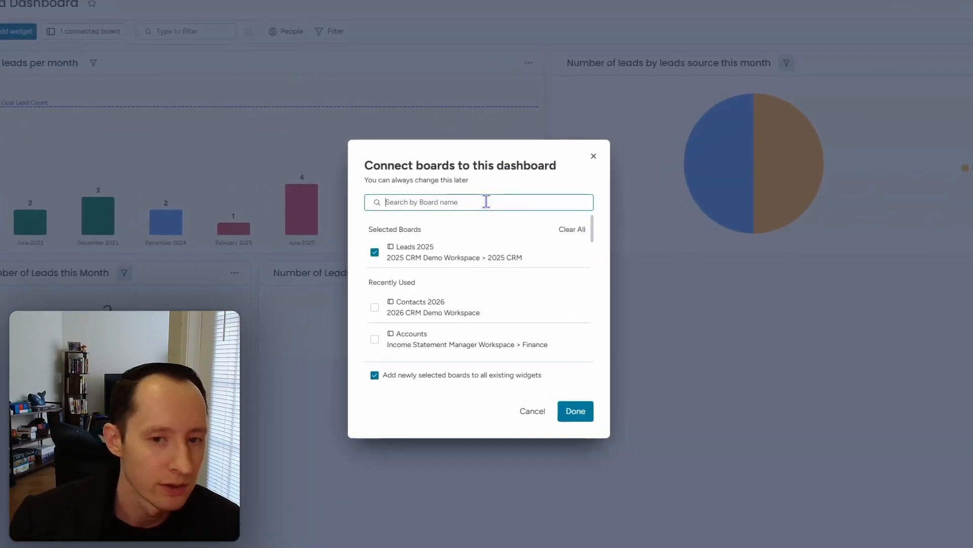
{"action": "type", "text": "opp"}
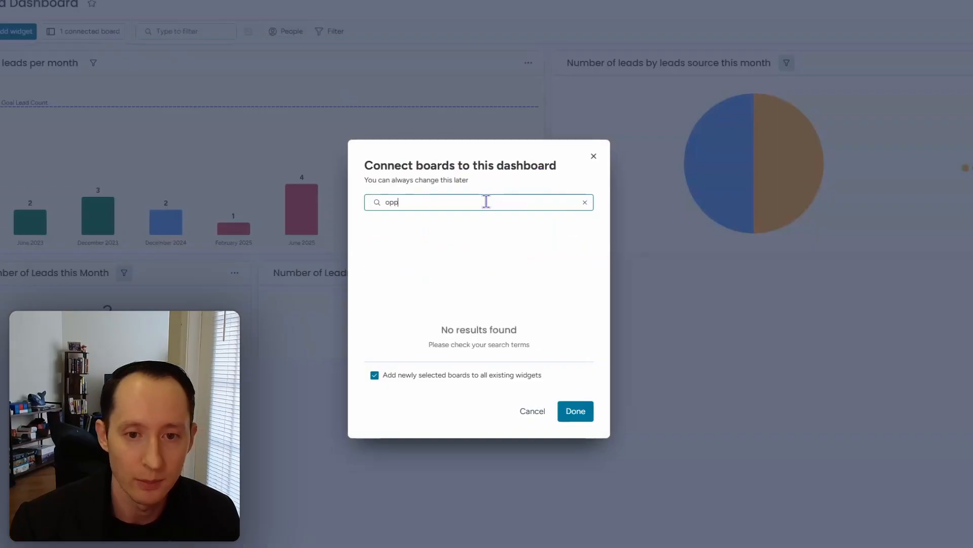
{"action": "type", "text": "ortunit"}
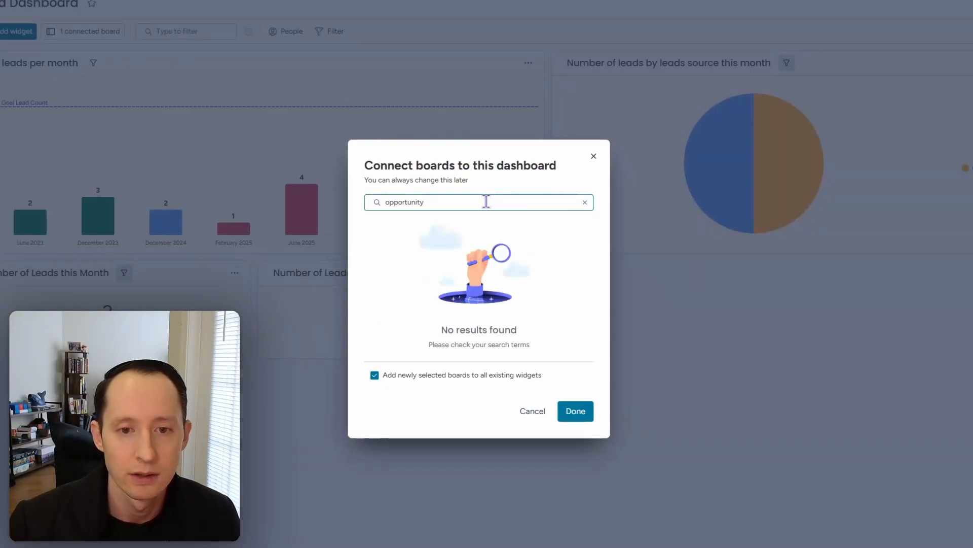
{"action": "type", "text": "y"}
{"action": "key", "text": "BackSpace"}
{"action": "key", "text": "ctrl+a"}
{"action": "key", "text": "BackSpace"}
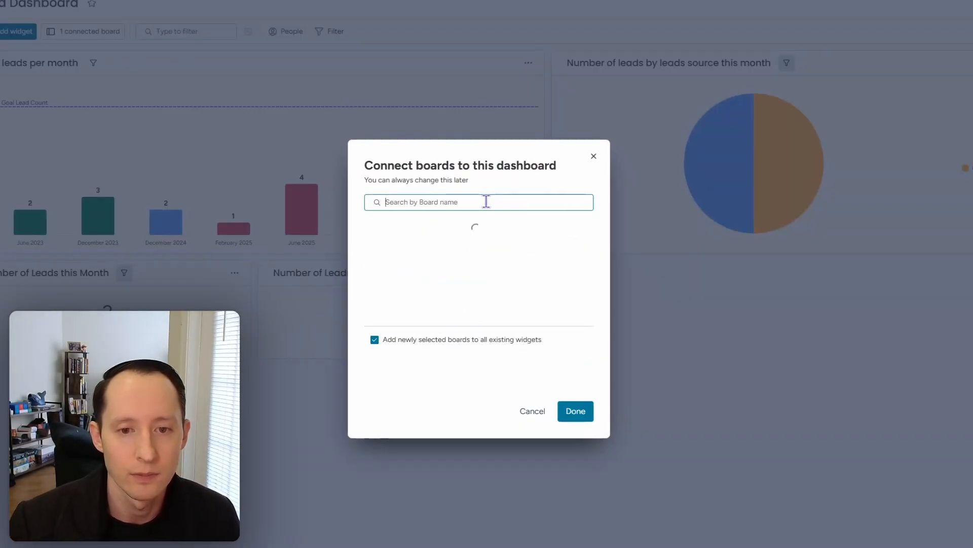
- Search for "deals" and connect the Deals 2025 board from the 2025 CRM Demo Workspace to the dashboard
{"action": "type", "text": "deal"}
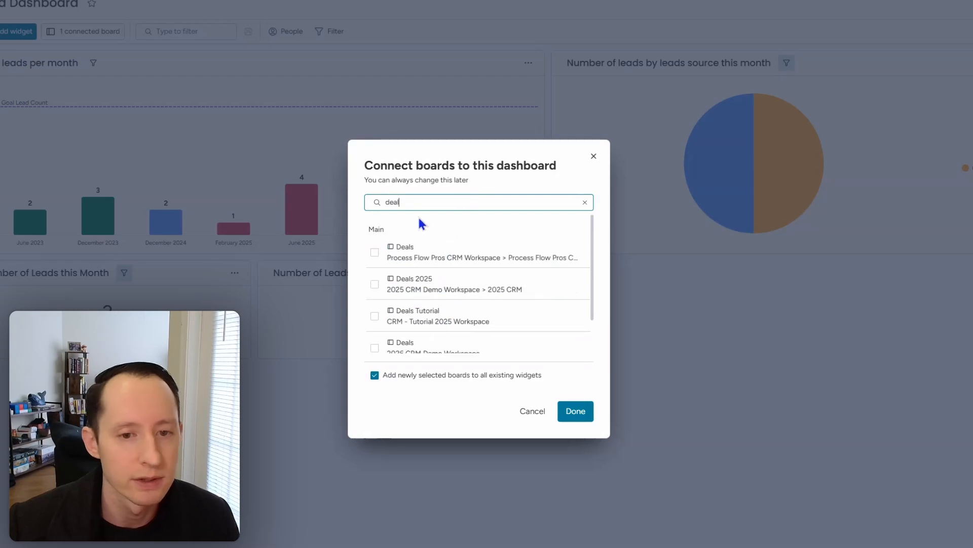
{"action": "type", "text": "s"}
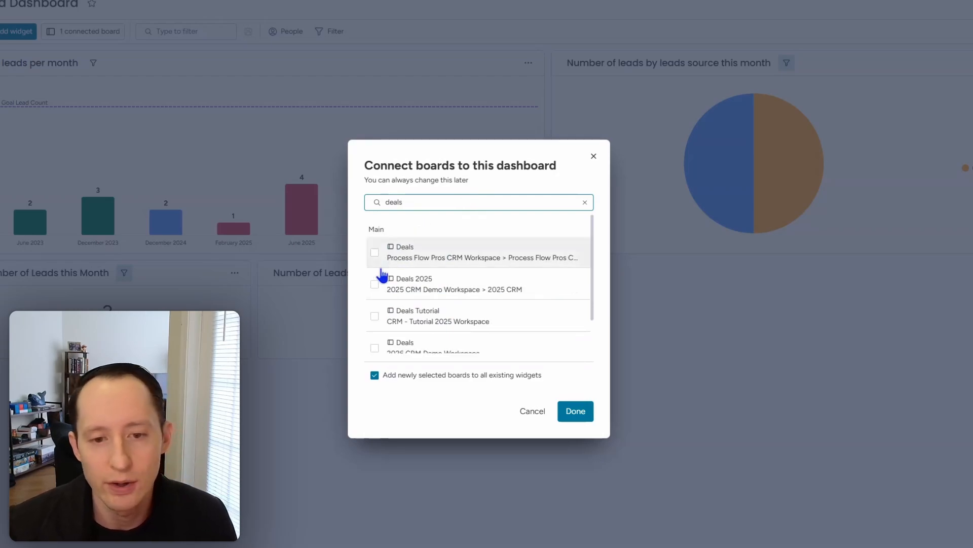
{"action": "left_click", "coordinate": [375, 285]}
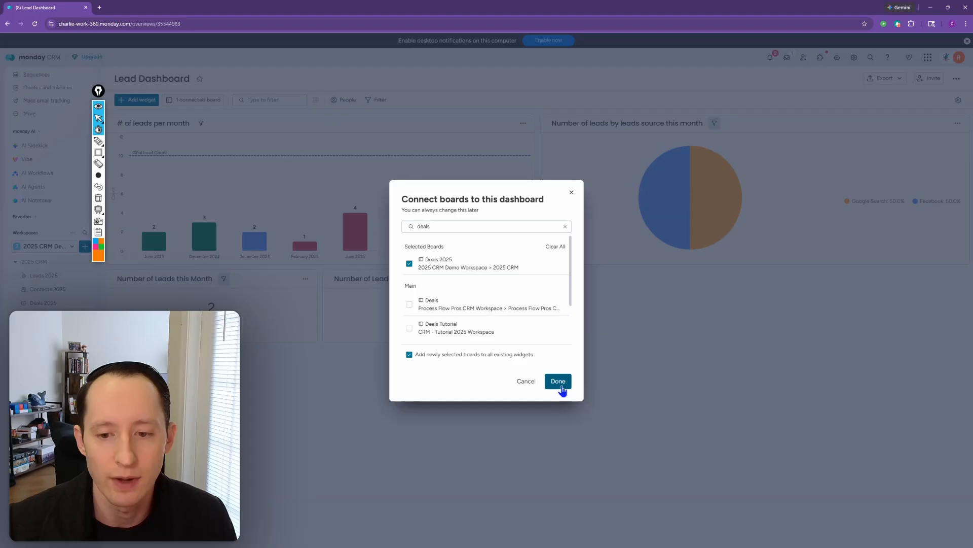
{"action": "left_click", "coordinate": [559, 383]}
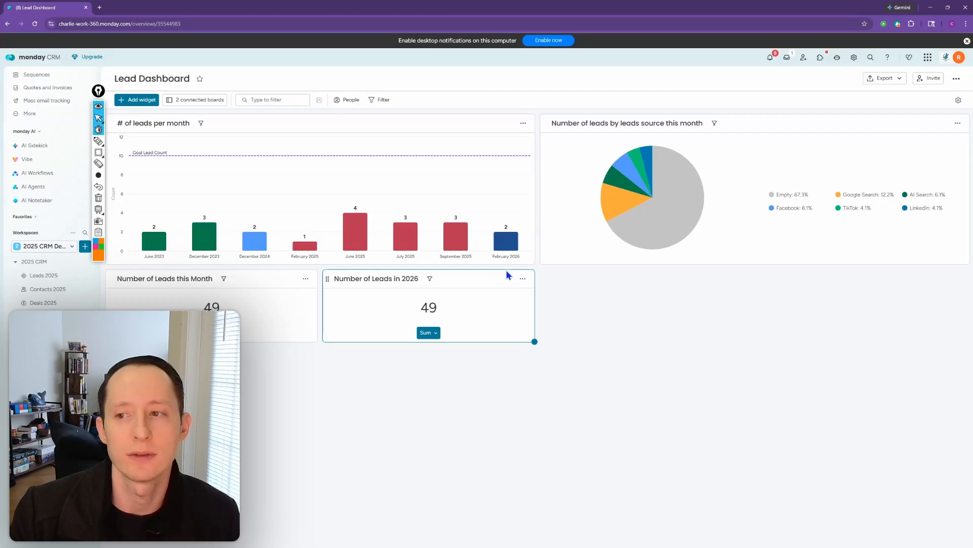
- Exclude the Deals 2025 board from the "# of leads per month" chart and return to the dashboard
{"action": "left_click", "coordinate": [523, 123]}
{"action": "left_click", "coordinate": [541, 150]}
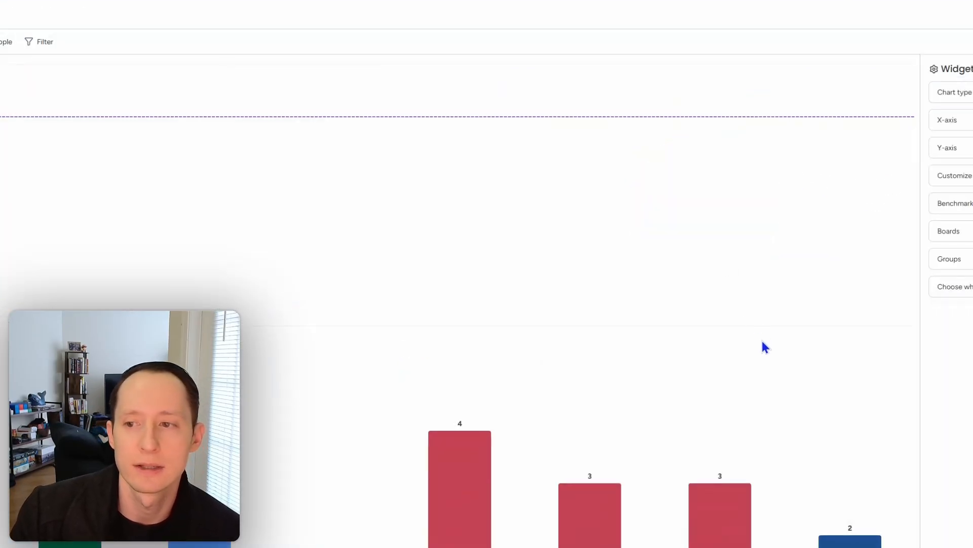
{"action": "left_click", "coordinate": [956, 232]}
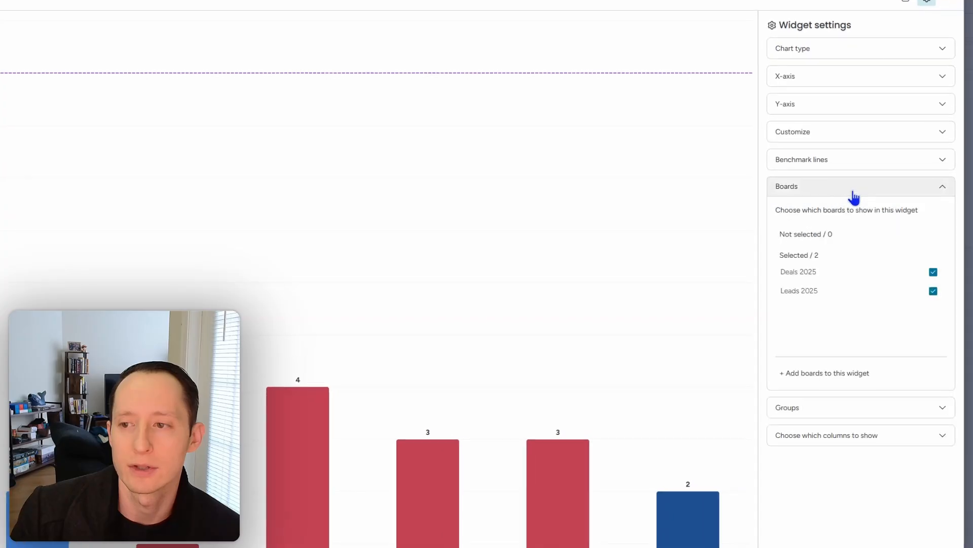
{"action": "left_click", "coordinate": [932, 272]}
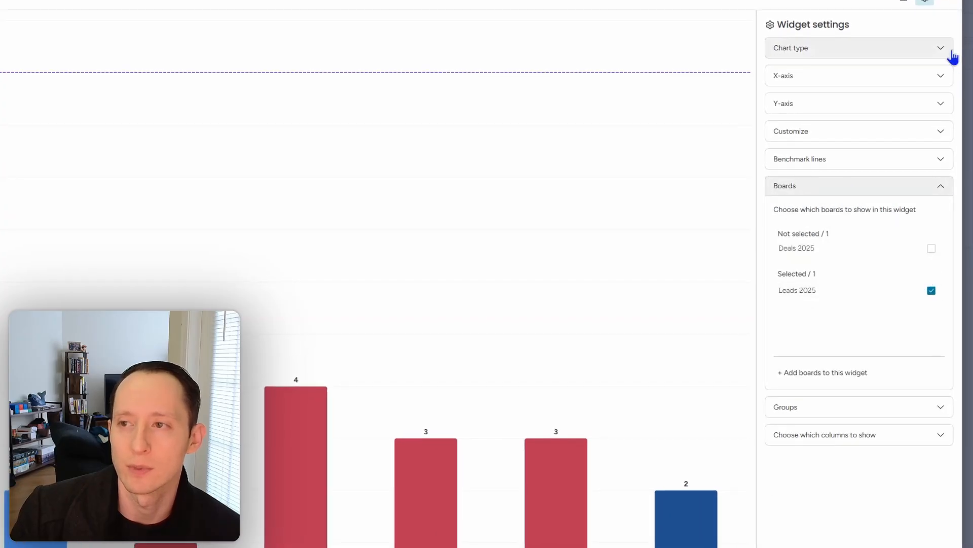
{"action": "left_click", "coordinate": [947, 1]}
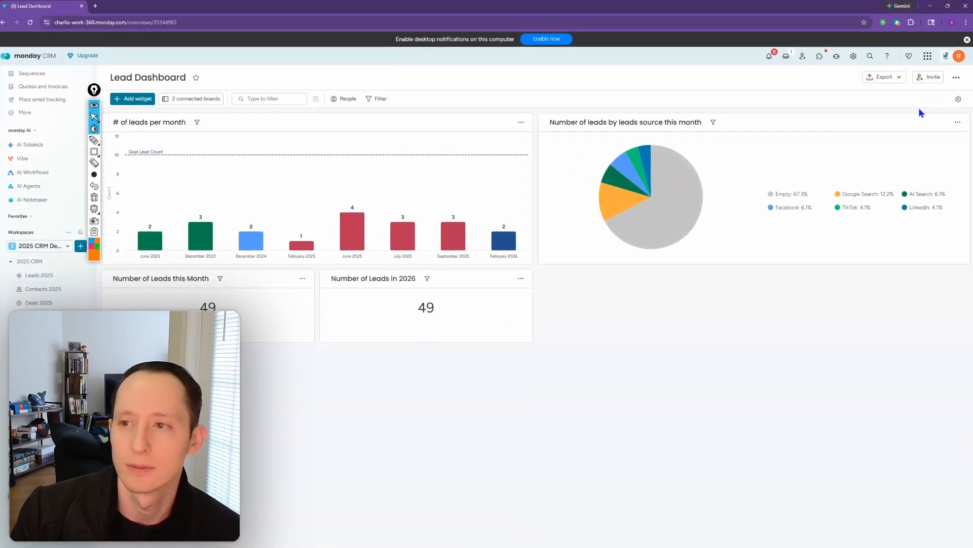
- Remove the Deals 2025 board from the "Number of leads by leads source this month" pie chart and close its settings
{"action": "left_click", "coordinate": [958, 122]}
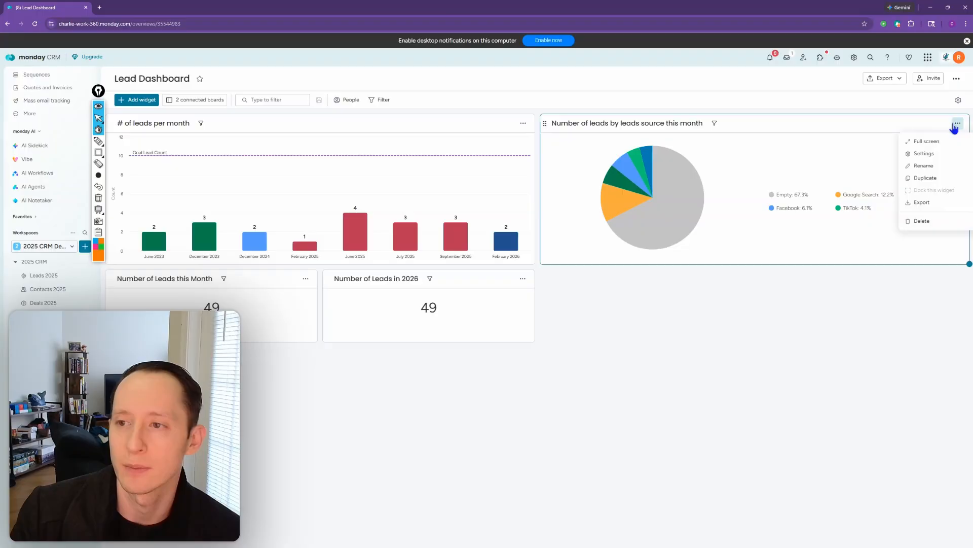
{"action": "left_click", "coordinate": [934, 156]}
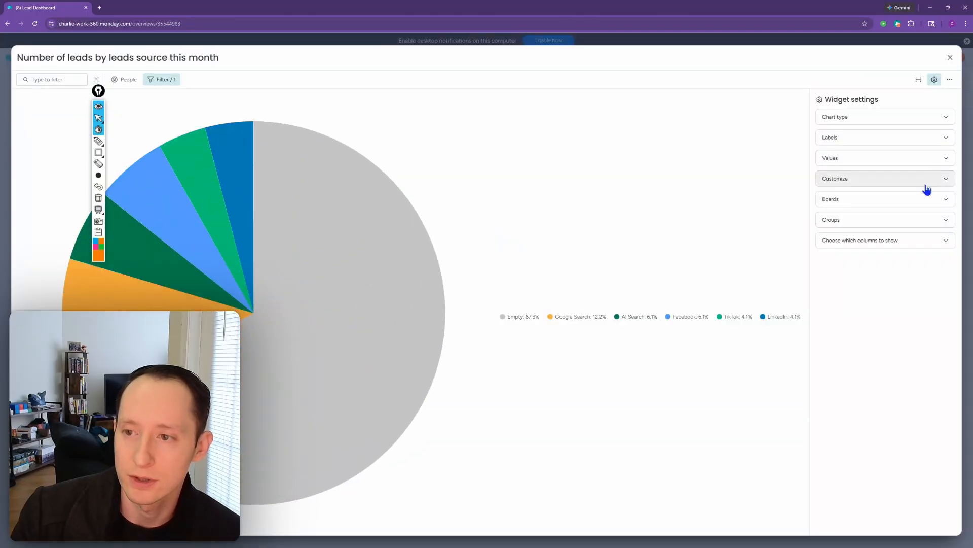
{"action": "left_click", "coordinate": [897, 201]}
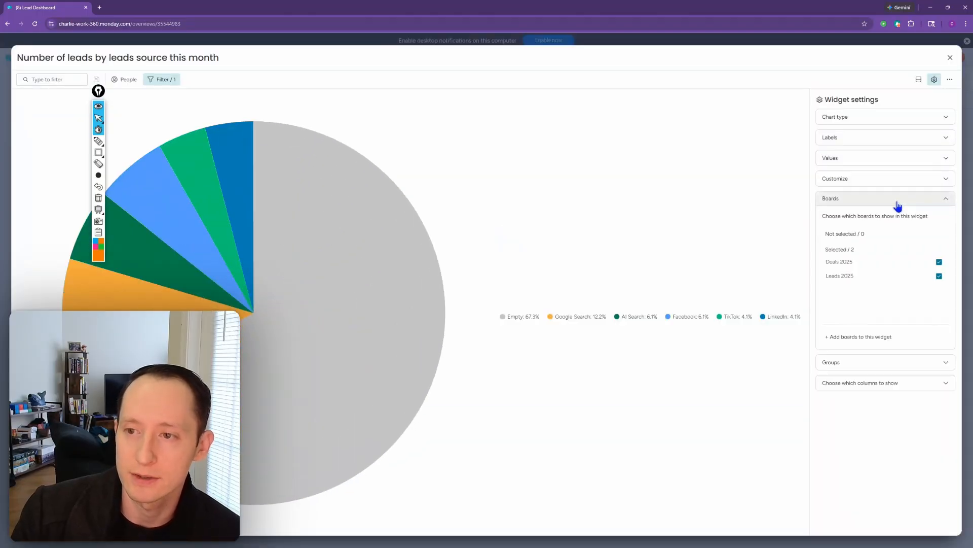
{"action": "left_click", "coordinate": [940, 262]}
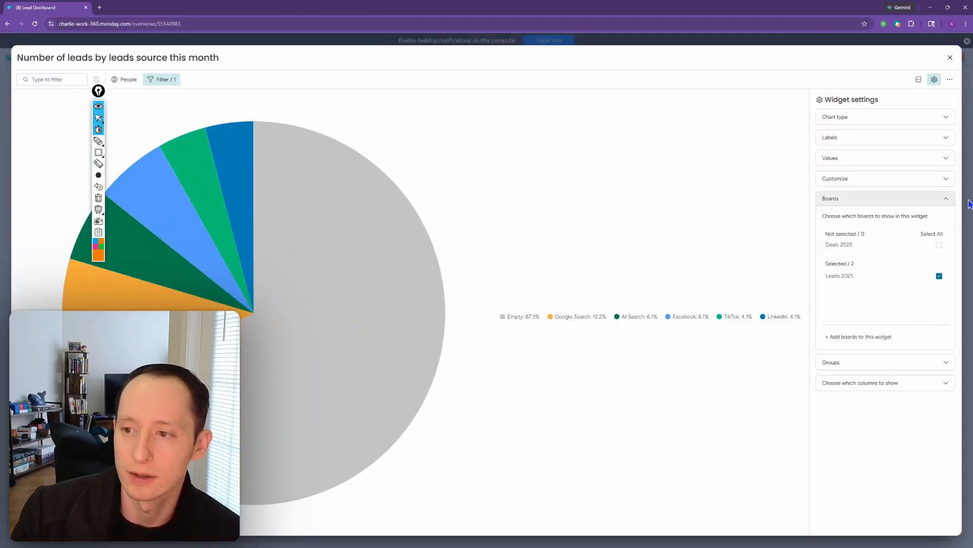
{"action": "left_click", "coordinate": [950, 58]}
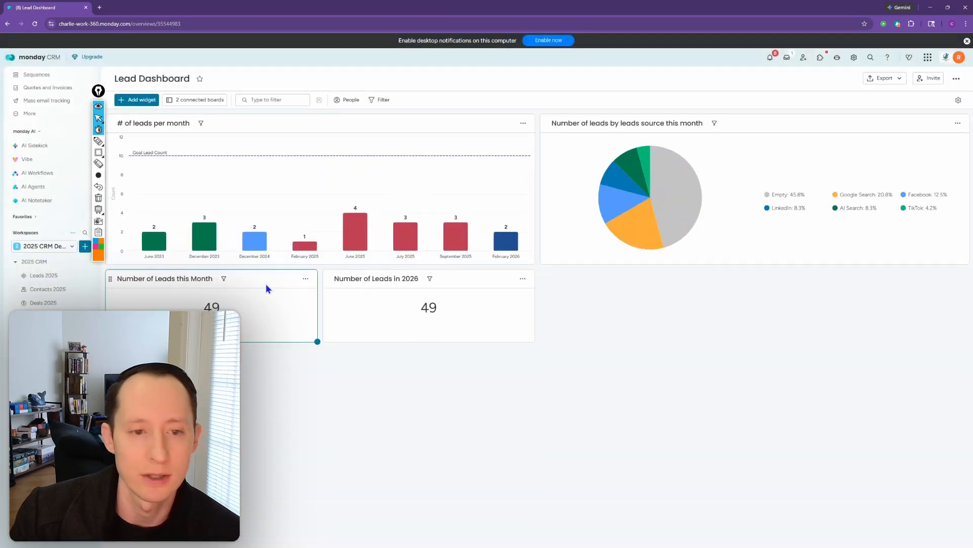
- Deselect the Deals 2025 board in the "Number of Leads this Month" widget's settings and close them
{"action": "left_click", "coordinate": [306, 278]}
{"action": "left_click", "coordinate": [339, 307]}
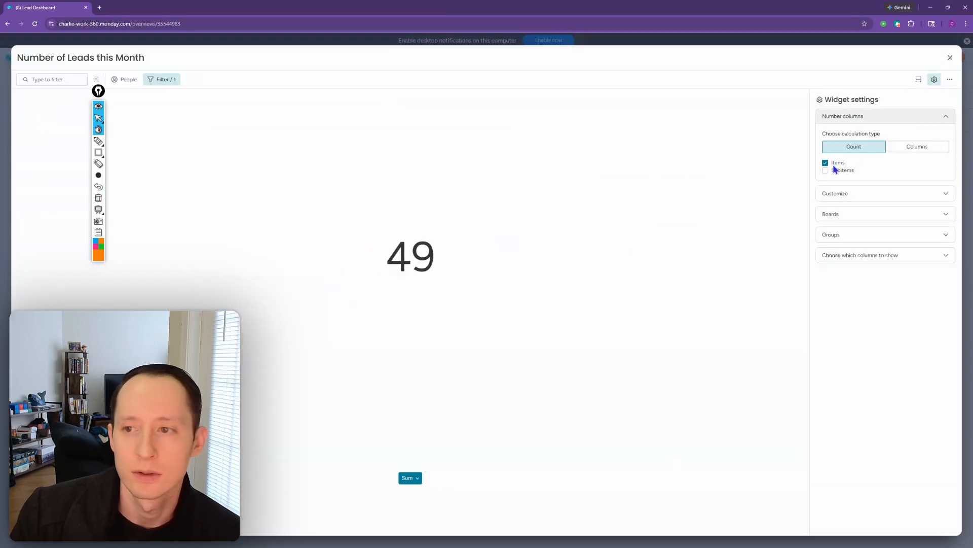
{"action": "left_click", "coordinate": [871, 214]}
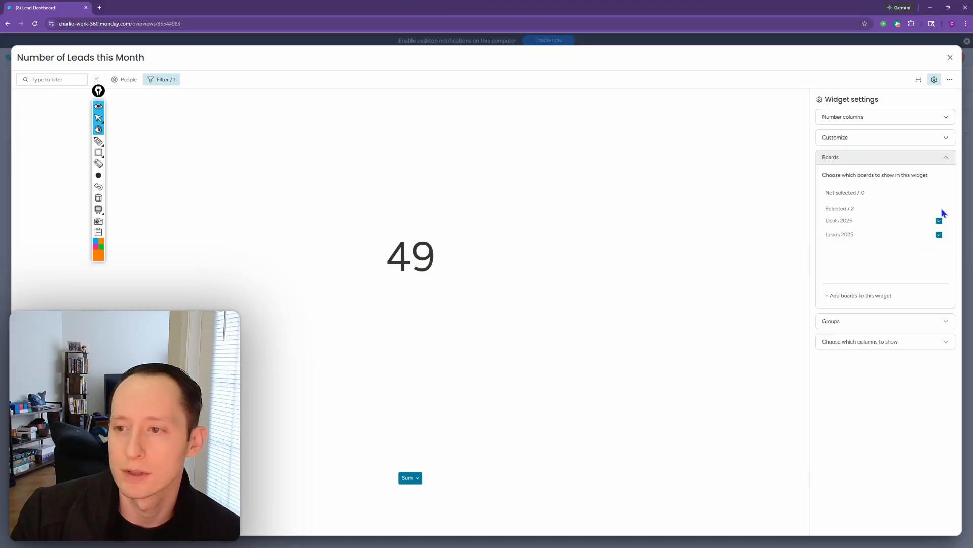
{"action": "left_click", "coordinate": [940, 222]}
{"action": "left_click", "coordinate": [950, 58]}
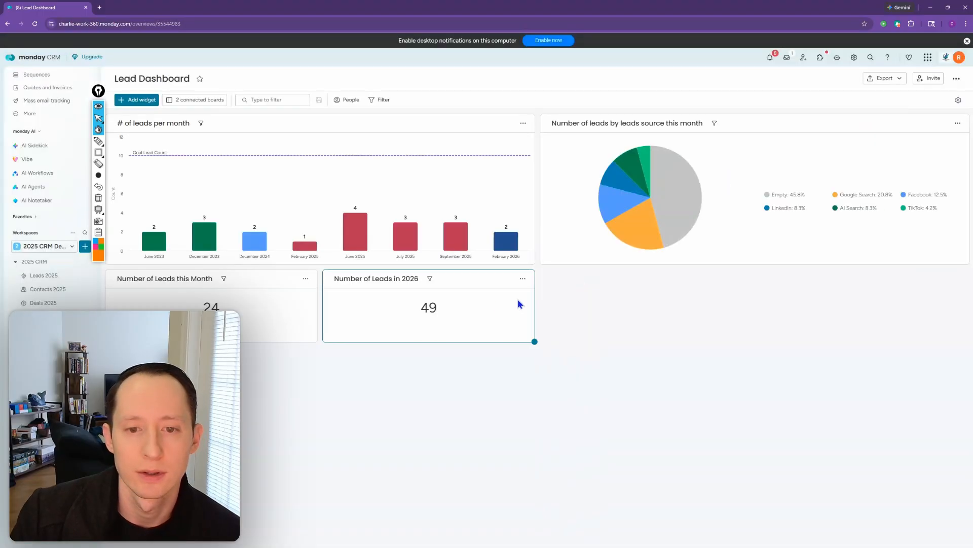
- Limit the "Number of Leads in 2026" widget to the Leads 2025 board by deselecting Deals 2025, and close its settings
{"action": "left_click", "coordinate": [522, 278]}
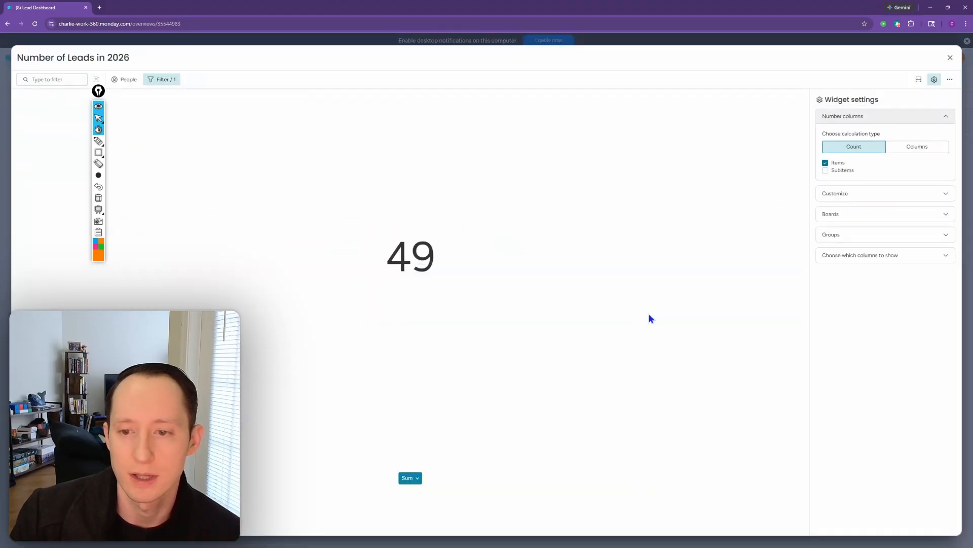
{"action": "left_click", "coordinate": [556, 311]}
{"action": "left_click", "coordinate": [898, 214]}
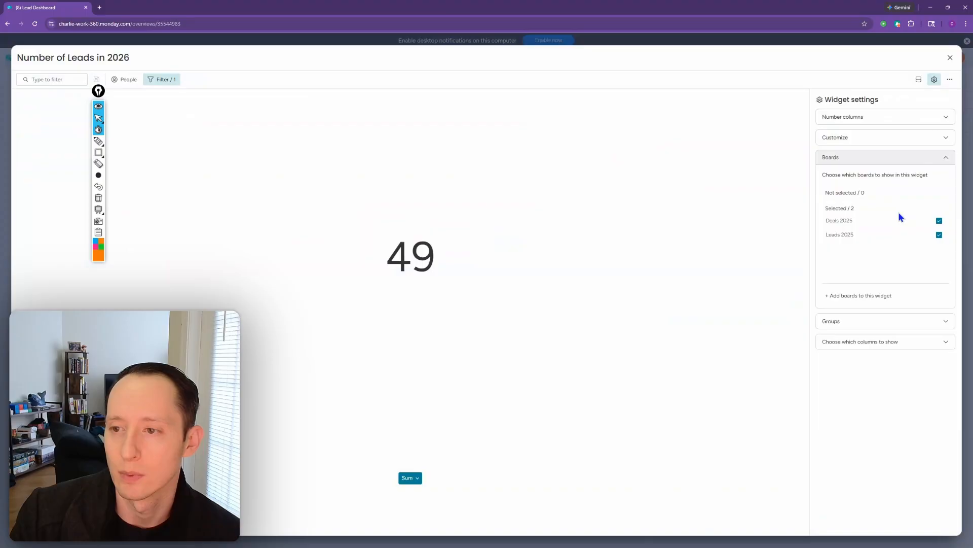
{"action": "left_click", "coordinate": [939, 222]}
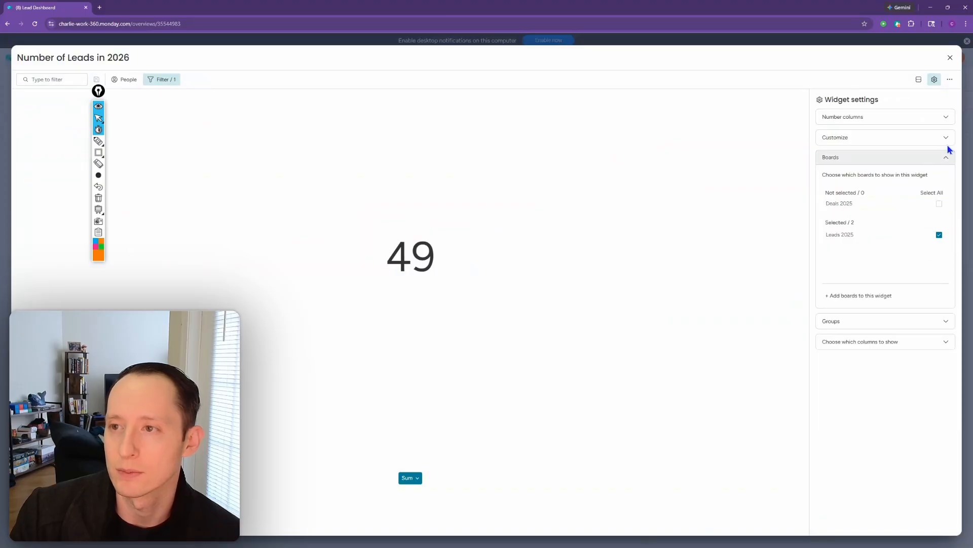
{"action": "left_click", "coordinate": [950, 57]}
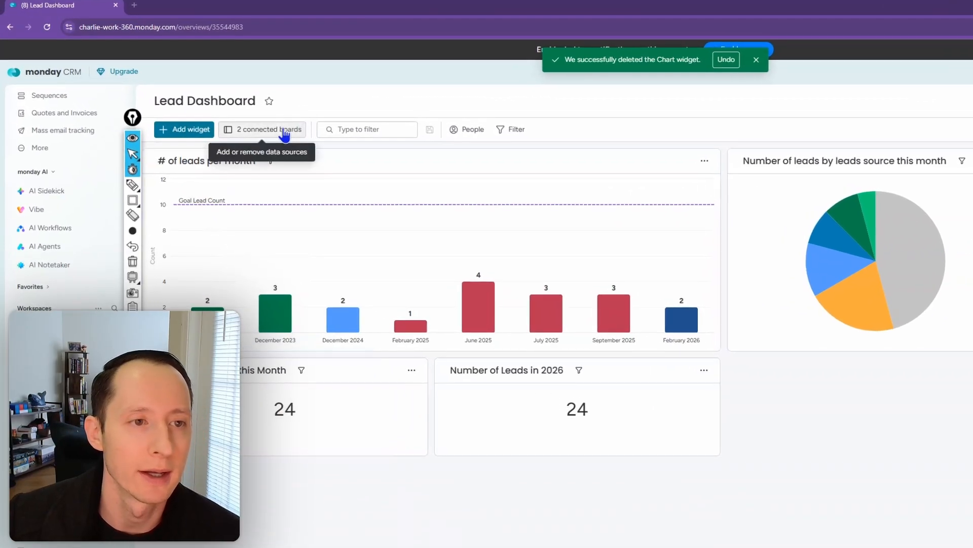
- Select the Contacts 2026 board in the board connections and turn off adding newly selected boards to all existing widgets
{"action": "left_click", "coordinate": [284, 133]}
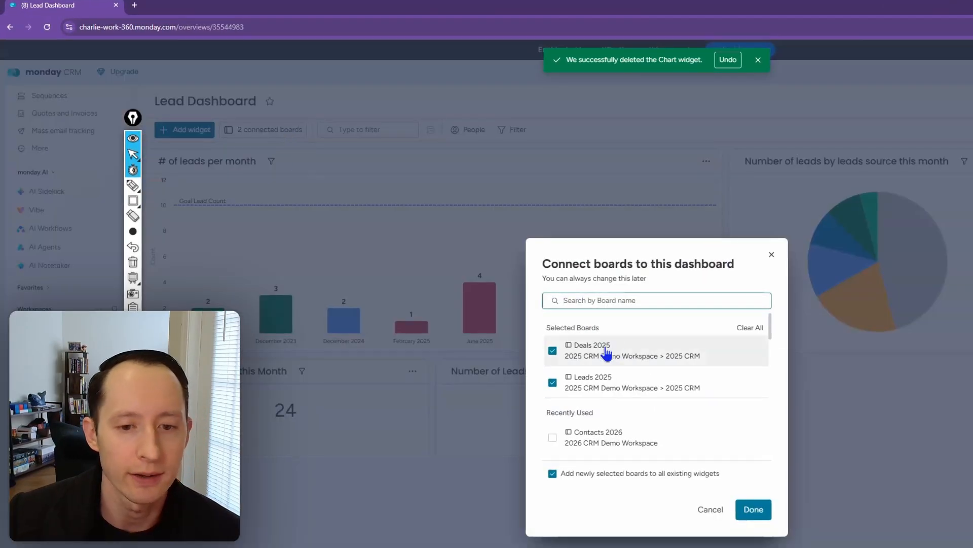
{"action": "left_click", "coordinate": [555, 439]}
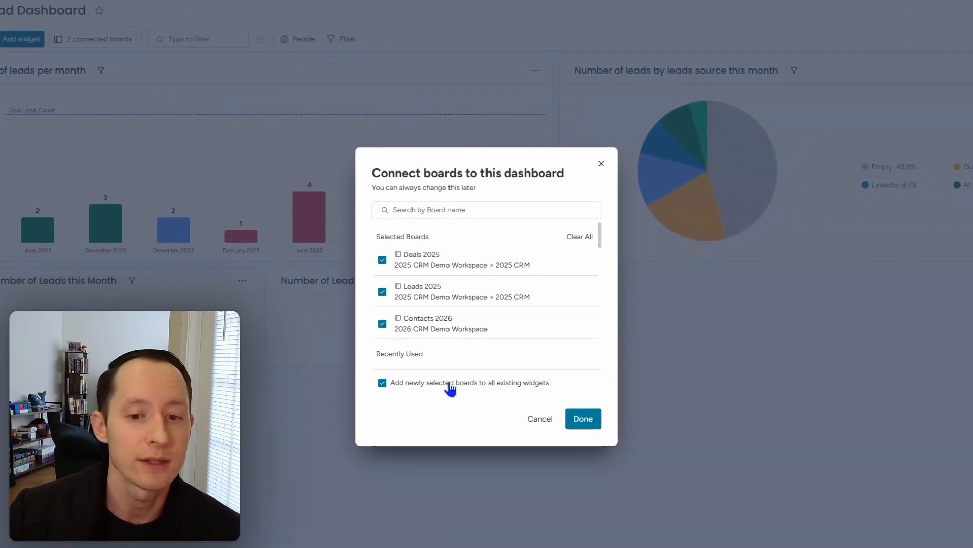
{"action": "left_click", "coordinate": [395, 387]}
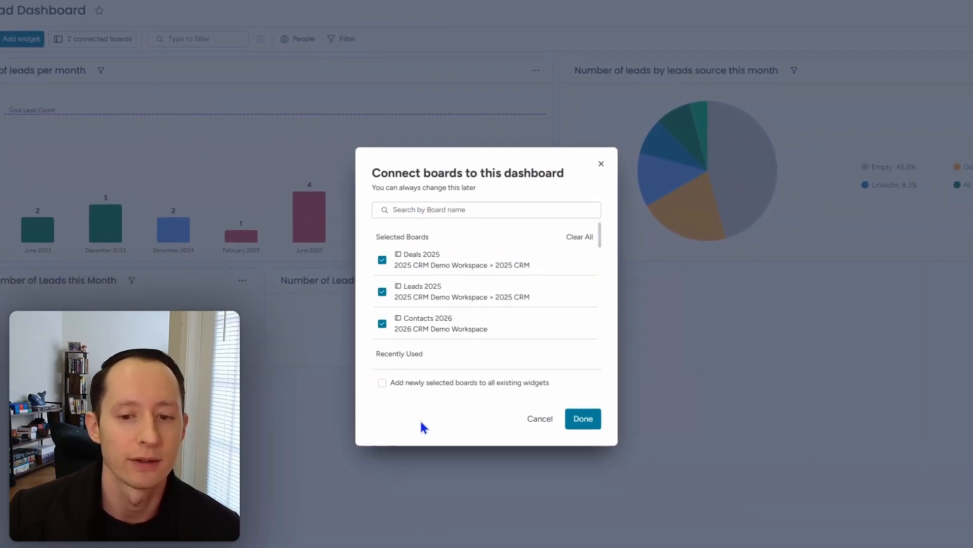
{"action": "left_click", "coordinate": [574, 424]}
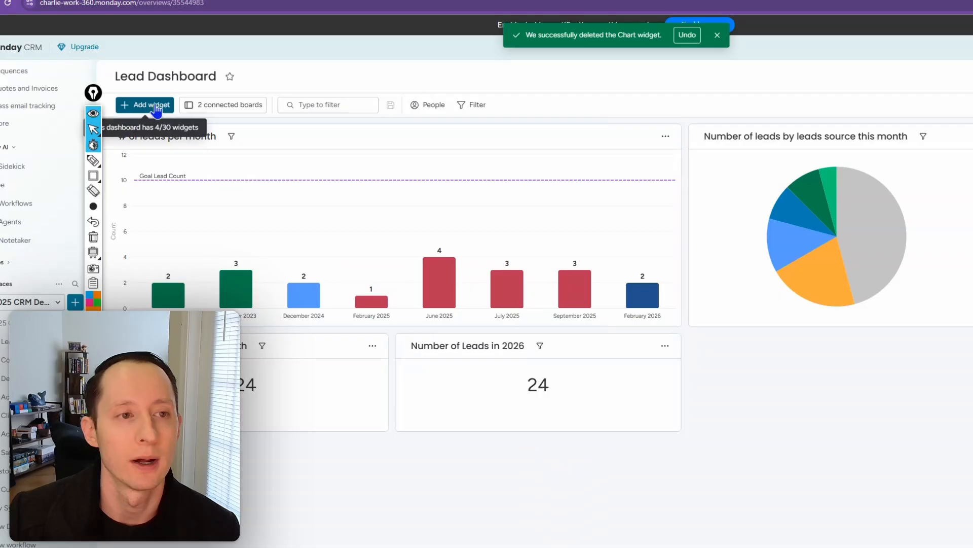
- Add a new Chart widget to the dashboard and open its settings
{"action": "left_click", "coordinate": [157, 110]}
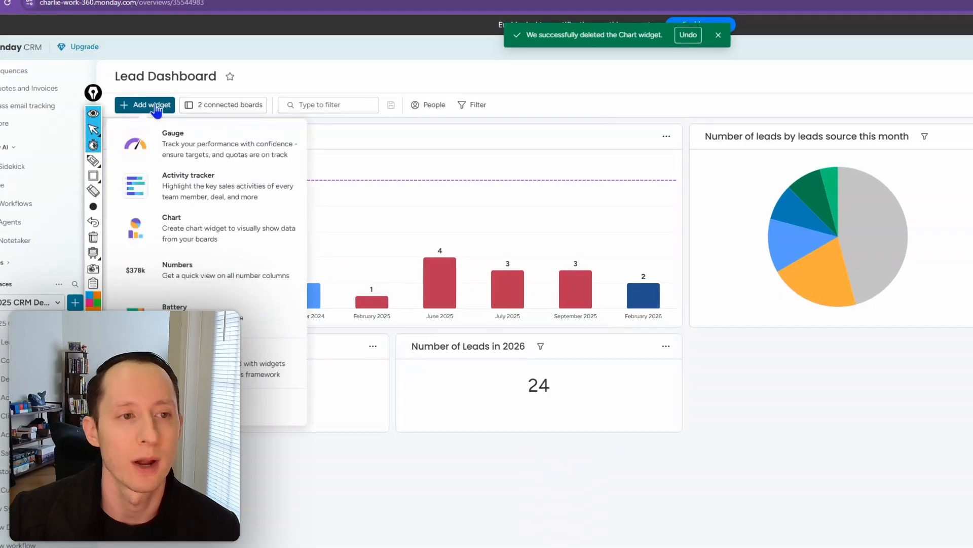
{"action": "left_click", "coordinate": [180, 231]}
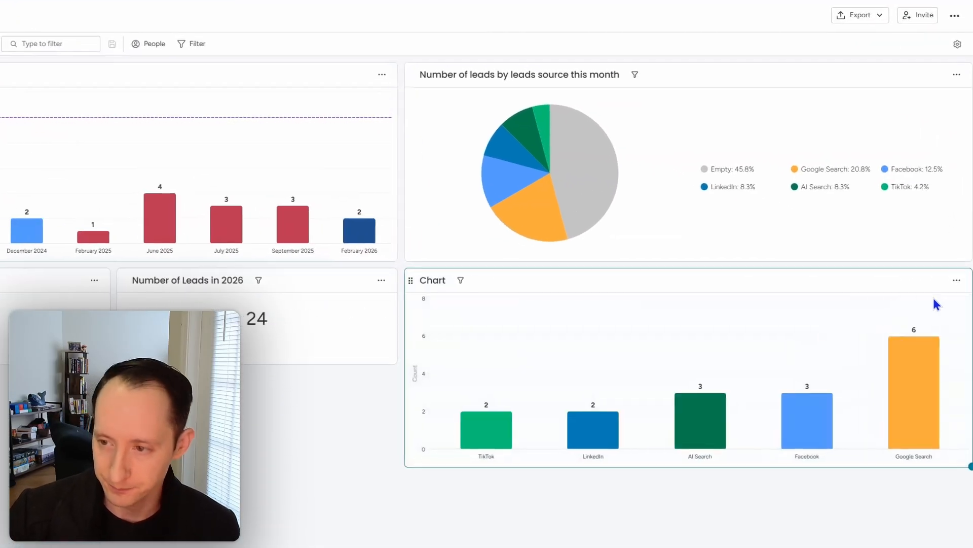
{"action": "left_click", "coordinate": [957, 280]}
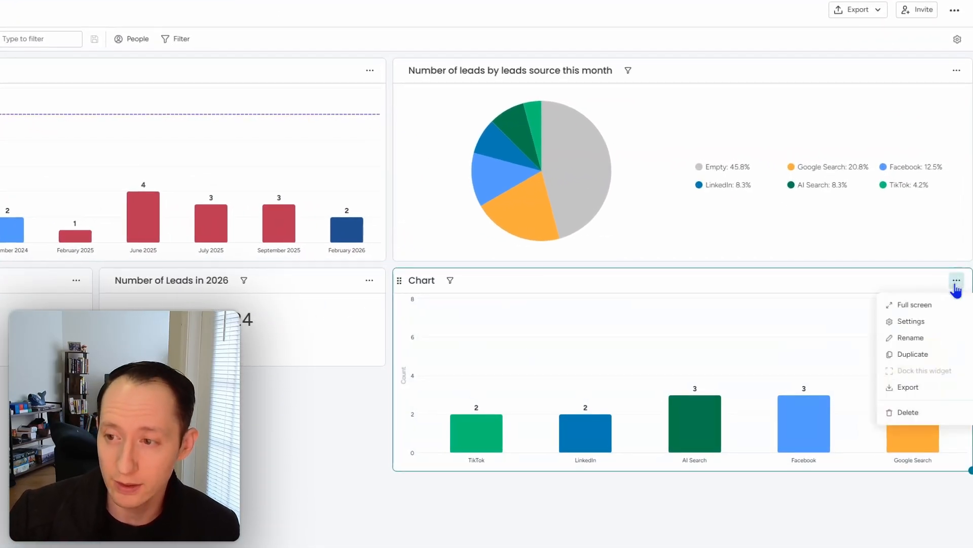
{"action": "left_click", "coordinate": [948, 325]}
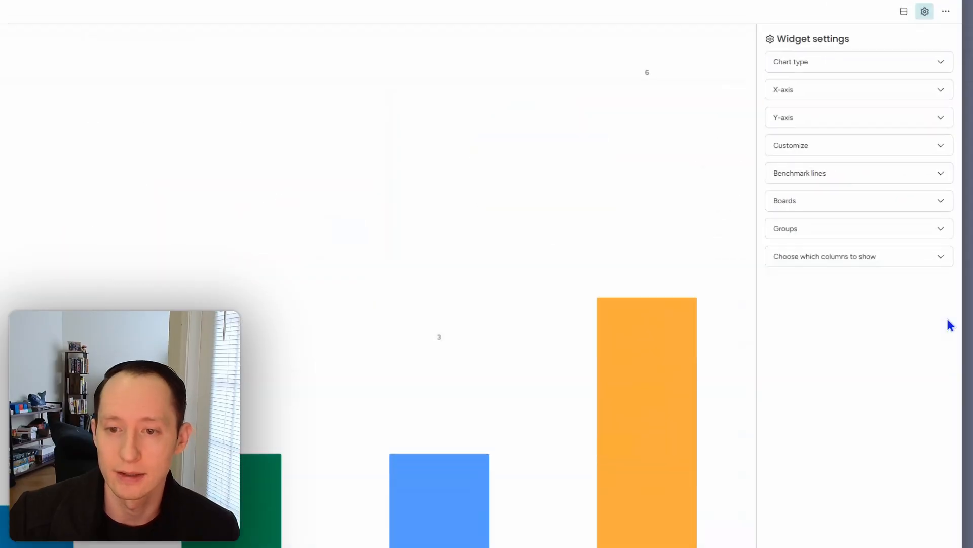
- Choose the chart's X-axis columns one by one, clearing the Leads 2025 column and using Lead Source for Deals 2025
{"action": "left_click", "coordinate": [832, 91]}
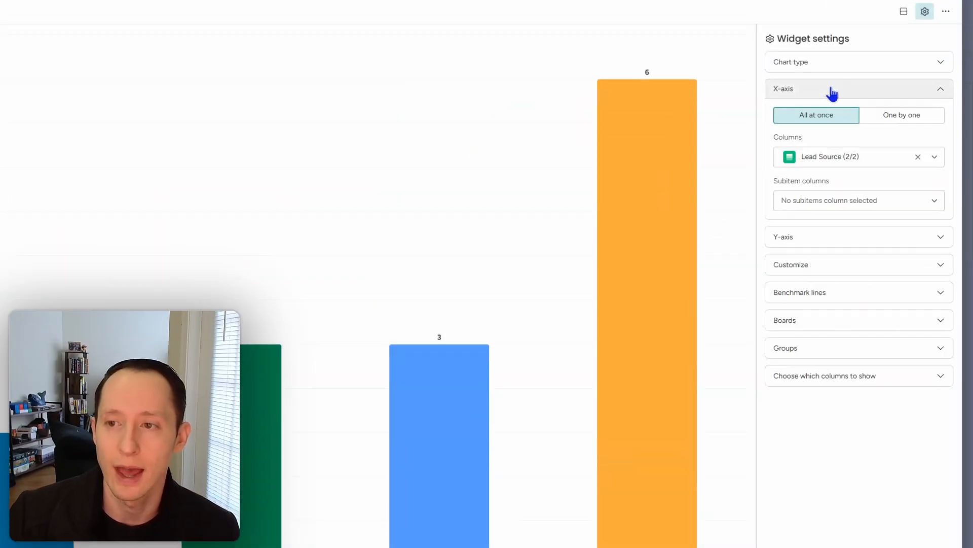
{"action": "left_click", "coordinate": [882, 127]}
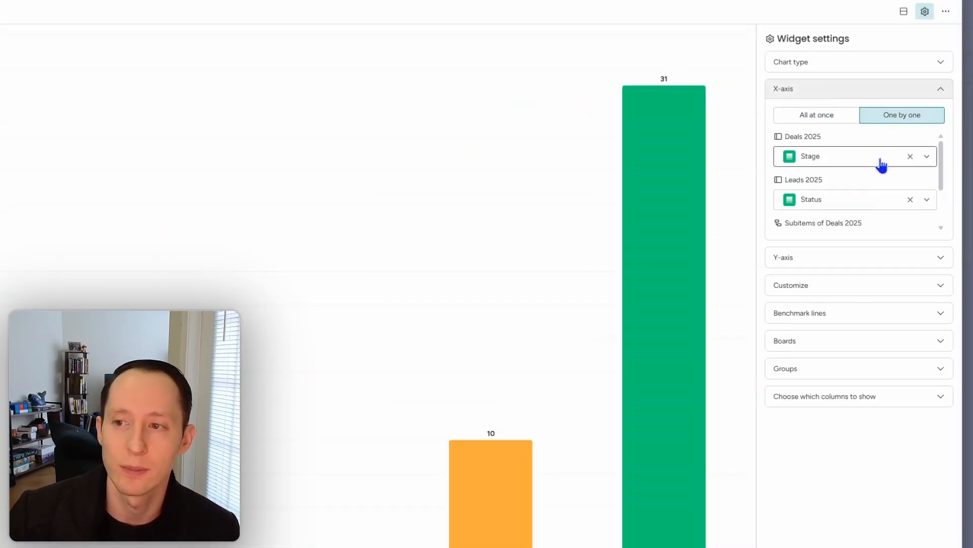
{"action": "left_click", "coordinate": [910, 200]}
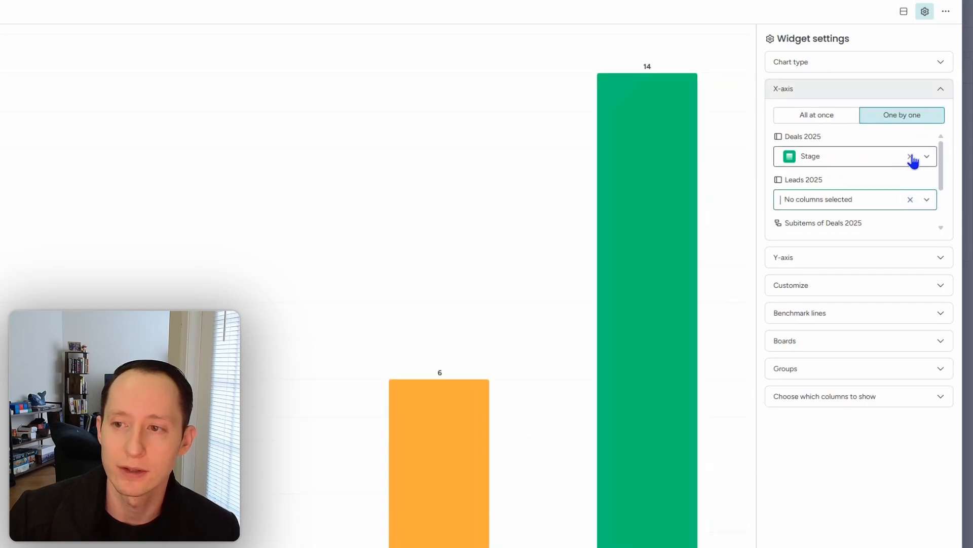
{"action": "left_click", "coordinate": [911, 156]}
{"action": "left_click", "coordinate": [882, 161]}
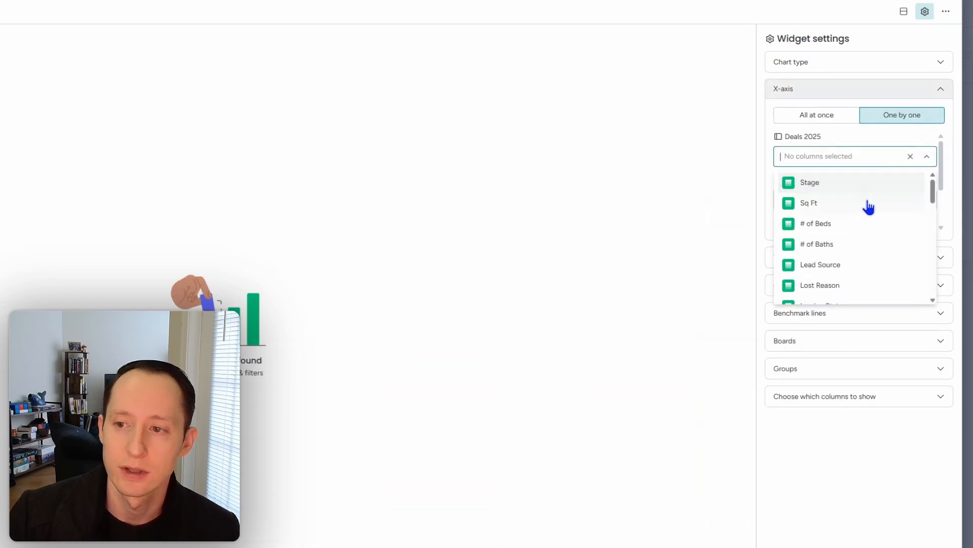
{"action": "left_click", "coordinate": [863, 267]}
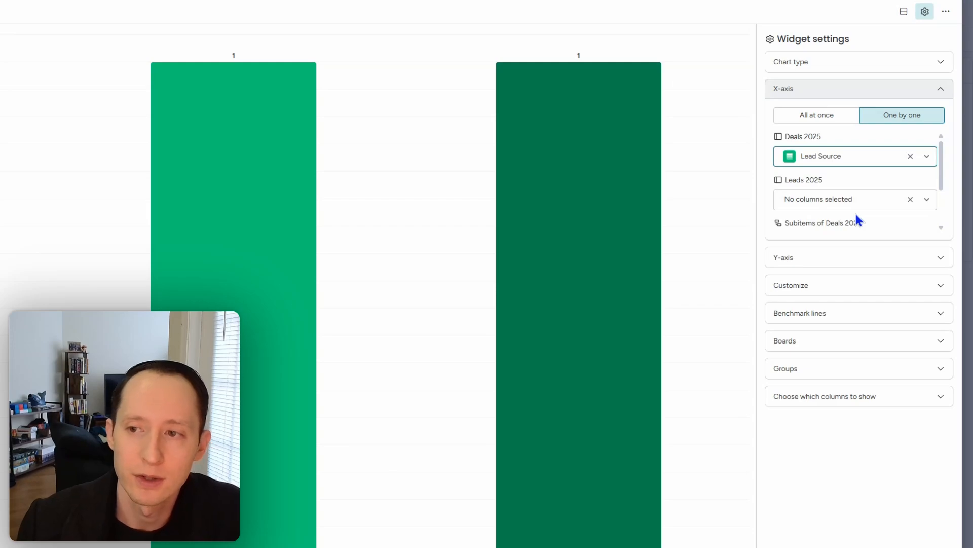
- Choose the chart's Y-axis columns one by one, plotting Deal Value from Deals 2025 instead of Count items
{"action": "left_click", "coordinate": [865, 254]}
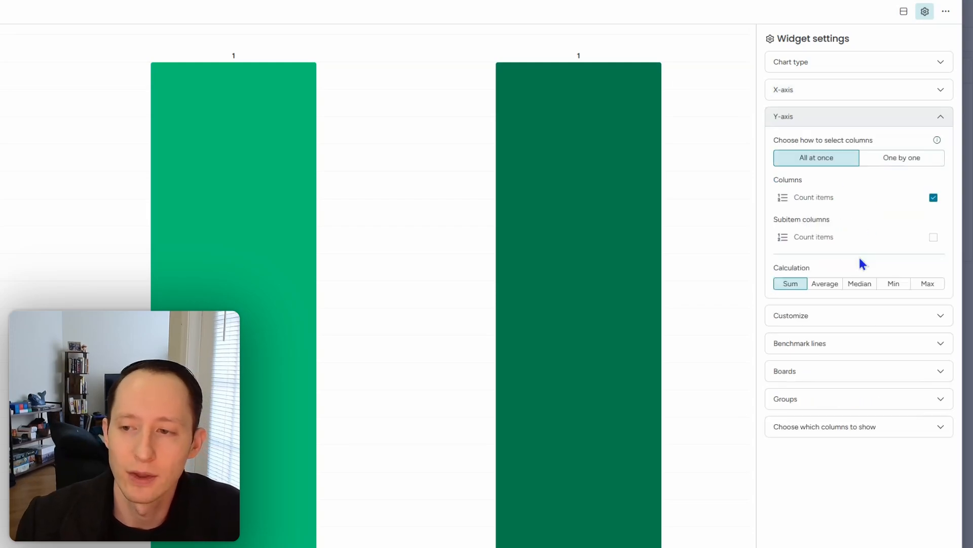
{"action": "left_click", "coordinate": [889, 162]}
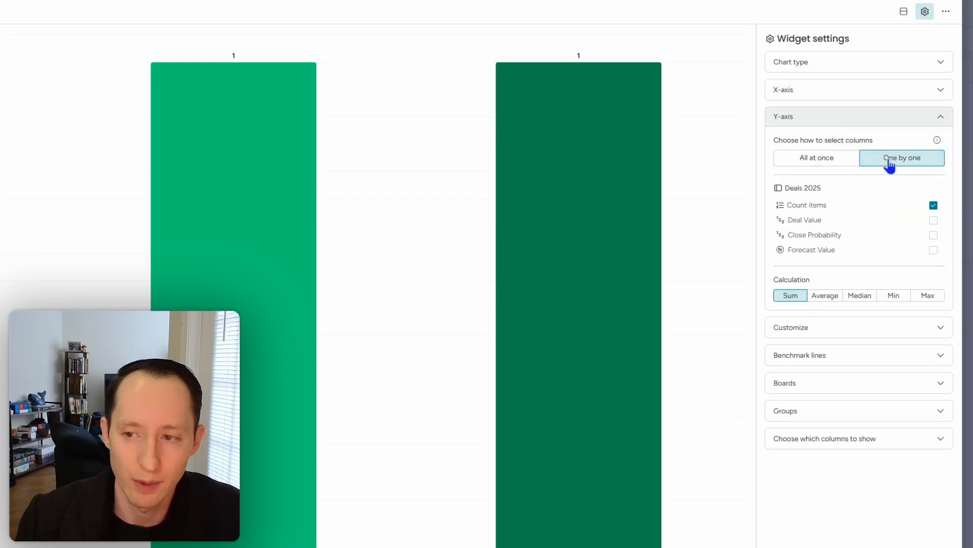
{"action": "left_click", "coordinate": [934, 225]}
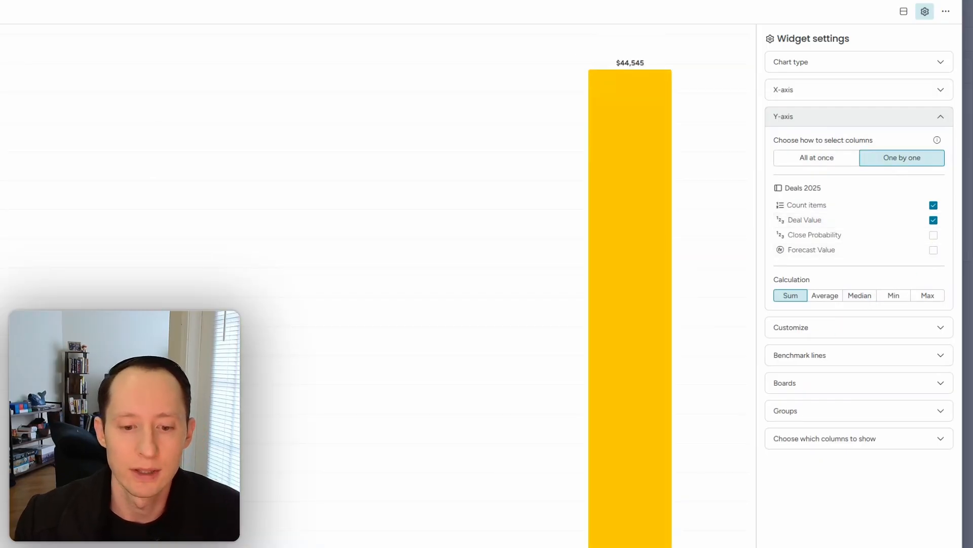
{"action": "mouse_move", "coordinate": [621, 456]}
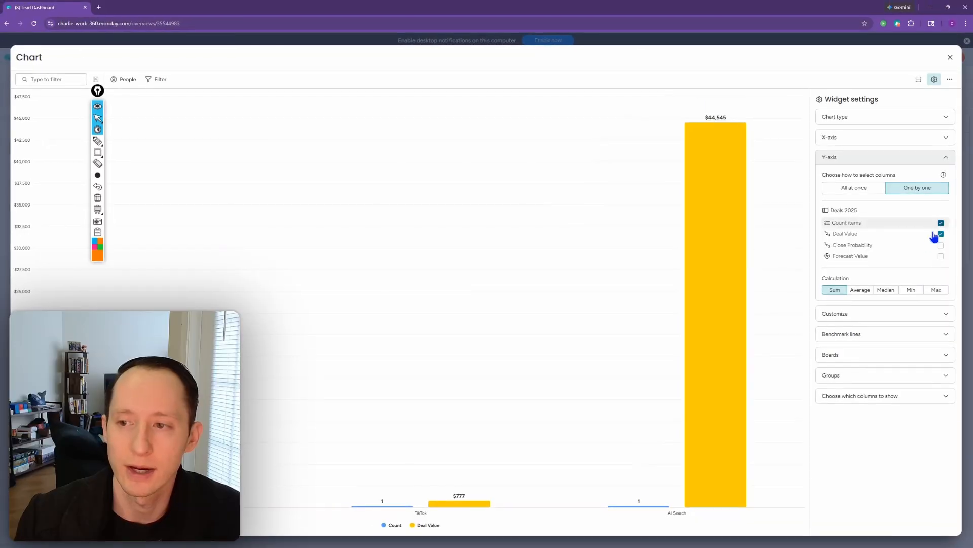
{"action": "left_click", "coordinate": [933, 205]}
{"action": "mouse_move", "coordinate": [705, 442]}
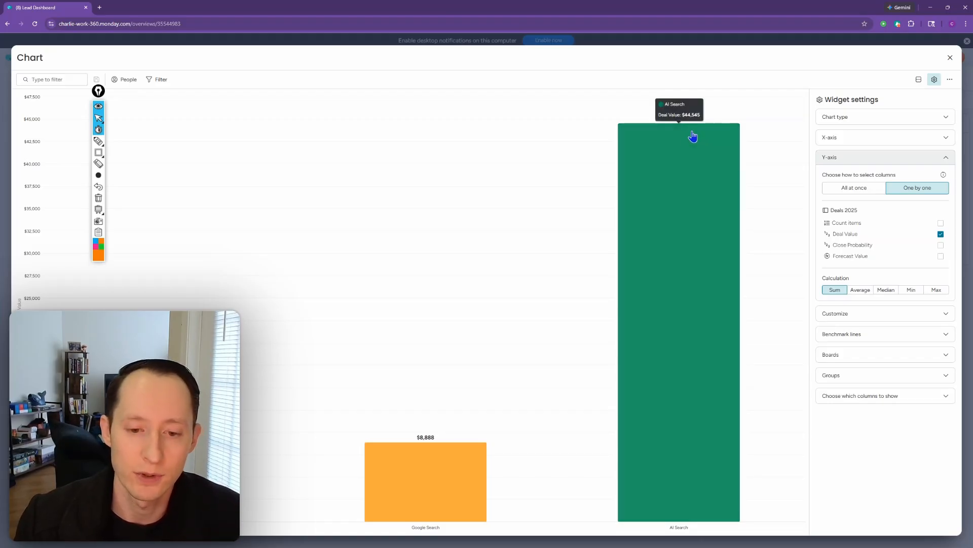
{"action": "mouse_move", "coordinate": [449, 502]}
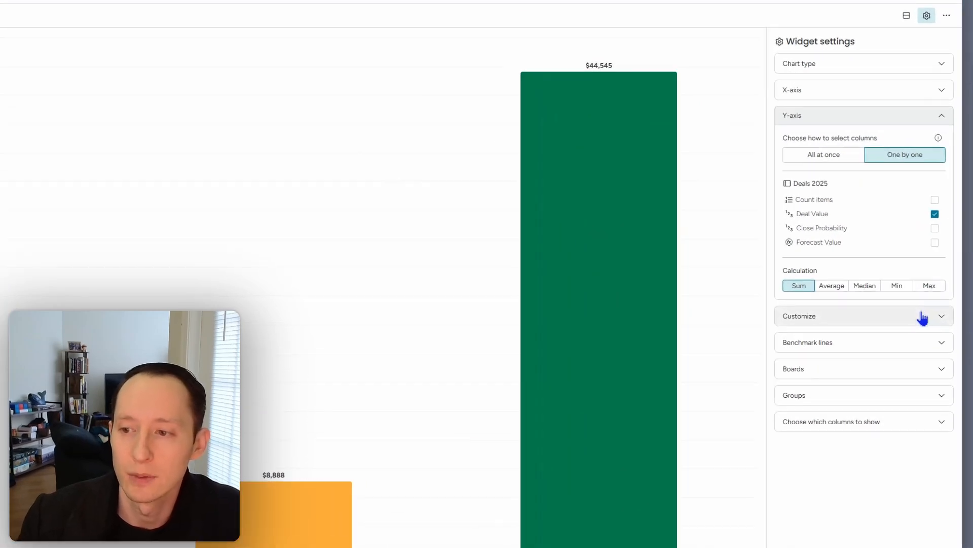
- Show empty values in the Deal Value chart through its customization settings
{"action": "left_click", "coordinate": [922, 318]}
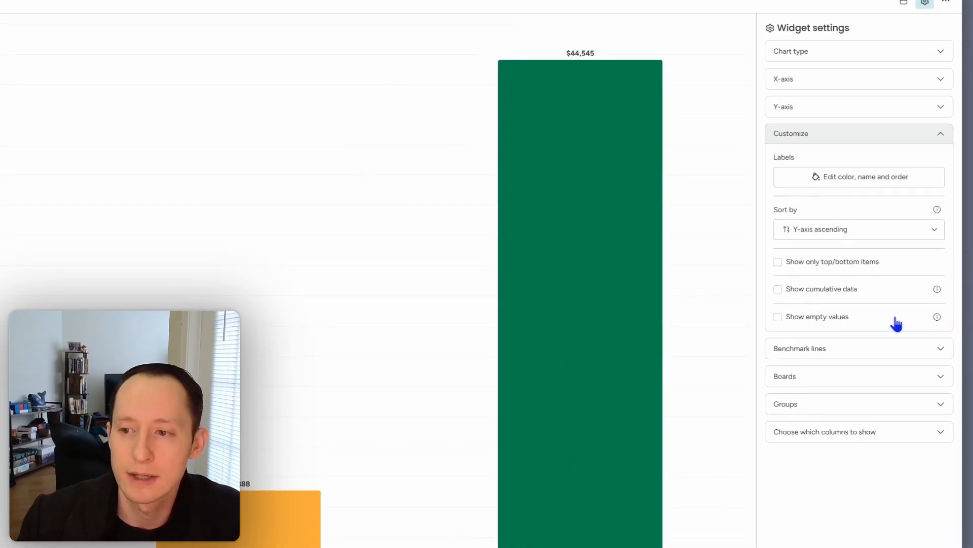
{"action": "left_click", "coordinate": [777, 318]}
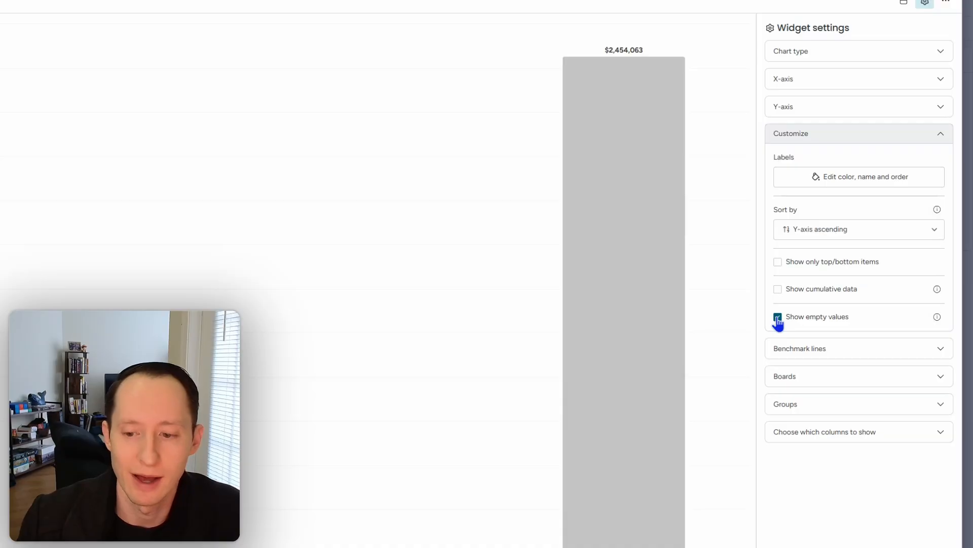
{"action": "mouse_move", "coordinate": [674, 337]}
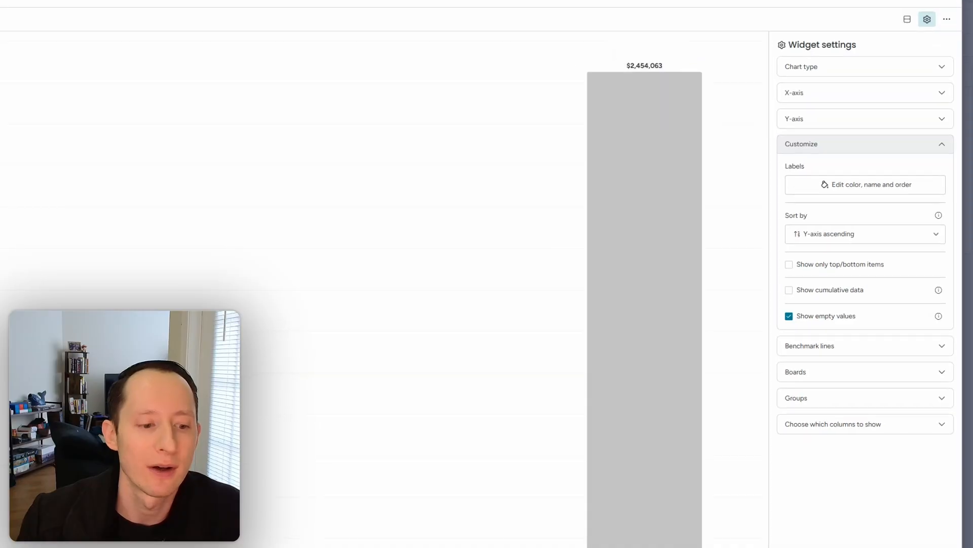
- Outline the low-value lead source bars and the Empty bar with orange annotation rectangles, and return to the normal cursor
{"action": "left_click_drag", "start_coordinate": [228, 489], "coordinate": [571, 533]}
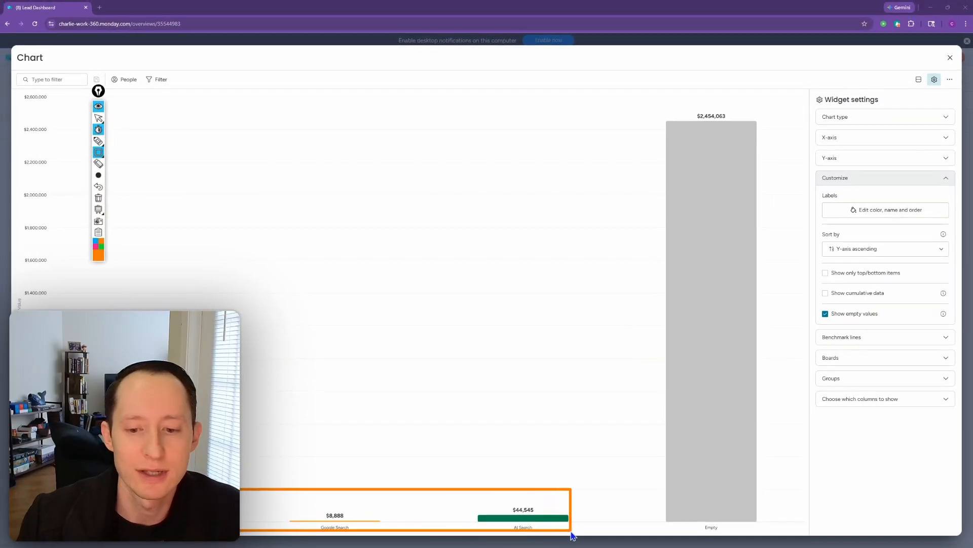
{"action": "mouse_move", "coordinate": [655, 96]}
{"action": "left_mouse_down"}
{"action": "mouse_move", "coordinate": [750, 495]}
{"action": "mouse_move", "coordinate": [775, 534]}
{"action": "left_mouse_up"}
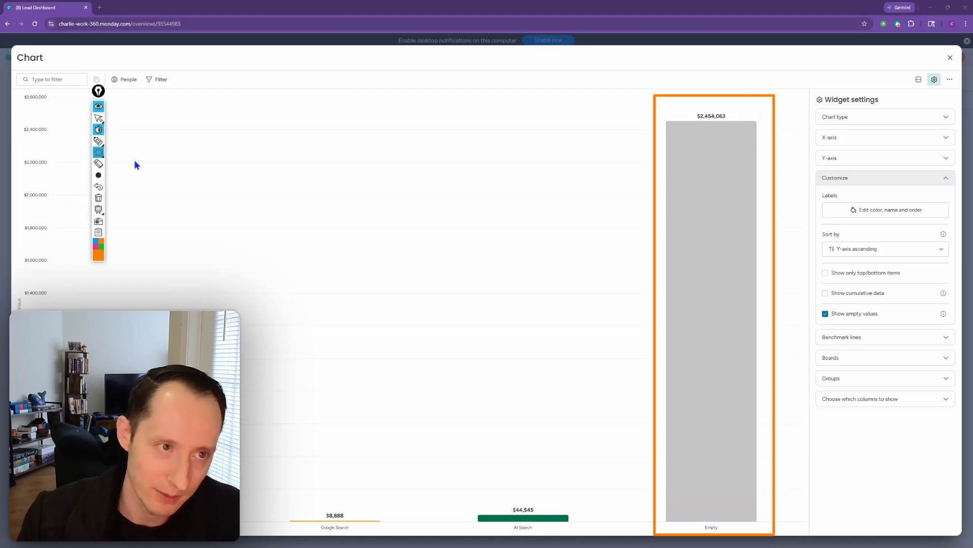
{"action": "left_click", "coordinate": [98, 118]}
- Inspect the items behind the Empty bar in split mode and return to the chart-only view
{"action": "left_click", "coordinate": [727, 246]}
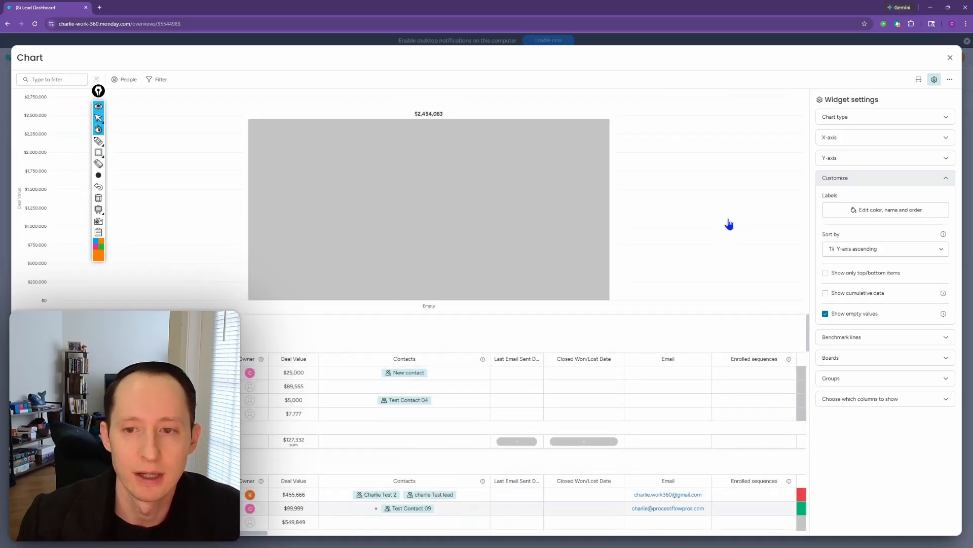
{"action": "left_click", "coordinate": [923, 80]}
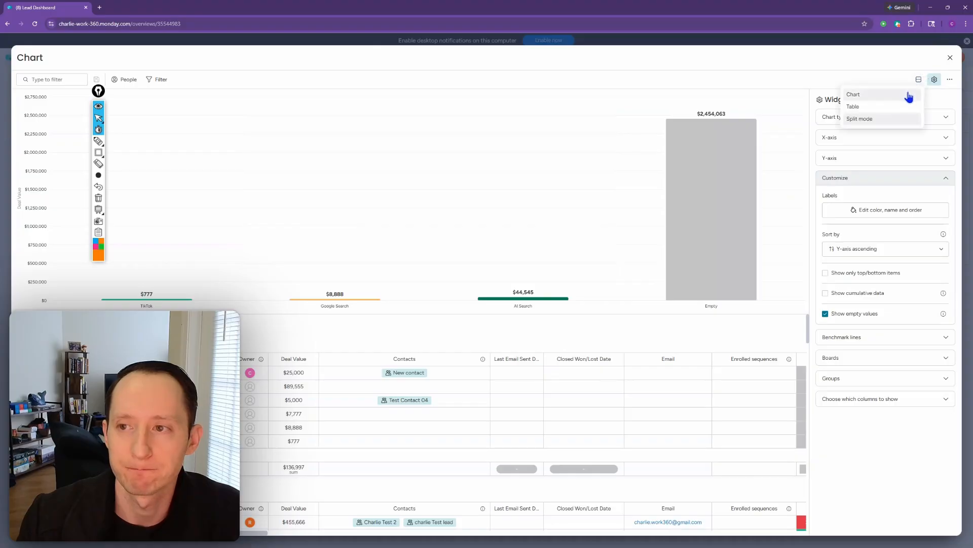
{"action": "left_click", "coordinate": [905, 96]}
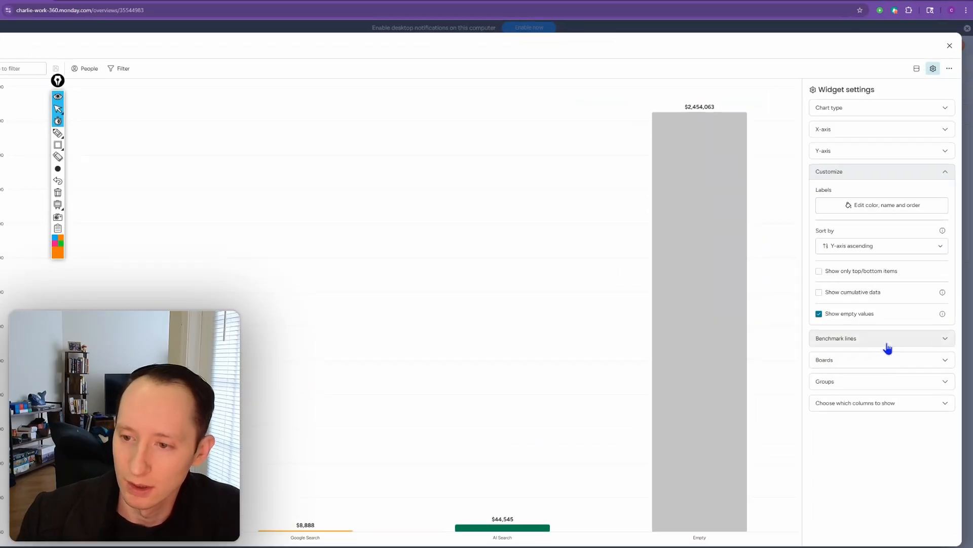
- Limit the chart's groups to Closed Won in Deals 2025, excluding all Leads 2025 groups
{"action": "left_click", "coordinate": [887, 338]}
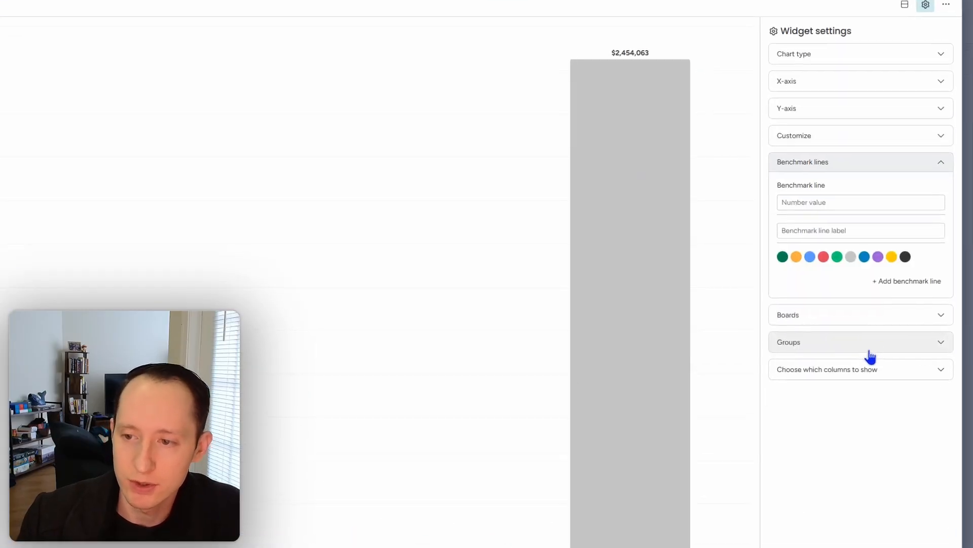
{"action": "left_click", "coordinate": [819, 316]}
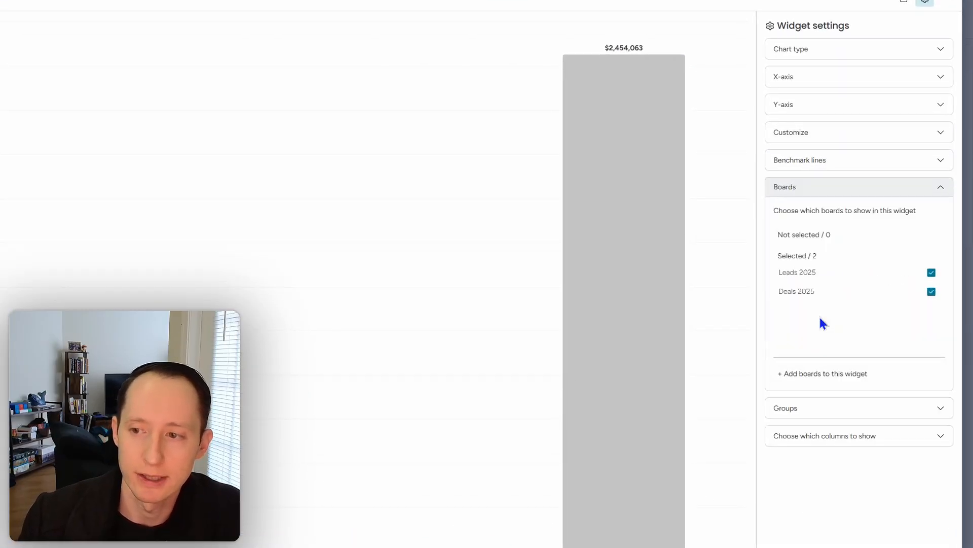
{"action": "left_click", "coordinate": [842, 417]}
{"action": "scroll", "coordinate": [843, 422], "scroll_direction": "down", "scroll_amount": 1}
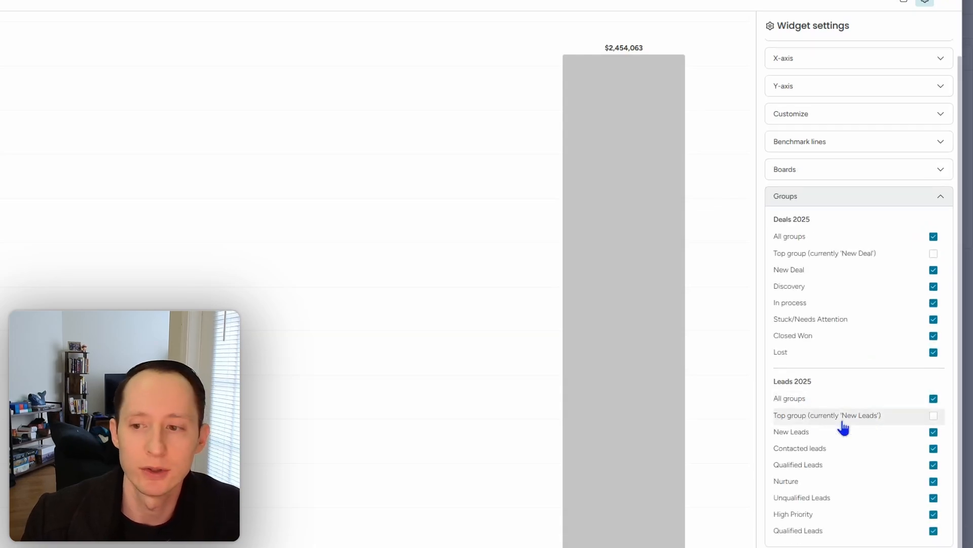
{"action": "left_click", "coordinate": [933, 352]}
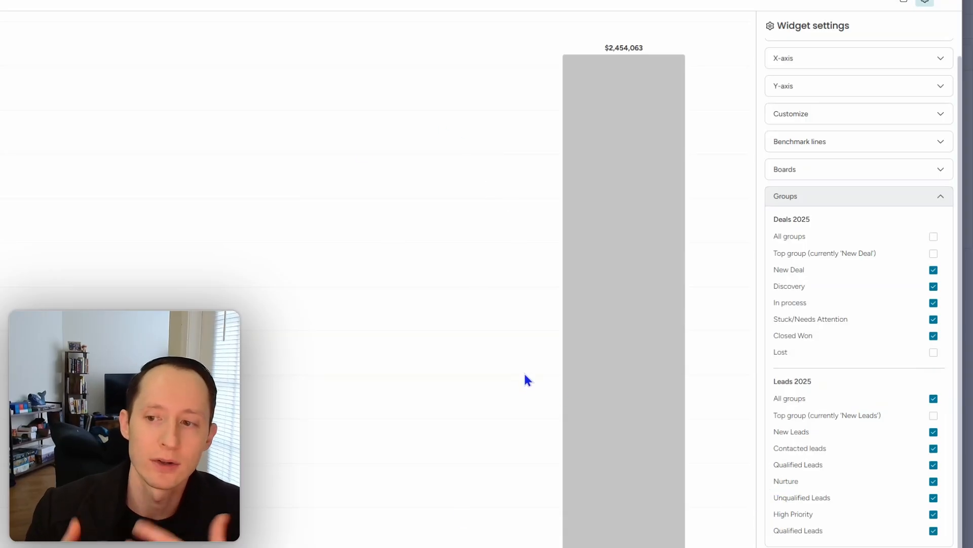
{"action": "left_click", "coordinate": [934, 271]}
{"action": "left_click", "coordinate": [933, 287]}
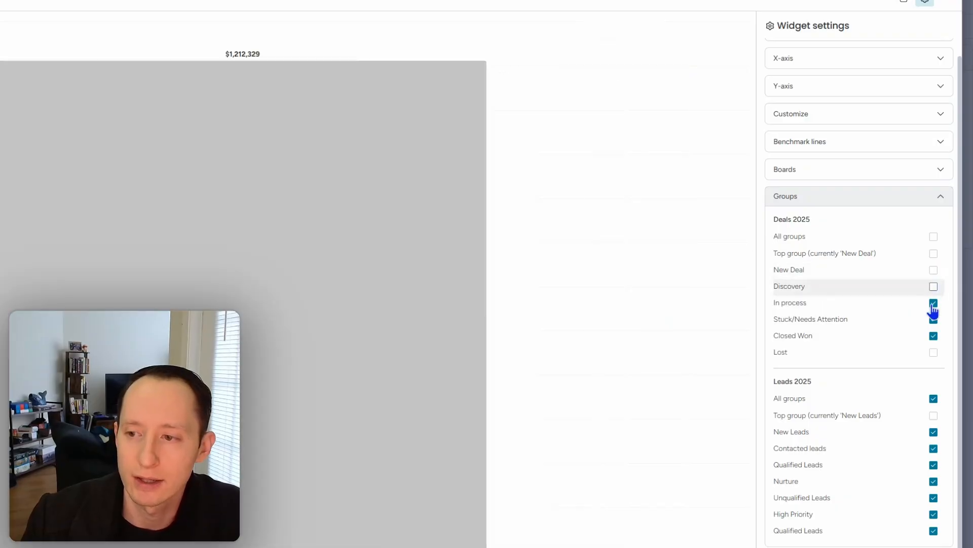
{"action": "left_click", "coordinate": [935, 304]}
{"action": "left_click", "coordinate": [935, 319]}
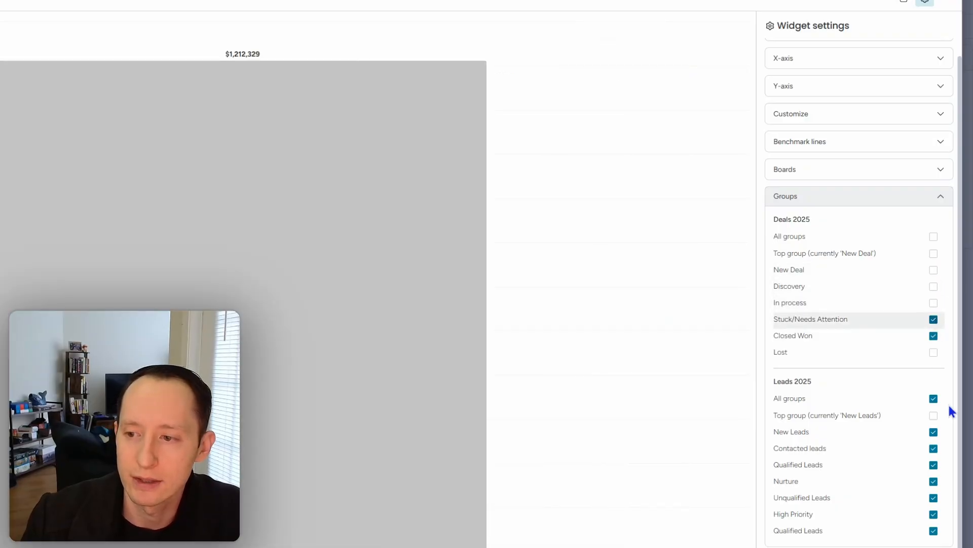
{"action": "left_click", "coordinate": [933, 399]}
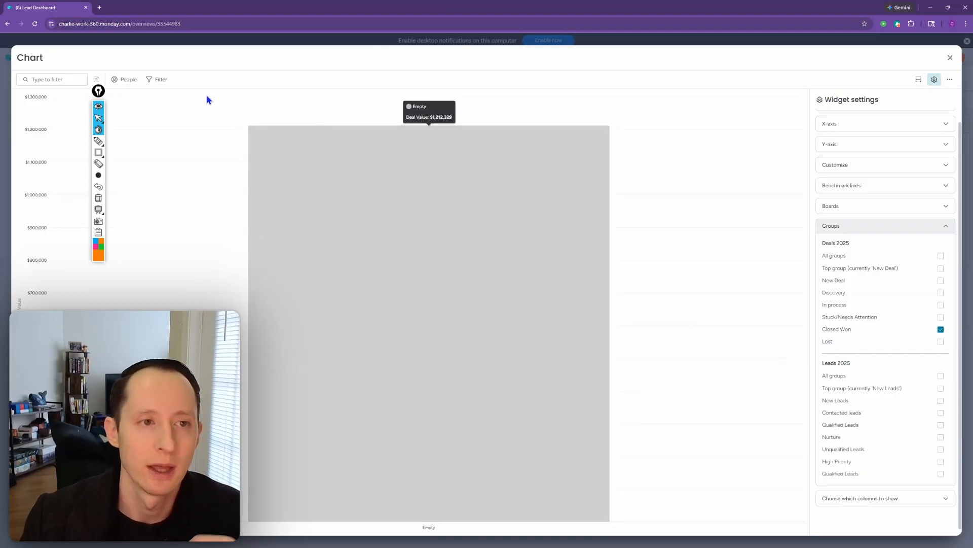
- Add an advanced filter on the Deals 2025 board for items where Stage is Won
{"action": "left_click", "coordinate": [162, 80]}
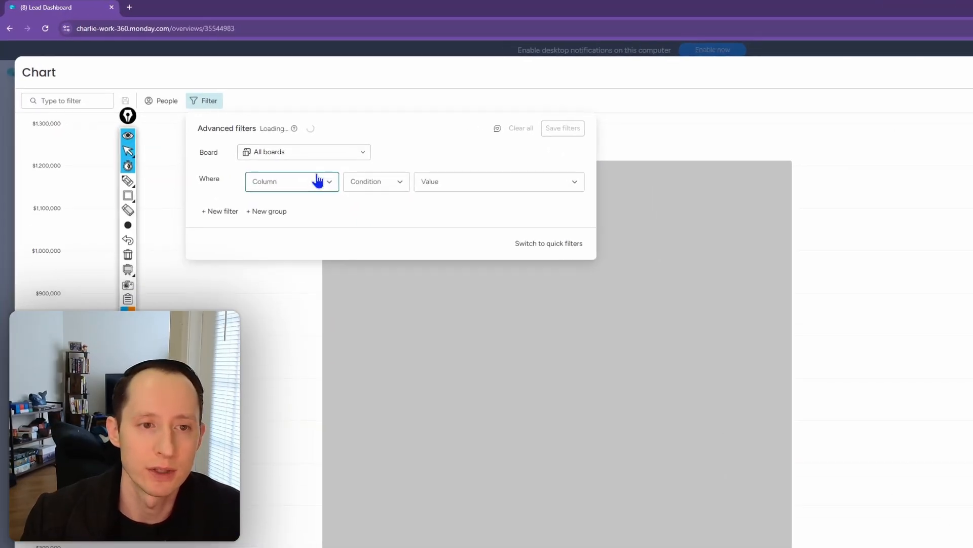
{"action": "left_click", "coordinate": [324, 183]}
{"action": "left_click", "coordinate": [344, 153]}
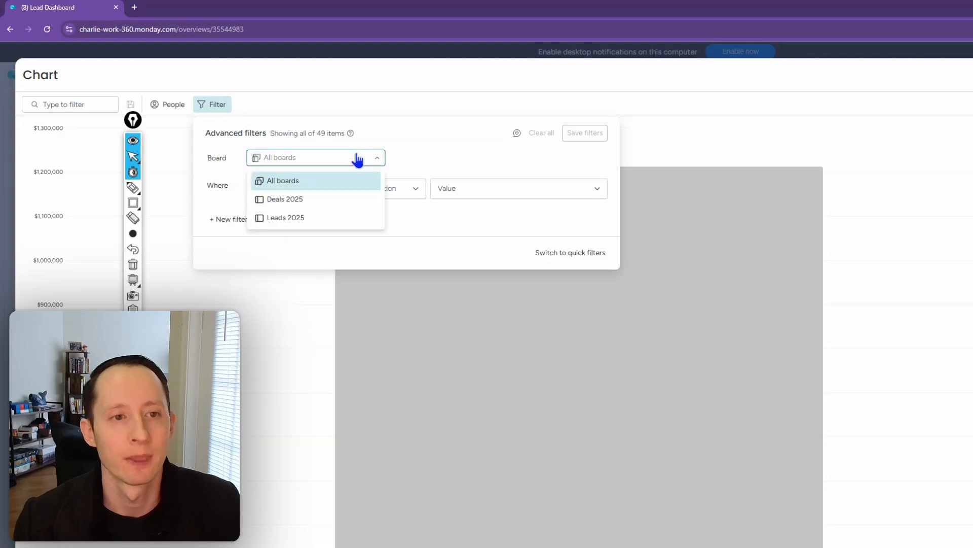
{"action": "left_click", "coordinate": [334, 199]}
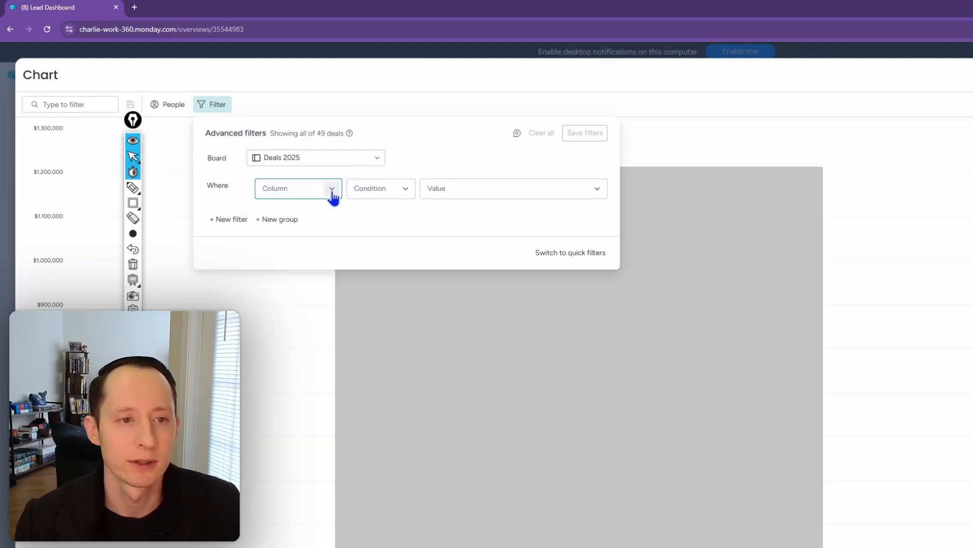
{"action": "left_click", "coordinate": [333, 193]}
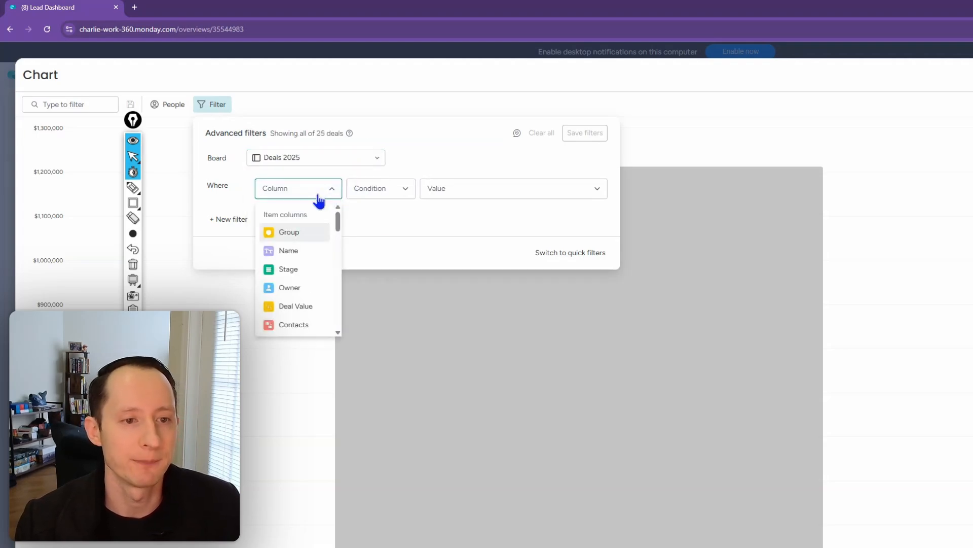
{"action": "left_click", "coordinate": [299, 270]}
{"action": "left_click", "coordinate": [446, 191]}
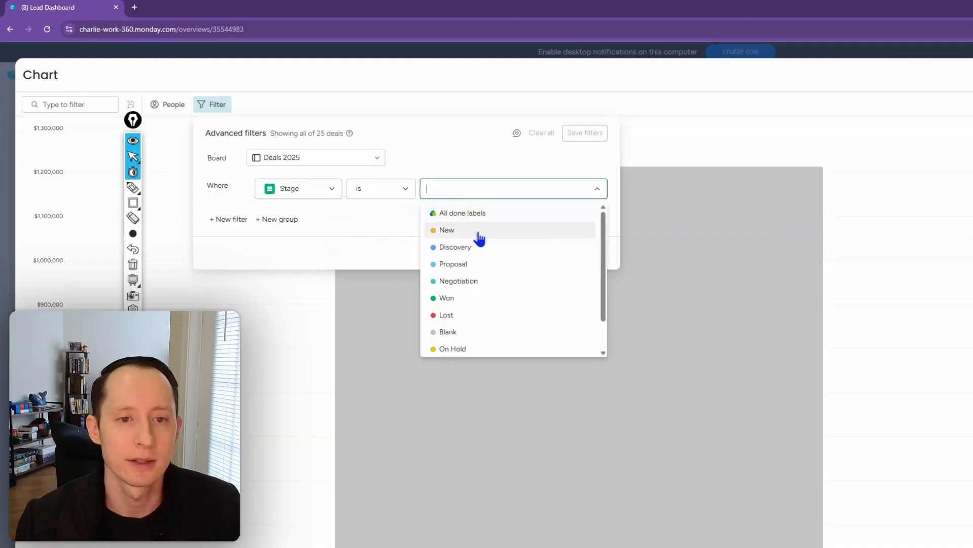
{"action": "left_click", "coordinate": [479, 300]}
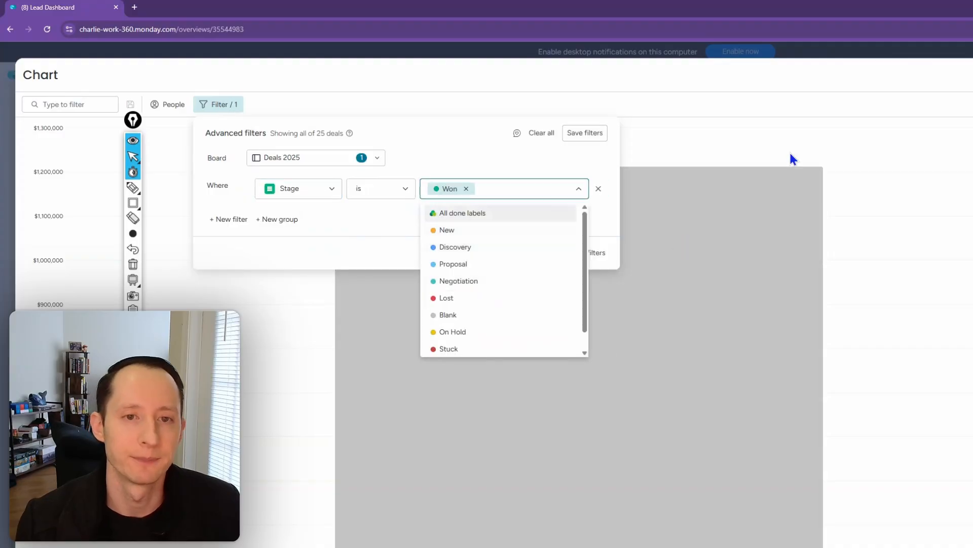
{"action": "left_click", "coordinate": [602, 134]}
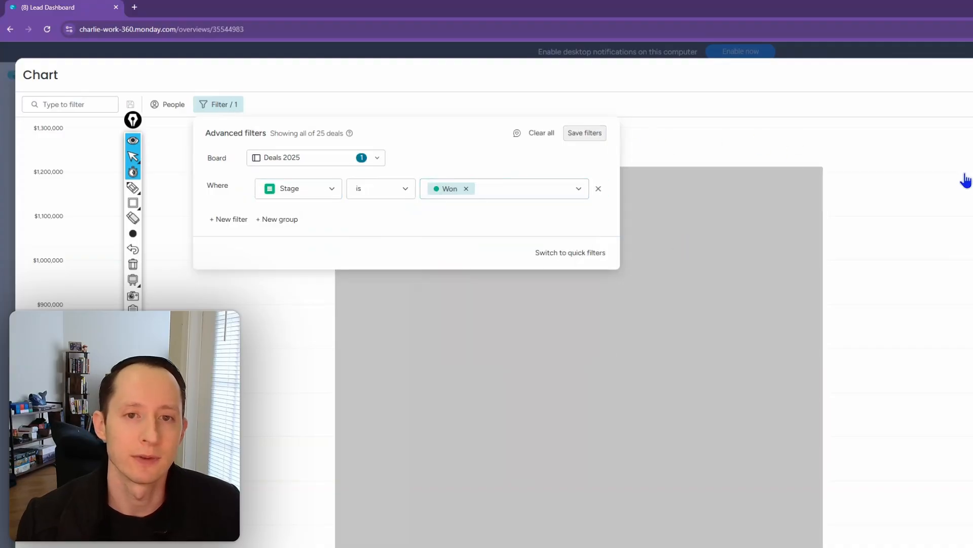
- Rename the chart "All Closed Won Revenue by Lead Source" and exit its full-screen view
{"action": "left_click", "coordinate": [53, 75]}
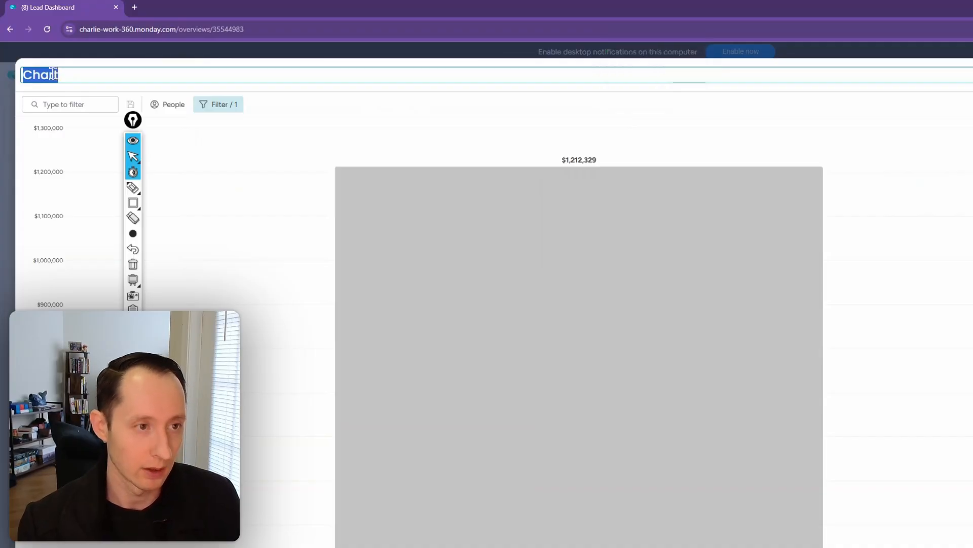
{"action": "type", "text": "L"}
{"action": "type", "text": "Al"}
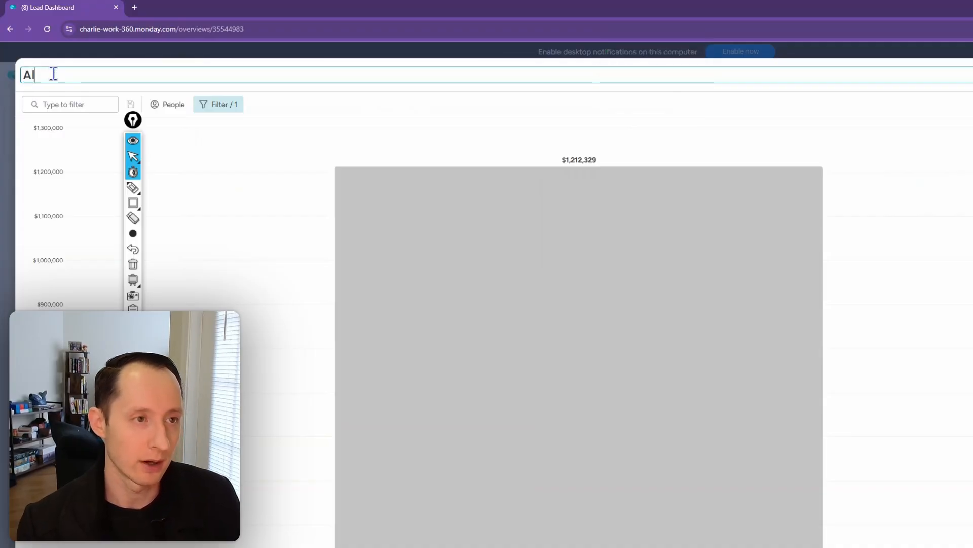
{"action": "type", "text": "l Closed Wo"}
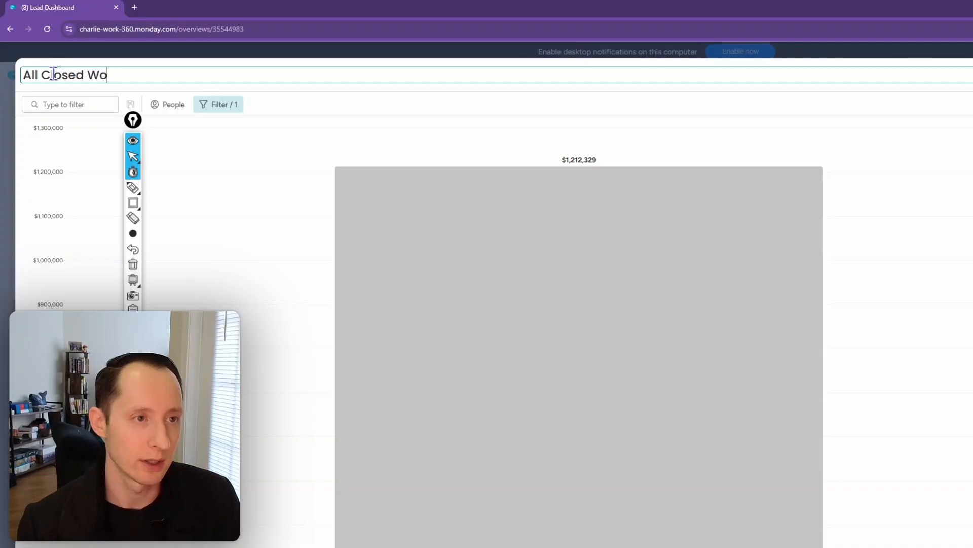
{"action": "type", "text": "nd"}
{"action": "key", "text": "BackSpace"}
{"action": "type", "text": "Revenu"}
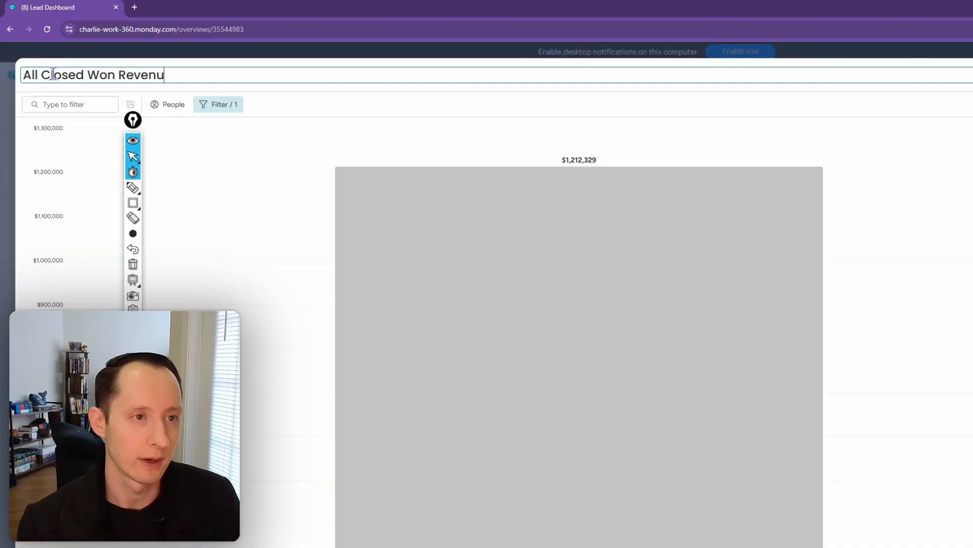
{"action": "type", "text": "e by Lead Source"}
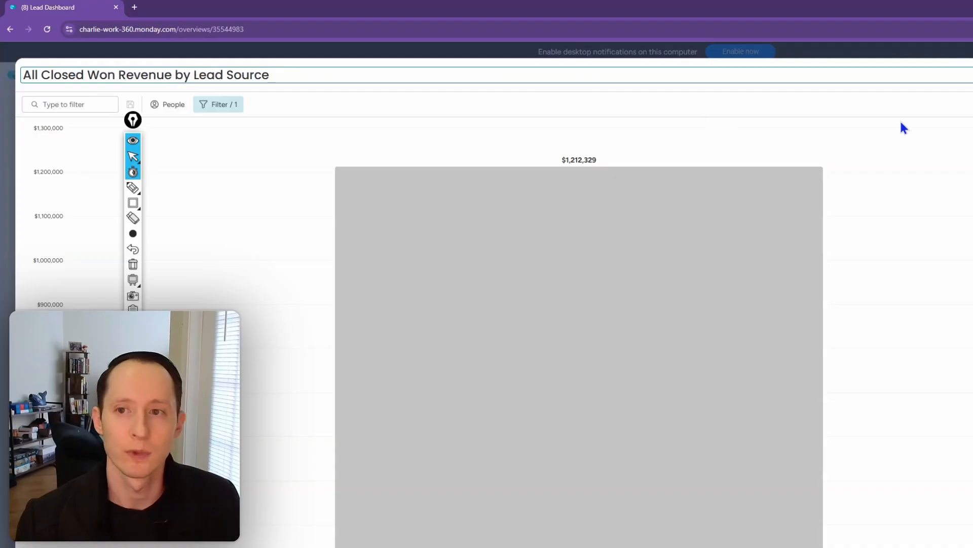
{"action": "mouse_move", "coordinate": [594, 412]}
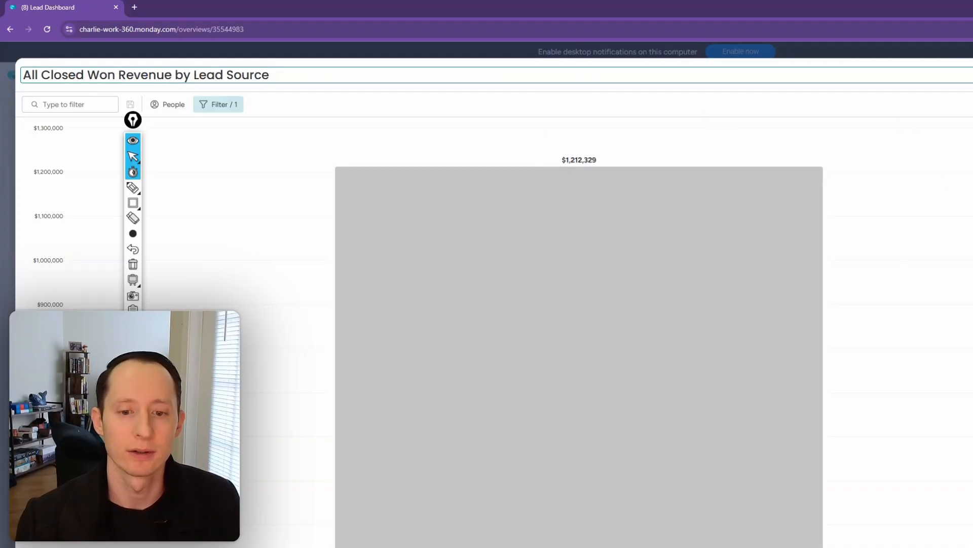
{"action": "mouse_move", "coordinate": [704, 176]}
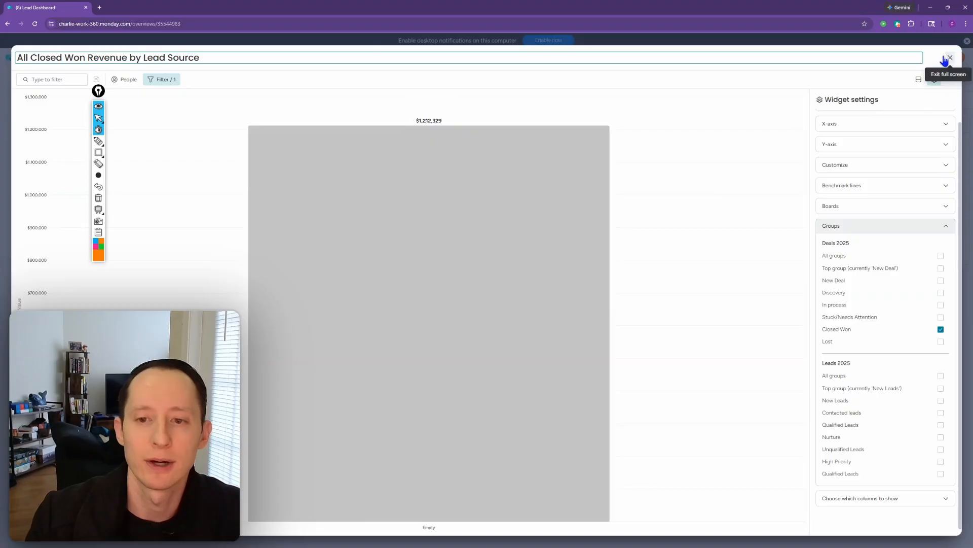
{"action": "left_click", "coordinate": [946, 59]}
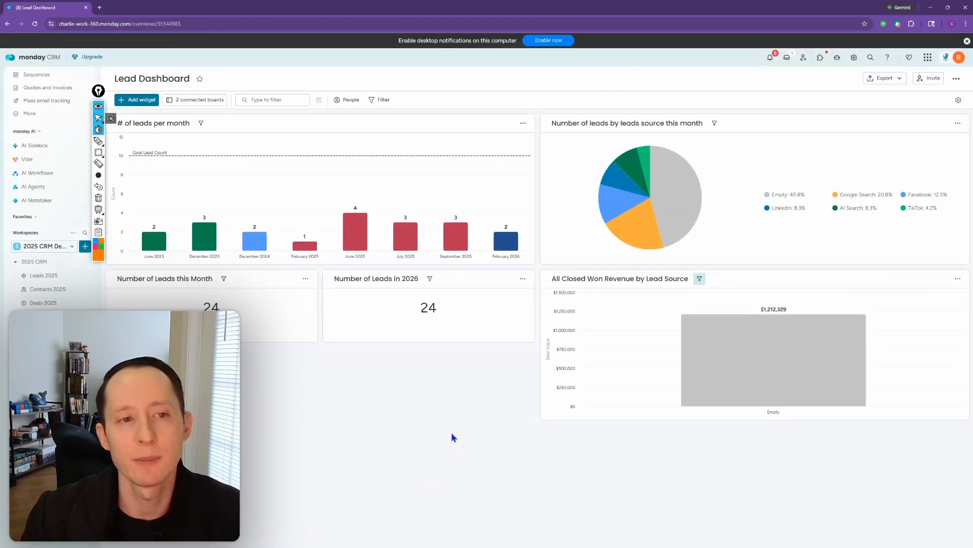
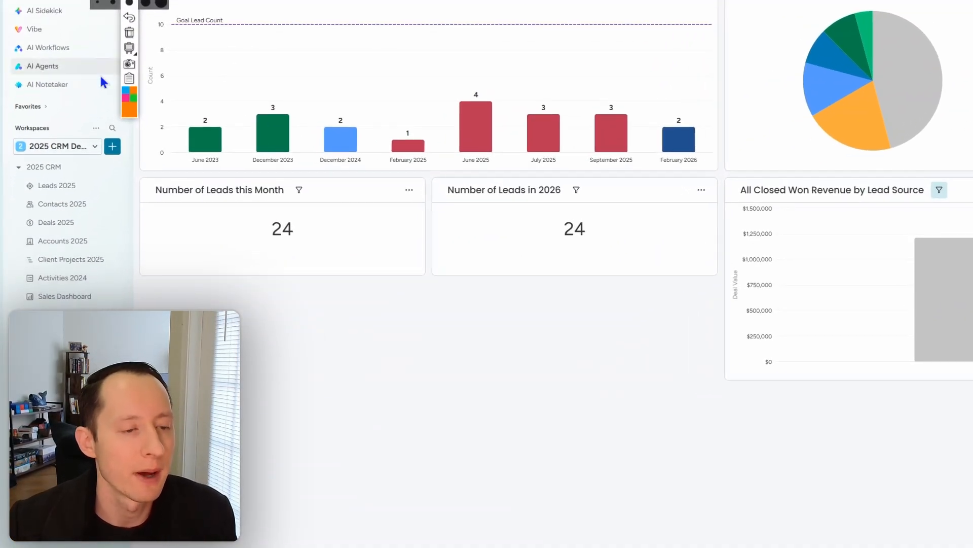
- Create a dashboard named "Opportunities Dashboard" in the 2025 CRM workspace with Main privacy
{"action": "left_click", "coordinate": [113, 146]}
{"action": "left_click", "coordinate": [172, 223]}
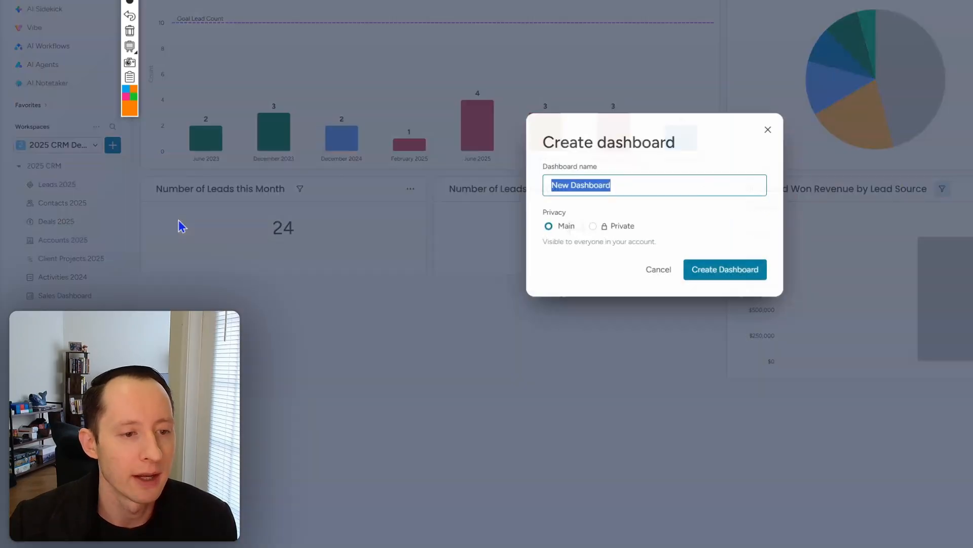
{"action": "type", "text": "Opportunities"}
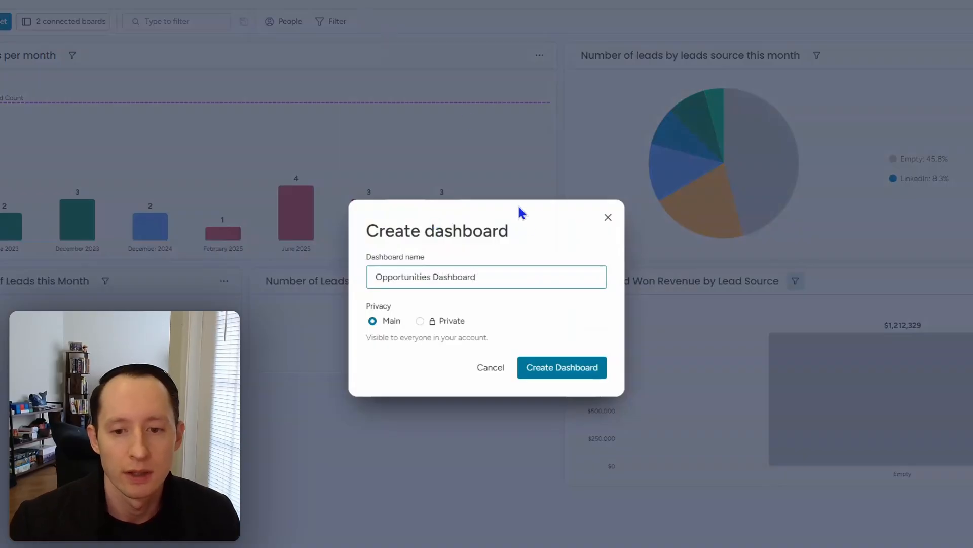
{"action": "left_click", "coordinate": [593, 371]}
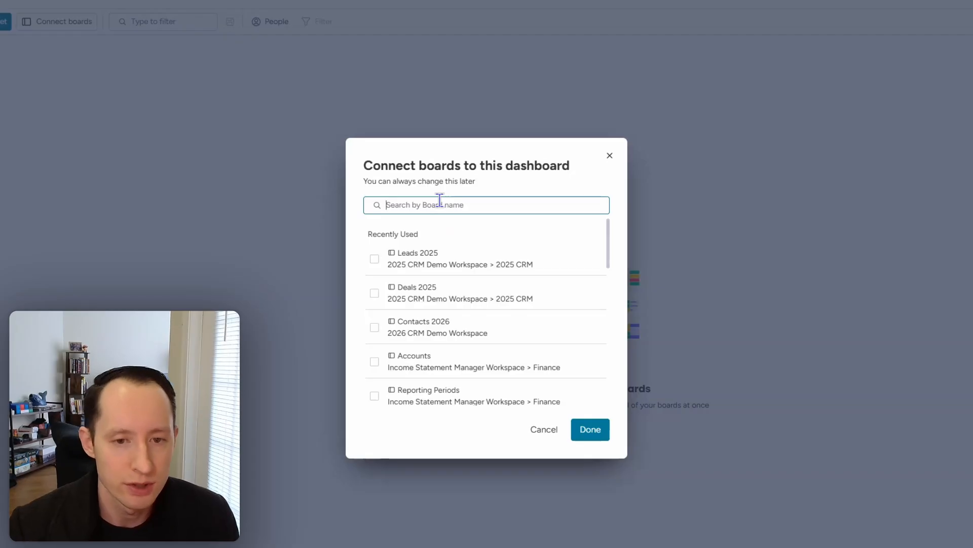
- Find the Deals 2025 board in the 2025 CRM folder and connect it to the new dashboard
{"action": "type", "text": "opp"}
{"action": "key", "text": "BackSpace"}
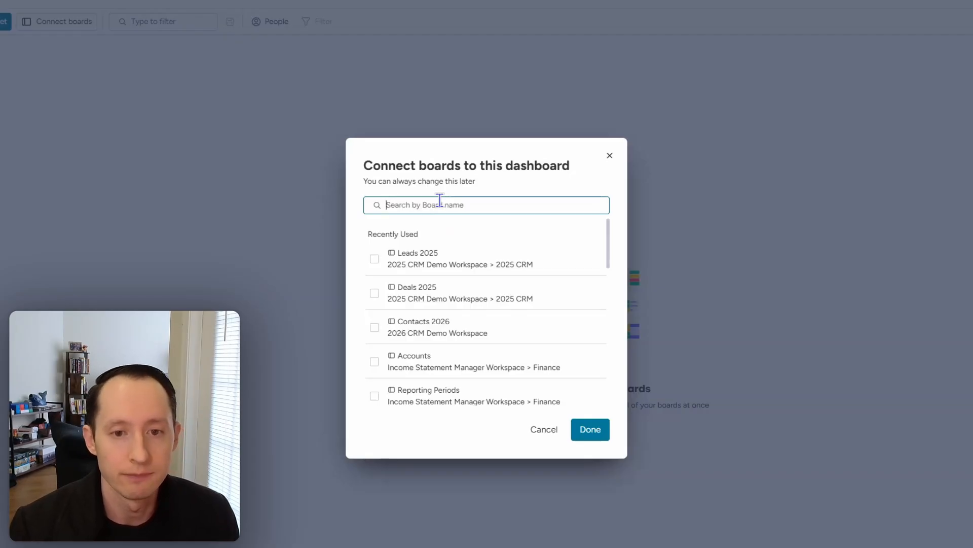
{"action": "type", "text": "deals"}
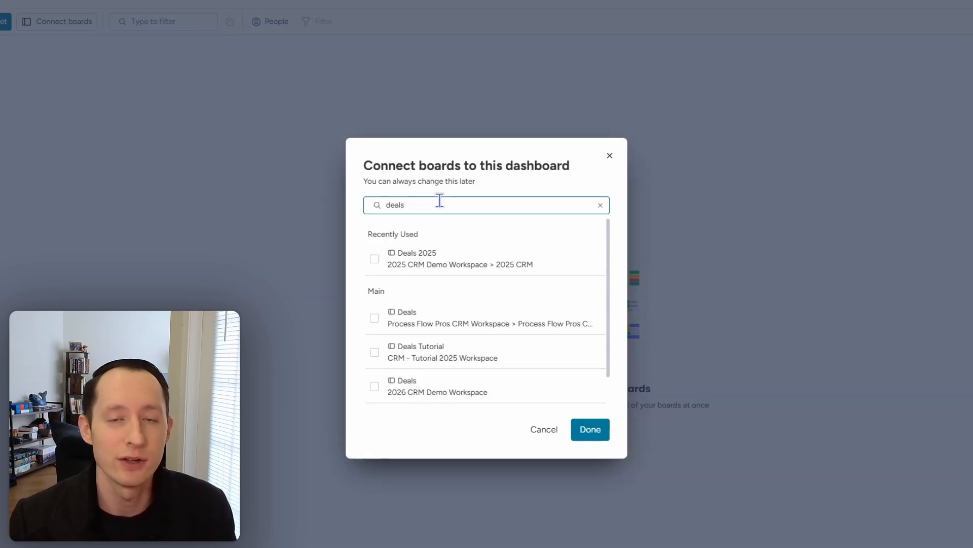
{"action": "left_click", "coordinate": [374, 260]}
{"action": "left_click", "coordinate": [587, 432]}
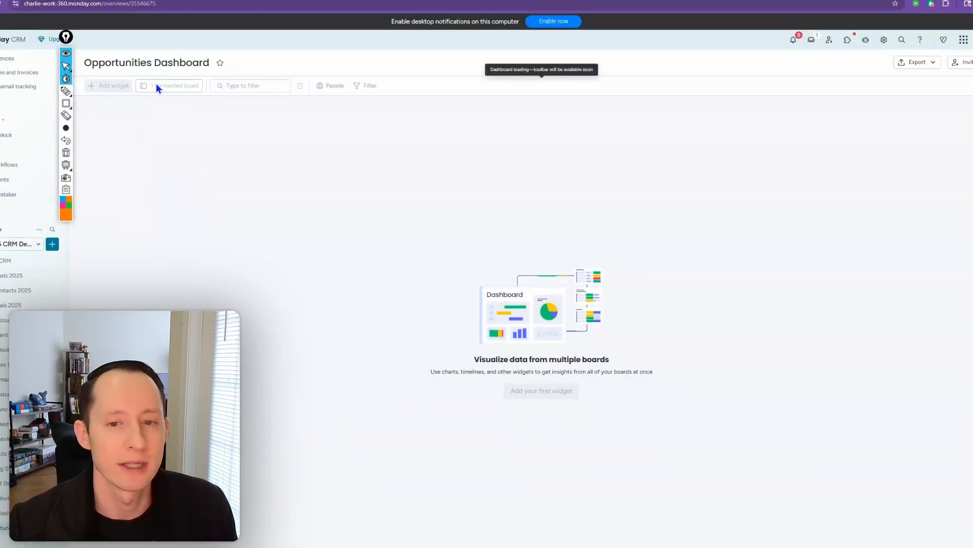
- Rename the dashboard "Deals Dashboard"
{"action": "double_click", "coordinate": [170, 78]}
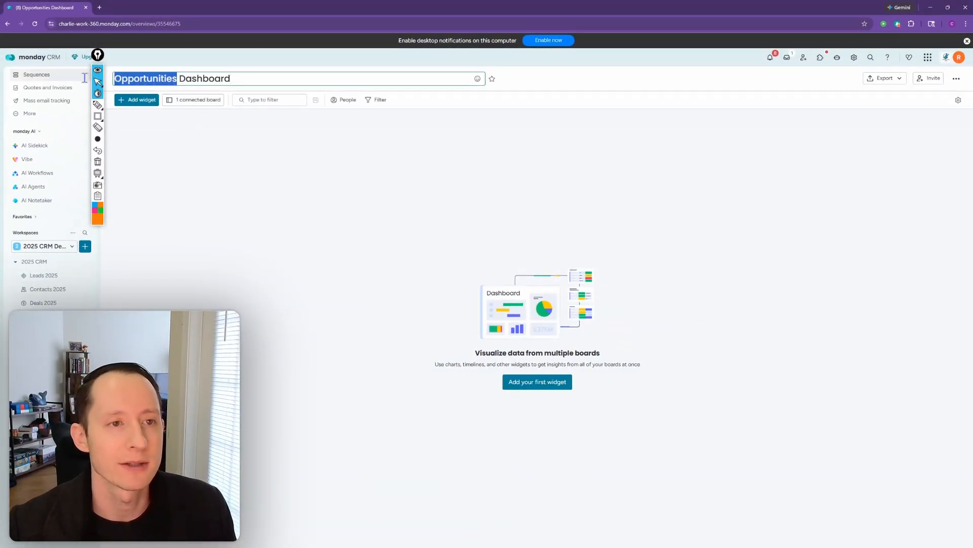
{"action": "type", "text": "Deals"}
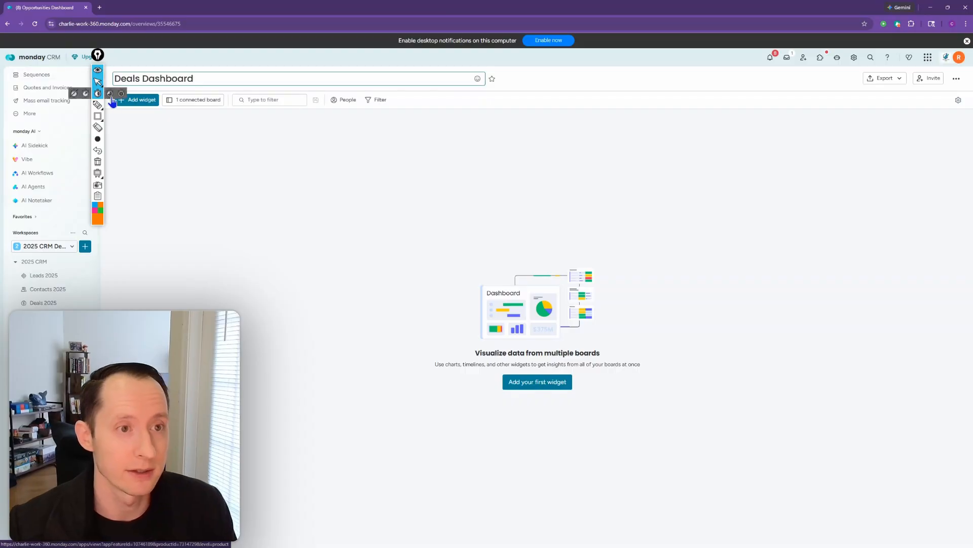
{"action": "left_click", "coordinate": [217, 170]}
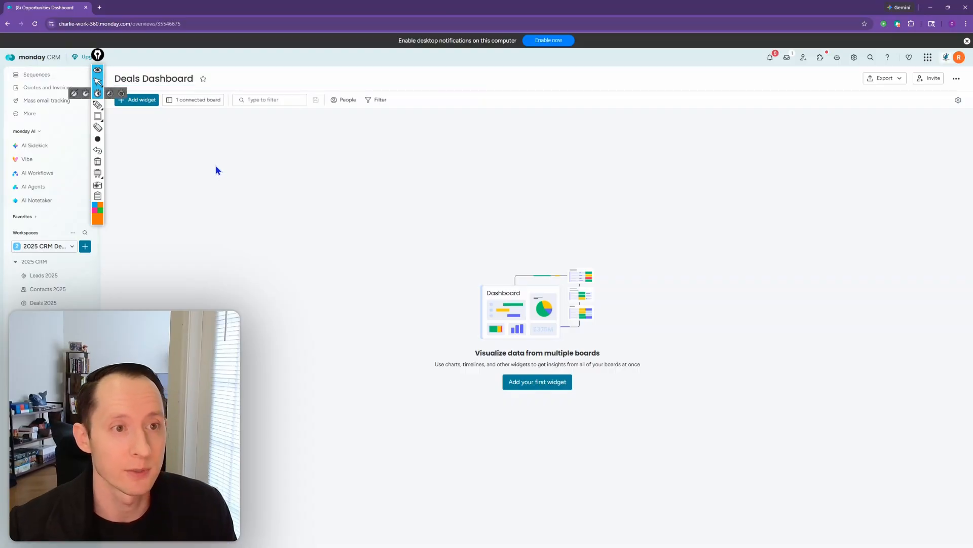
{"action": "left_click", "coordinate": [97, 55]}
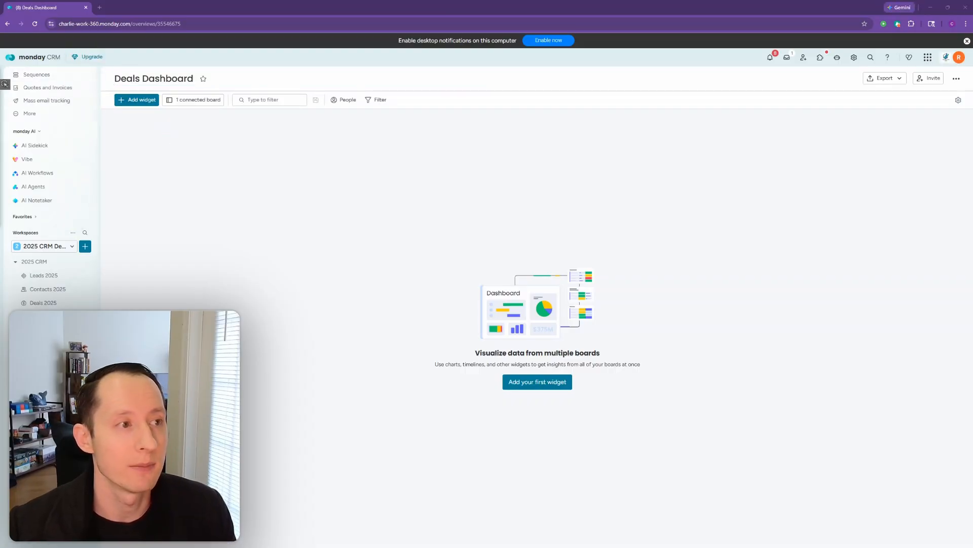
{"action": "left_click", "coordinate": [4, 84]}
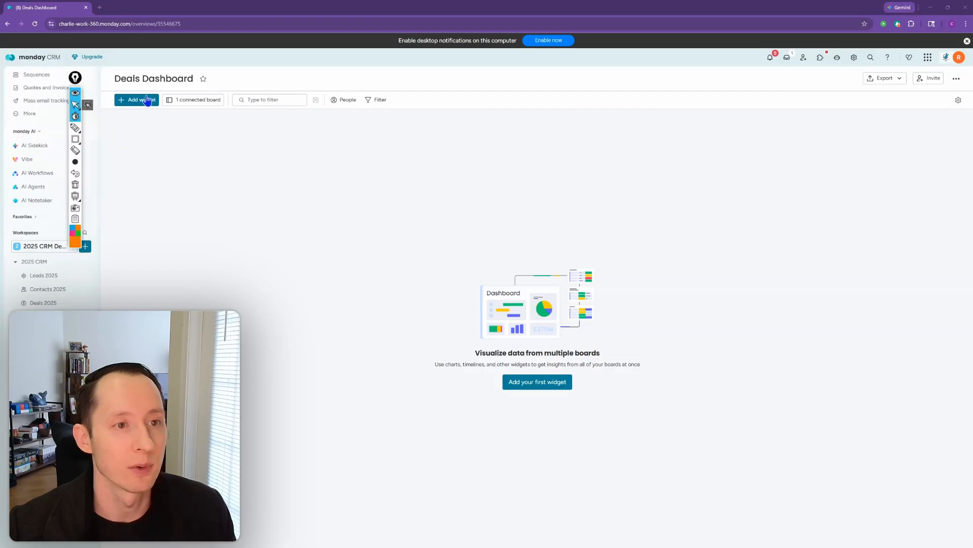
- Add a Gauge widget to the dashboard and open its settings
{"action": "left_click", "coordinate": [148, 101]}
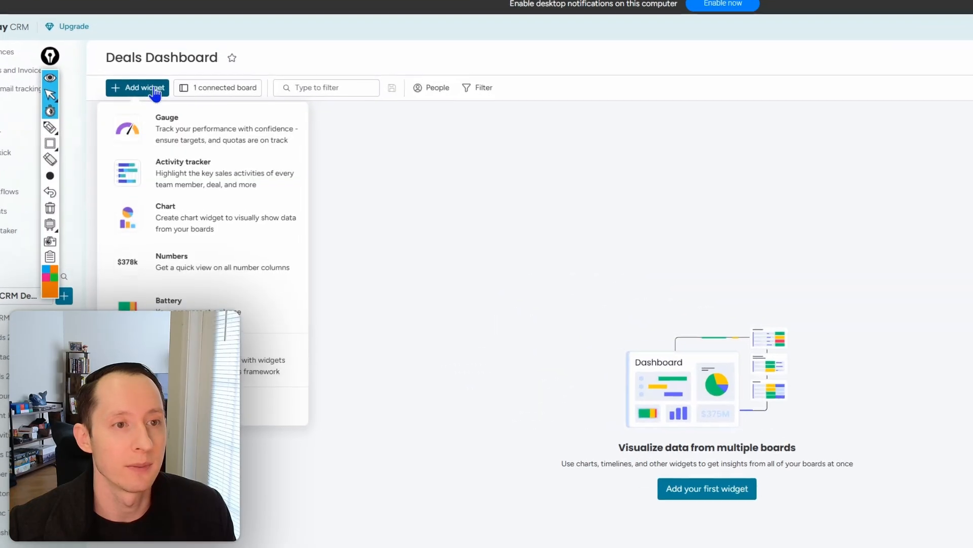
{"action": "left_click", "coordinate": [149, 134]}
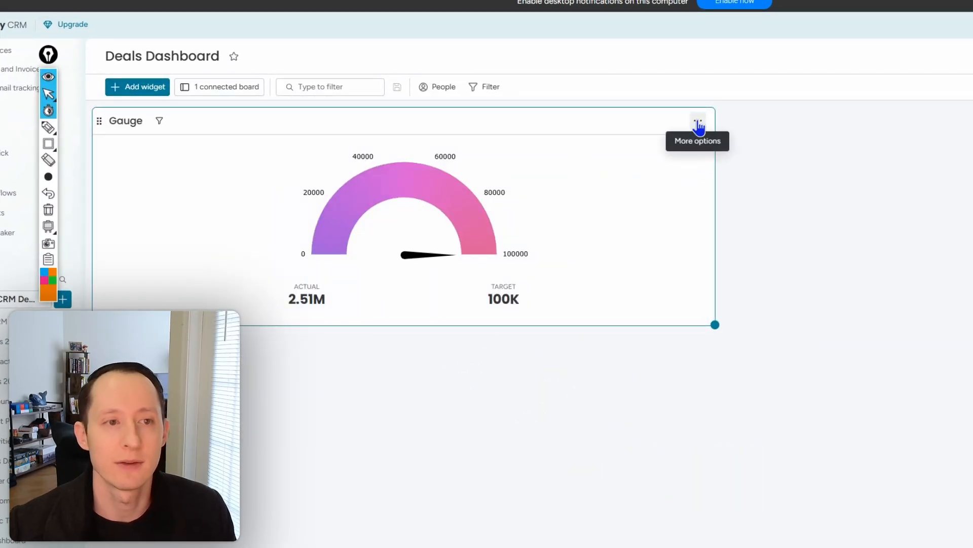
{"action": "left_click", "coordinate": [698, 120]}
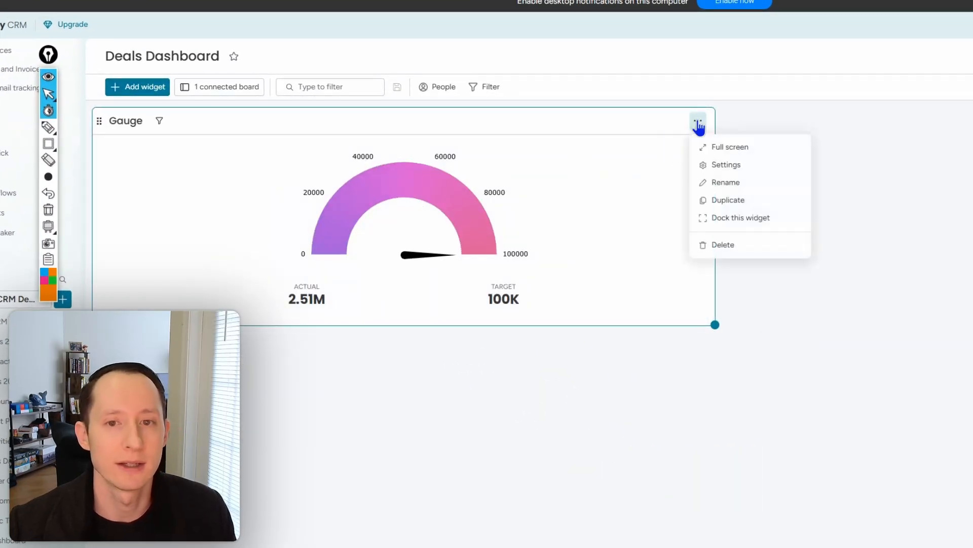
{"action": "left_click", "coordinate": [724, 167]}
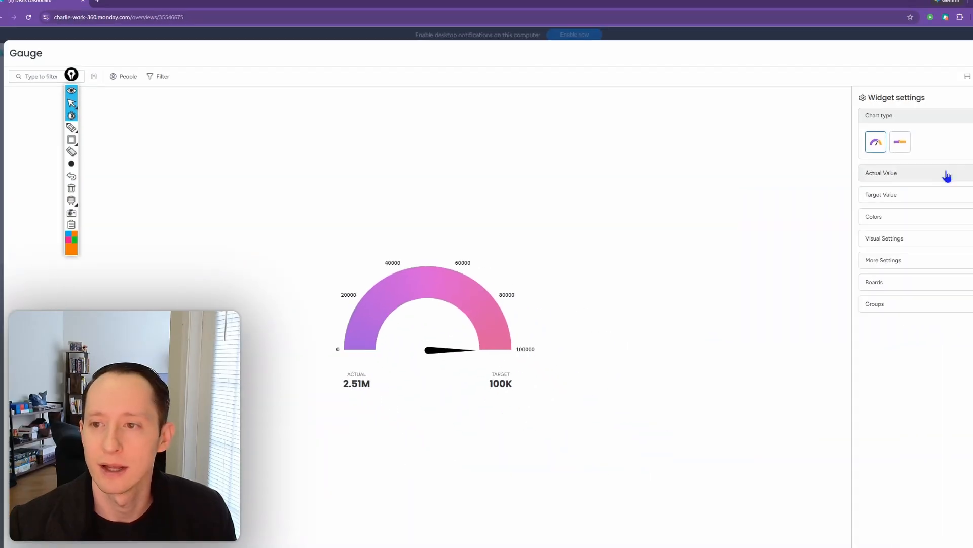
- Set the gauge's actual value to Deal Value from Deals 2025, connected one by one, and title it "2026 Closed Won Revenue"
{"action": "left_click", "coordinate": [947, 174]}
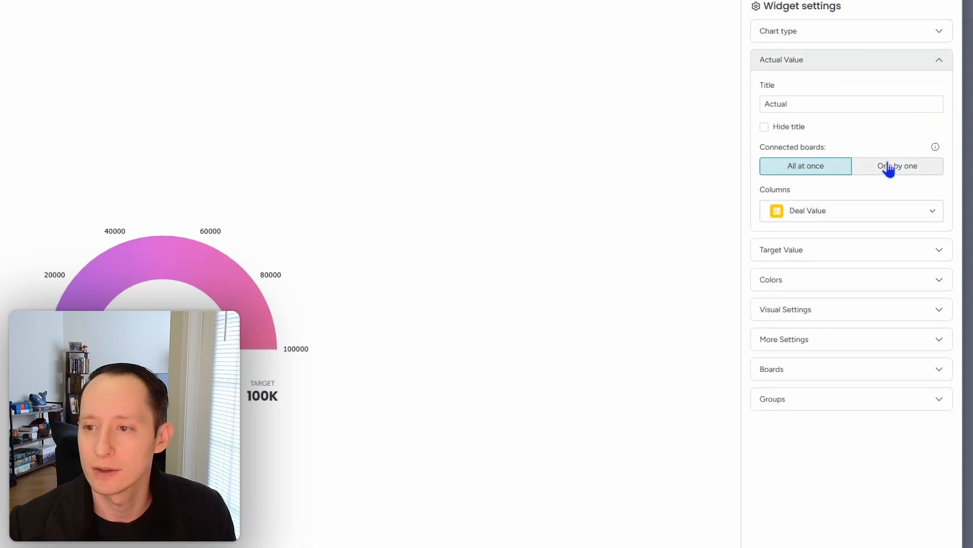
{"action": "left_click", "coordinate": [889, 167]}
{"action": "left_click", "coordinate": [870, 210]}
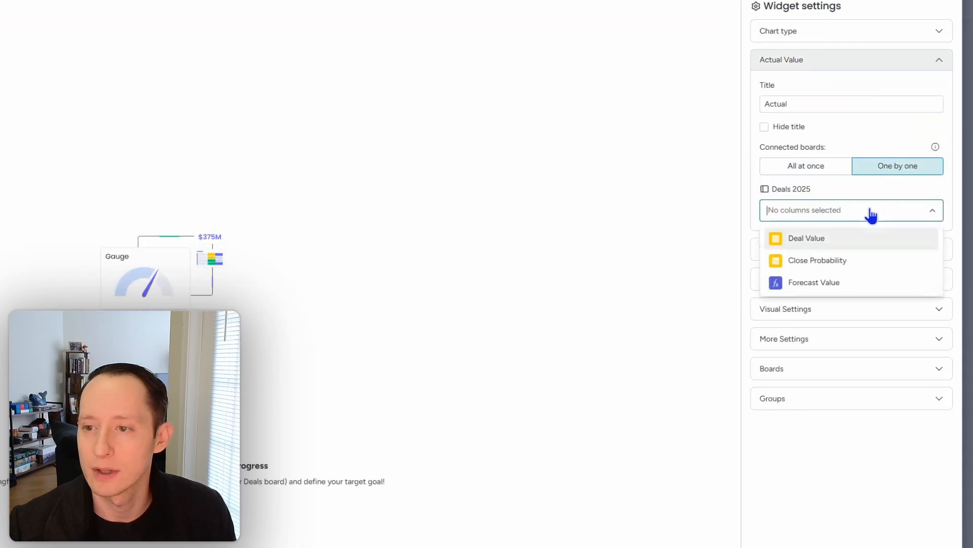
{"action": "left_click", "coordinate": [861, 240]}
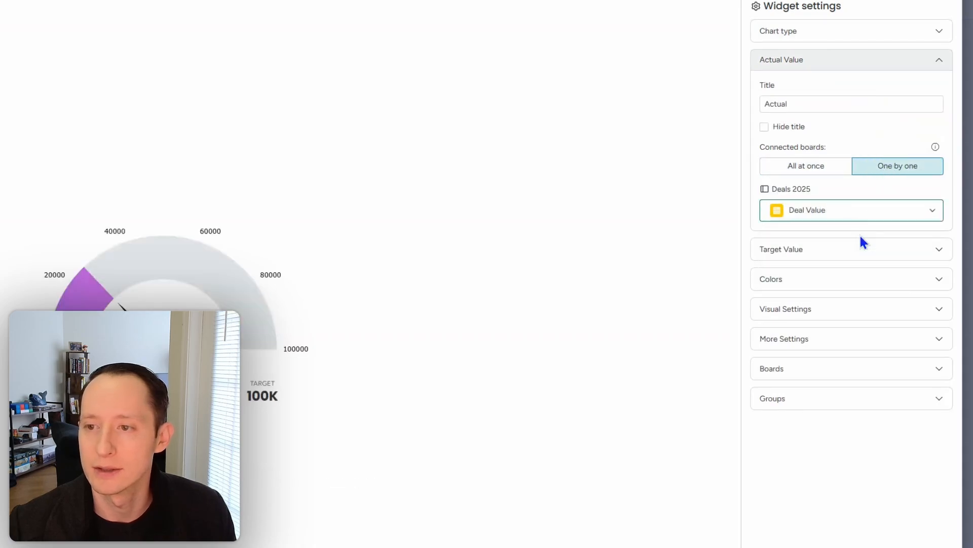
{"action": "double_click", "coordinate": [796, 103]}
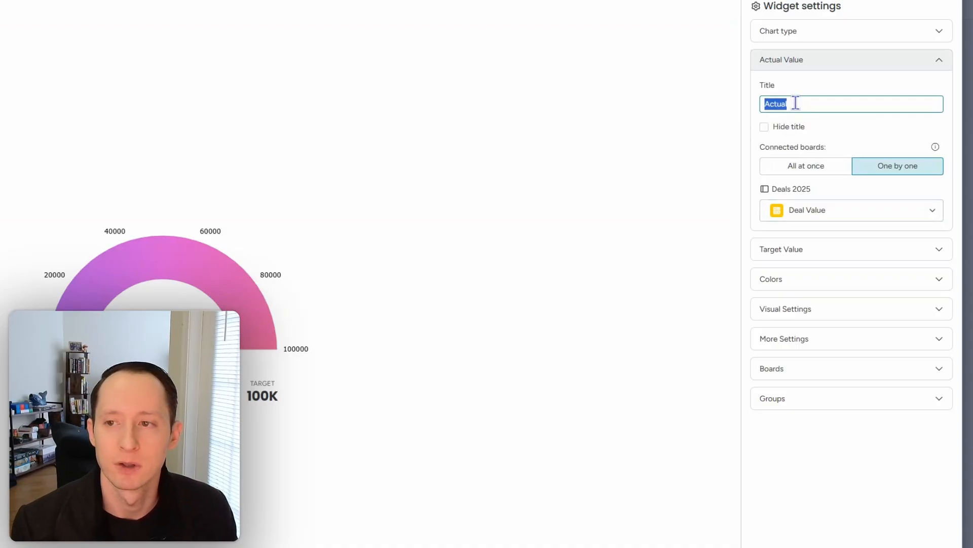
{"action": "type", "text": "2026 Closed Won Revenue"}
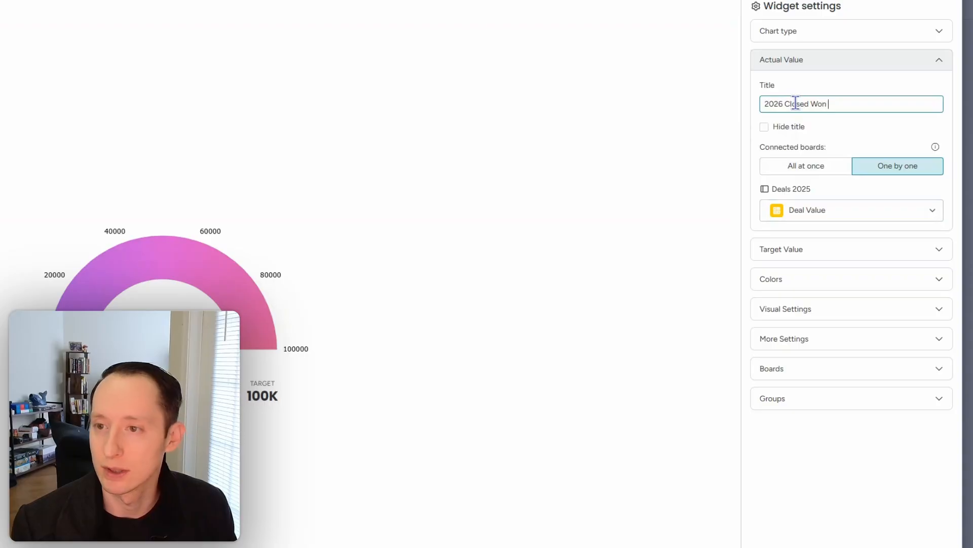
{"action": "left_click", "coordinate": [839, 128]}
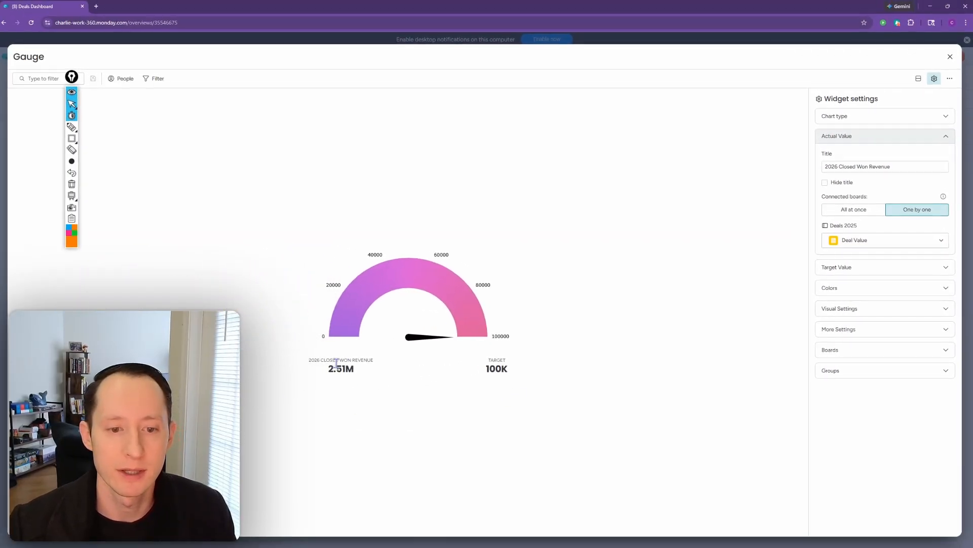
- Set the gauge's goal target to 20000000
{"action": "left_click", "coordinate": [858, 267]}
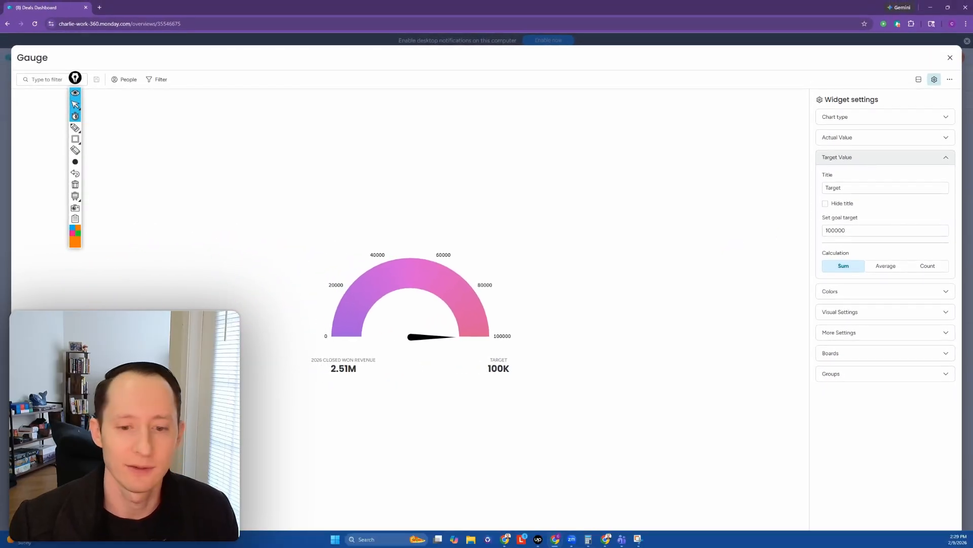
{"action": "double_click", "coordinate": [849, 231]}
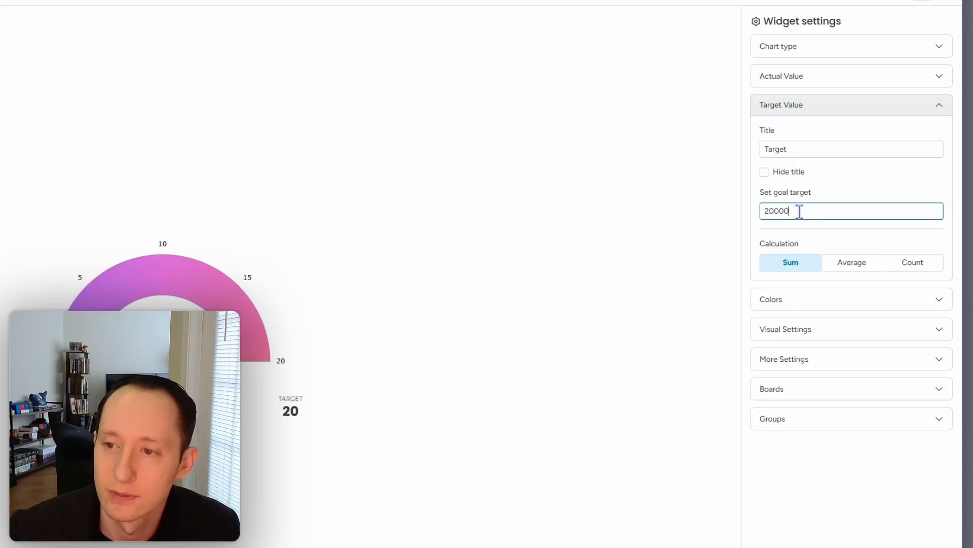
{"action": "type", "text": "000"}
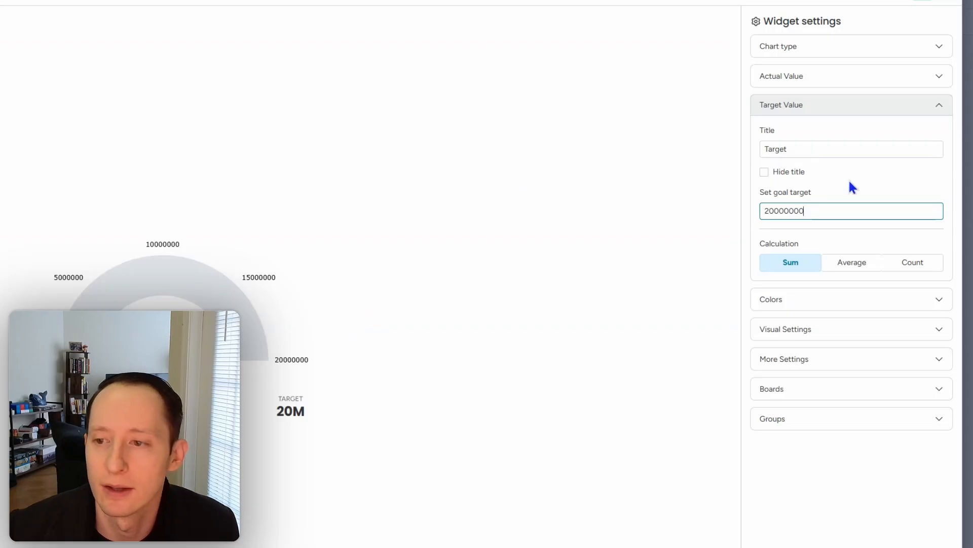
- Color the gauge's bar green with a black needle, using the Gradient color mode
{"action": "left_click", "coordinate": [857, 299]}
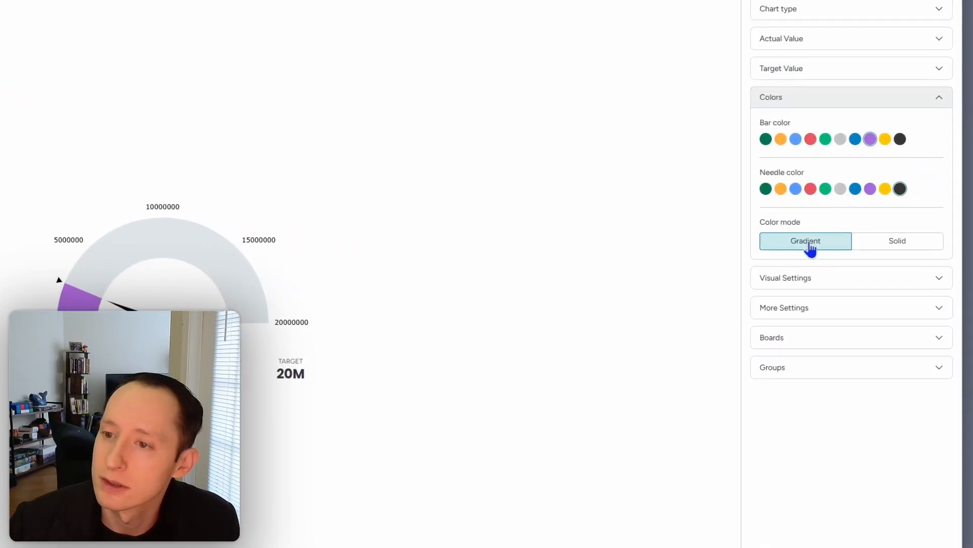
{"action": "left_click", "coordinate": [812, 142]}
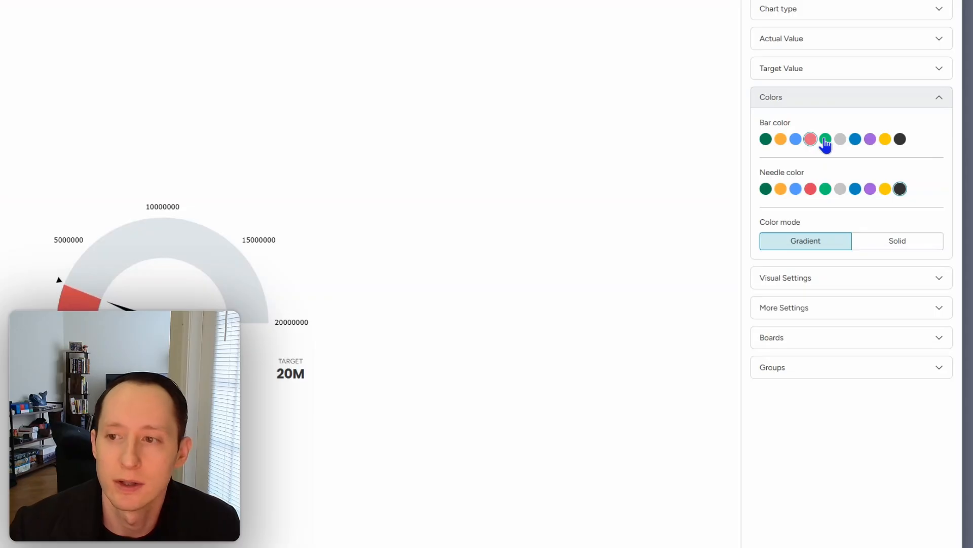
{"action": "left_click", "coordinate": [825, 141]}
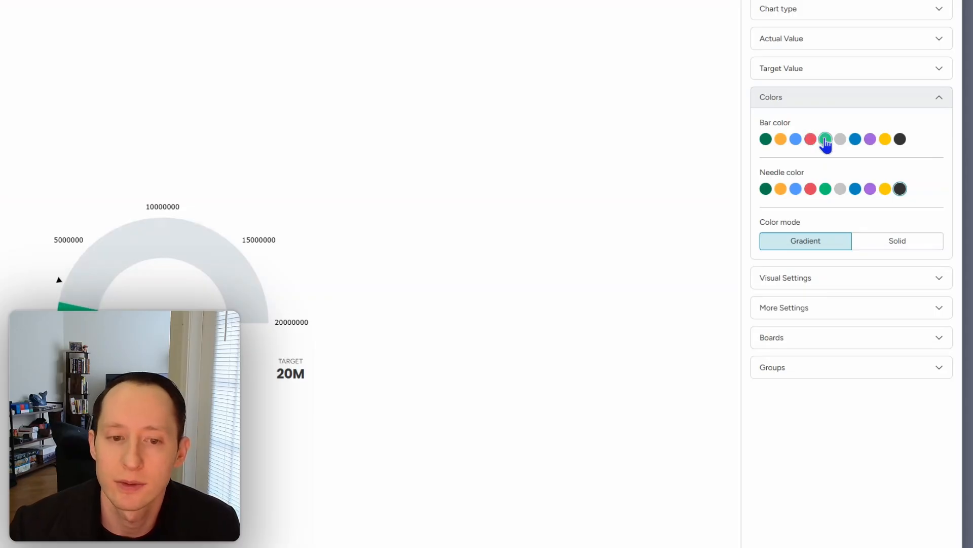
{"action": "left_click", "coordinate": [798, 193]}
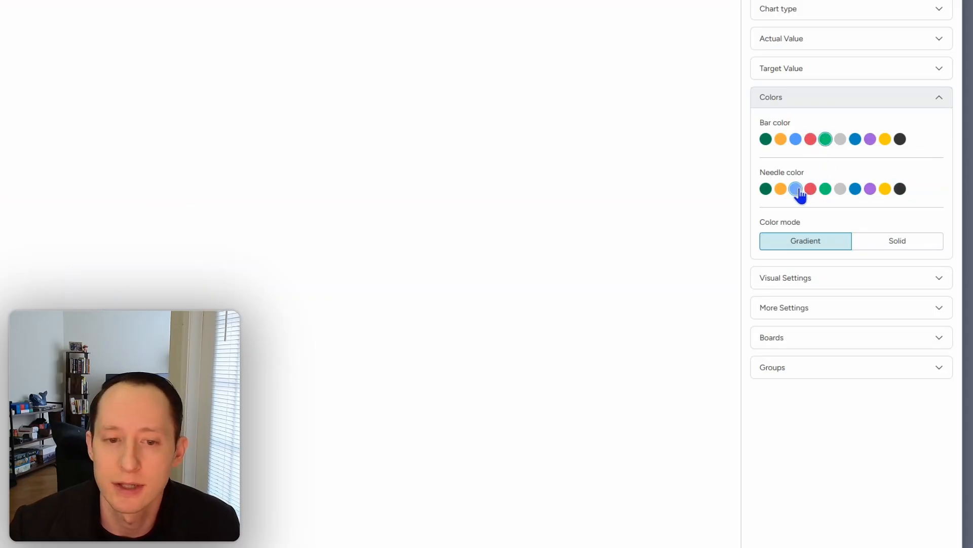
{"action": "left_click", "coordinate": [900, 190]}
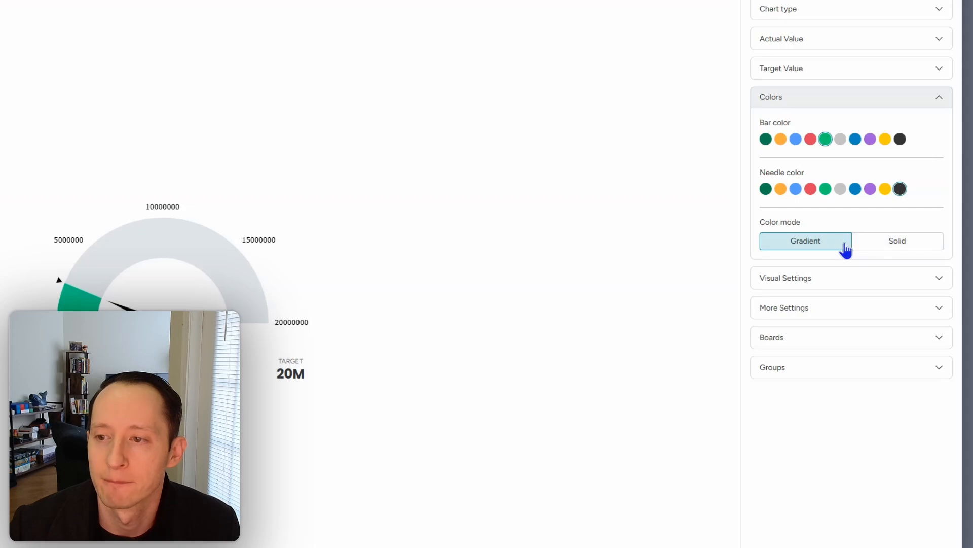
{"action": "left_click", "coordinate": [865, 240]}
{"action": "left_click", "coordinate": [837, 245]}
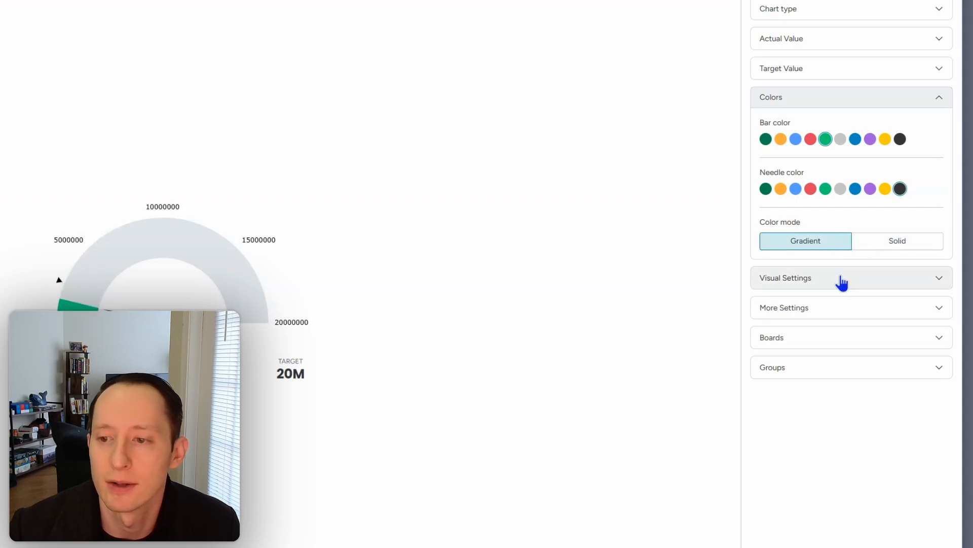
- Try hiding the gauge's labels and restore them
{"action": "left_click", "coordinate": [840, 279]}
{"action": "left_click", "coordinate": [765, 153]}
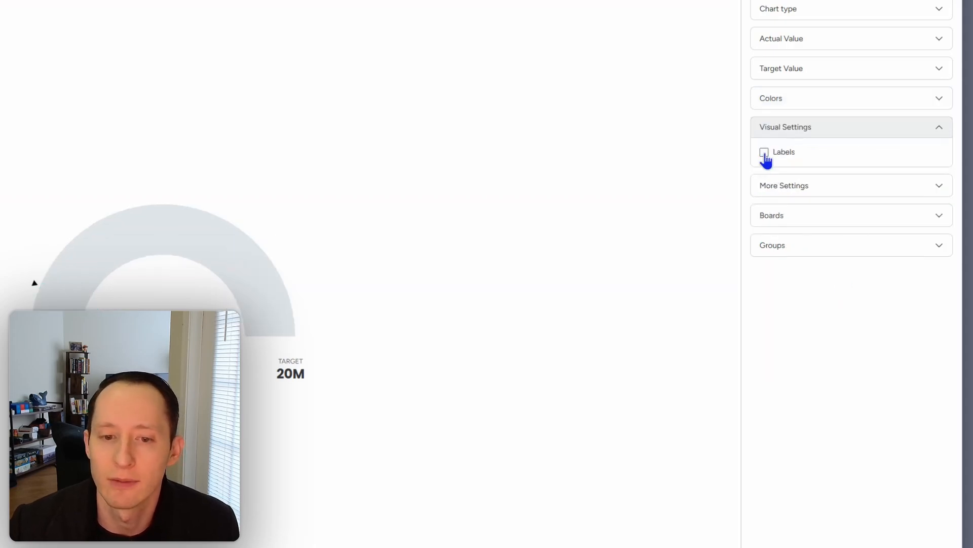
{"action": "left_click", "coordinate": [765, 153]}
- Set the gauge's unit to the dollar sign
{"action": "left_click", "coordinate": [836, 231]}
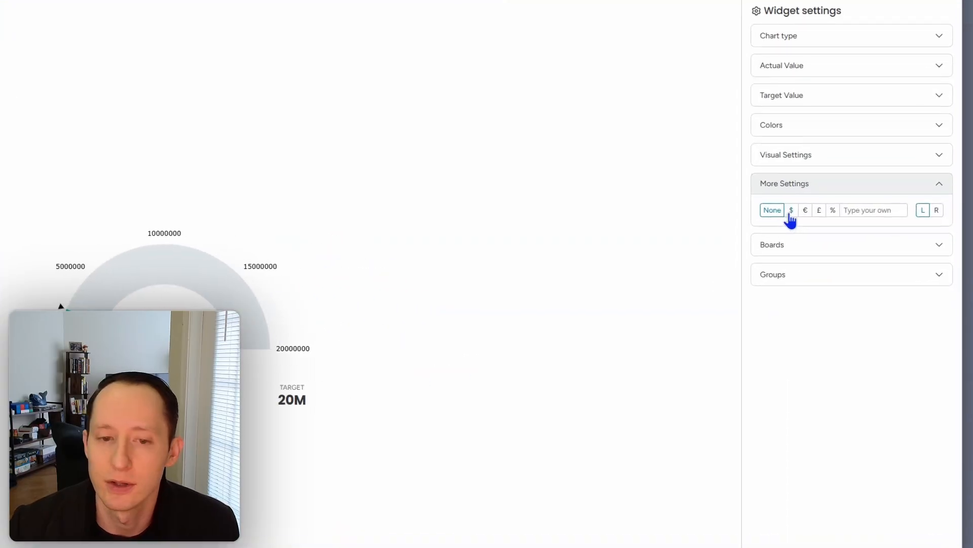
{"action": "left_click", "coordinate": [791, 210]}
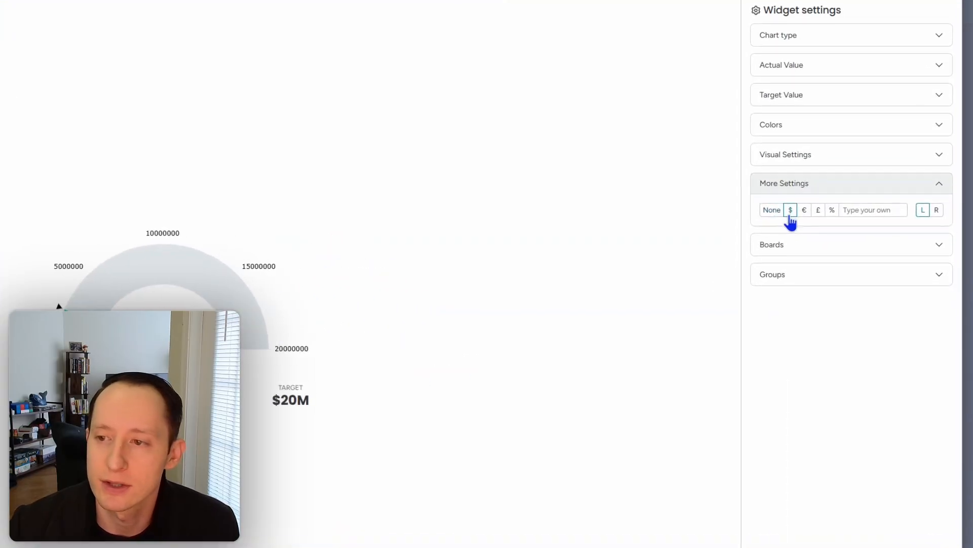
{"action": "left_click", "coordinate": [804, 211]}
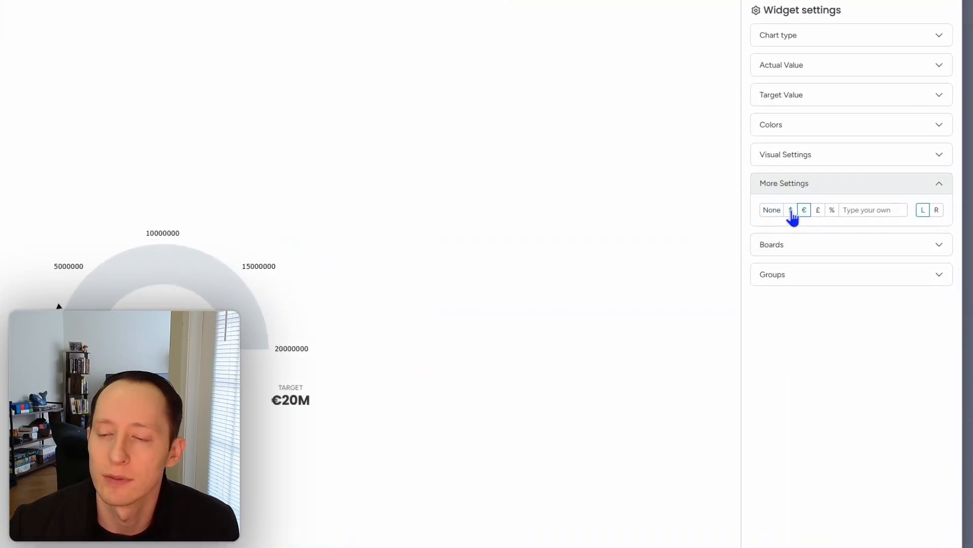
{"action": "left_click", "coordinate": [791, 211]}
- Limit the gauge to the Closed Won group of Deals 2025, excluding all other groups
{"action": "left_click", "coordinate": [799, 246]}
{"action": "left_click", "coordinate": [843, 459]}
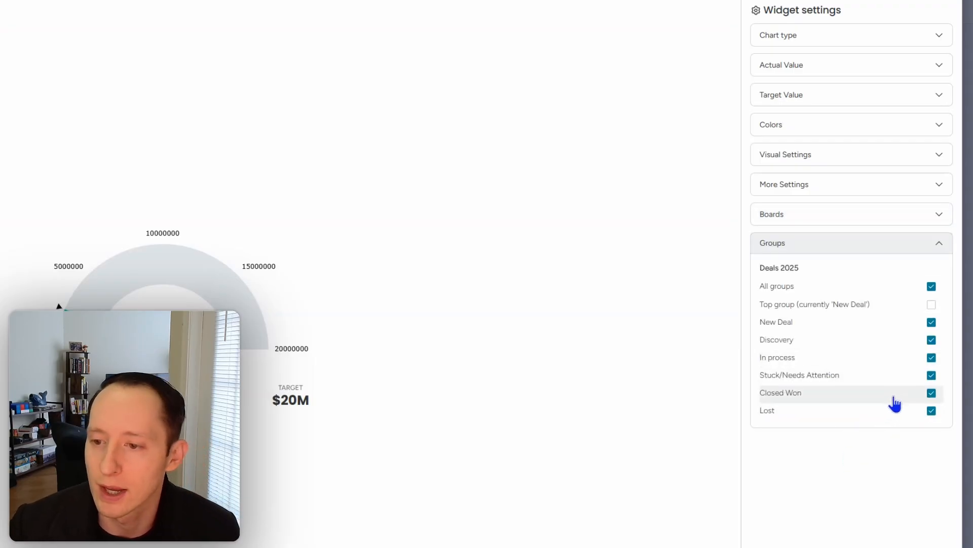
{"action": "left_click", "coordinate": [932, 411]}
{"action": "left_click", "coordinate": [932, 376]}
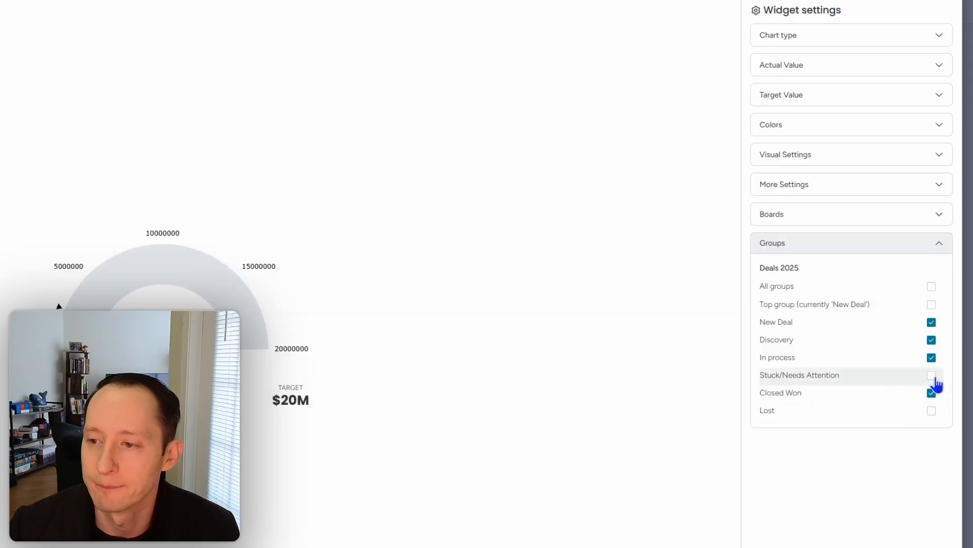
{"action": "left_click", "coordinate": [931, 357]}
{"action": "left_click", "coordinate": [932, 340]}
{"action": "left_click", "coordinate": [932, 322]}
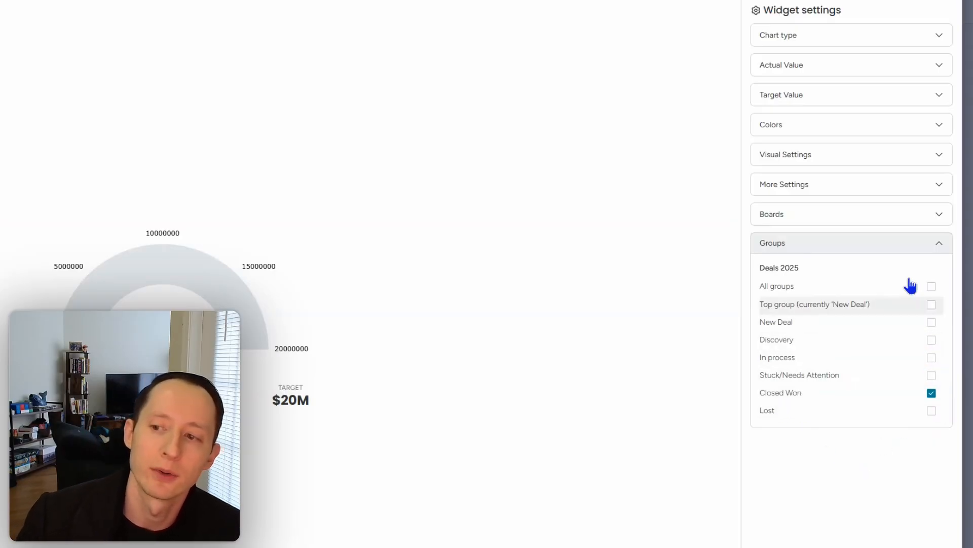
{"action": "left_click", "coordinate": [939, 242]}
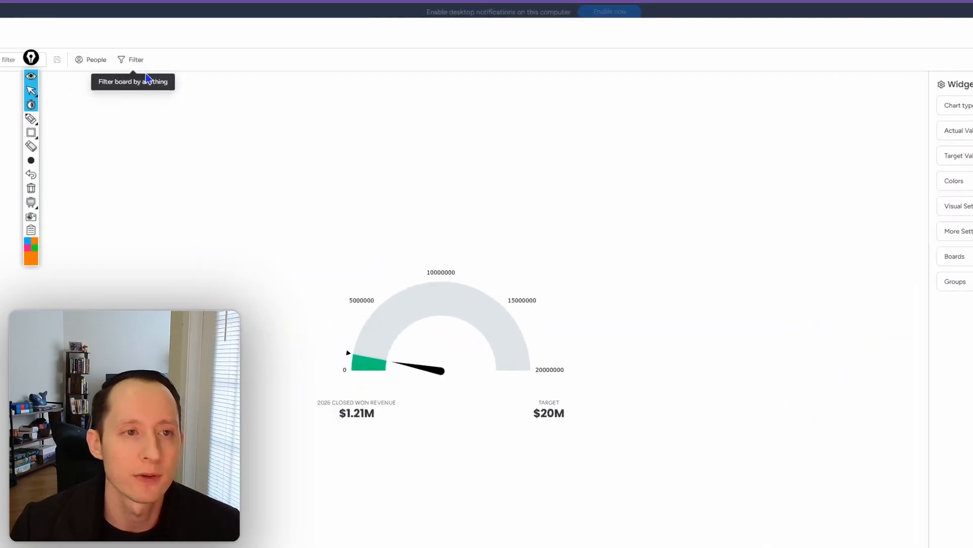
- Filter the gauge to items whose Stage is Won across all boards
{"action": "left_click", "coordinate": [130, 59]}
{"action": "left_click", "coordinate": [294, 145]}
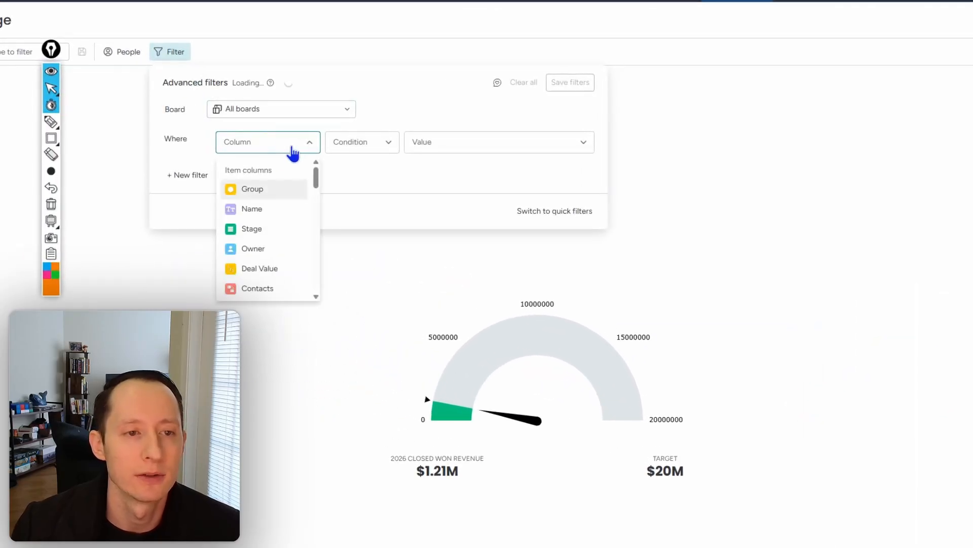
{"action": "left_click", "coordinate": [273, 228]}
{"action": "left_click", "coordinate": [450, 155]}
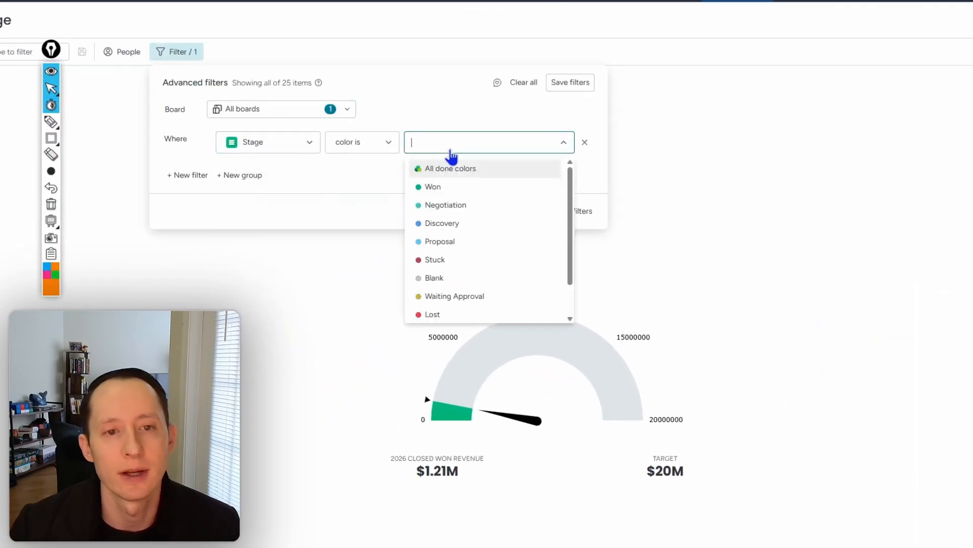
{"action": "scroll", "coordinate": [494, 289], "scroll_direction": "down", "scroll_amount": 2}
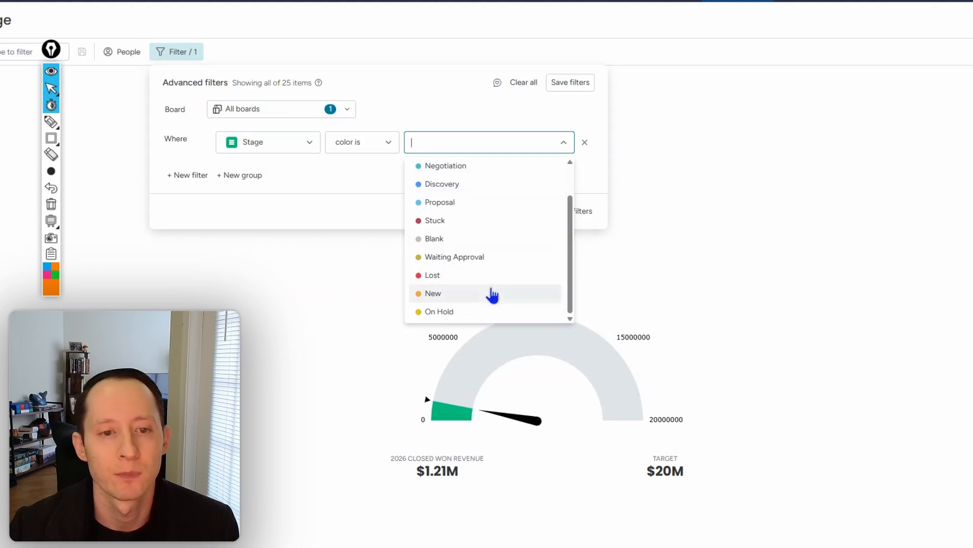
{"action": "scroll", "coordinate": [491, 272], "scroll_direction": "up", "scroll_amount": 2}
{"action": "left_click", "coordinate": [468, 188]}
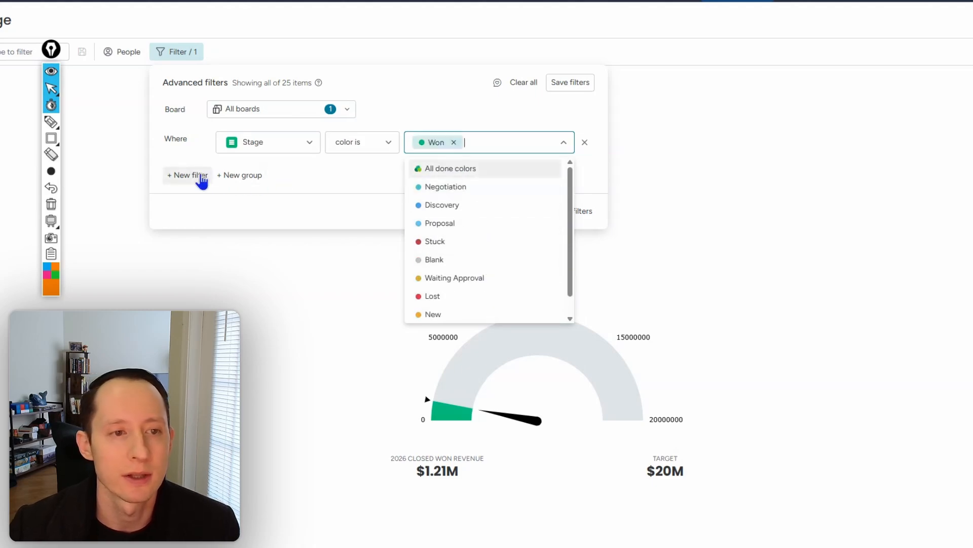
- Add a second gauge filter condition, joined with And, on the Closed Won/Lost Date column
{"action": "left_click", "coordinate": [187, 177]}
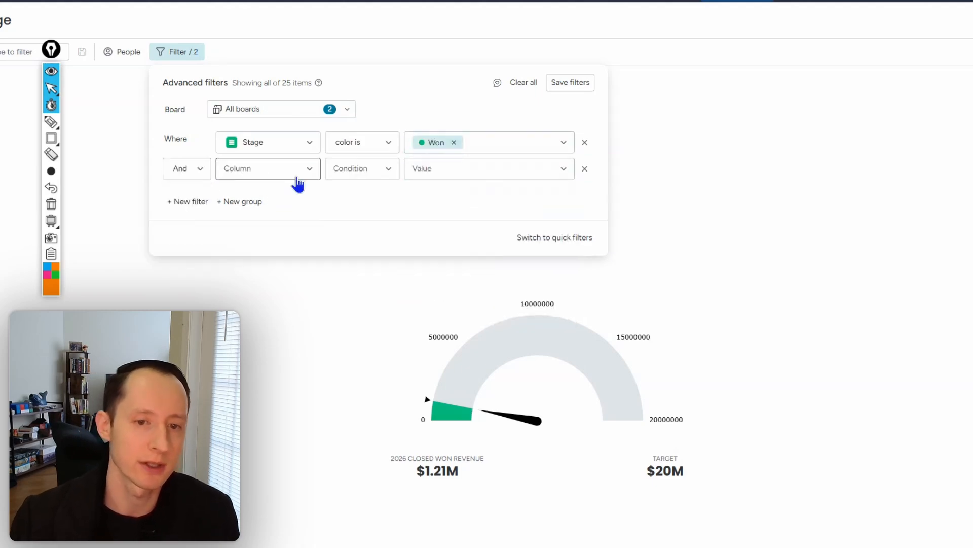
{"action": "left_click", "coordinate": [298, 175]}
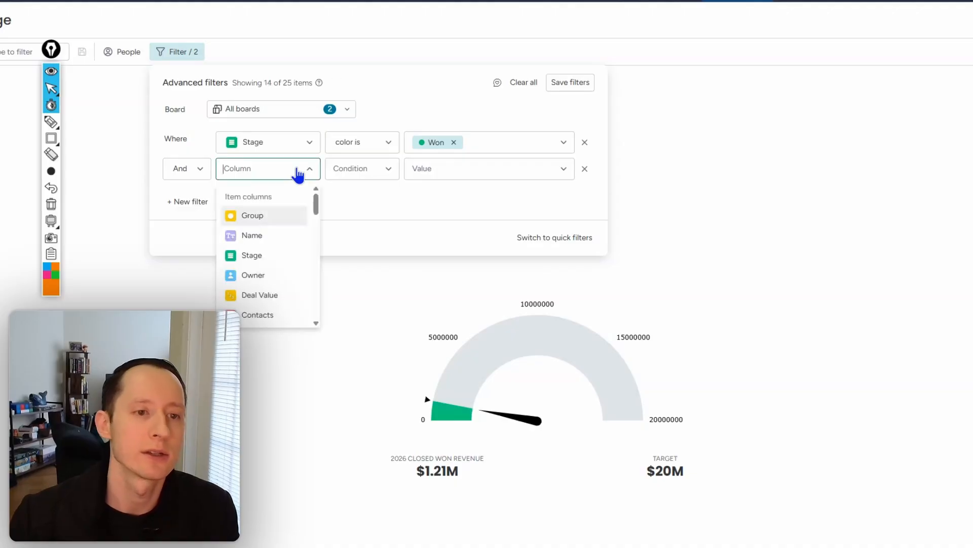
{"action": "scroll", "coordinate": [282, 238], "scroll_direction": "down", "scroll_amount": 1}
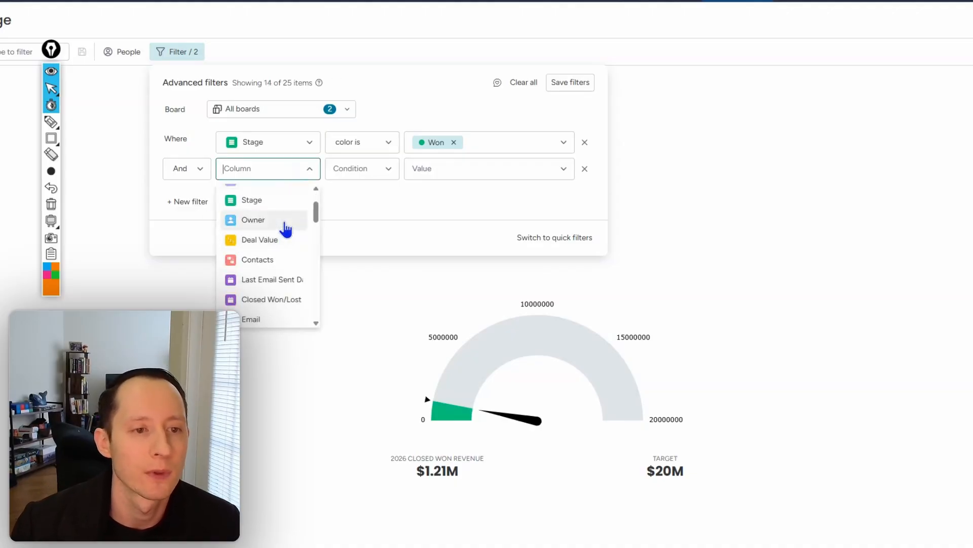
{"action": "scroll", "coordinate": [285, 229], "scroll_direction": "up", "scroll_amount": 1}
{"action": "left_click_drag", "start_coordinate": [317, 199], "coordinate": [319, 227]}
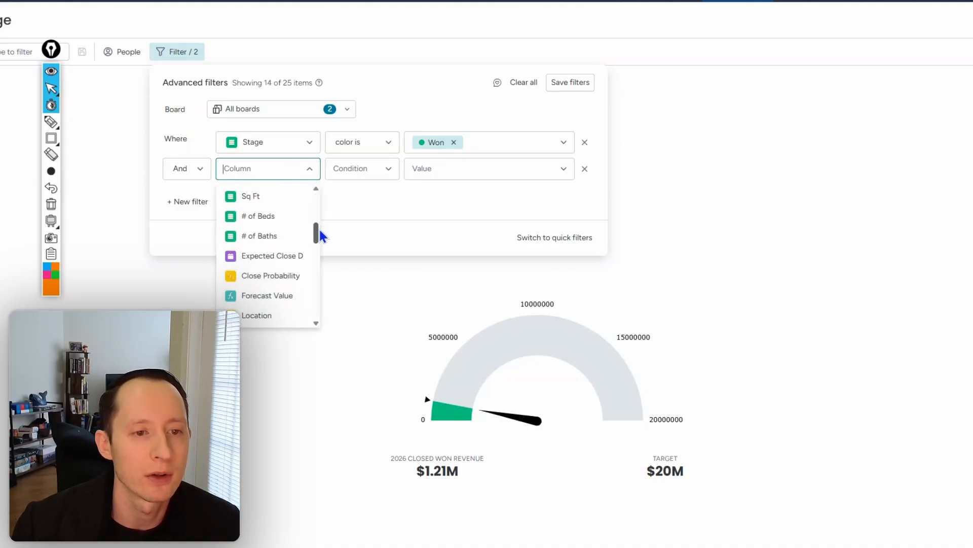
{"action": "type", "text": "won"}
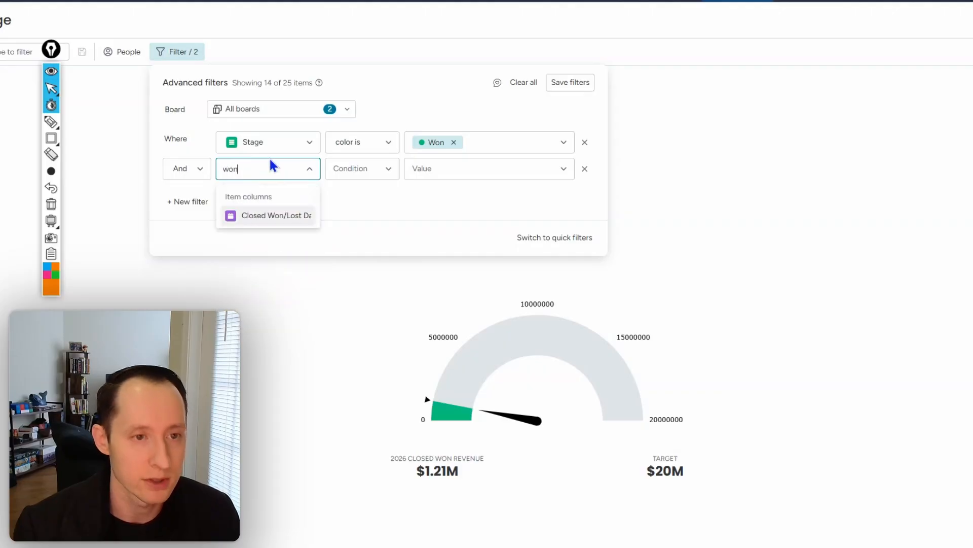
{"action": "left_click", "coordinate": [274, 218]}
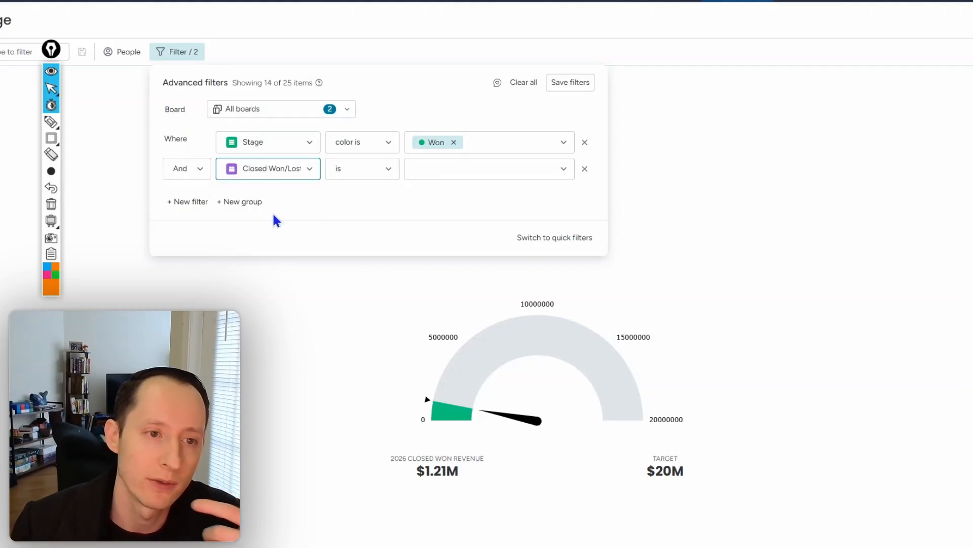
- Set the closed date condition to "is between" with a start date of Jan 1, 2026
{"action": "left_click", "coordinate": [389, 175]}
{"action": "scroll", "coordinate": [394, 223], "scroll_direction": "down", "scroll_amount": 1}
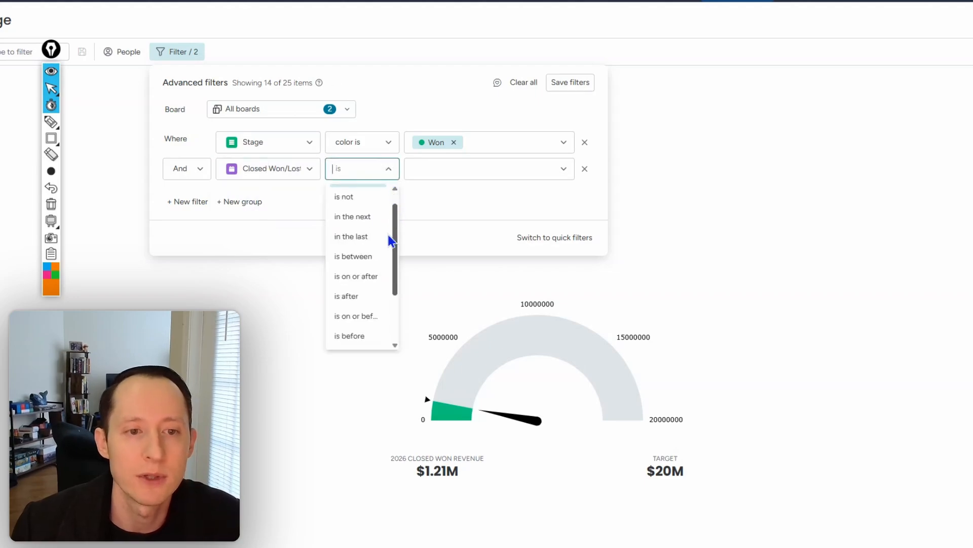
{"action": "left_click", "coordinate": [372, 257]}
{"action": "left_click", "coordinate": [480, 175]}
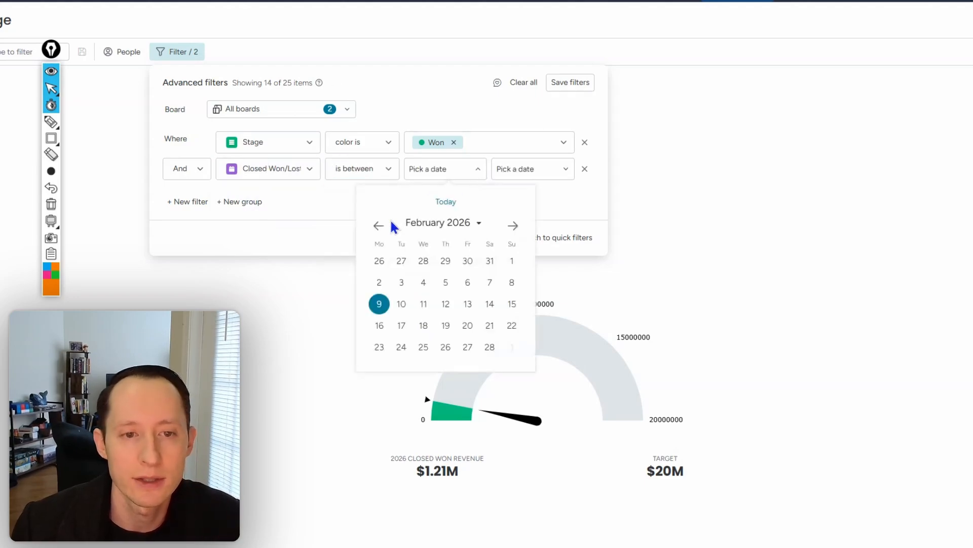
{"action": "left_click", "coordinate": [378, 225]}
{"action": "left_click", "coordinate": [378, 226]}
{"action": "left_click", "coordinate": [512, 226]}
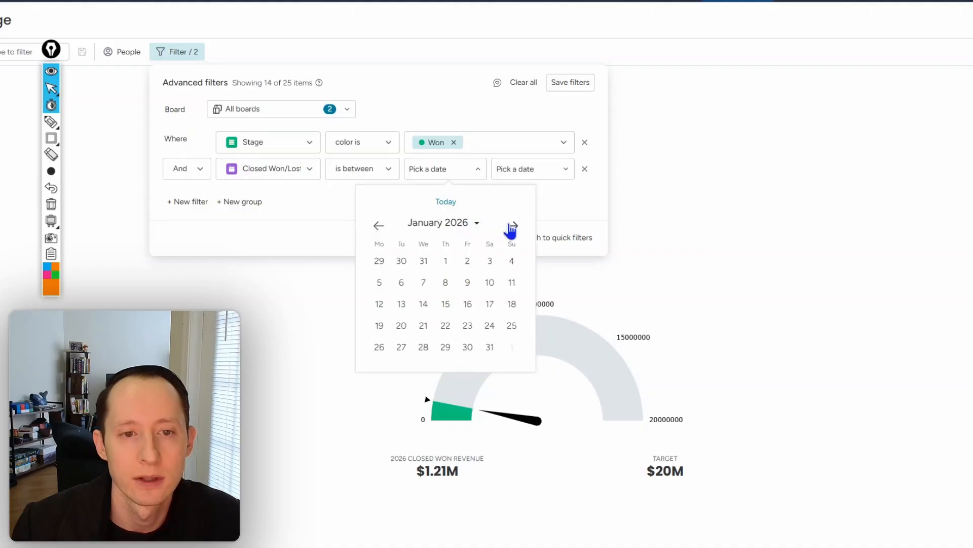
{"action": "left_click", "coordinate": [446, 261]}
- Set the end date of the closed date range to Dec 30, 2026
{"action": "left_click", "coordinate": [530, 180]}
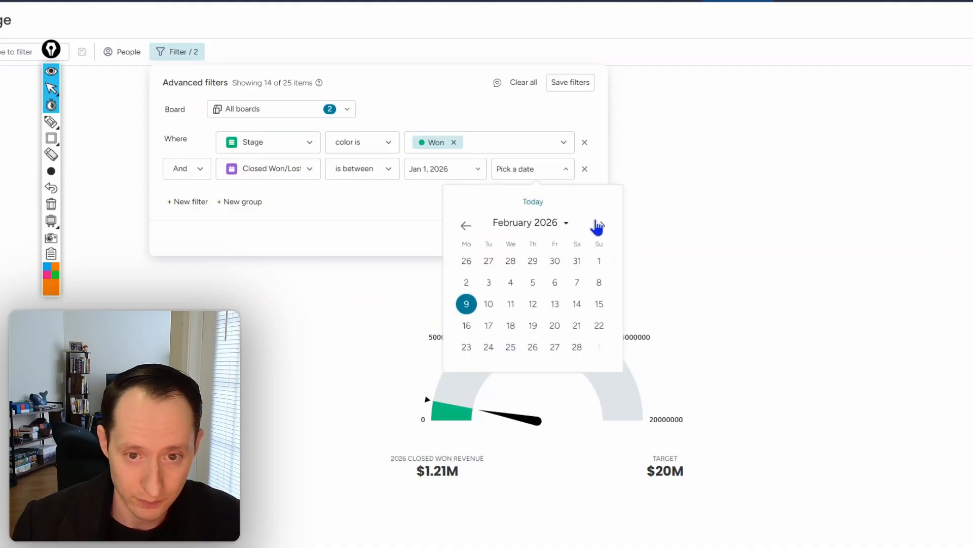
{"action": "left_click", "coordinate": [600, 225]}
{"action": "left_click", "coordinate": [601, 225]}
{"action": "left_click", "coordinate": [600, 225]}
{"action": "left_click", "coordinate": [601, 225]}
{"action": "left_click", "coordinate": [600, 225]}
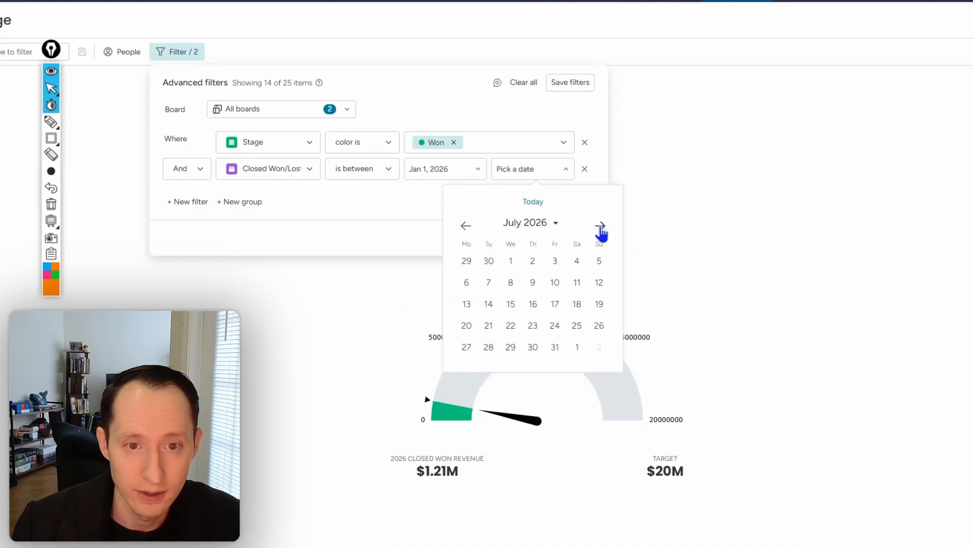
{"action": "left_click", "coordinate": [600, 225]}
{"action": "left_click", "coordinate": [600, 225]}
{"action": "left_click", "coordinate": [600, 225]}
{"action": "left_click", "coordinate": [600, 225]}
{"action": "left_click", "coordinate": [600, 225]}
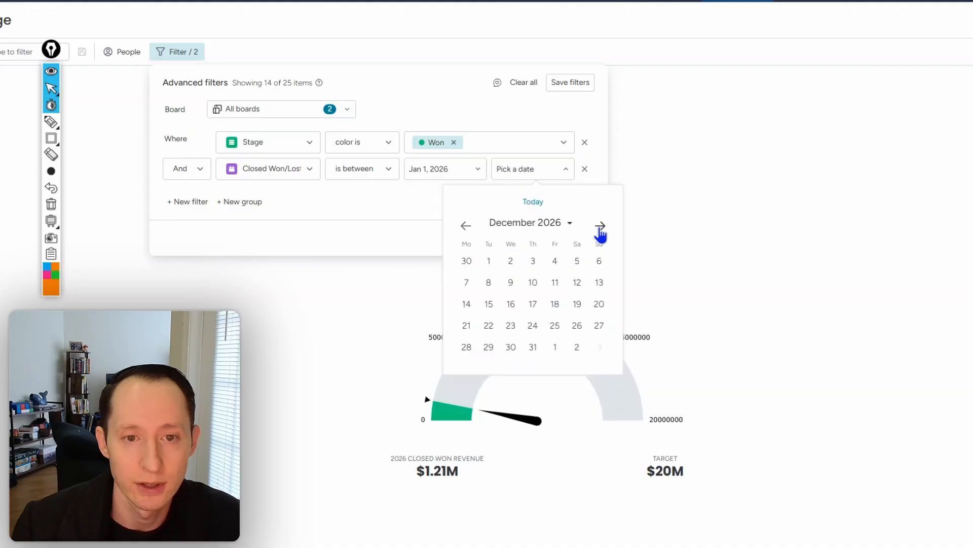
{"action": "left_click", "coordinate": [511, 347]}
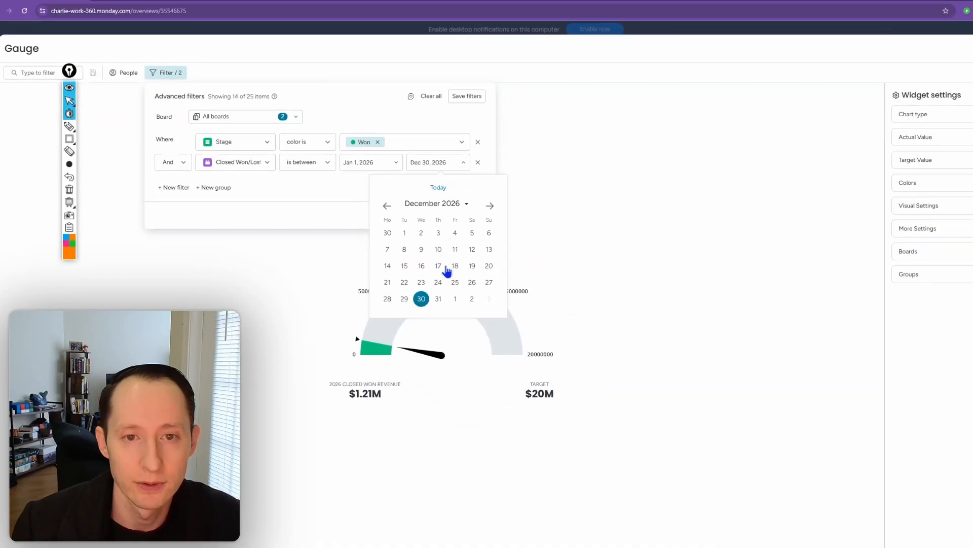
- Save the gauge's filters and recheck the saved conditions
{"action": "left_click", "coordinate": [476, 99]}
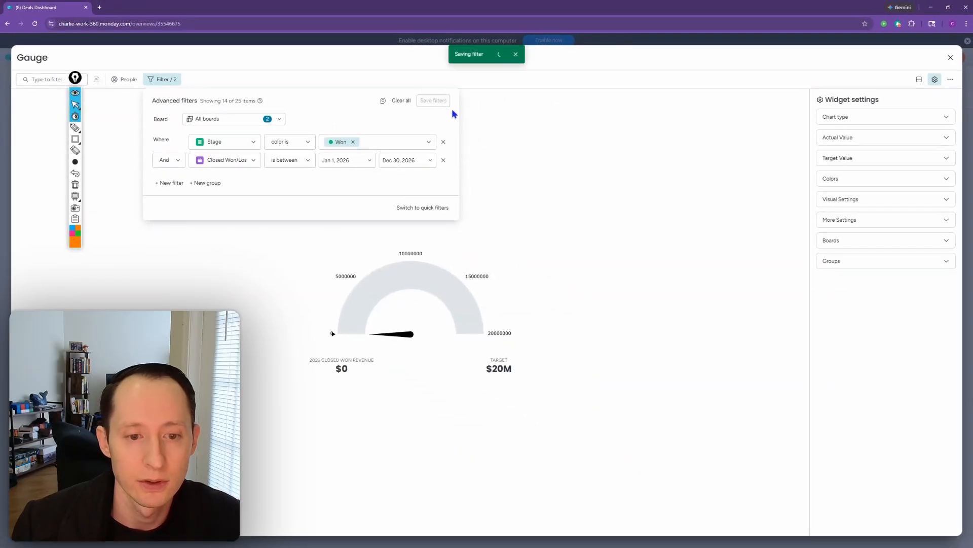
{"action": "left_click", "coordinate": [506, 183]}
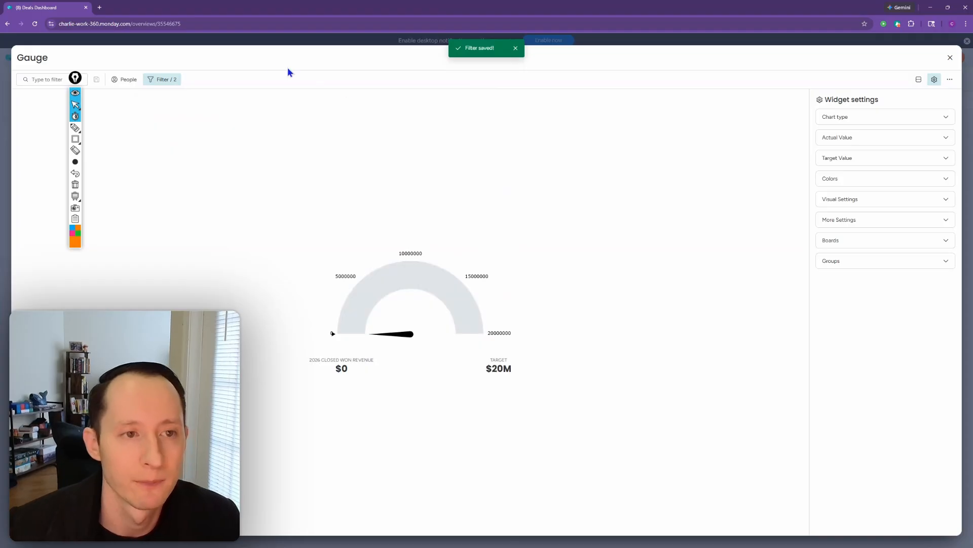
{"action": "left_click", "coordinate": [161, 79]}
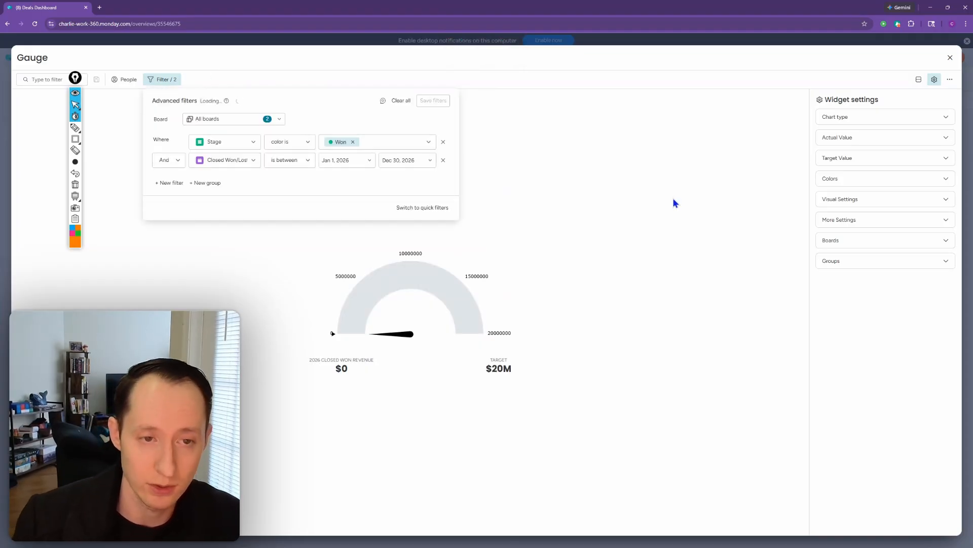
{"action": "left_click", "coordinate": [607, 229]}
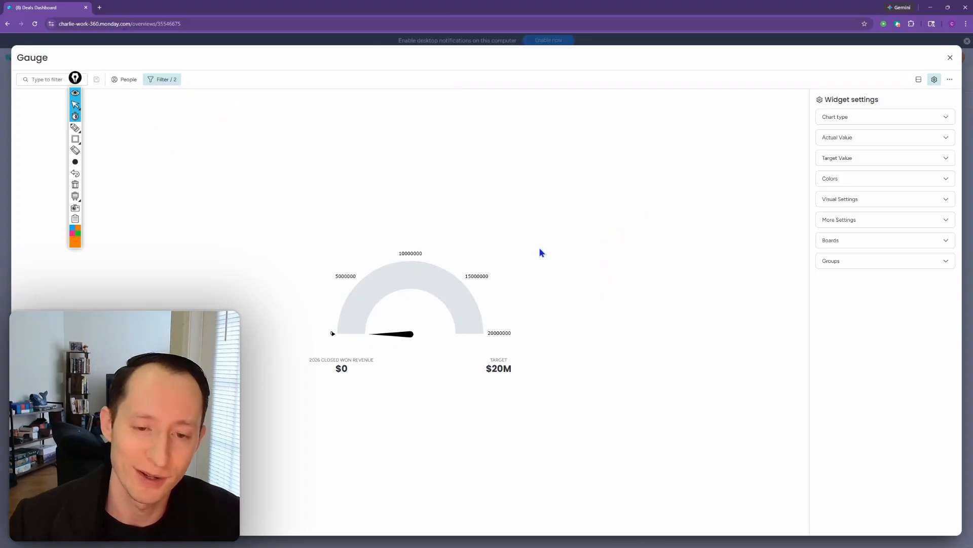
- Rename the gauge widget "Closed Won Revenue in 2026" and return to the dashboard
{"action": "double_click", "coordinate": [45, 58]}
{"action": "type", "text": "Closed Won Revenue in 2026"}
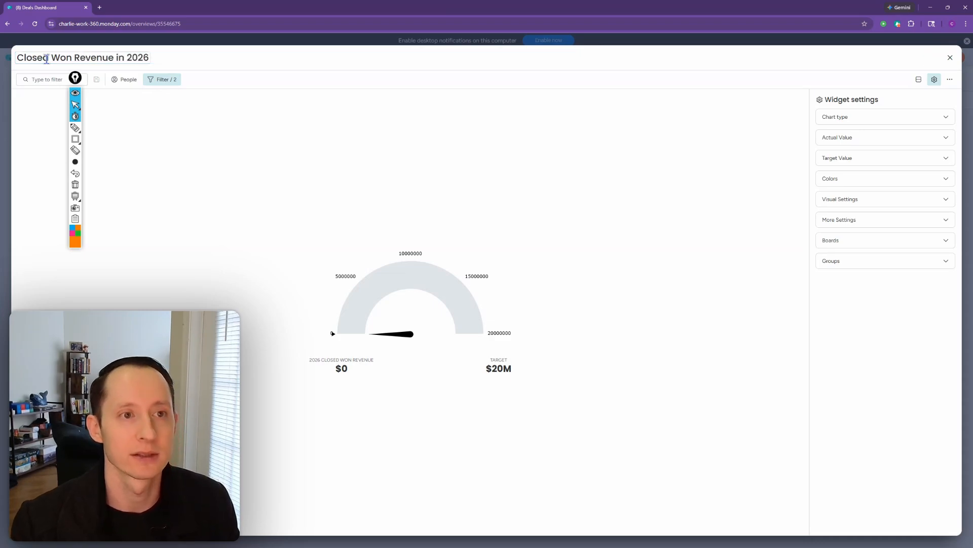
{"action": "left_click", "coordinate": [950, 58]}
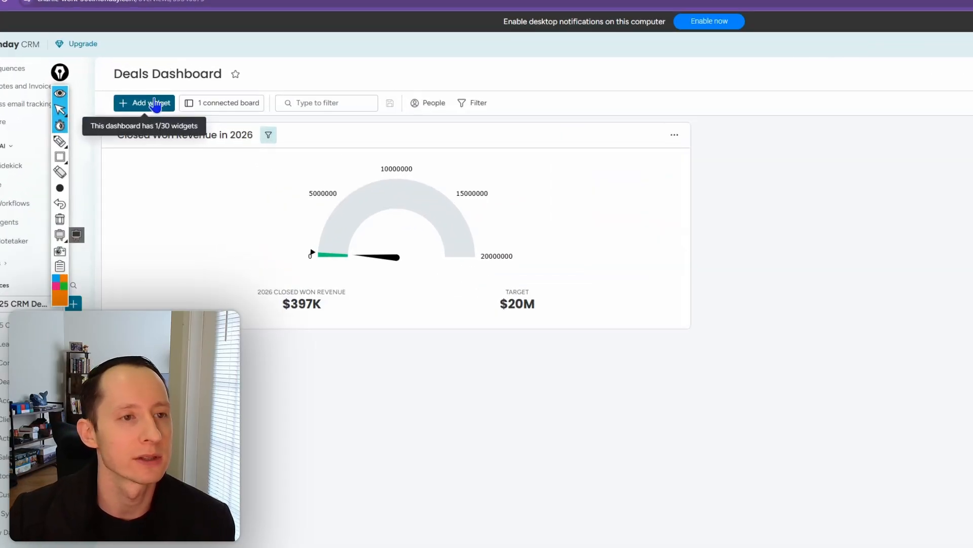
- Add a Numbers widget and base it on the Deal Value column of Deals 2025, choosing columns one by one
{"action": "left_click", "coordinate": [155, 104]}
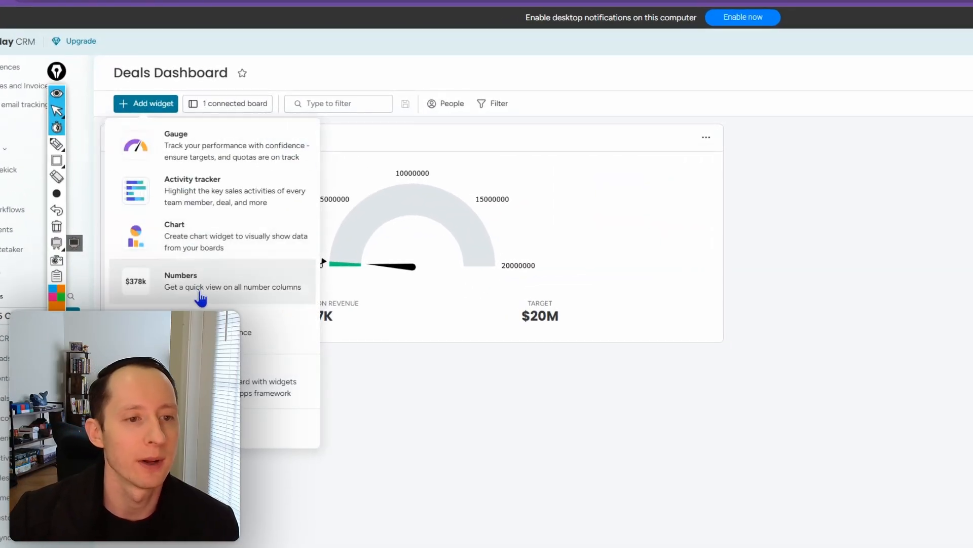
{"action": "left_click", "coordinate": [275, 289]}
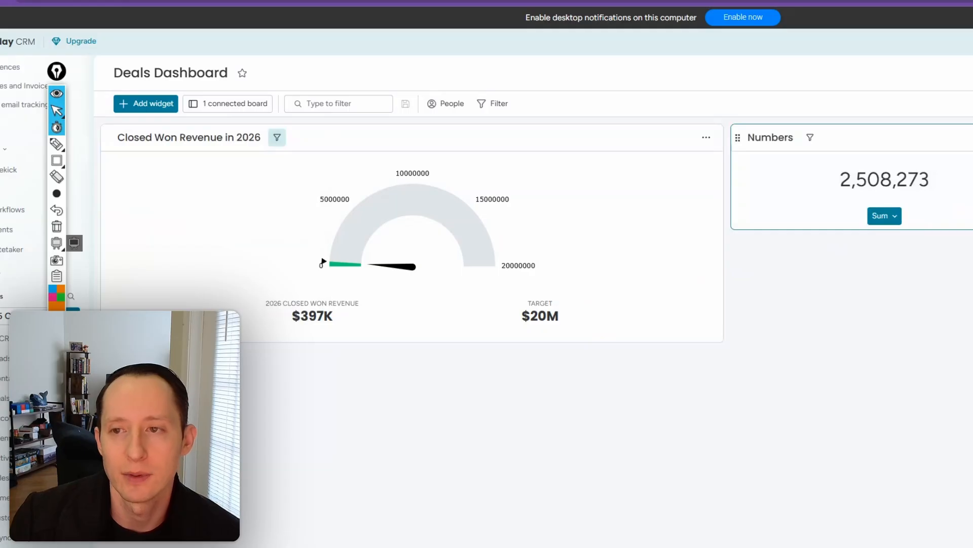
{"action": "left_click", "coordinate": [752, 106]}
{"action": "left_click", "coordinate": [775, 151]}
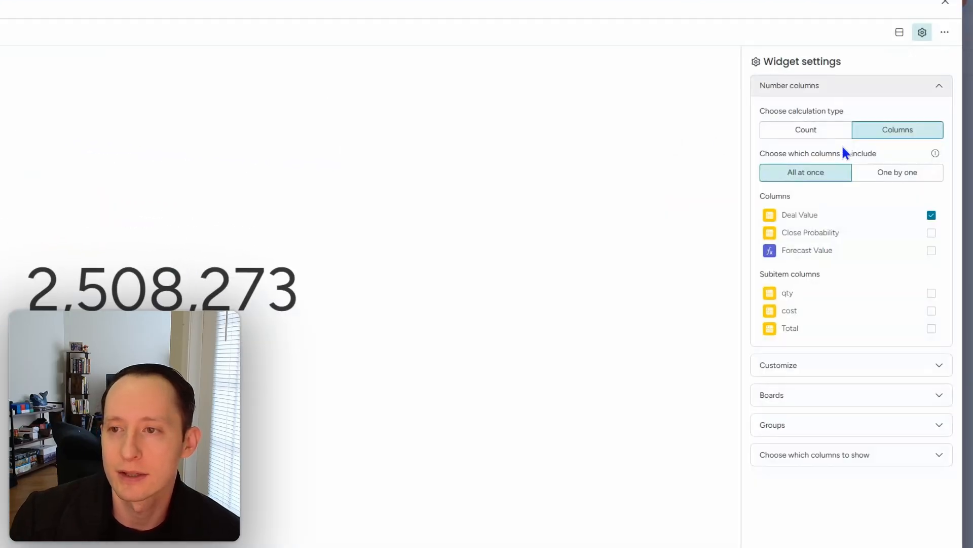
{"action": "left_click", "coordinate": [884, 181]}
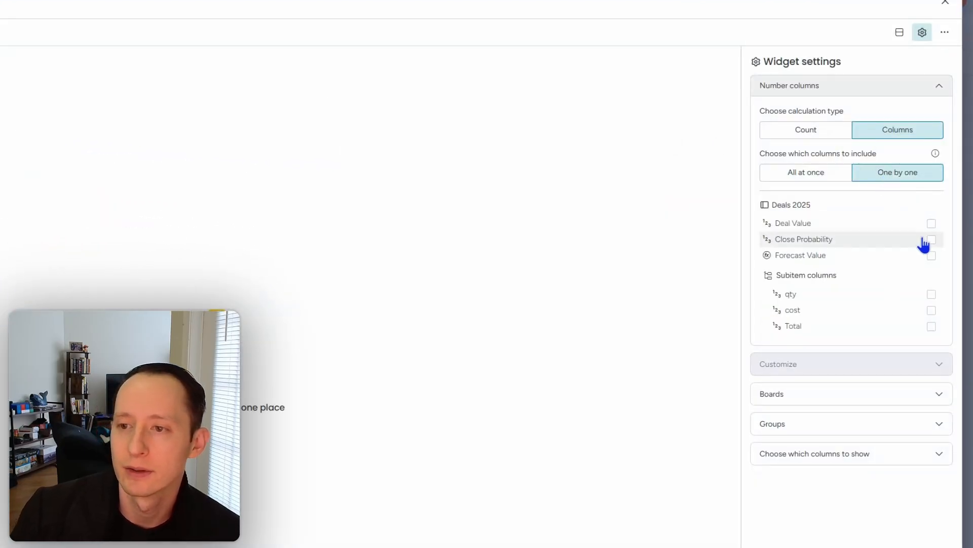
{"action": "left_click", "coordinate": [931, 226]}
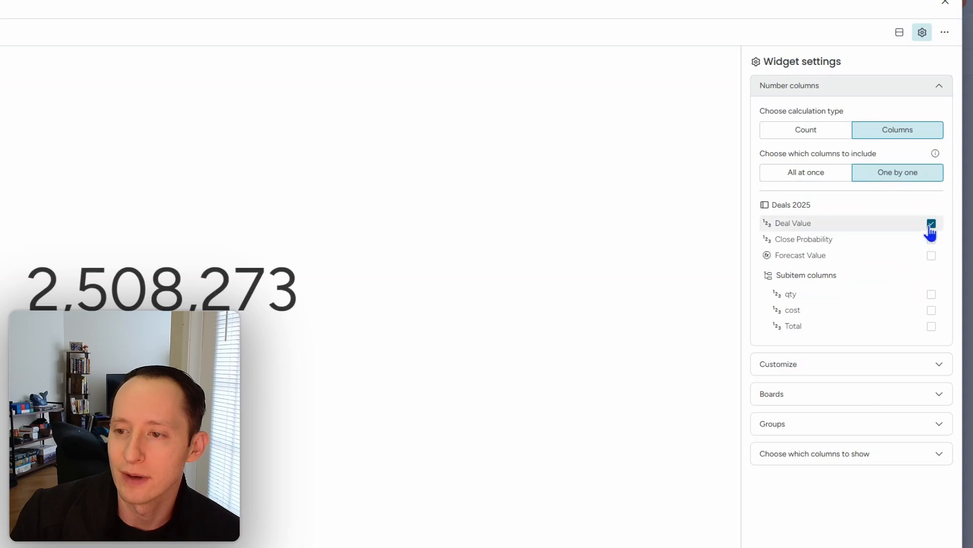
- Show the Numbers widget's value in dollars and calculate it as an average
{"action": "left_click", "coordinate": [822, 364]}
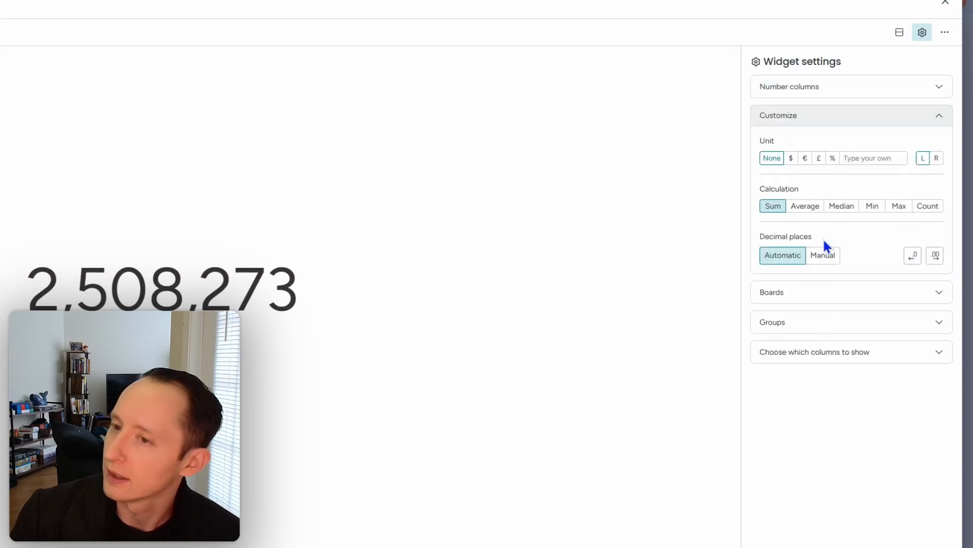
{"action": "left_click", "coordinate": [791, 160]}
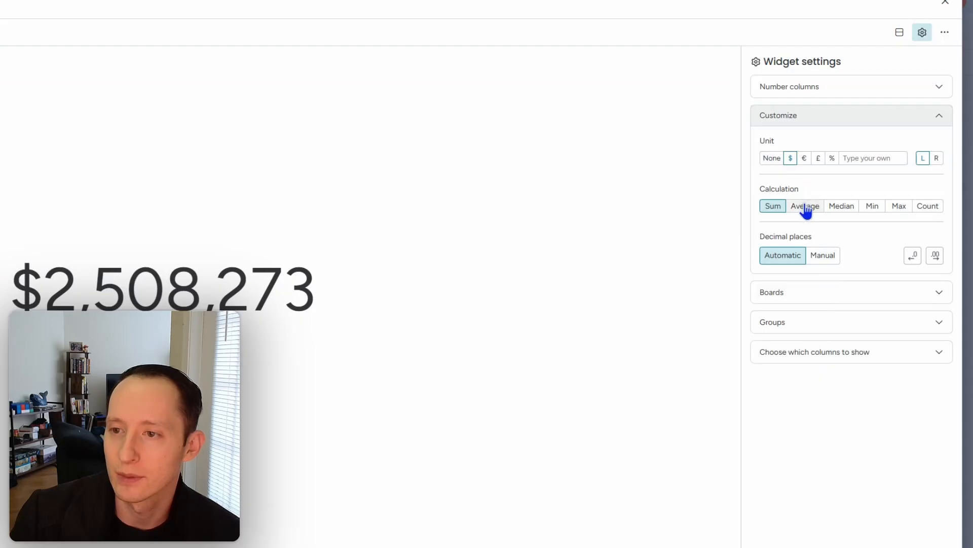
{"action": "left_click", "coordinate": [805, 208]}
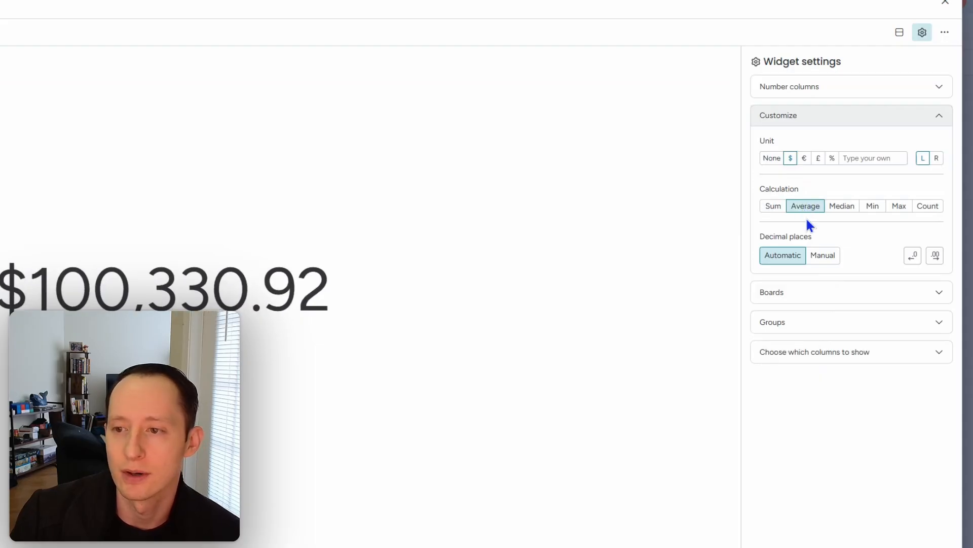
- Limit the Numbers widget to the Closed Won group of Deals 2025, excluding all other groups
{"action": "left_click", "coordinate": [814, 293]}
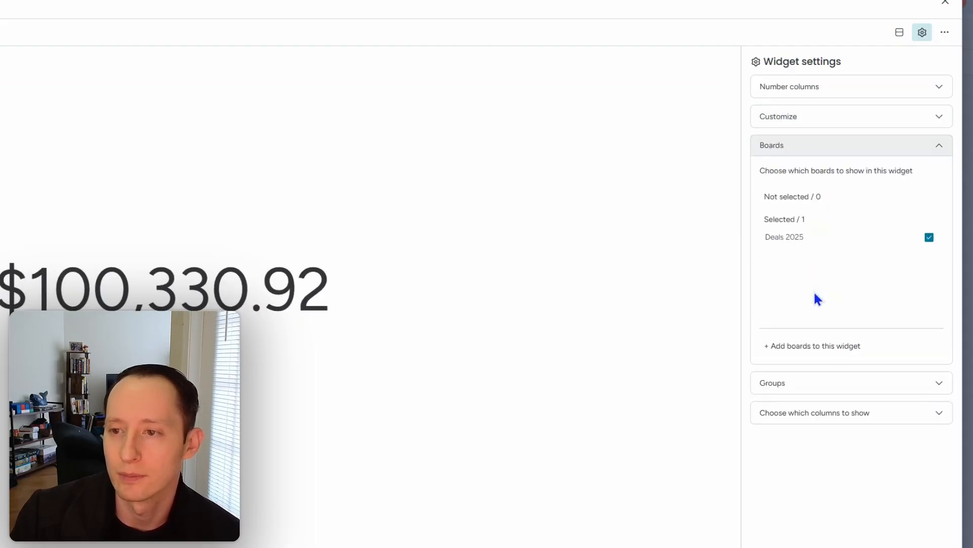
{"action": "left_click", "coordinate": [815, 386]}
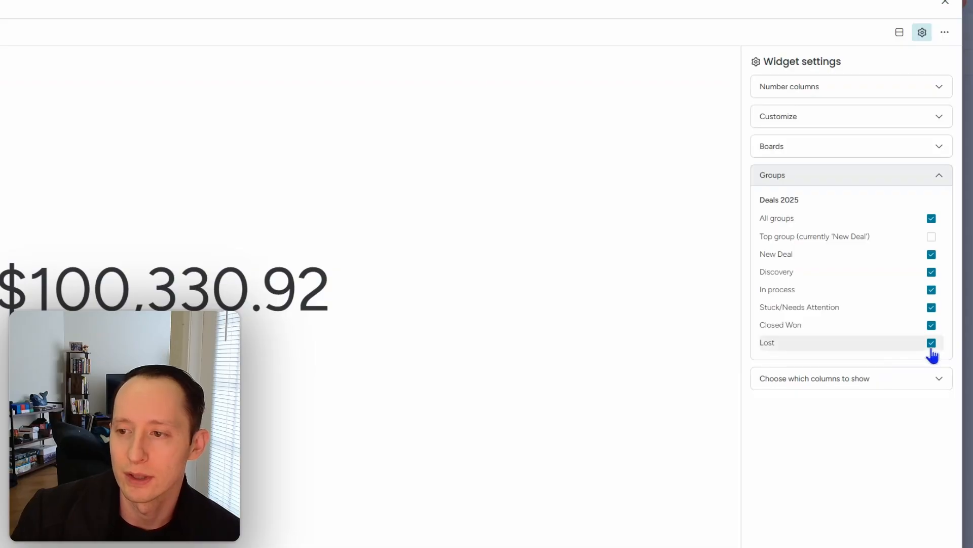
{"action": "left_click", "coordinate": [931, 343]}
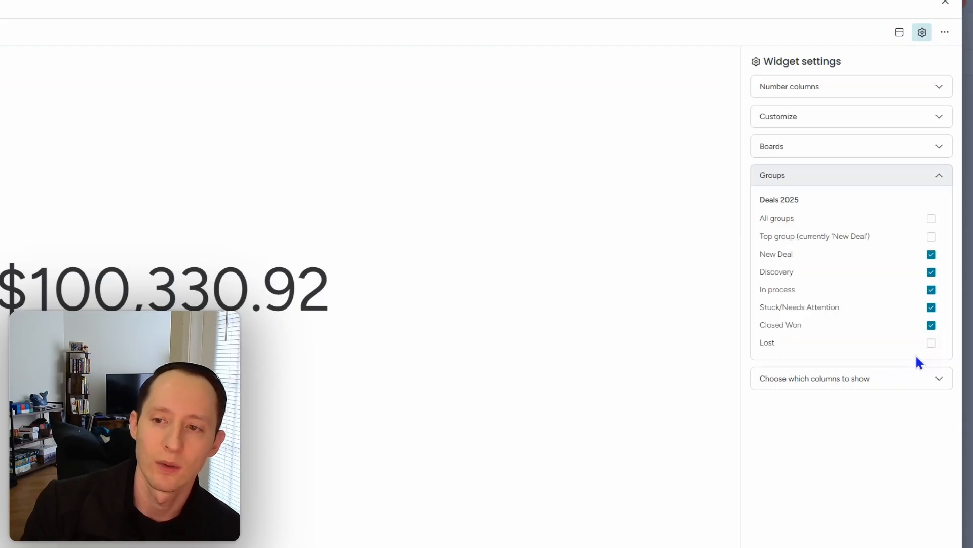
{"action": "left_click", "coordinate": [932, 254]}
{"action": "left_click", "coordinate": [931, 272]}
{"action": "left_click", "coordinate": [932, 290]}
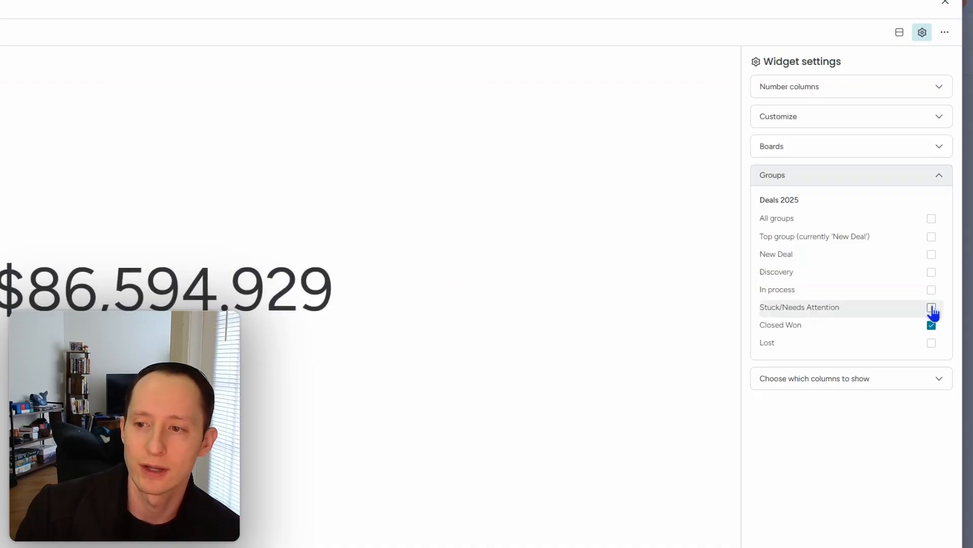
- Exclude the Stuck/Needs Attention group of Deals 2025 from the Numbers widget
{"action": "left_click", "coordinate": [932, 307]}
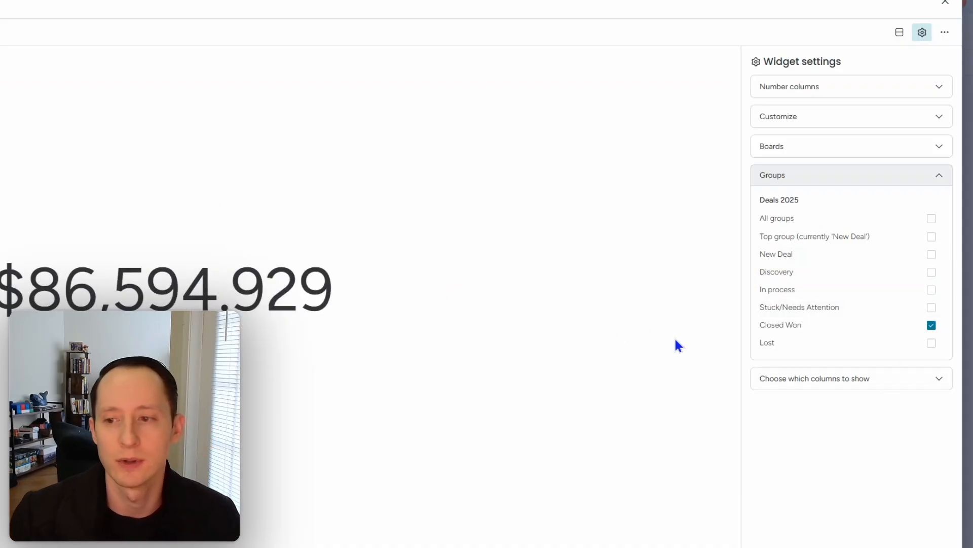
{"action": "left_click", "coordinate": [825, 376]}
{"action": "left_click", "coordinate": [938, 204]}
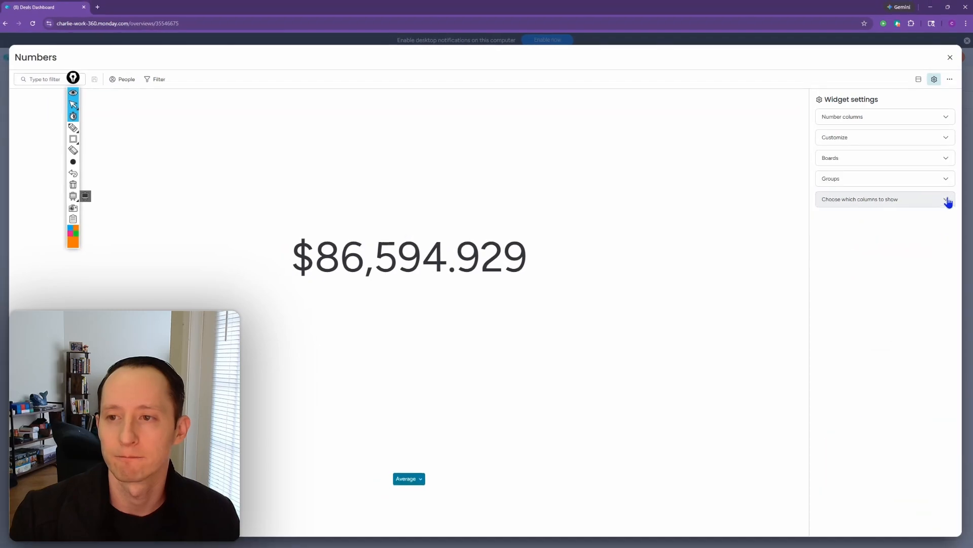
- Rename the Numbers widget "Average deal size for Closed Won Deals" and return to the dashboard
{"action": "left_click", "coordinate": [40, 55]}
{"action": "double_click", "coordinate": [42, 56]}
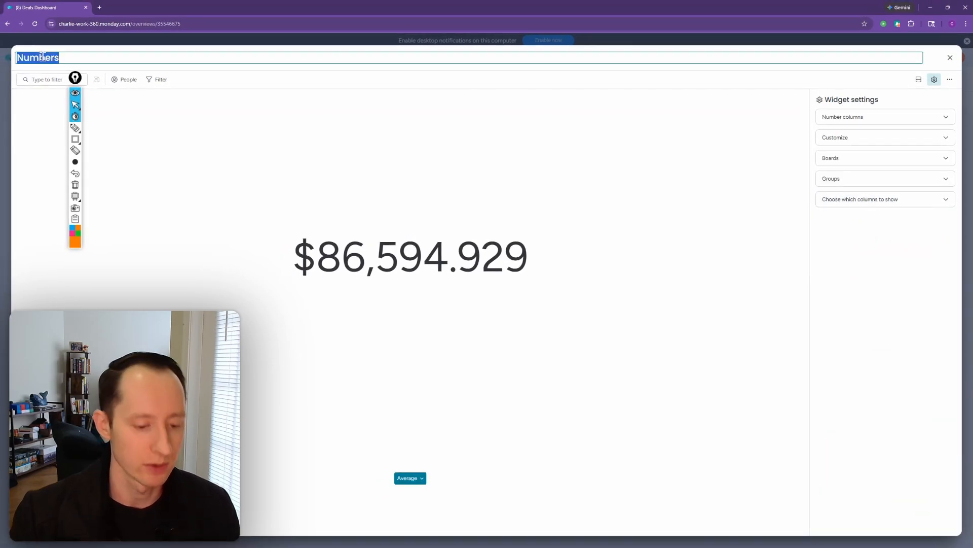
{"action": "type", "text": "A"}
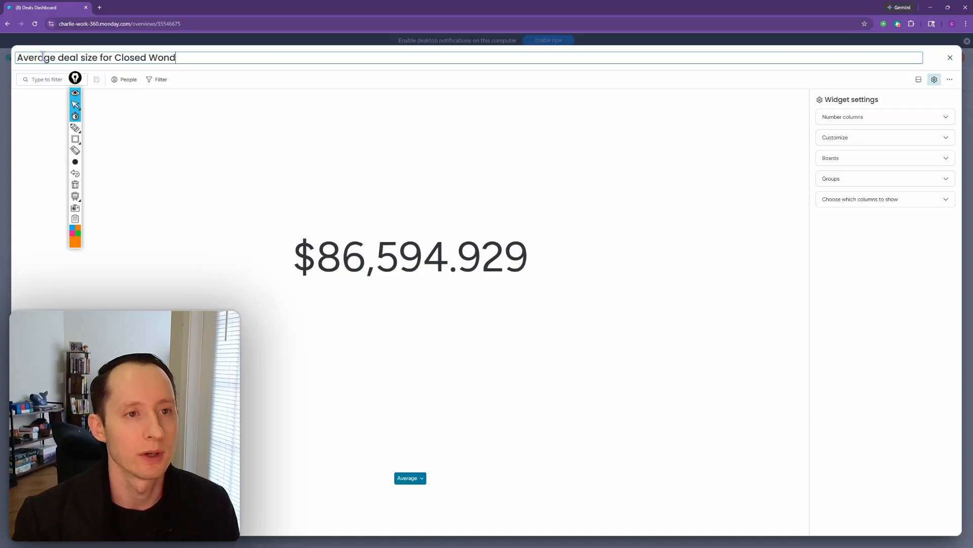
{"action": "type", "text": "Deals"}
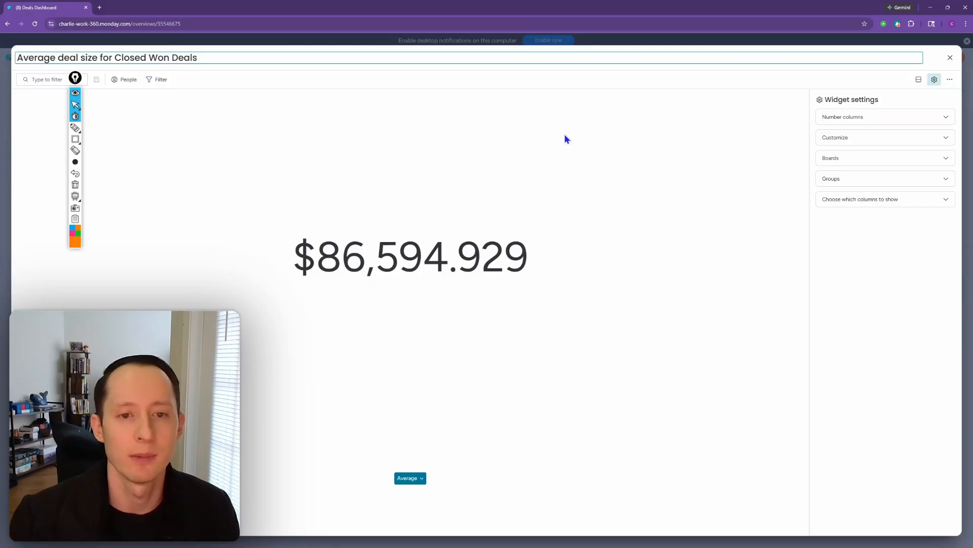
{"action": "left_click", "coordinate": [567, 137]}
{"action": "left_click", "coordinate": [950, 58]}
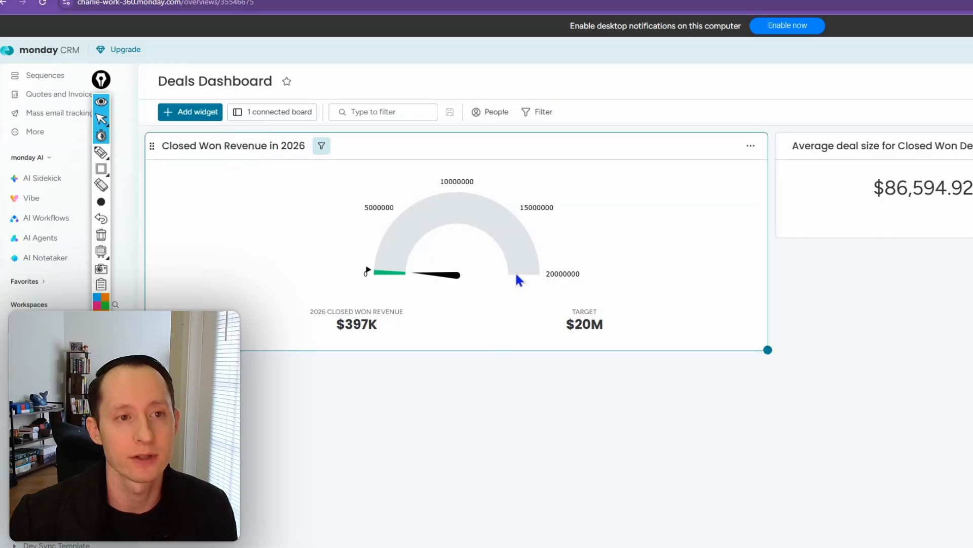
- Add a second Gauge widget and place it directly below the Closed Won Revenue in 2026 widget
{"action": "left_click", "coordinate": [191, 111]}
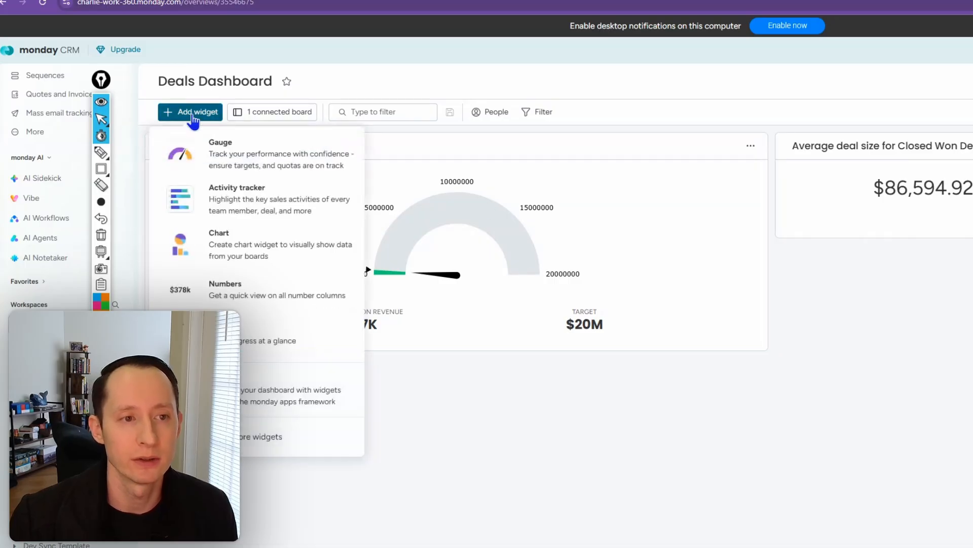
{"action": "left_click", "coordinate": [226, 159]}
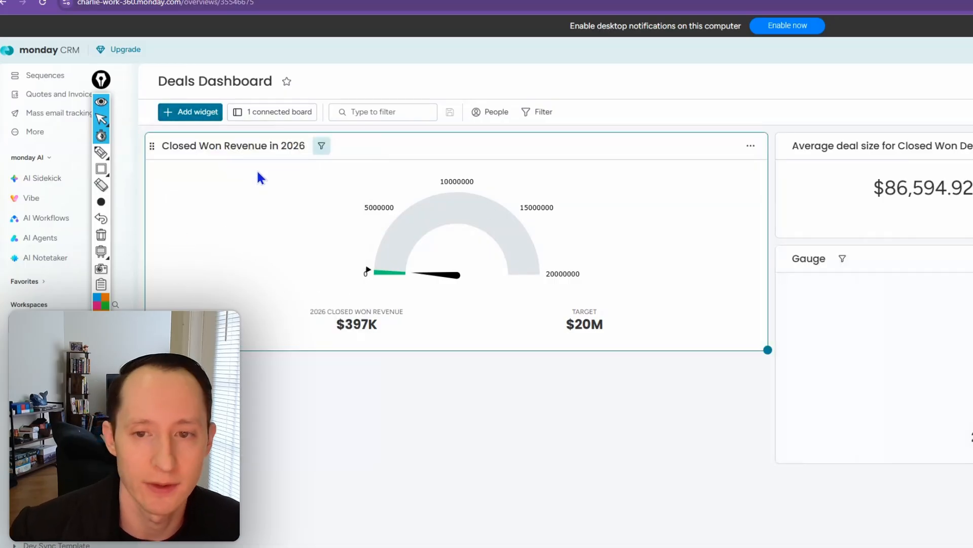
{"action": "left_click_drag", "start_coordinate": [784, 260], "coordinate": [151, 372]}
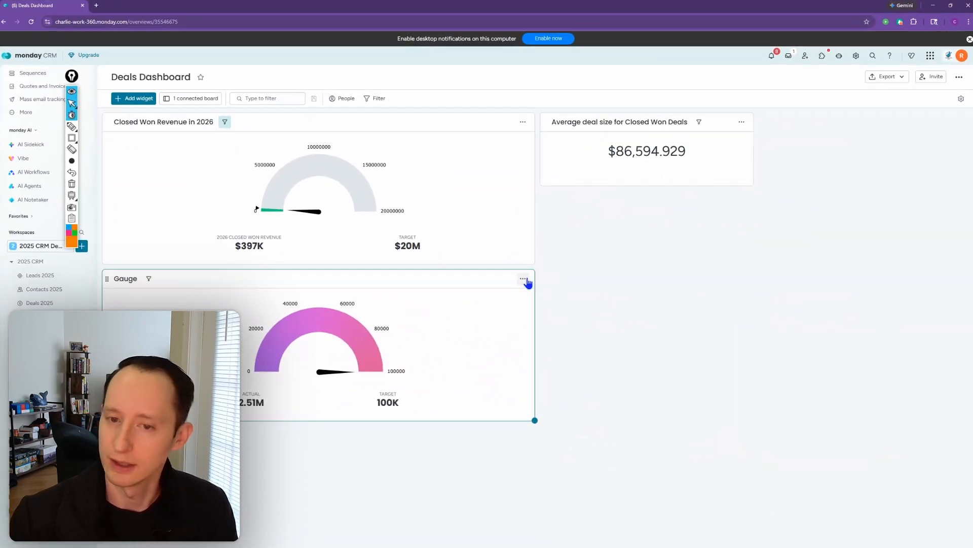
- Change the new gauge to the horizontal bar type and base its actual value on Deals 2025's Deal Value column, choosing columns one by one
{"action": "left_click", "coordinate": [523, 279]}
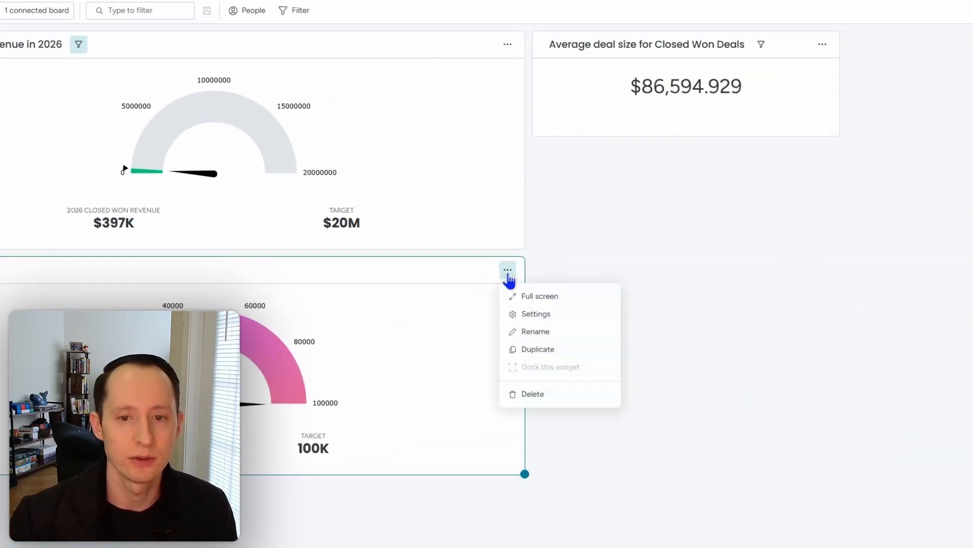
{"action": "left_click", "coordinate": [538, 315]}
{"action": "left_click", "coordinate": [895, 104]}
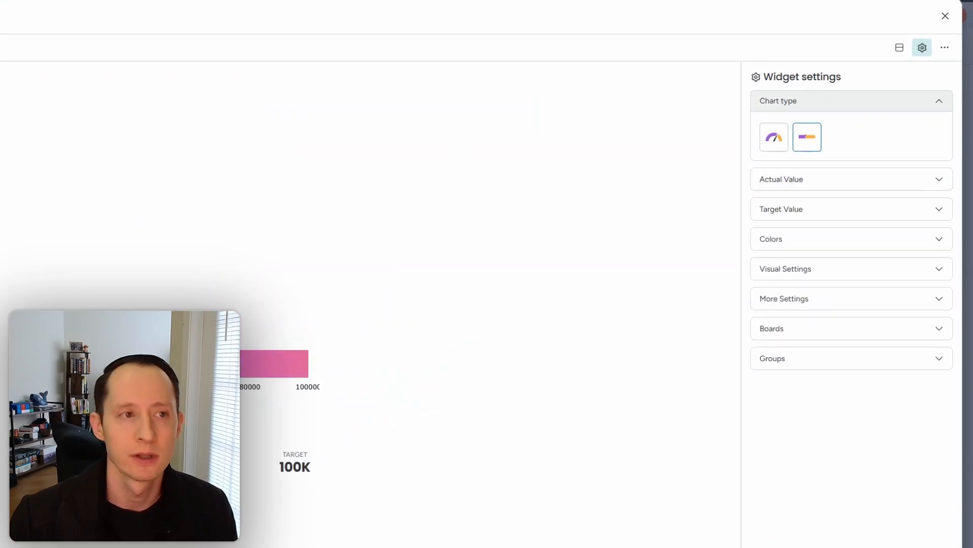
{"action": "left_click", "coordinate": [808, 184]}
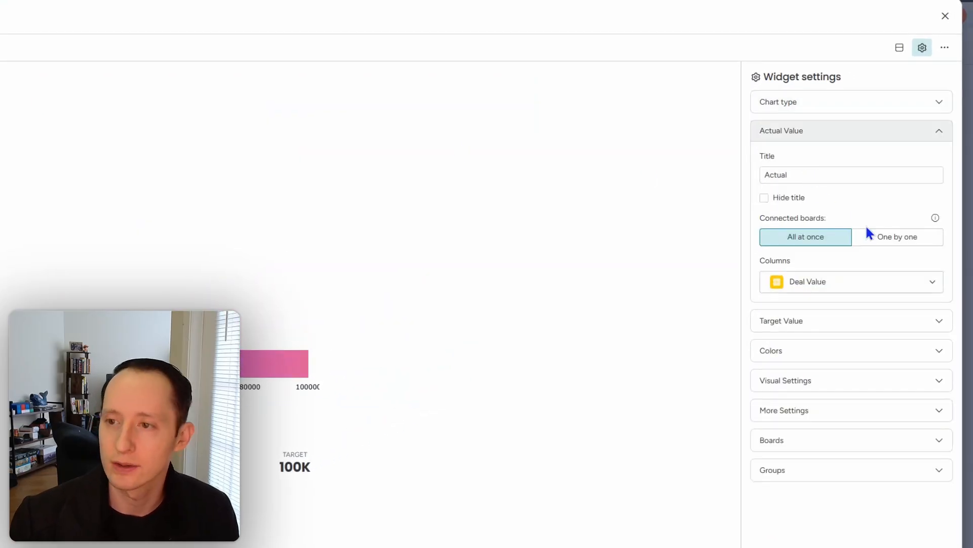
{"action": "left_click", "coordinate": [879, 238]}
{"action": "left_click", "coordinate": [877, 282]}
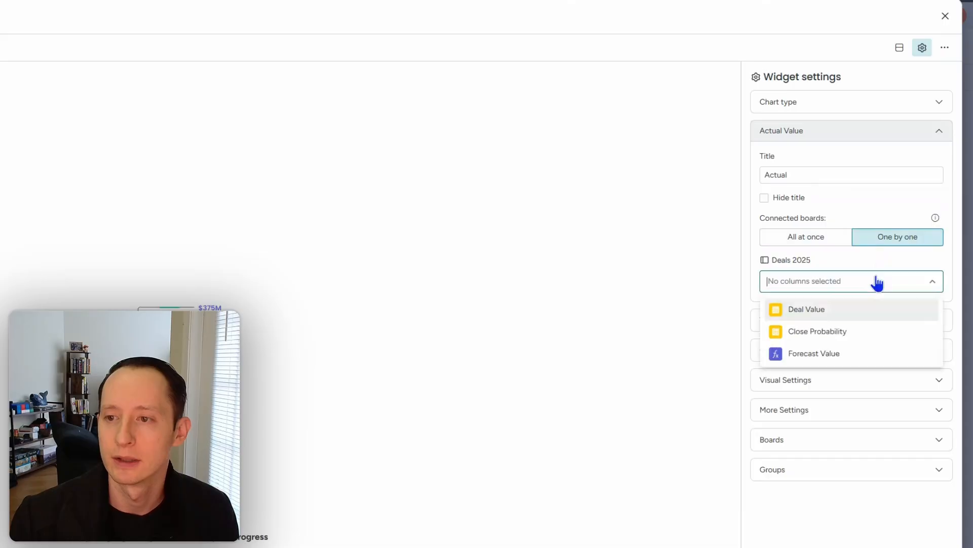
{"action": "left_click", "coordinate": [866, 310]}
- Set the new gauge's goal target to 5000000
{"action": "left_click", "coordinate": [861, 327]}
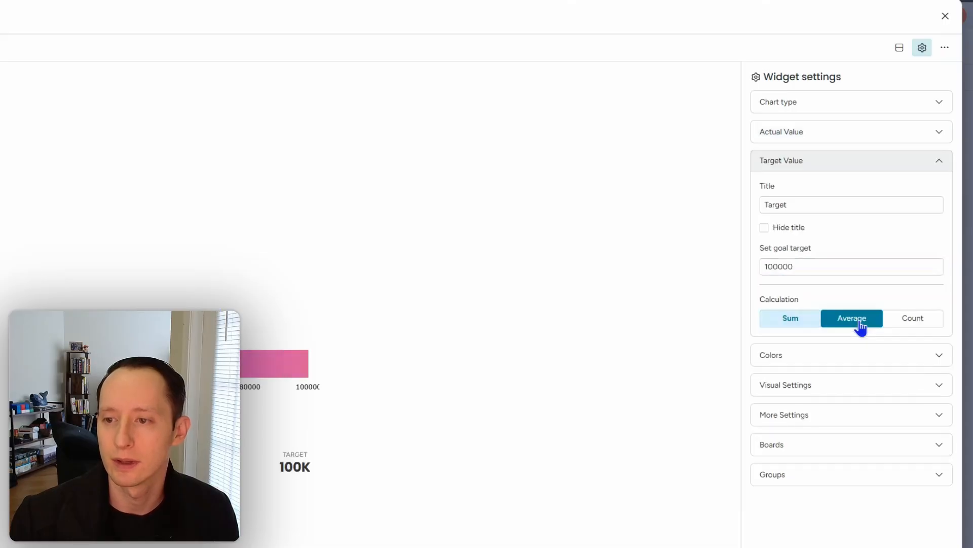
{"action": "double_click", "coordinate": [824, 265]}
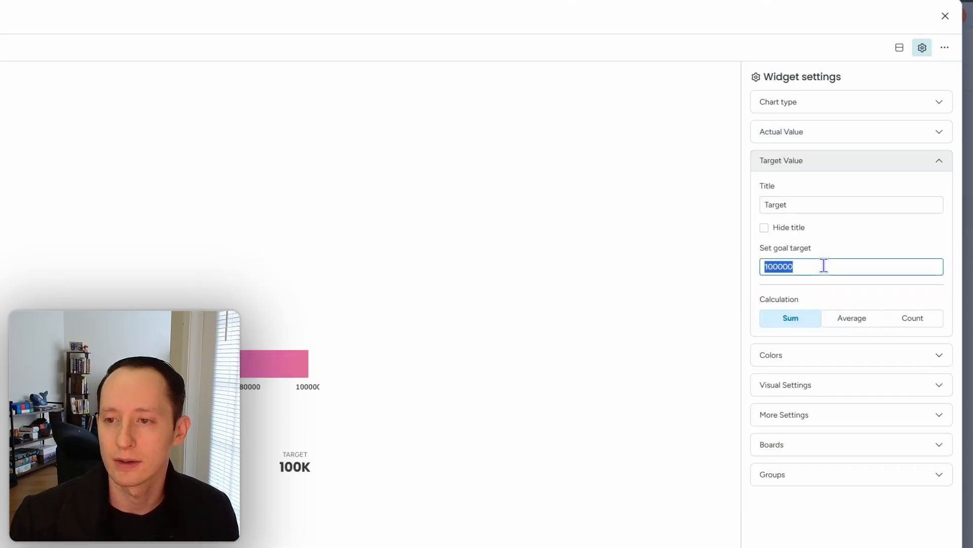
{"action": "type", "text": "50000"}
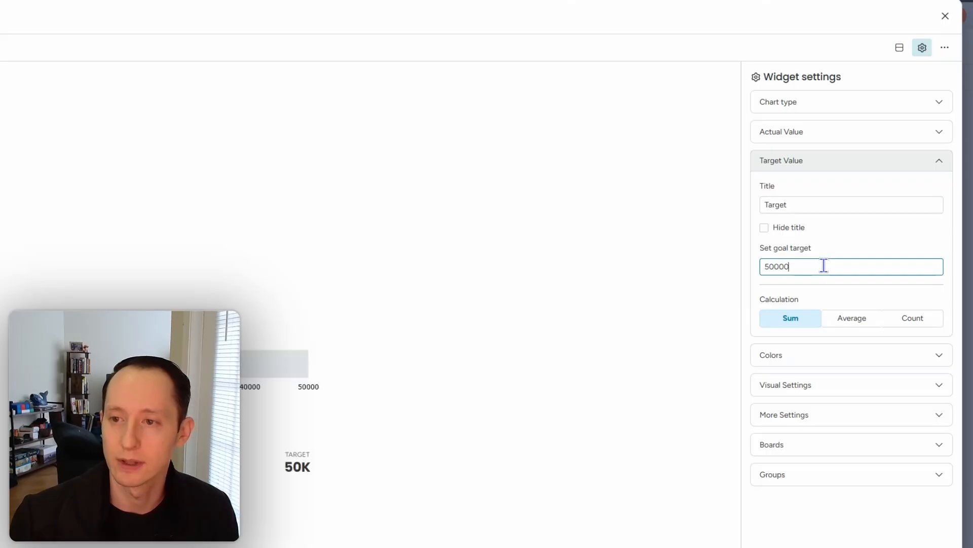
{"action": "type", "text": "0"}
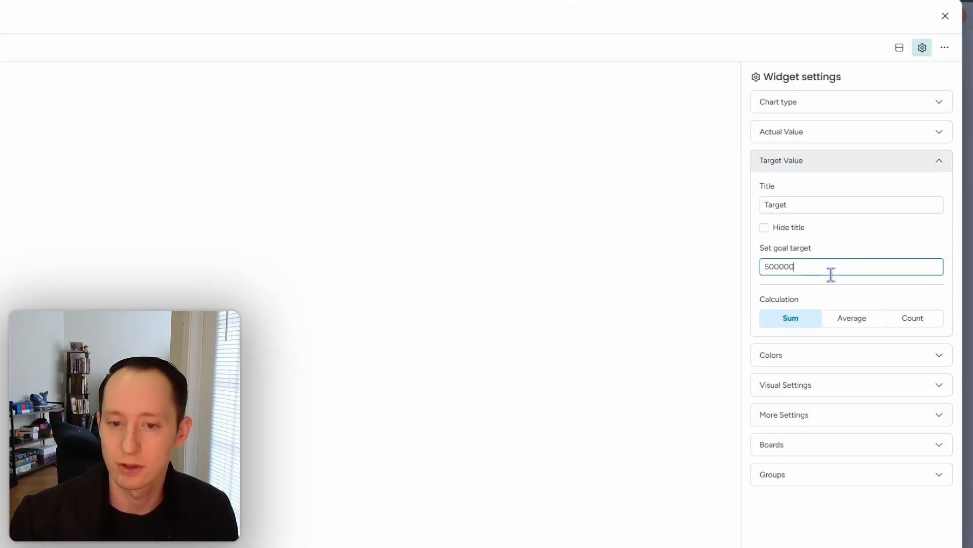
{"action": "left_click", "coordinate": [848, 324]}
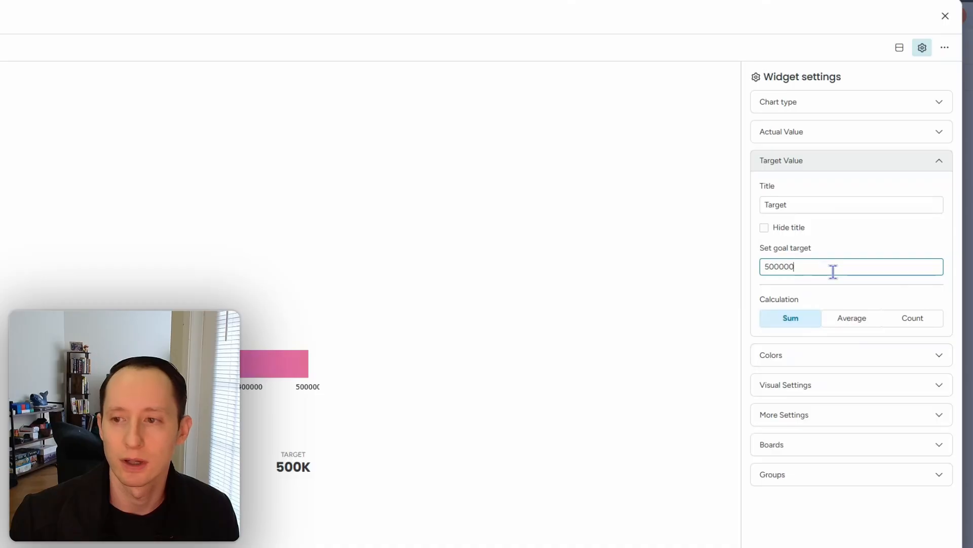
{"action": "type", "text": "0"}
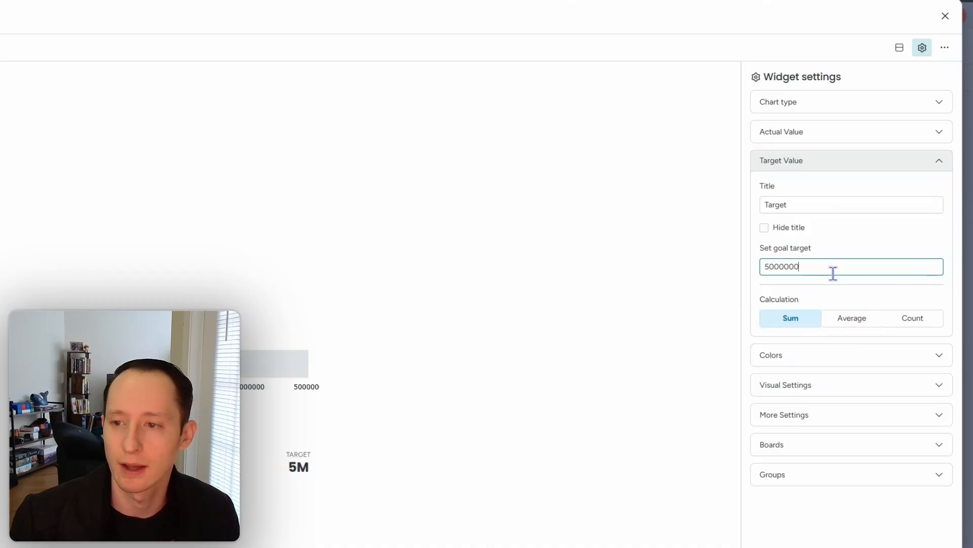
- Exclude the Lost and Closed Won groups of Deals 2025 from the new gauge
{"action": "left_click", "coordinate": [832, 361]}
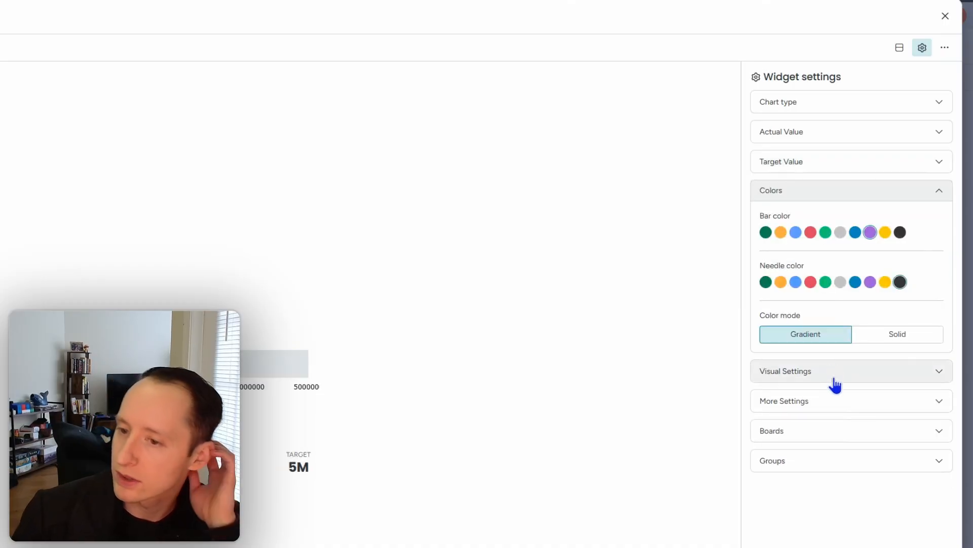
{"action": "left_click", "coordinate": [834, 371]}
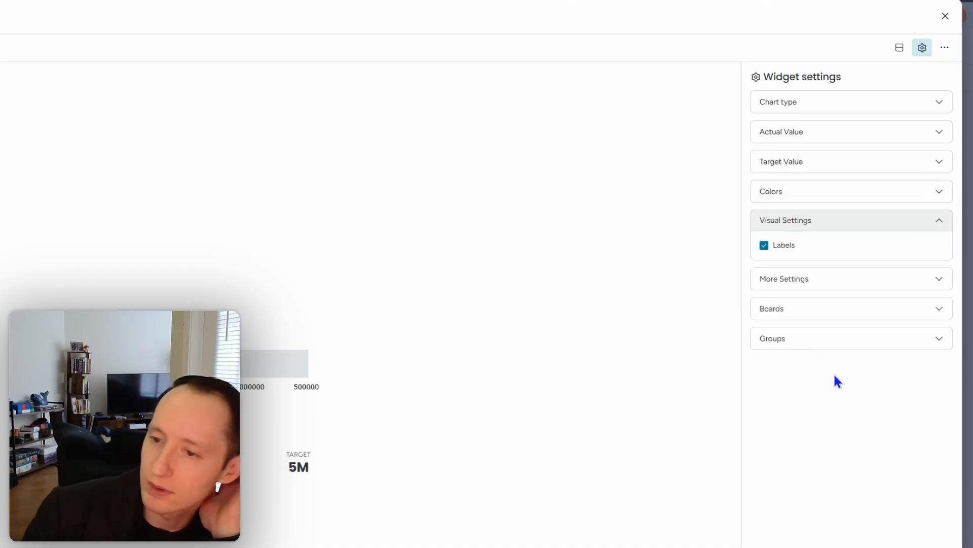
{"action": "left_click", "coordinate": [821, 280]}
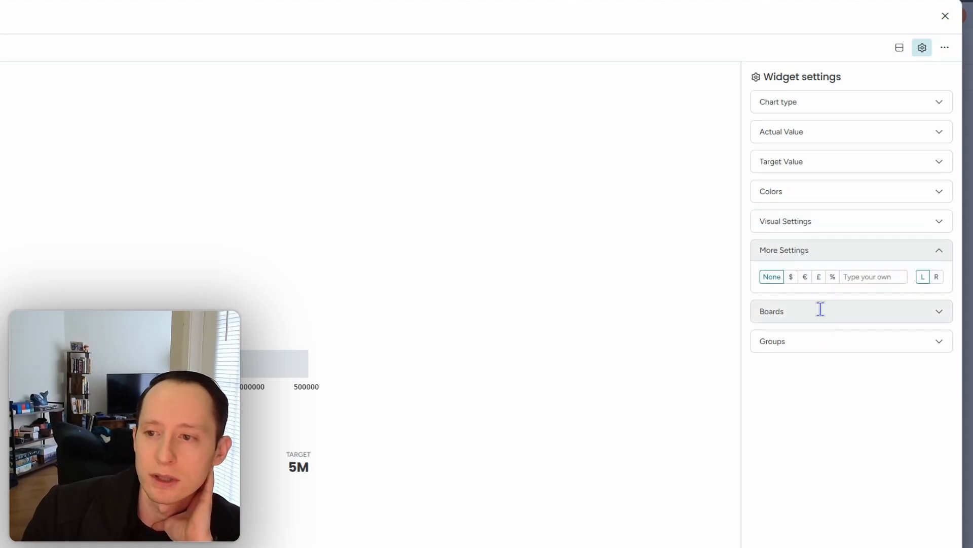
{"action": "left_click", "coordinate": [821, 313]}
{"action": "left_click", "coordinate": [840, 515]}
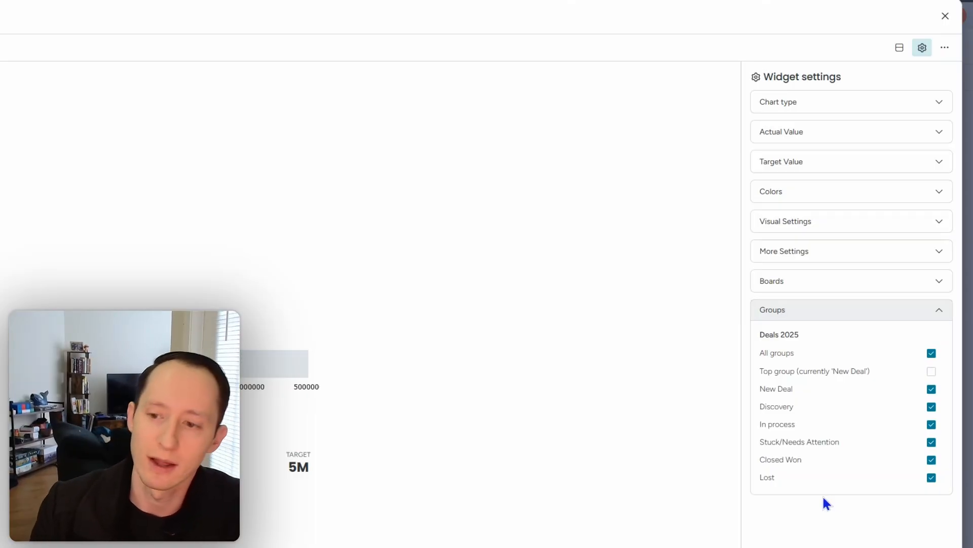
{"action": "left_click", "coordinate": [932, 478]}
{"action": "left_click", "coordinate": [933, 462]}
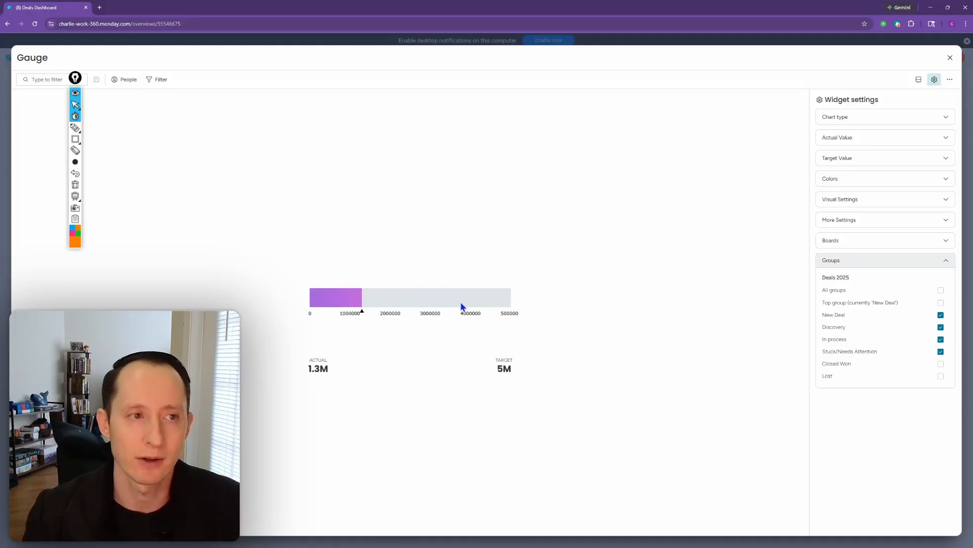
- Rename the bar gauge "All Active Deals" and return to the dashboard
{"action": "left_click", "coordinate": [35, 58]}
{"action": "key", "text": "ctrl+a"}
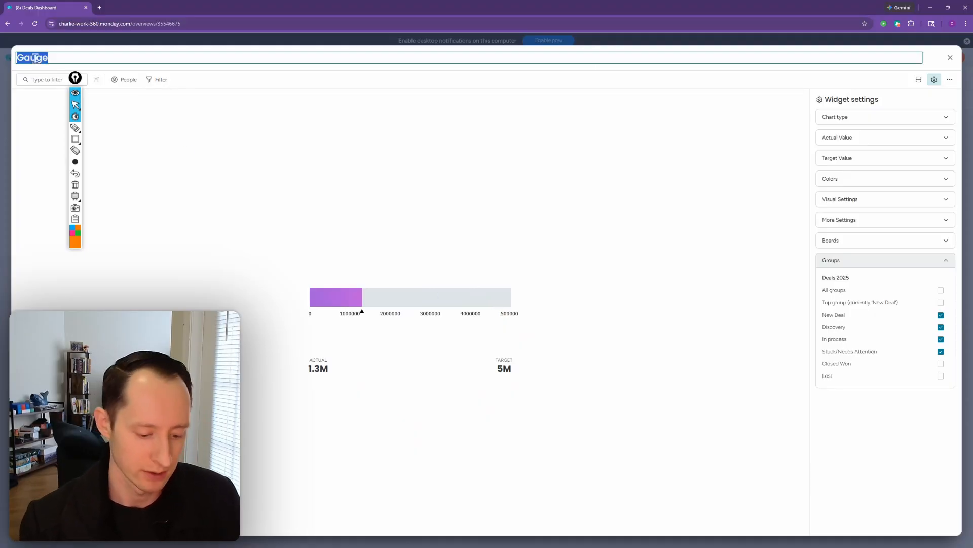
{"action": "type", "text": "A"}
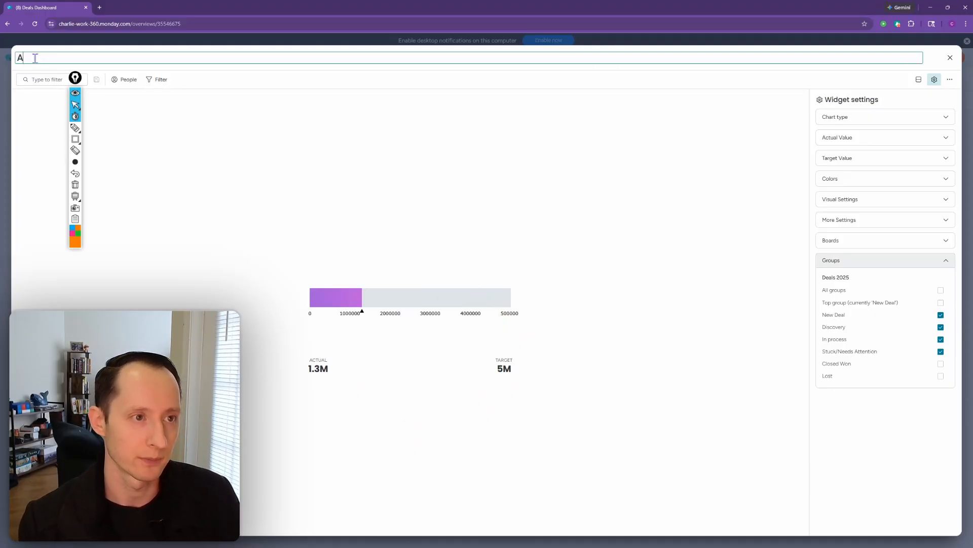
{"action": "type", "text": "ll A"}
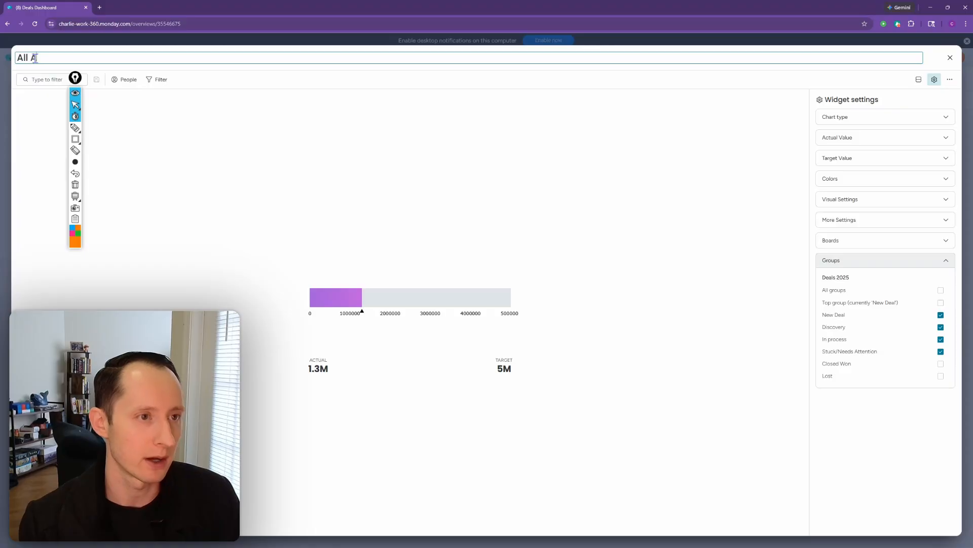
{"action": "type", "text": "ctive"}
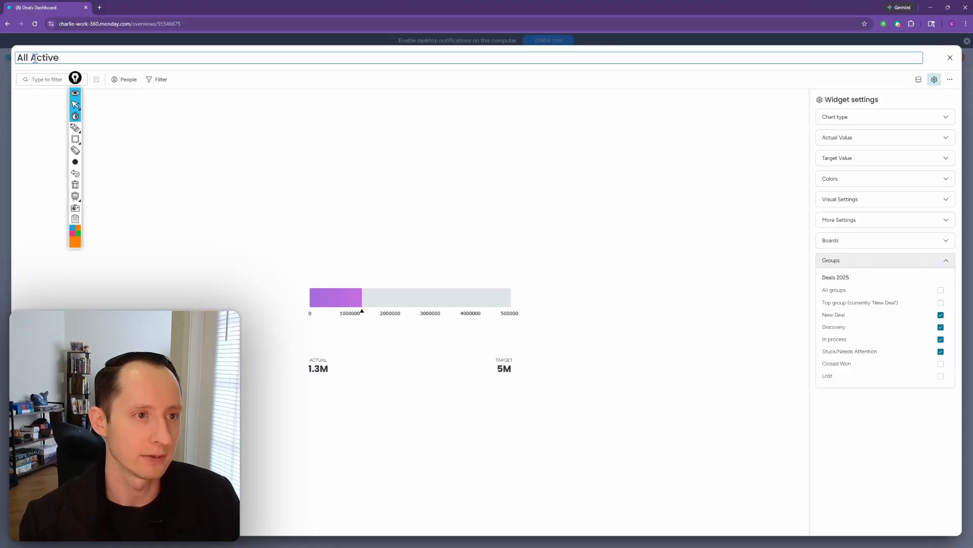
{"action": "type", "text": " Deals"}
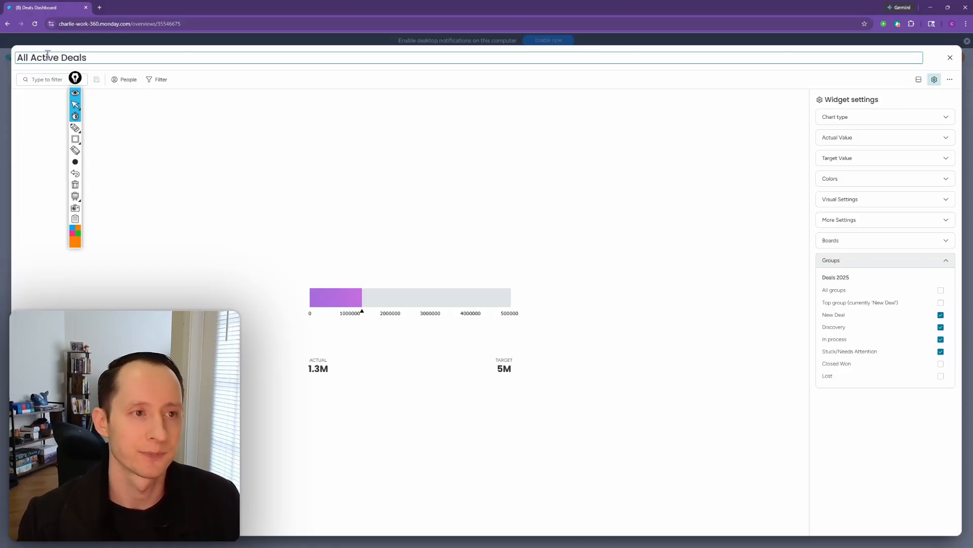
{"action": "left_click", "coordinate": [950, 57]}
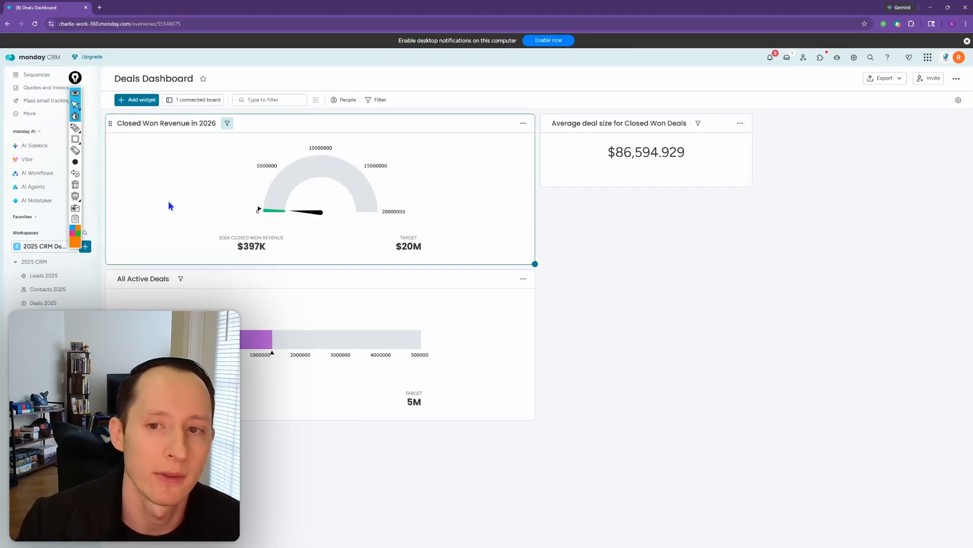
- Add a Chart widget to the dashboard and open its settings
{"action": "left_click", "coordinate": [140, 100]}
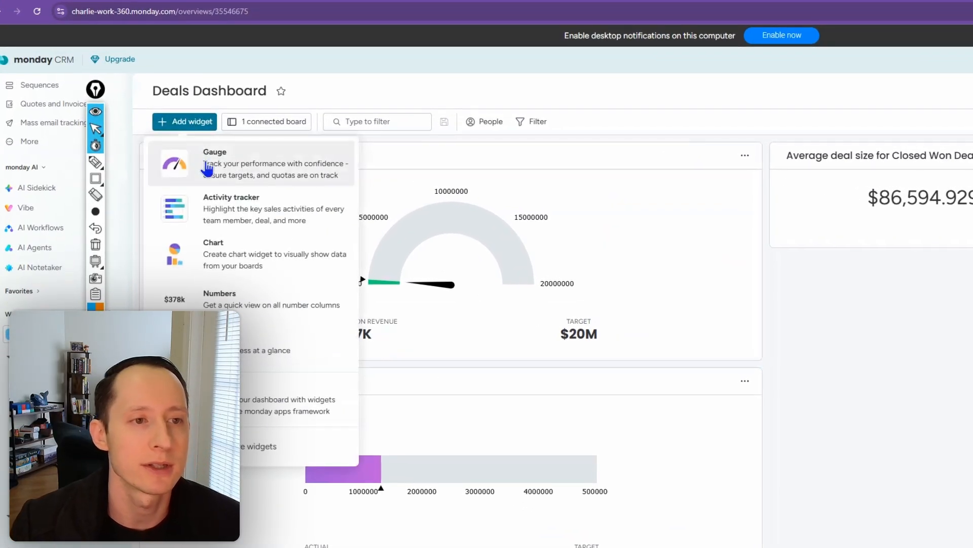
{"action": "left_click", "coordinate": [216, 247]}
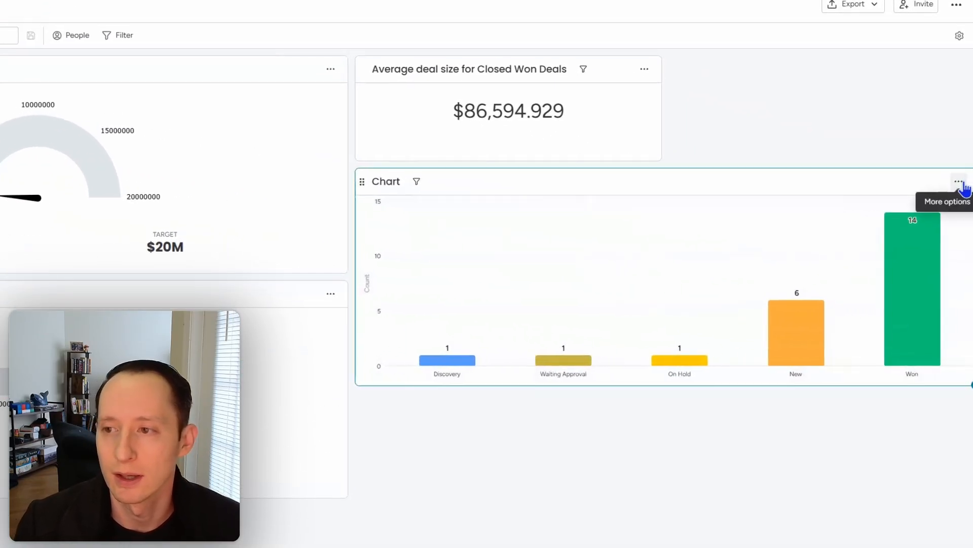
{"action": "left_click", "coordinate": [959, 182]}
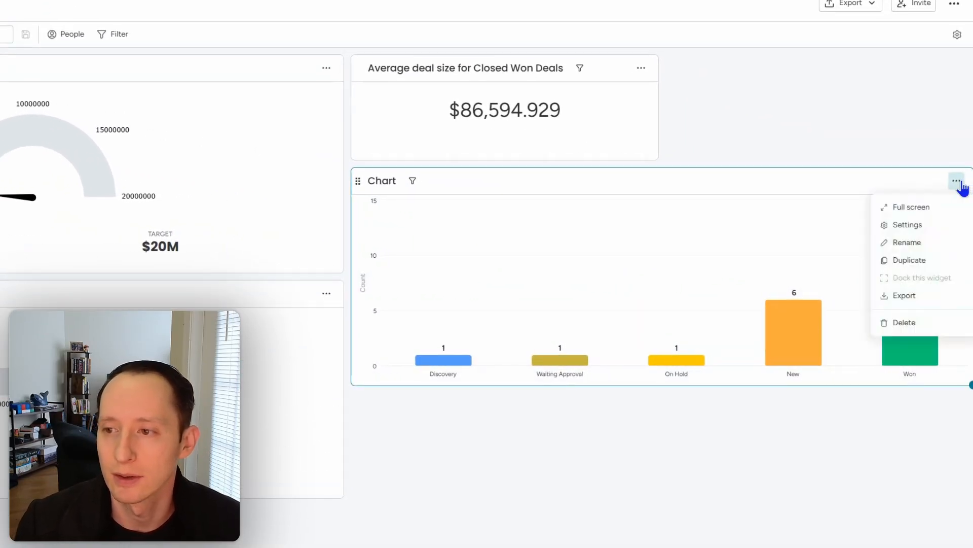
{"action": "left_click", "coordinate": [935, 224]}
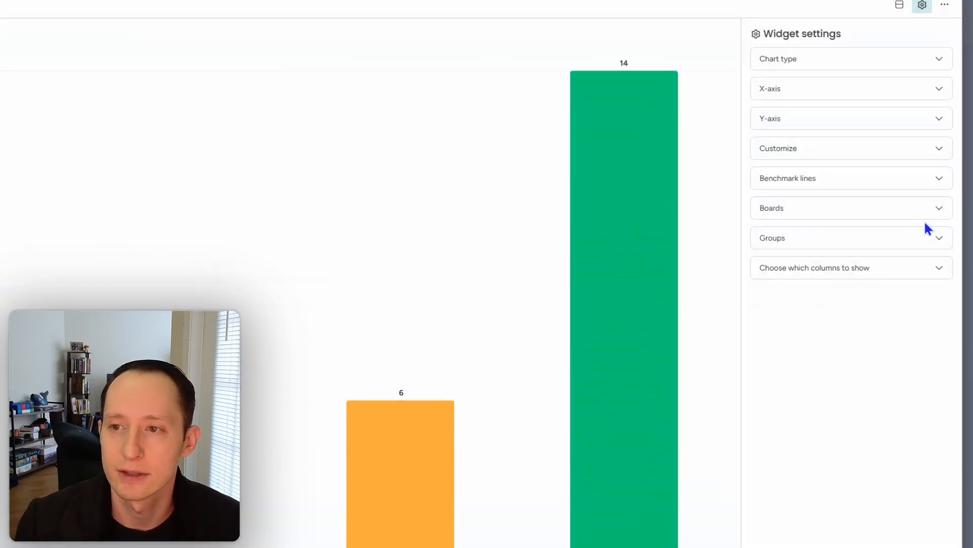
- Base the chart's X-axis on Deals 2025's Closed Won/Lost Date column, choosing columns one by one
{"action": "left_click", "coordinate": [845, 90]}
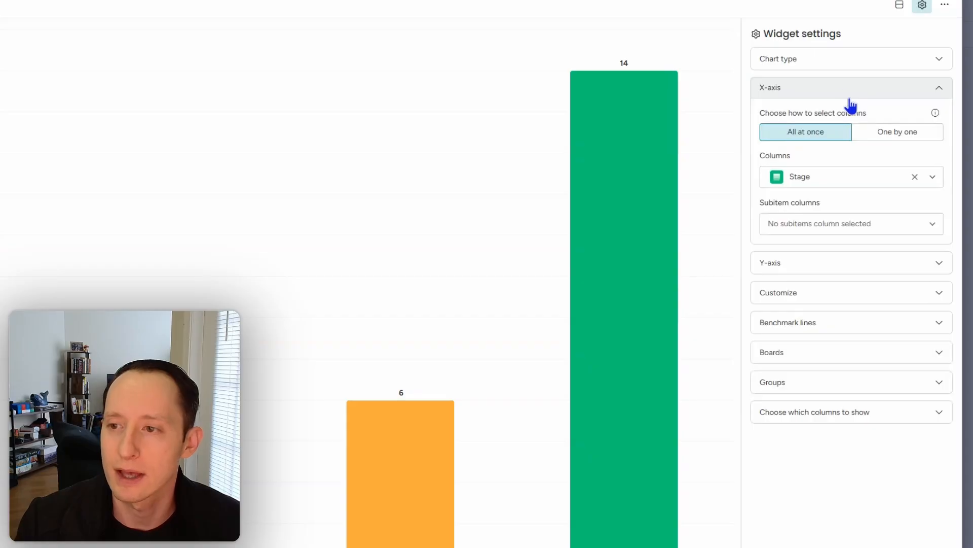
{"action": "left_click", "coordinate": [882, 132]}
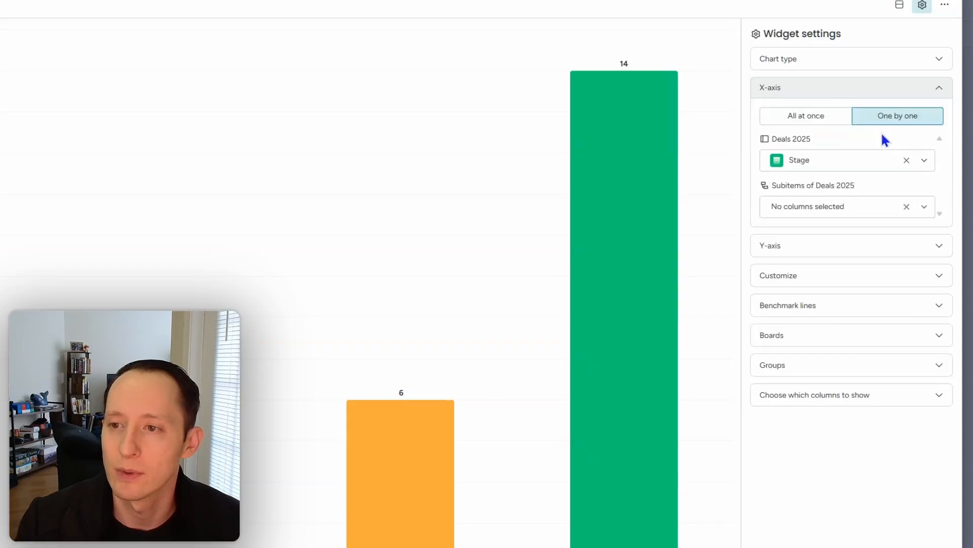
{"action": "left_click", "coordinate": [906, 160]}
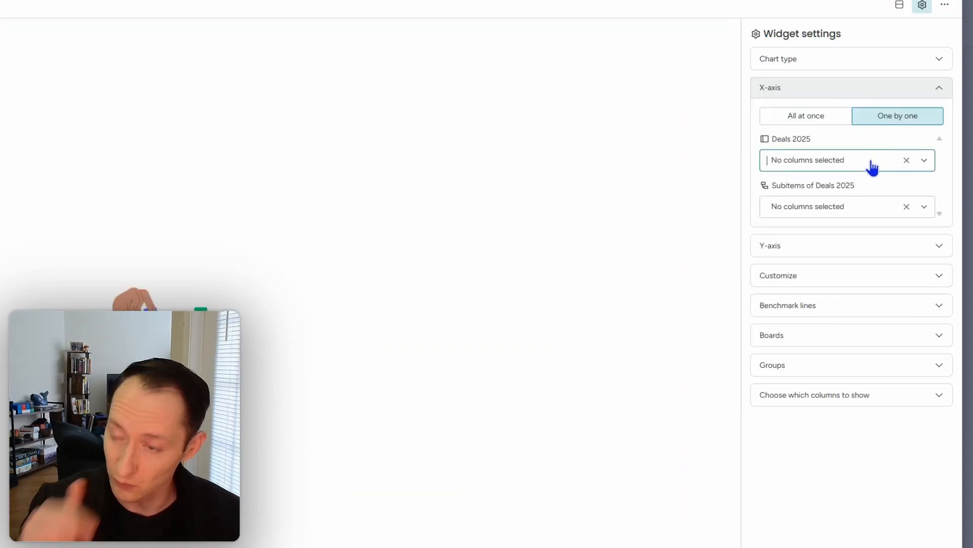
{"action": "left_click", "coordinate": [872, 166]}
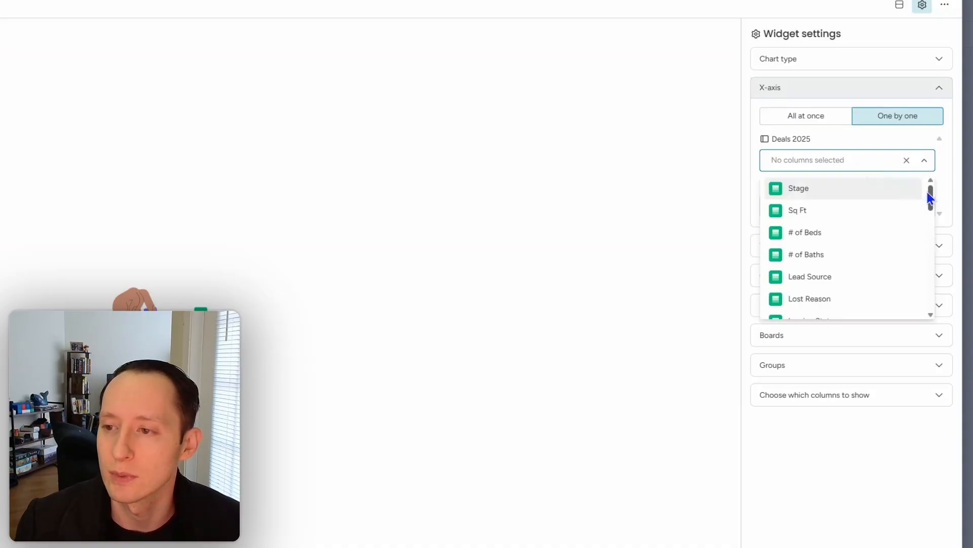
{"action": "left_click_drag", "start_coordinate": [930, 196], "coordinate": [929, 220]}
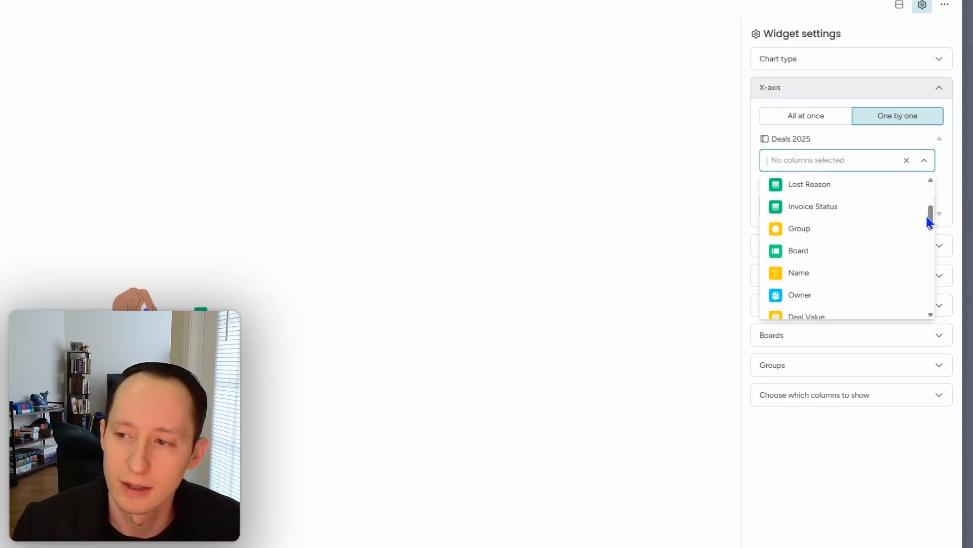
{"action": "left_click_drag", "start_coordinate": [930, 217], "coordinate": [930, 239]}
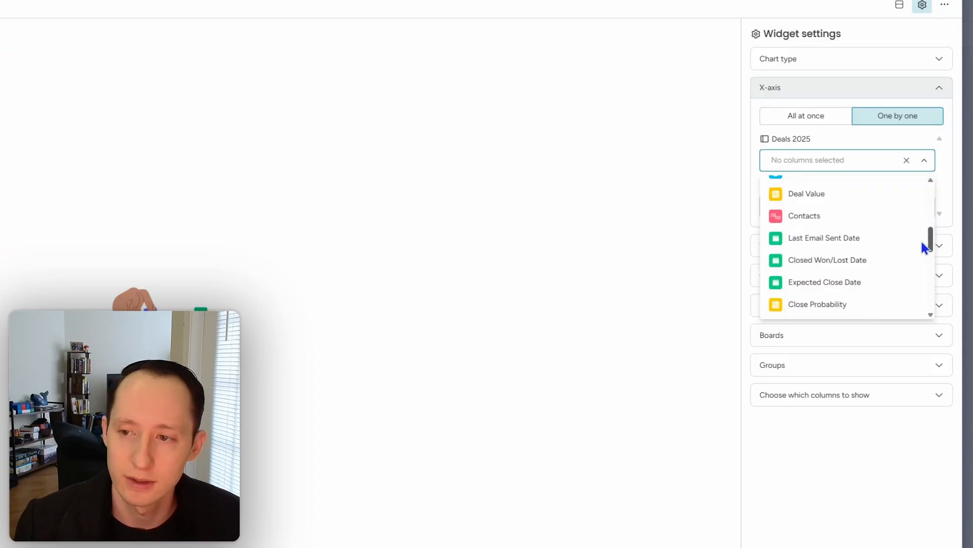
{"action": "left_click", "coordinate": [881, 260]}
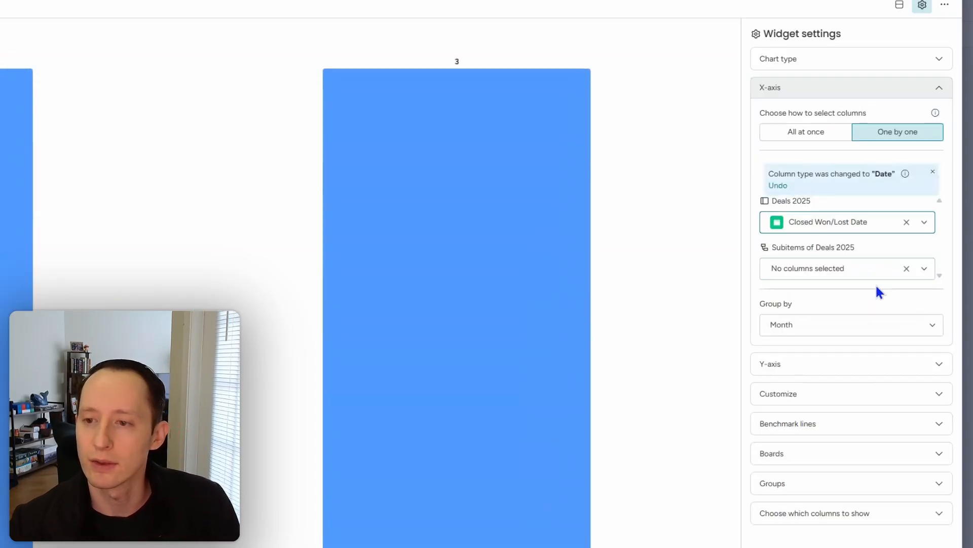
- Set the chart's Y-axis to Deals 2025's Deal Value instead of Count items, choosing columns one by one
{"action": "left_click", "coordinate": [820, 368]}
{"action": "left_click", "coordinate": [931, 205]}
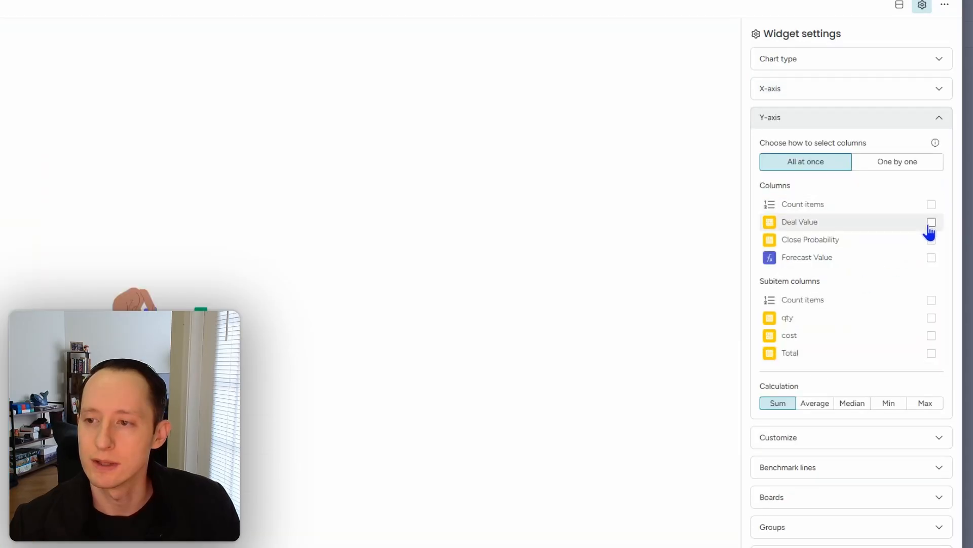
{"action": "left_click", "coordinate": [913, 165]}
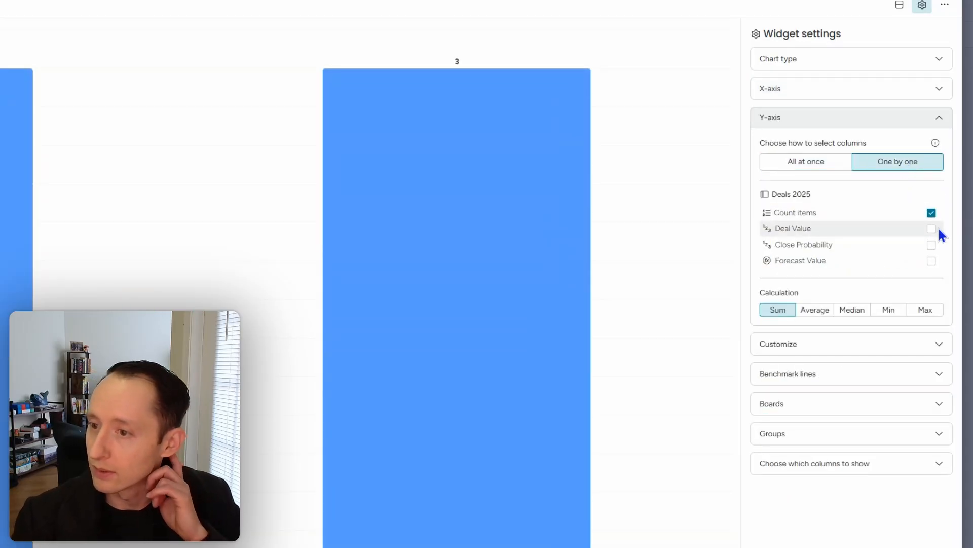
{"action": "left_click", "coordinate": [931, 230]}
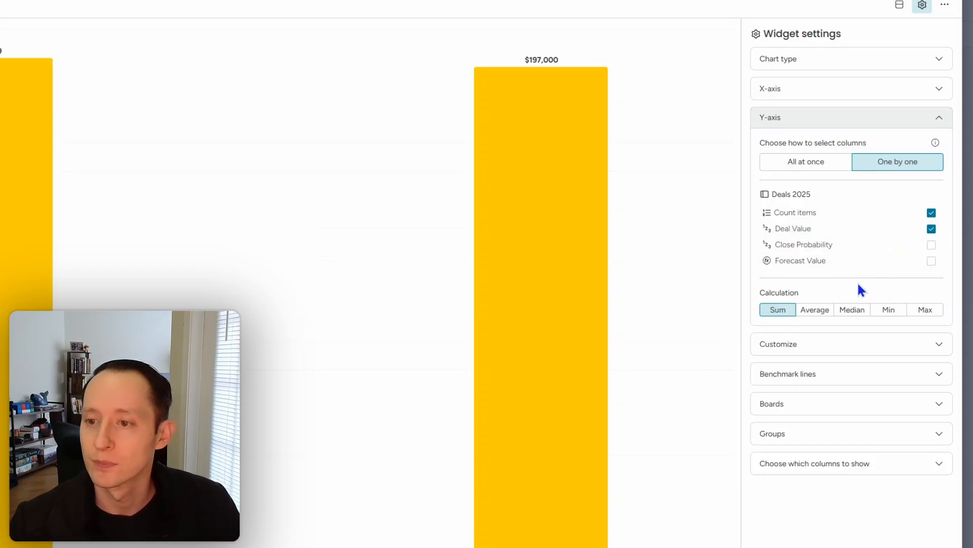
{"action": "left_click", "coordinate": [931, 212]}
- Try showing empty values in the chart
{"action": "left_click", "coordinate": [836, 346]}
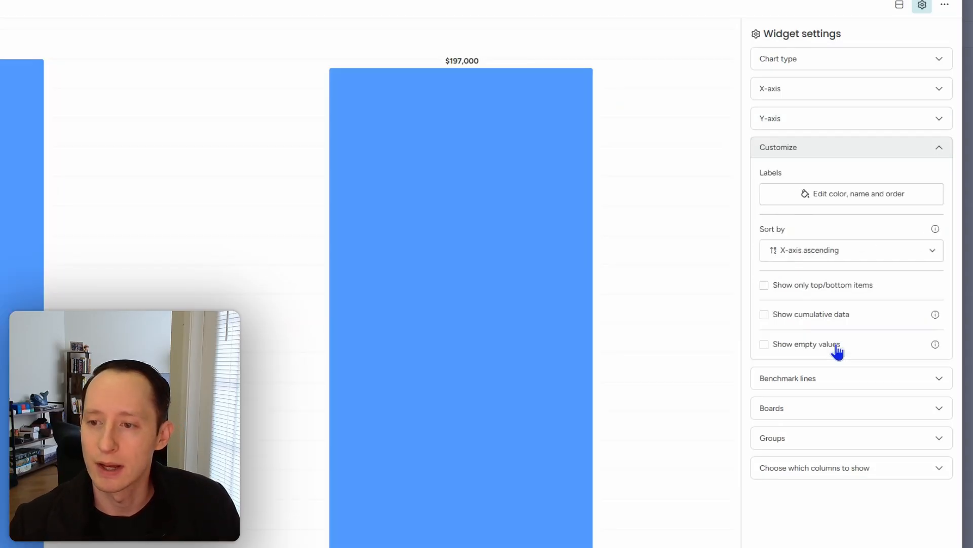
{"action": "left_click", "coordinate": [764, 345]}
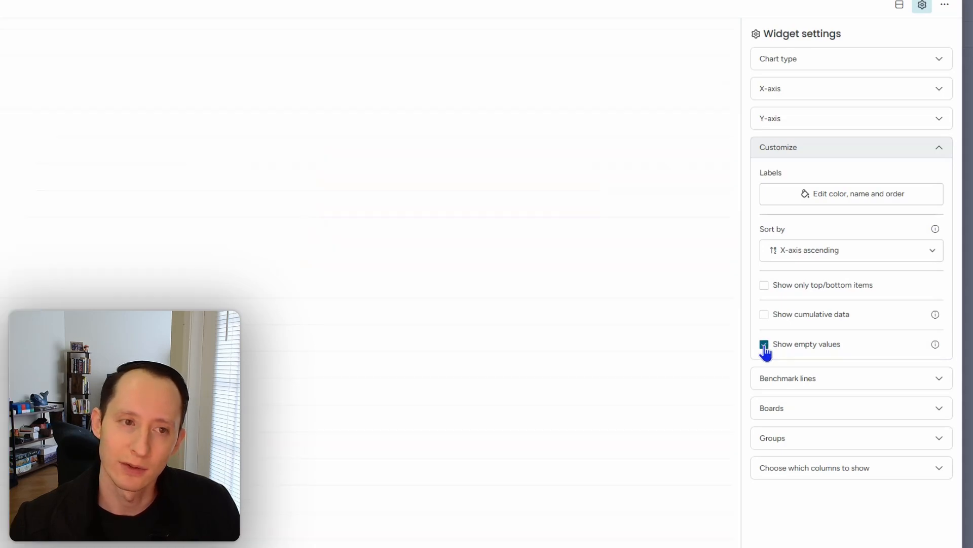
{"action": "left_click", "coordinate": [764, 345]}
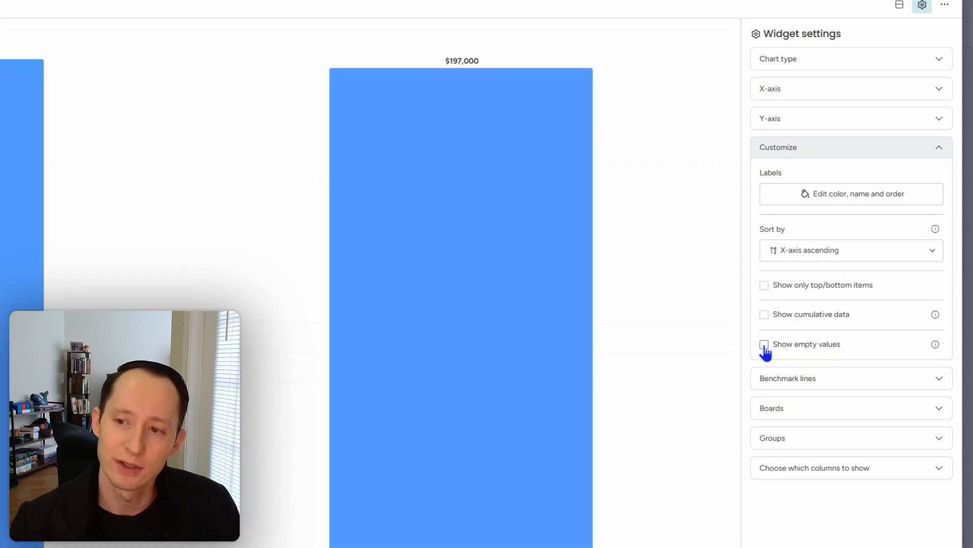
- Add a benchmark line at 500000 to the chart
{"action": "left_click", "coordinate": [821, 383]}
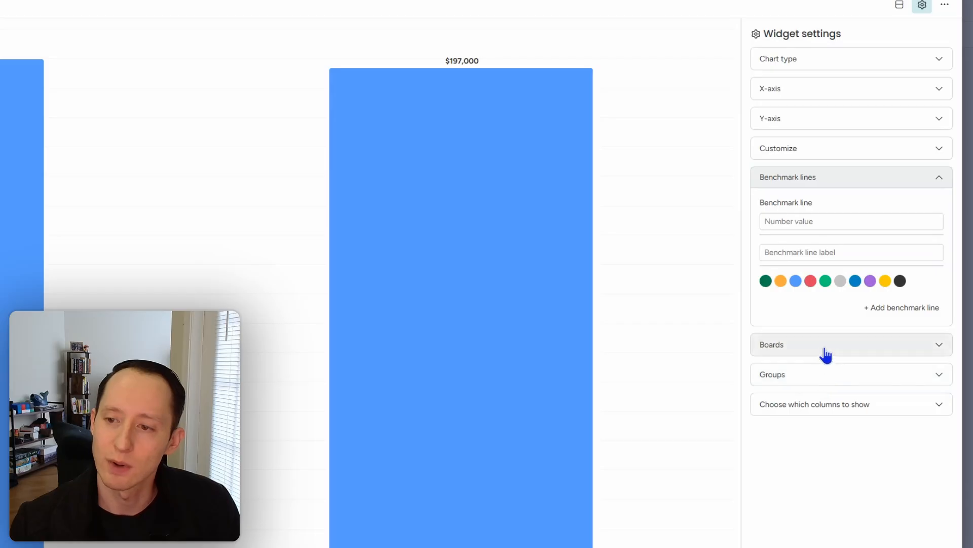
{"action": "left_click", "coordinate": [817, 221]}
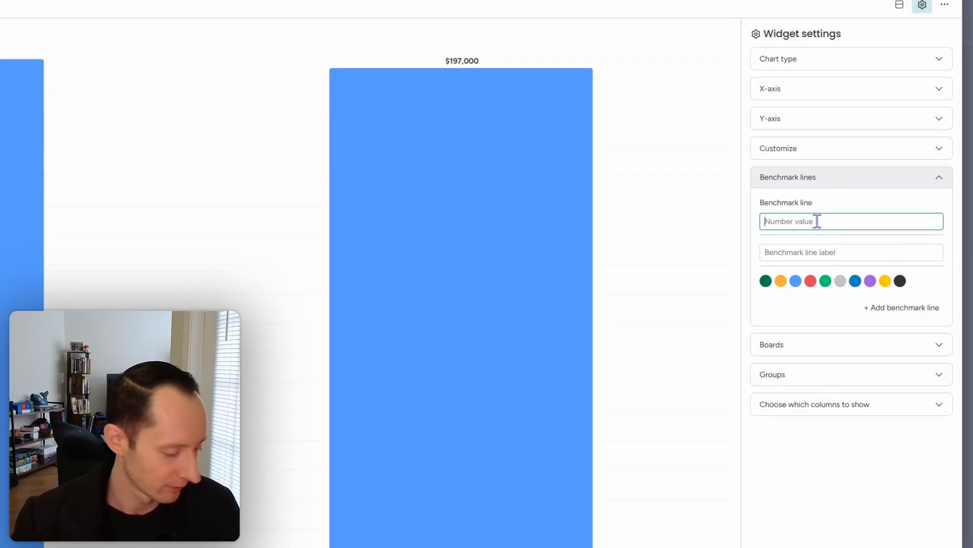
{"action": "type", "text": "500000"}
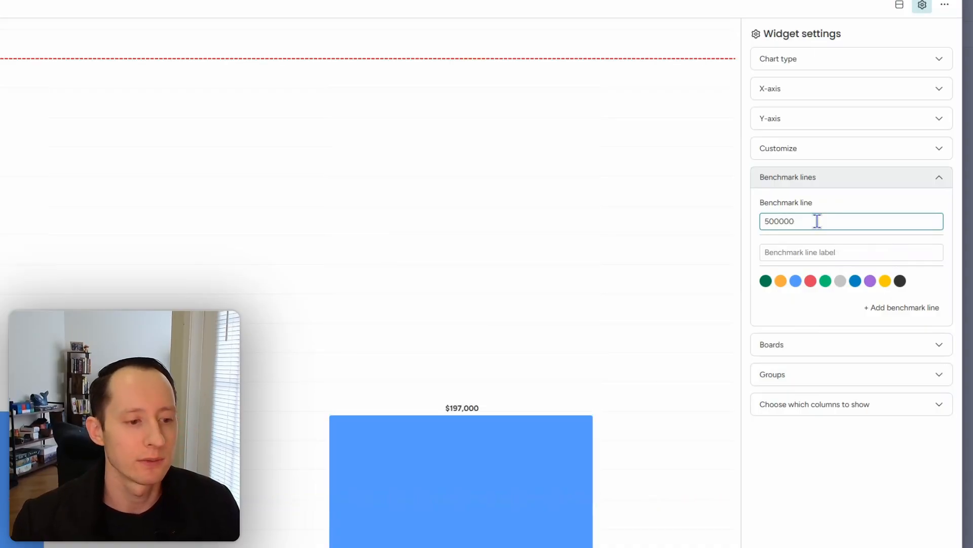
- Limit the chart to the Closed Won group of Deals 2025, excluding all other groups
{"action": "left_click", "coordinate": [814, 346]}
{"action": "left_click", "coordinate": [826, 446]}
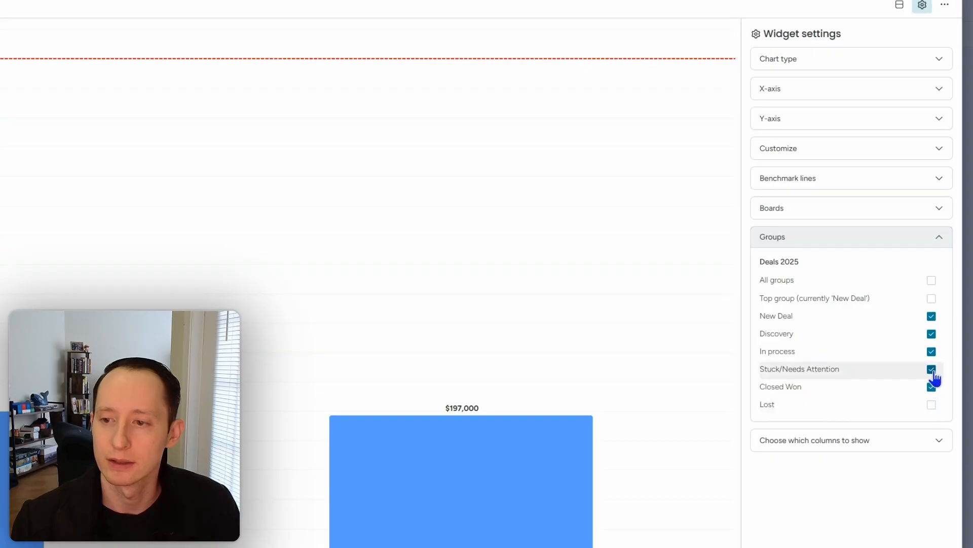
{"action": "left_click", "coordinate": [932, 352]}
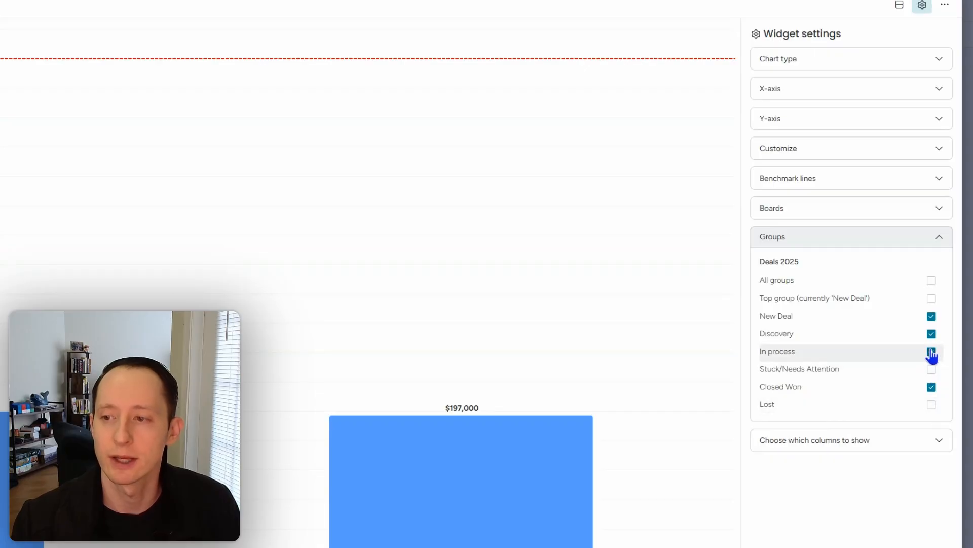
{"action": "left_click", "coordinate": [932, 334]}
{"action": "left_click", "coordinate": [932, 315]}
{"action": "left_click", "coordinate": [897, 449]}
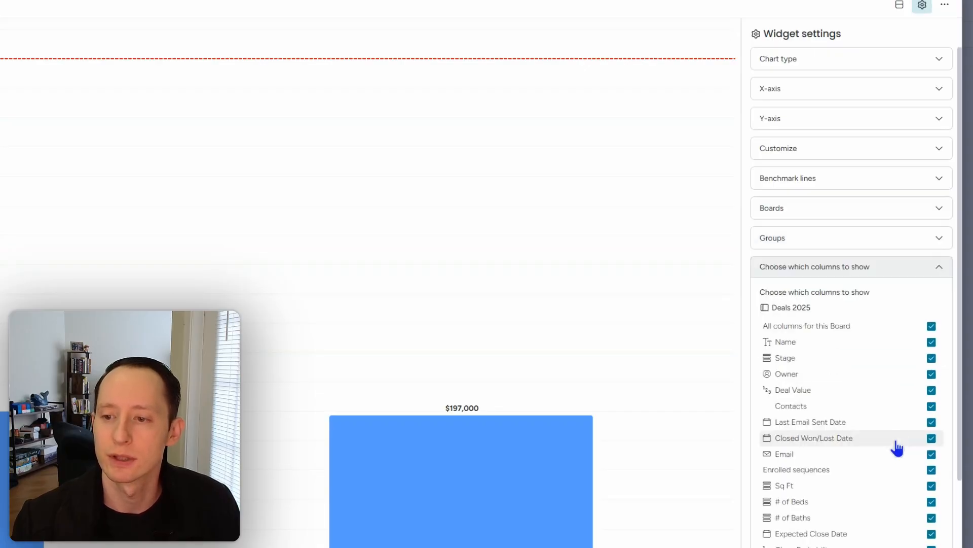
{"action": "left_click", "coordinate": [941, 273]}
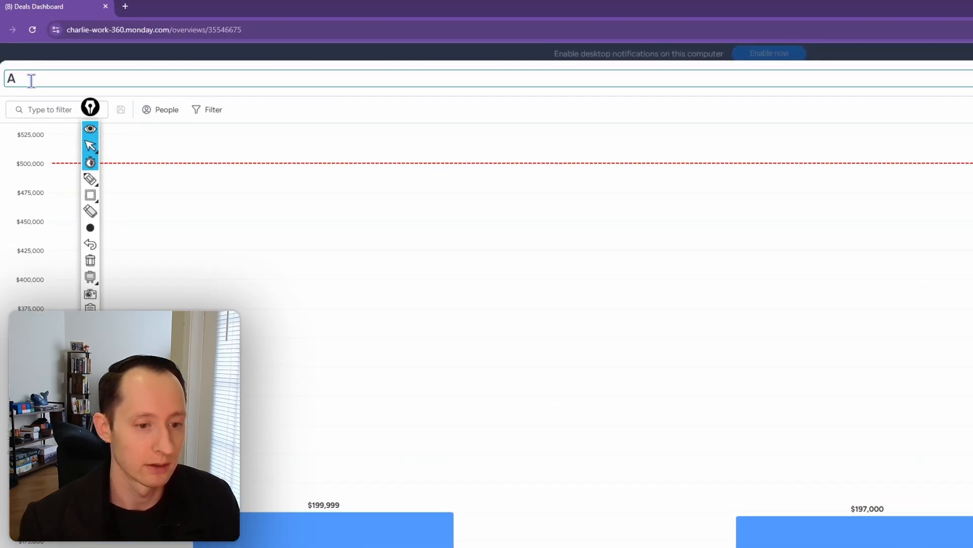
- Rename the chart "Closed Won Revenue by Month" and return to the dashboard
{"action": "type", "text": "Closed Won"}
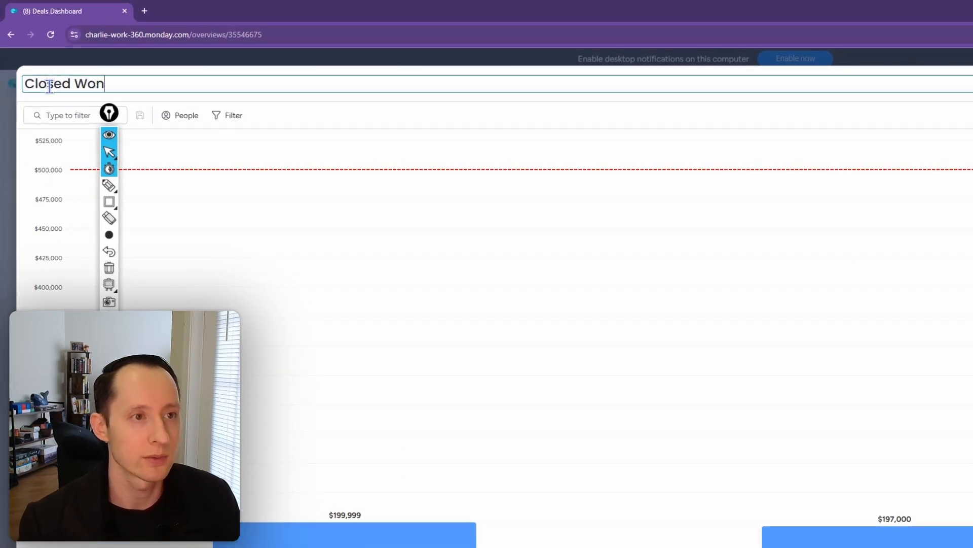
{"action": "type", "text": " Revenue by"}
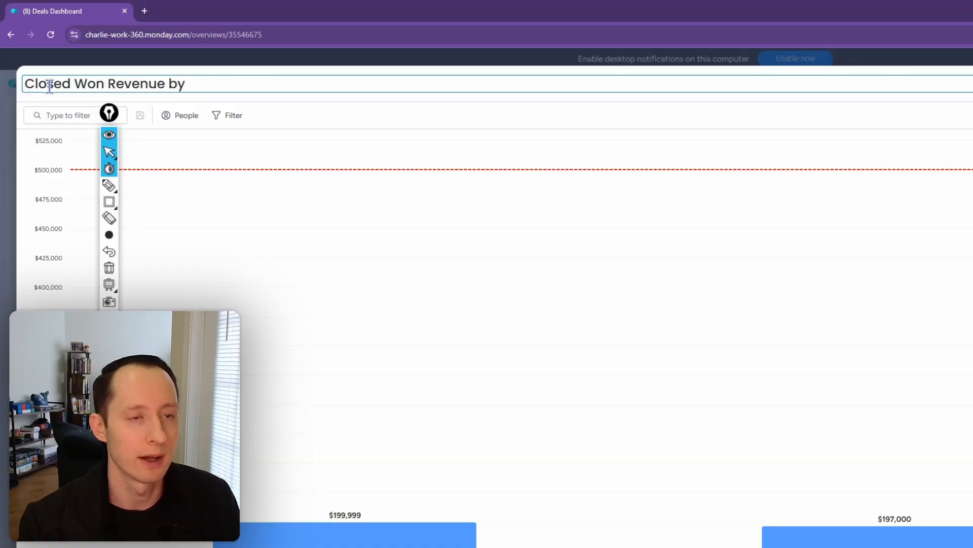
{"action": "type", "text": " Month"}
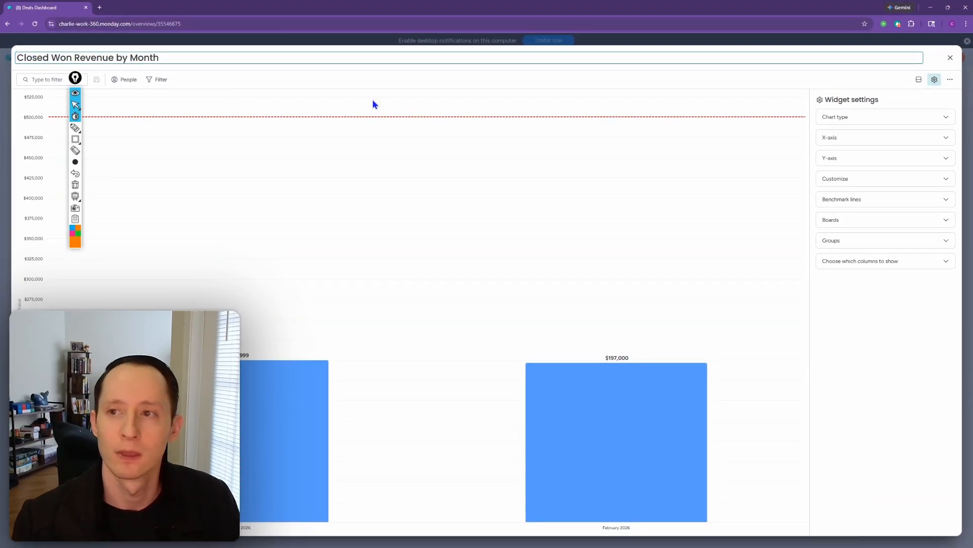
{"action": "left_click", "coordinate": [936, 62]}
{"action": "left_click", "coordinate": [950, 58]}
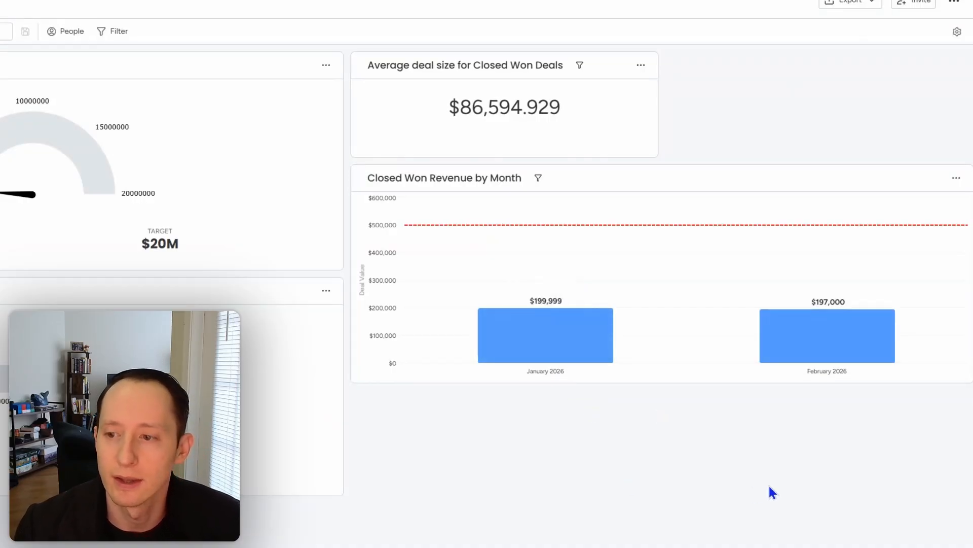
- Add an Activity tracker widget to the dashboard and make it slightly taller
{"action": "mouse_move", "coordinate": [852, 359]}
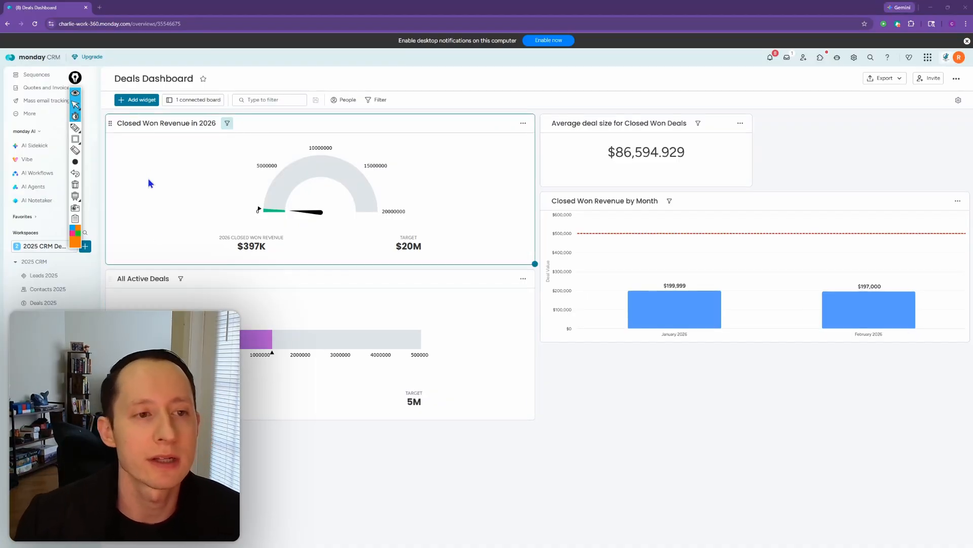
{"action": "left_click", "coordinate": [138, 100]}
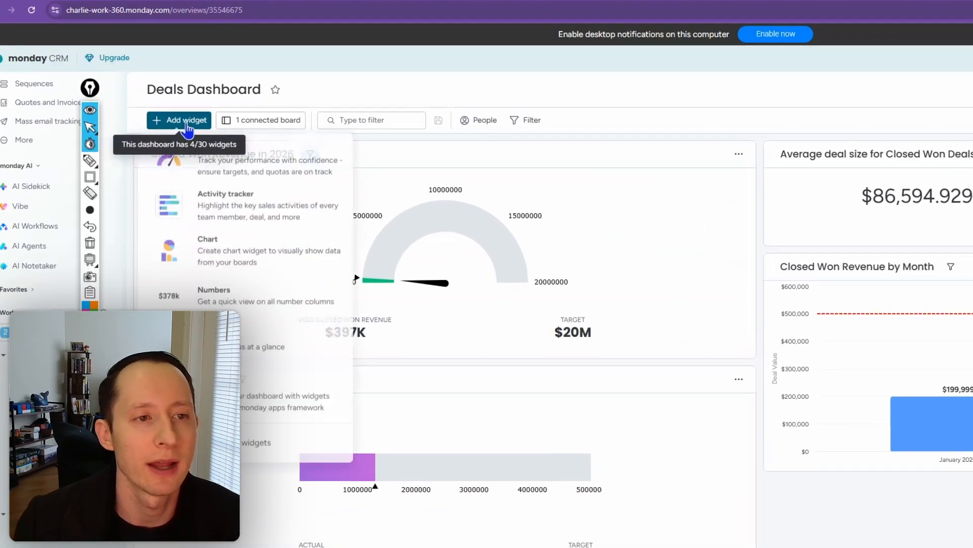
{"action": "left_click", "coordinate": [228, 216]}
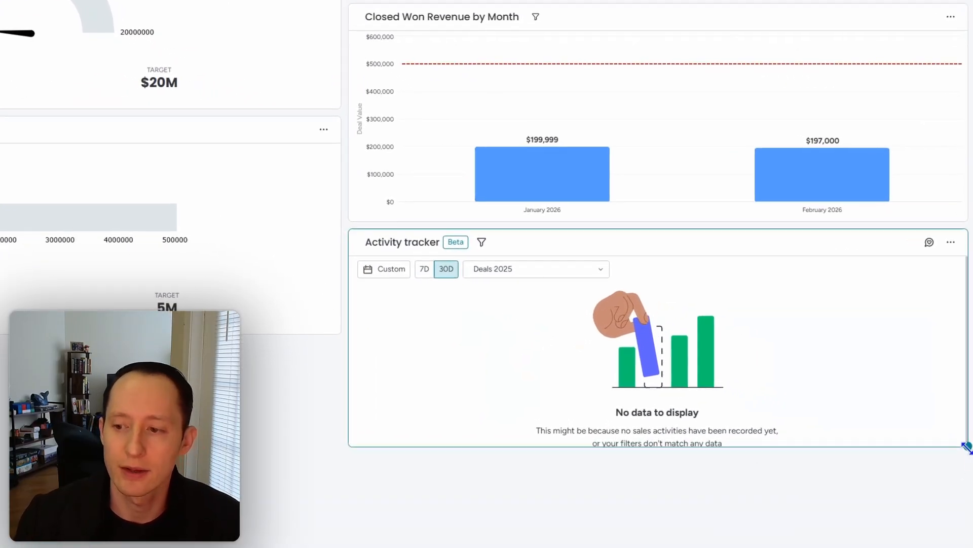
{"action": "left_click_drag", "start_coordinate": [966, 446], "coordinate": [964, 482]}
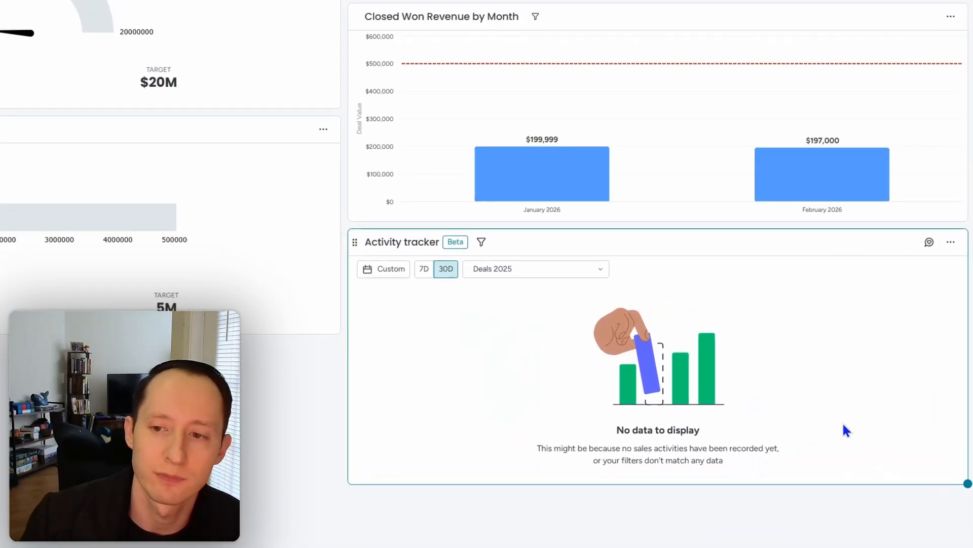
- Open the Activity tracker's settings and change its chart type to plain, unstacked horizontal bars
{"action": "left_click", "coordinate": [951, 243]}
{"action": "left_click", "coordinate": [930, 283]}
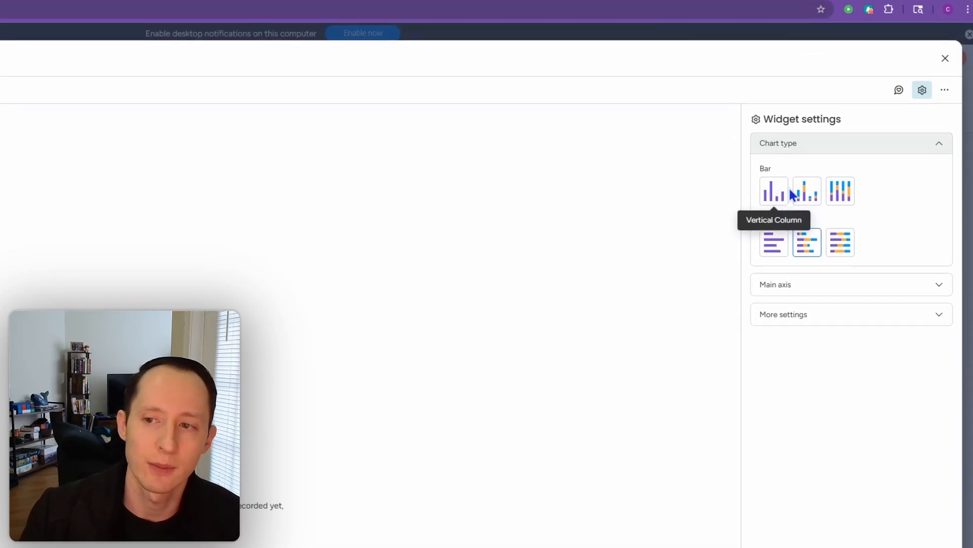
{"action": "left_click", "coordinate": [786, 197]}
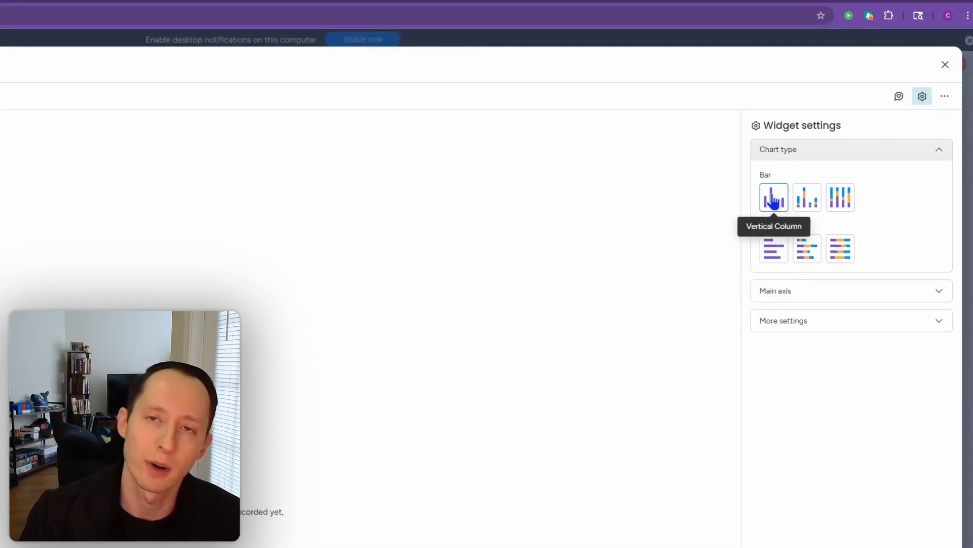
{"action": "left_click", "coordinate": [774, 250]}
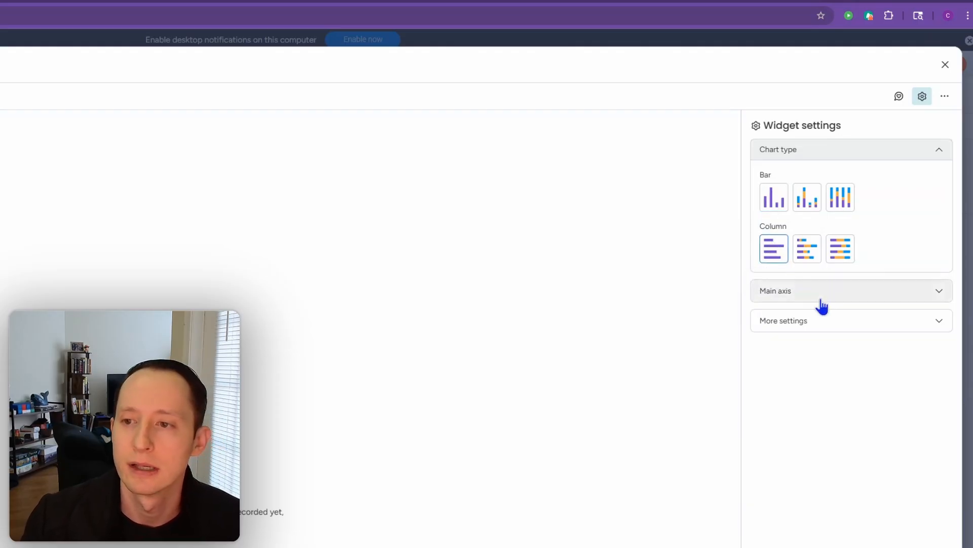
- Change the Activity tracker's chart type to Stacked Column after trying the Stacked Bar variant
{"action": "left_click", "coordinate": [809, 263]}
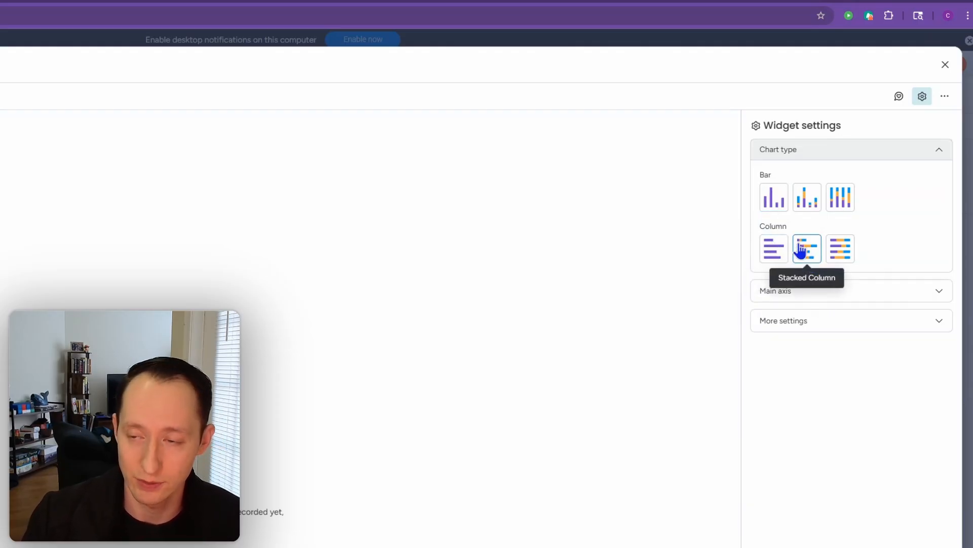
{"action": "left_click", "coordinate": [805, 202]}
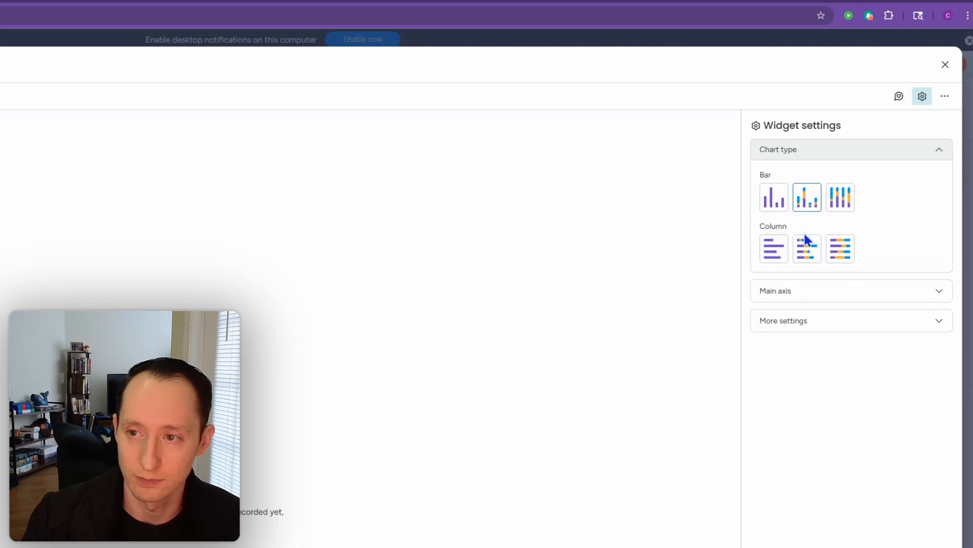
{"action": "left_click", "coordinate": [794, 256]}
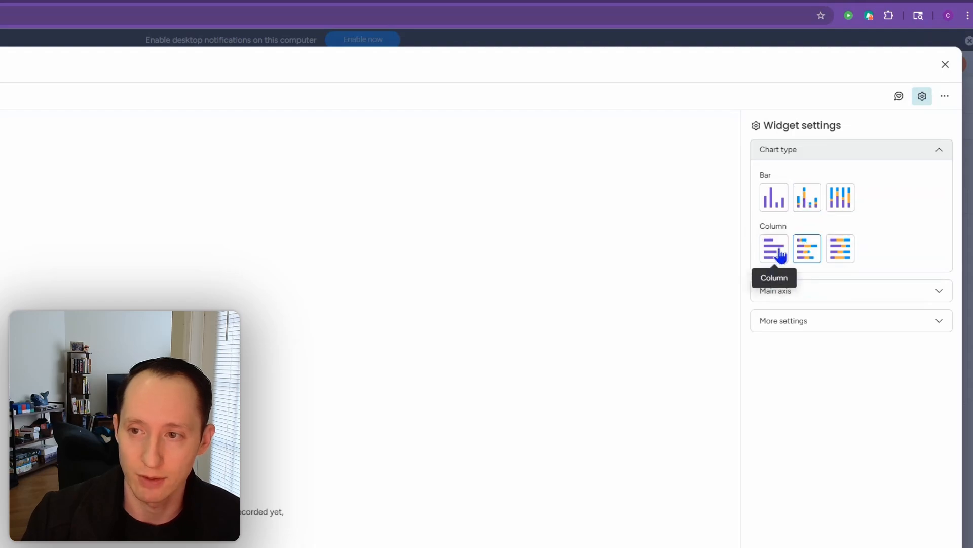
- Keep Activity creator as the Activity tracker's main axis and stack the chart by Activity type
{"action": "left_click", "coordinate": [807, 289]}
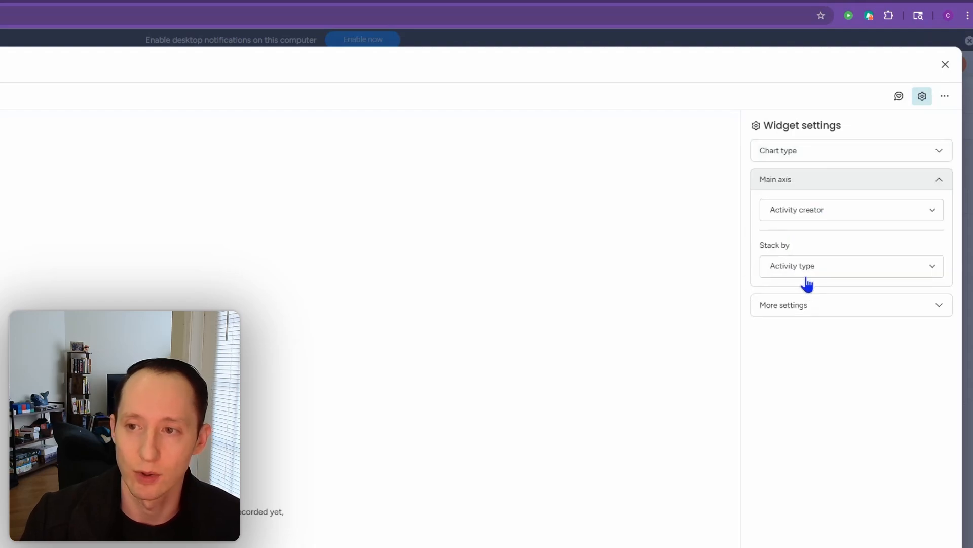
{"action": "left_click", "coordinate": [805, 220]}
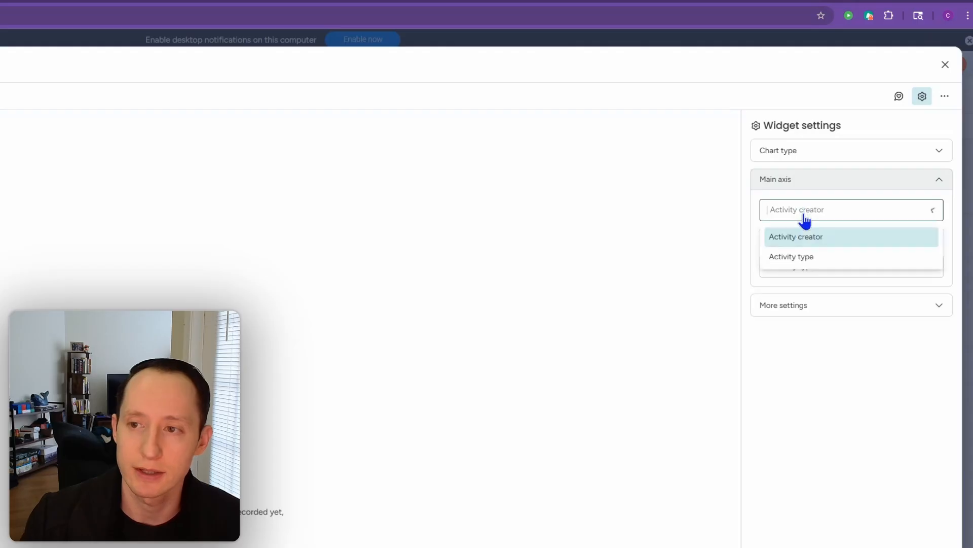
{"action": "left_click", "coordinate": [805, 220]}
{"action": "left_click", "coordinate": [805, 266]}
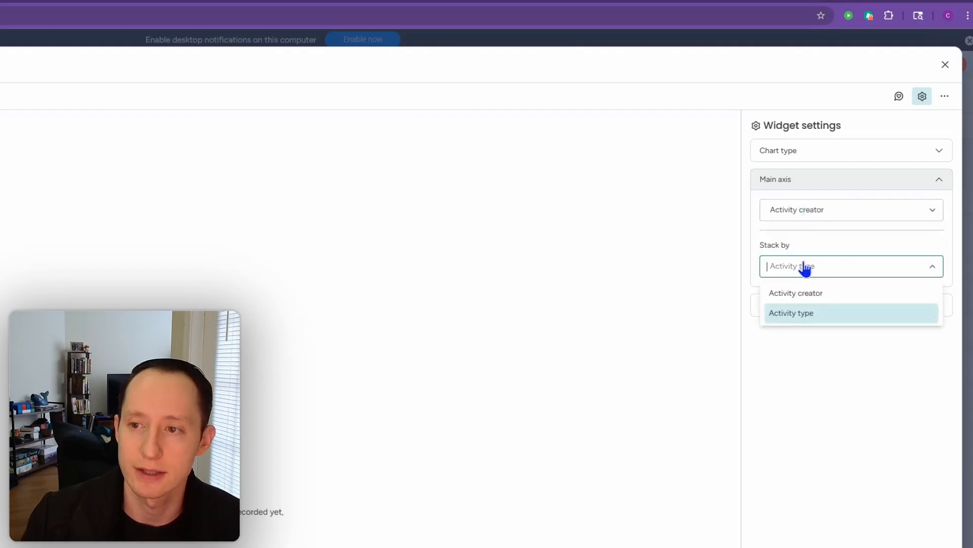
{"action": "left_click", "coordinate": [816, 319]}
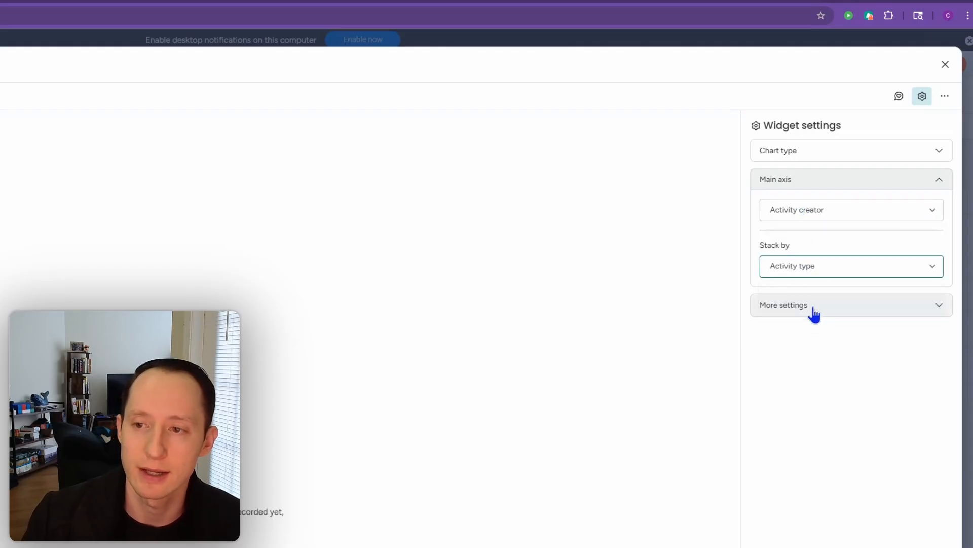
- Review the Activity tracker's sorting and item limit options and return to the dashboard
{"action": "left_click", "coordinate": [815, 309]}
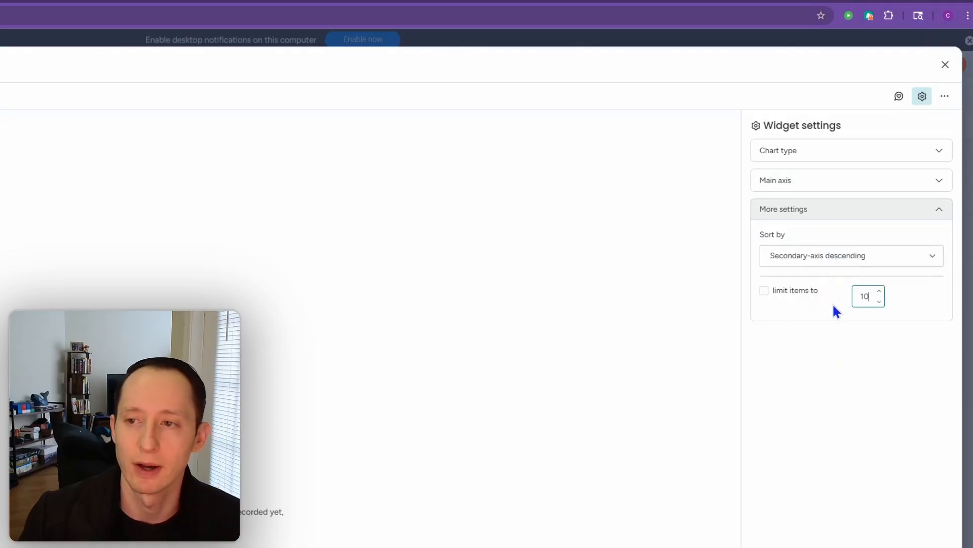
{"action": "left_click", "coordinate": [857, 216]}
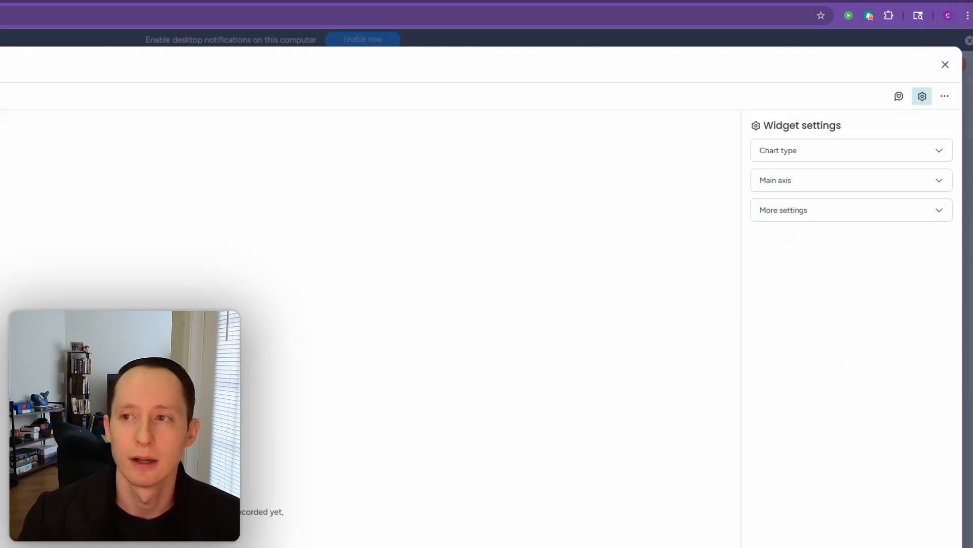
{"action": "left_click", "coordinate": [945, 65]}
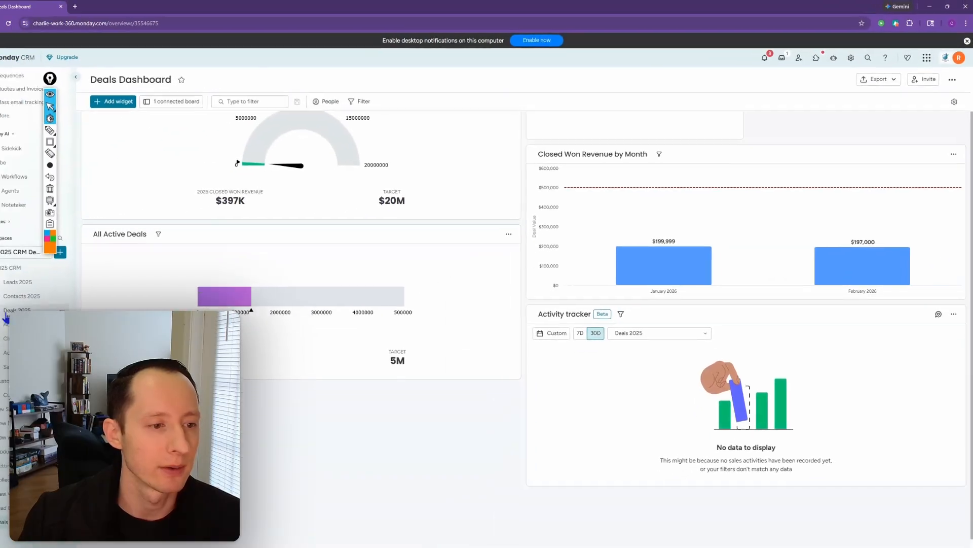
- On the Deals 2025 board, assign owners to the "test lead 4" deal and the $8,888 deal in the New Deal group
{"action": "left_click", "coordinate": [15, 310]}
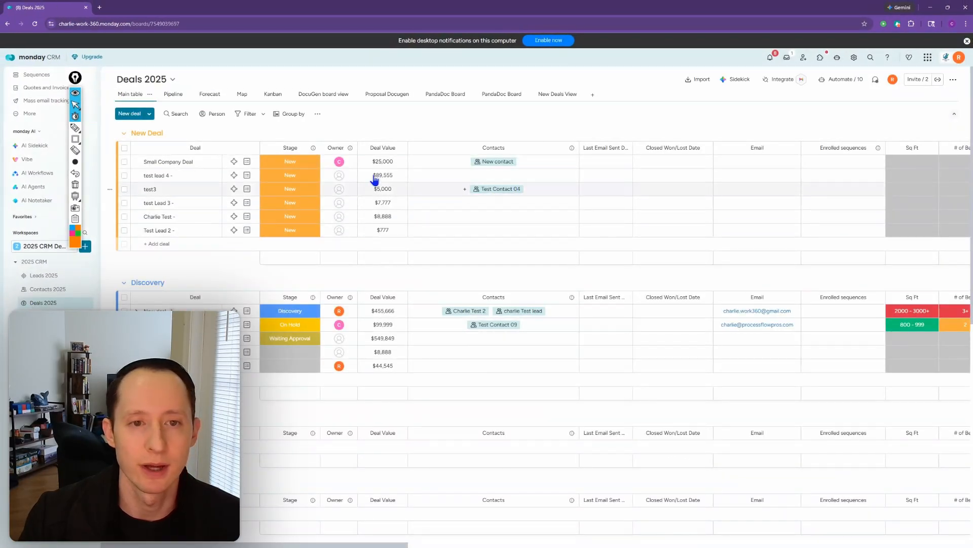
{"action": "left_click", "coordinate": [342, 176]}
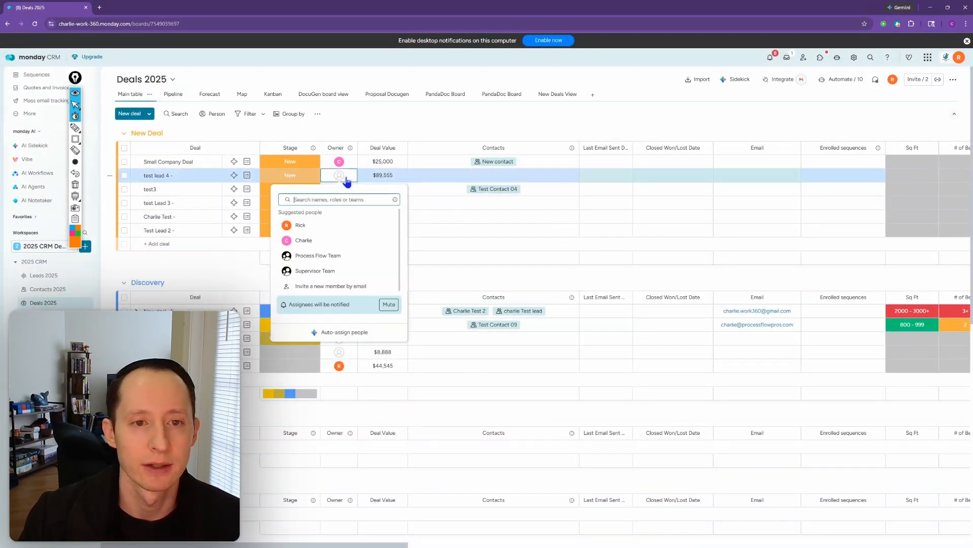
{"action": "left_click", "coordinate": [336, 240]}
{"action": "left_click", "coordinate": [339, 217]}
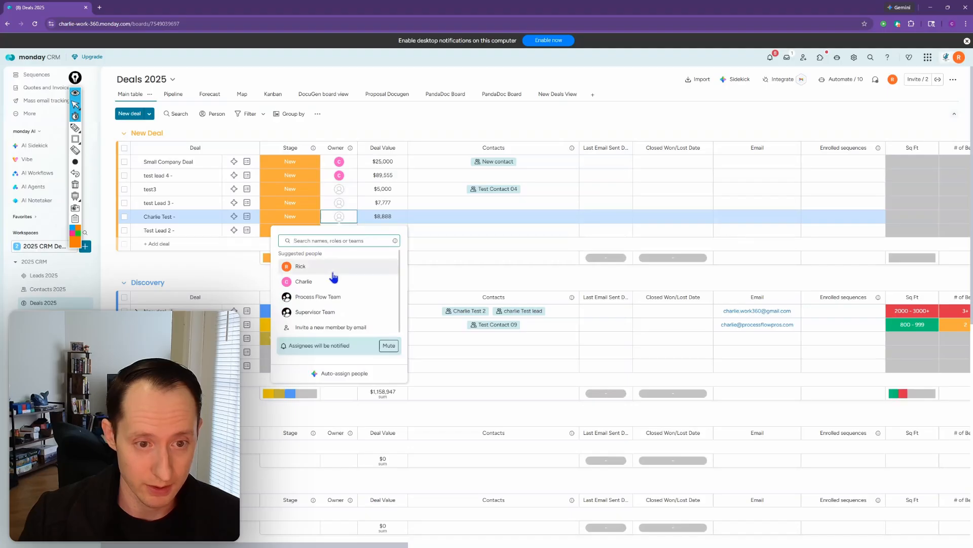
{"action": "left_click", "coordinate": [336, 266]}
- Assign owners to the Waiting Approval deal in the Discovery group and the $7,878 Won deal
{"action": "left_click", "coordinate": [339, 338]}
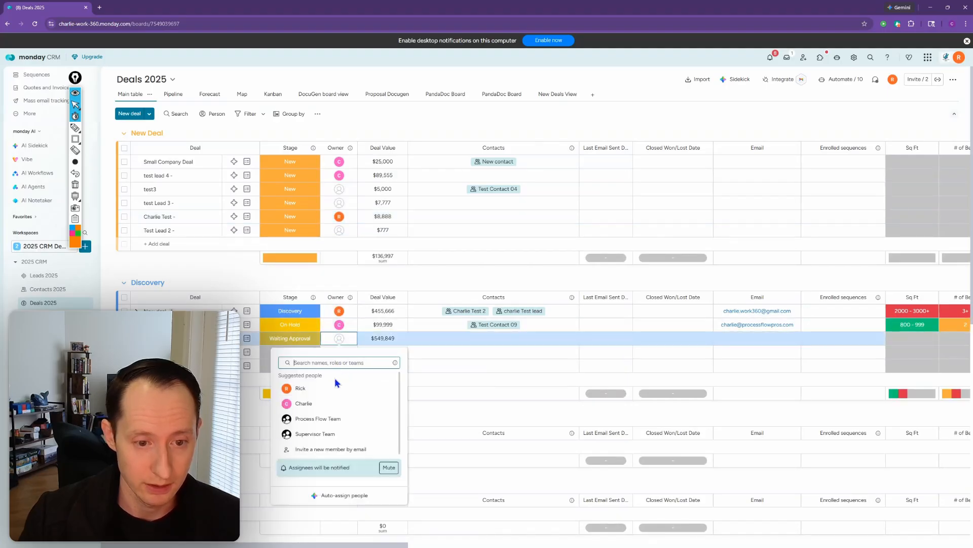
{"action": "left_click", "coordinate": [326, 403]}
{"action": "scroll", "coordinate": [361, 411], "scroll_direction": "down", "scroll_amount": 5}
{"action": "left_click", "coordinate": [339, 447]}
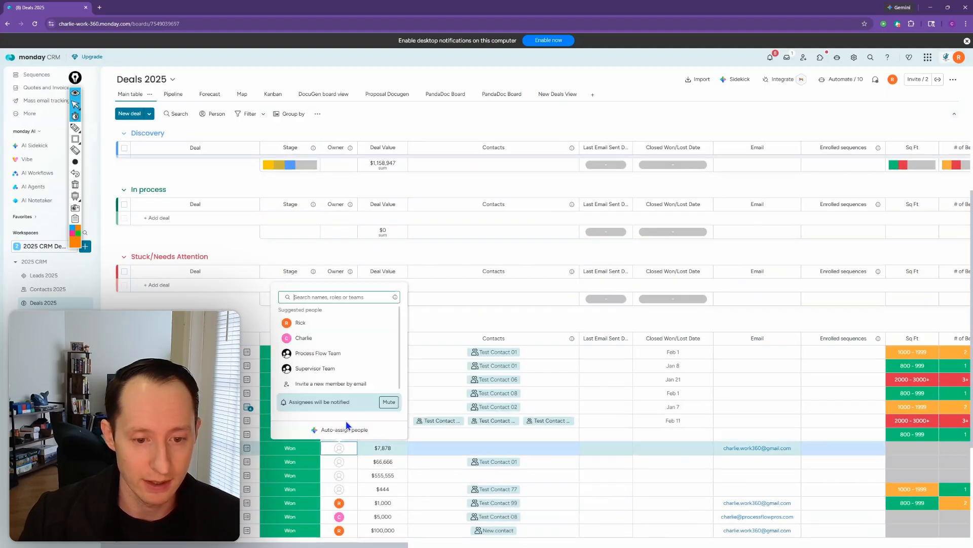
{"action": "left_click", "coordinate": [339, 339]}
{"action": "scroll", "coordinate": [202, 221], "scroll_direction": "up", "scroll_amount": 6}
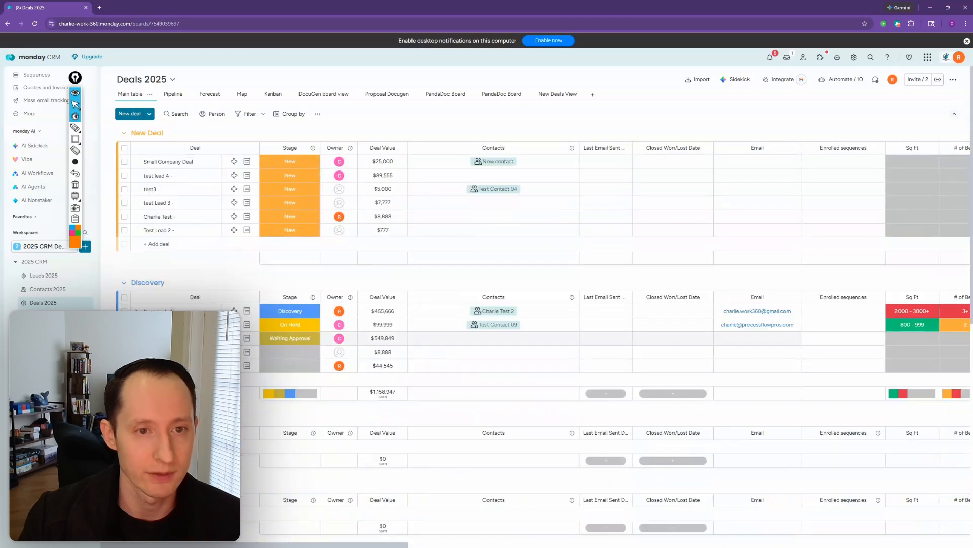
- Open Small Company Deal and add a note activity reading "test"
{"action": "left_click", "coordinate": [248, 161]}
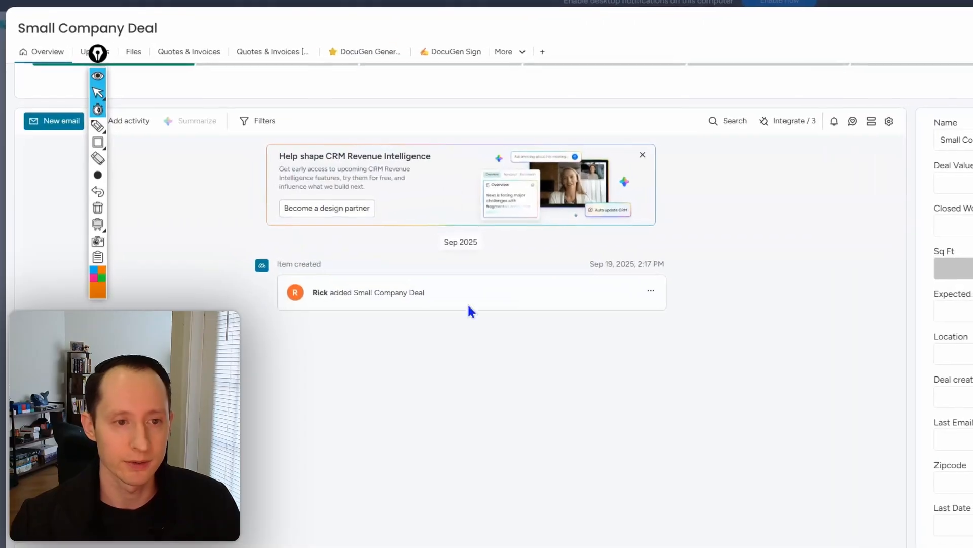
{"action": "left_click", "coordinate": [130, 123]}
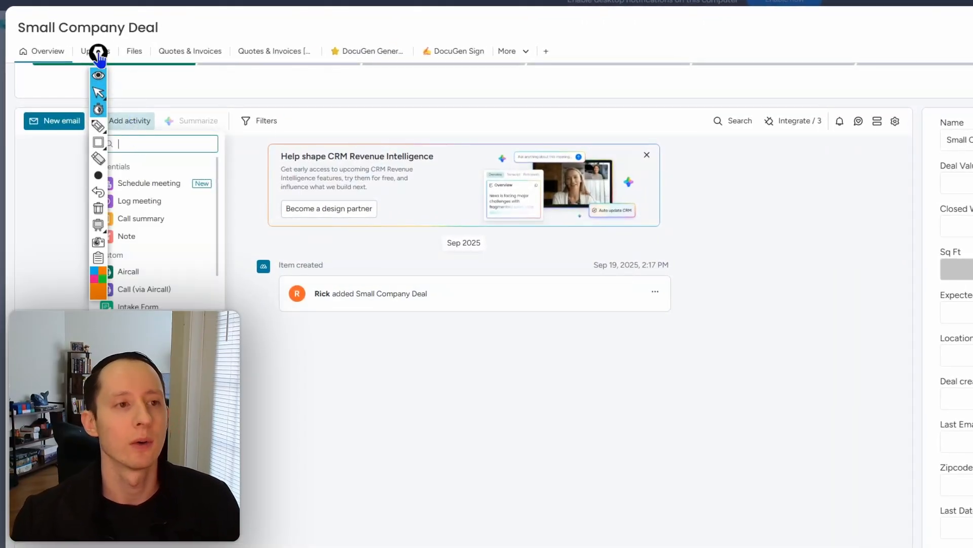
{"action": "left_click_drag", "start_coordinate": [98, 53], "coordinate": [30, 48]}
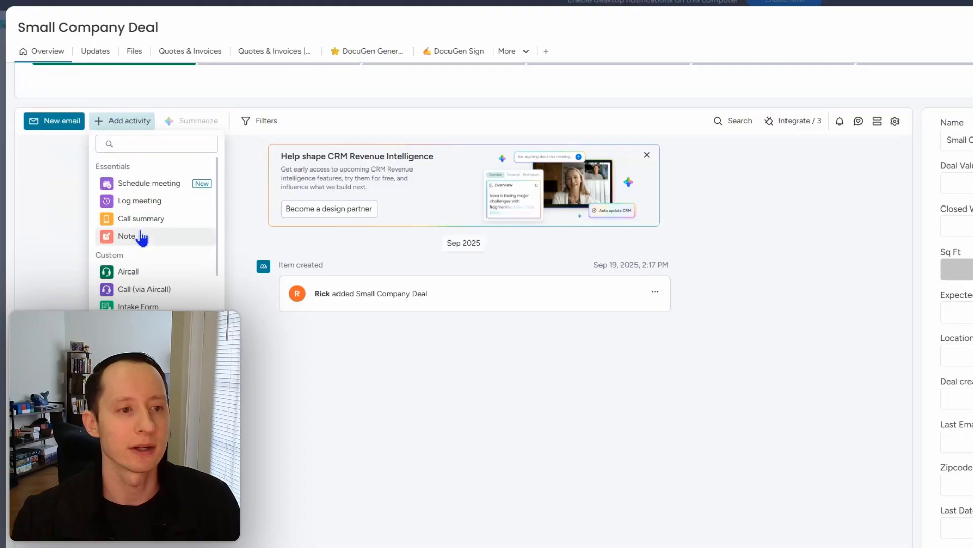
{"action": "left_click", "coordinate": [364, 299]}
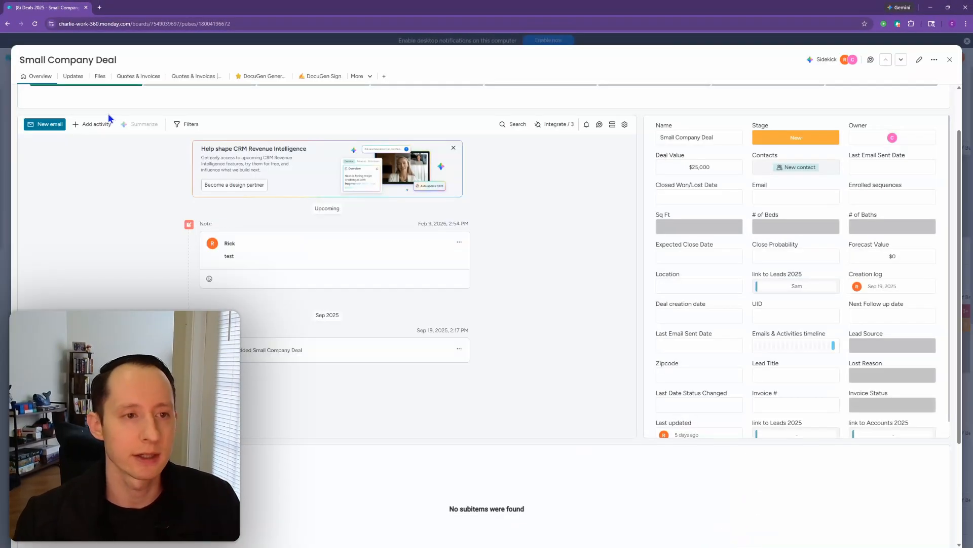
- Add a second "test" note to Small Company Deal and close the deal
{"action": "left_click", "coordinate": [91, 124]}
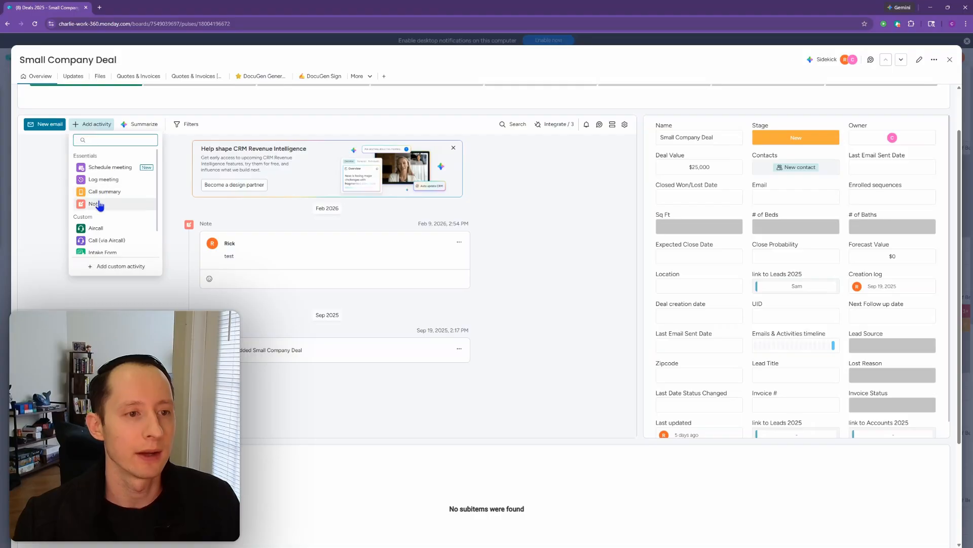
{"action": "left_click", "coordinate": [95, 199]}
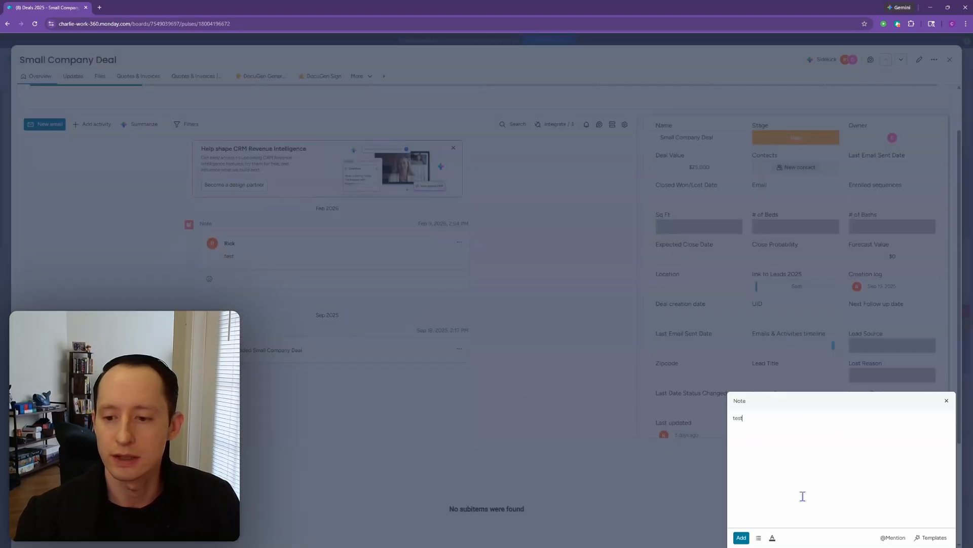
{"action": "left_click", "coordinate": [741, 537]}
{"action": "left_click", "coordinate": [950, 60]}
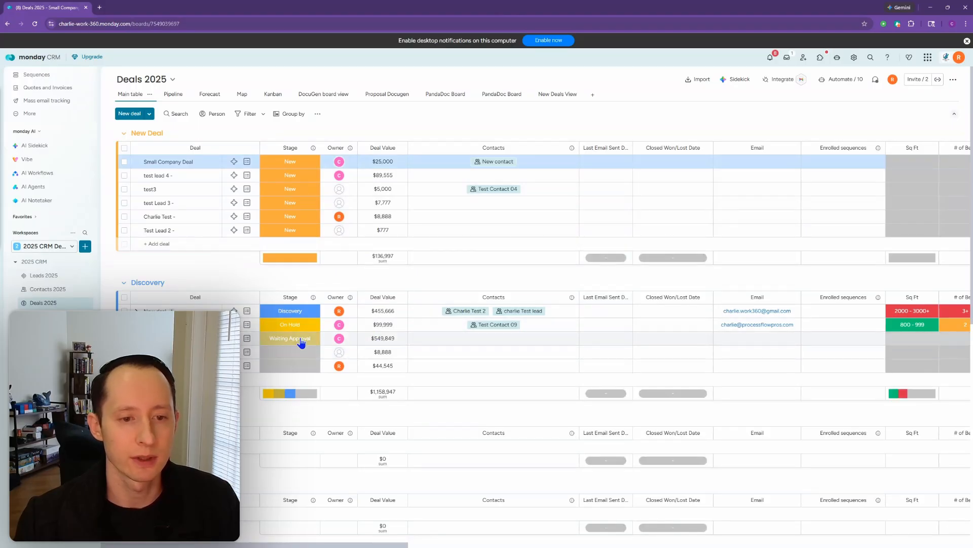
- Open the Waiting Approval deal and log a meeting for February 09, 2026, 14:55 - 15:25 with the text "test"
{"action": "left_click", "coordinate": [247, 338]}
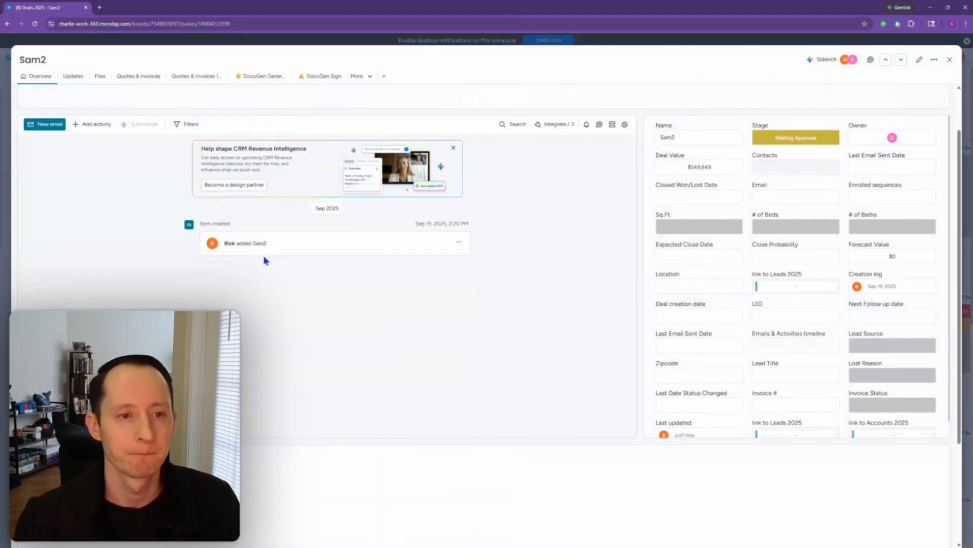
{"action": "left_click", "coordinate": [110, 128]}
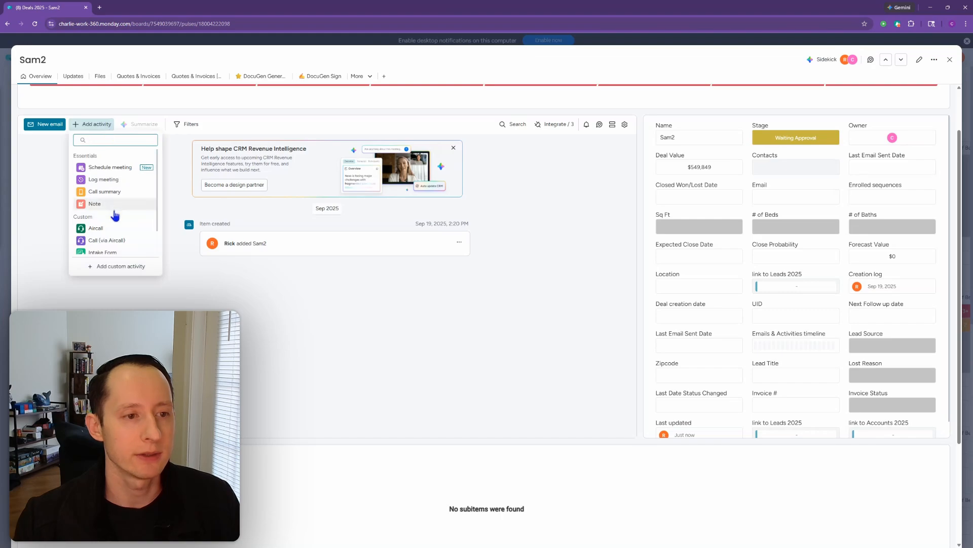
{"action": "left_click", "coordinate": [113, 183]}
{"action": "type", "text": "test"}
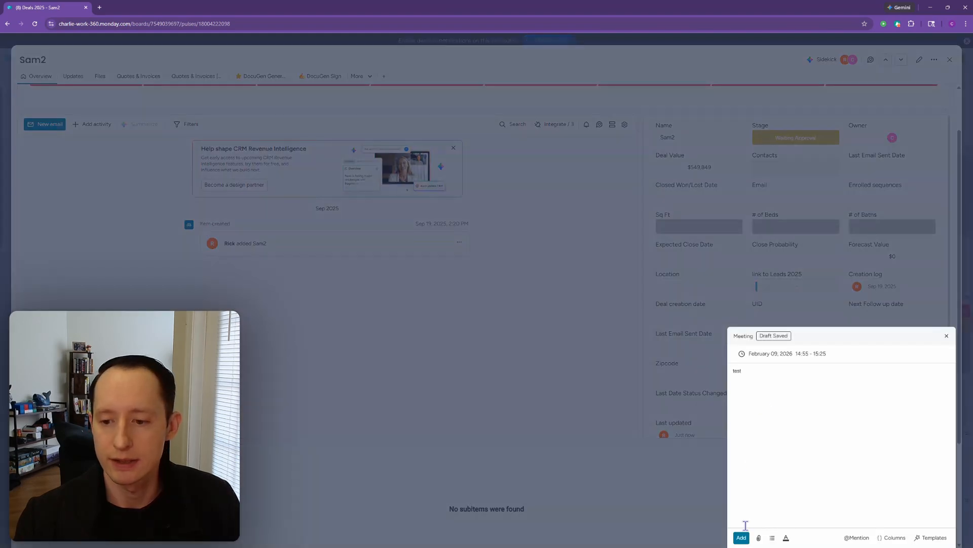
{"action": "left_click", "coordinate": [741, 537]}
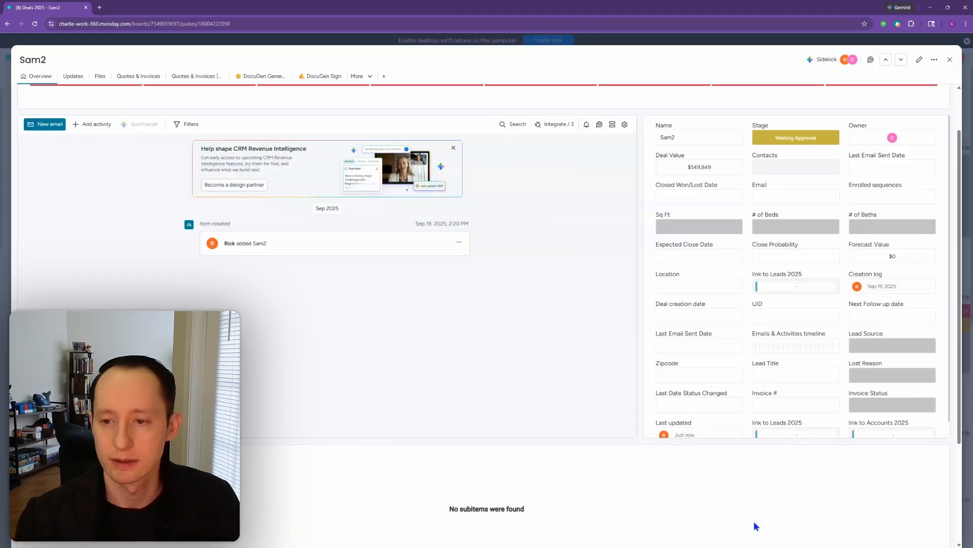
- Log a second meeting for 14:55 - 15:25 on the Waiting Approval deal and close it
{"action": "left_click", "coordinate": [93, 124]}
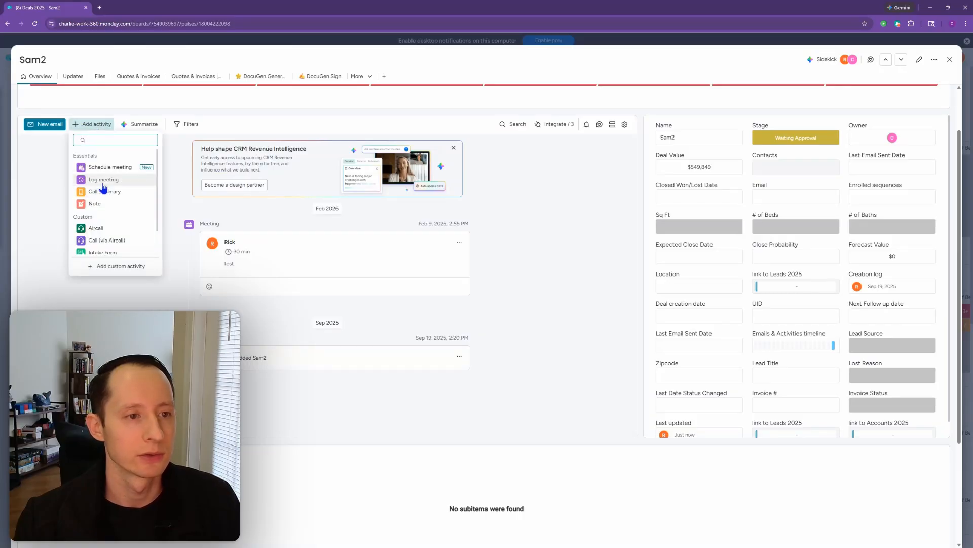
{"action": "left_click", "coordinate": [104, 180]}
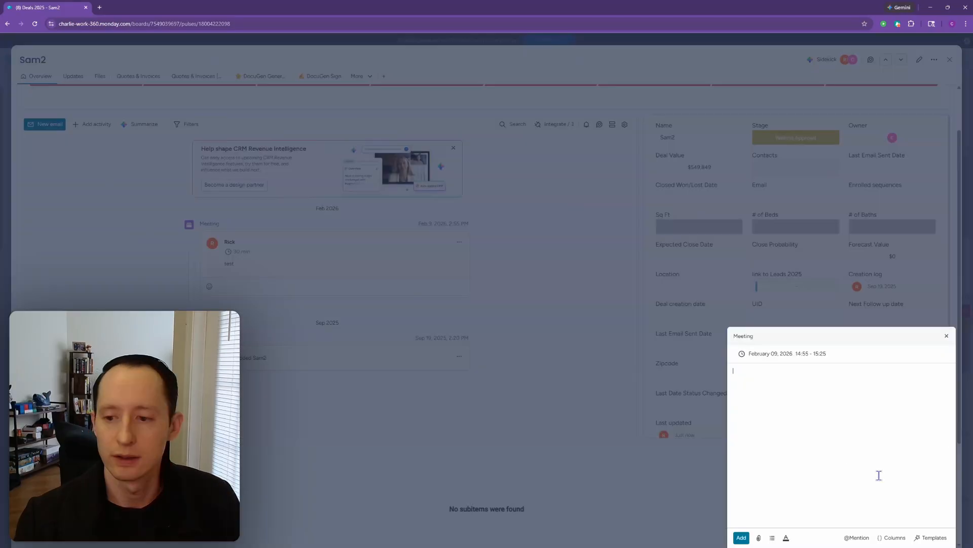
{"action": "left_click", "coordinate": [741, 538]}
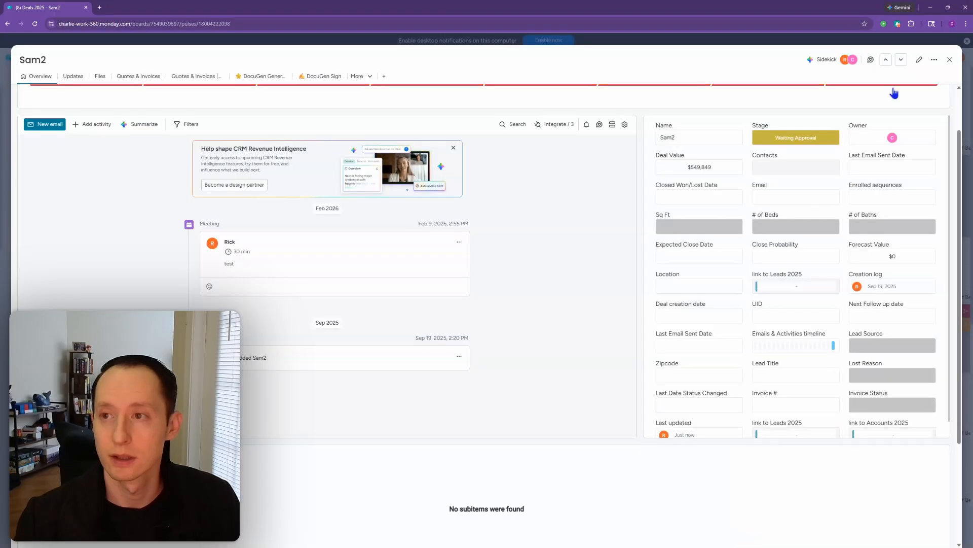
{"action": "left_click", "coordinate": [950, 59]}
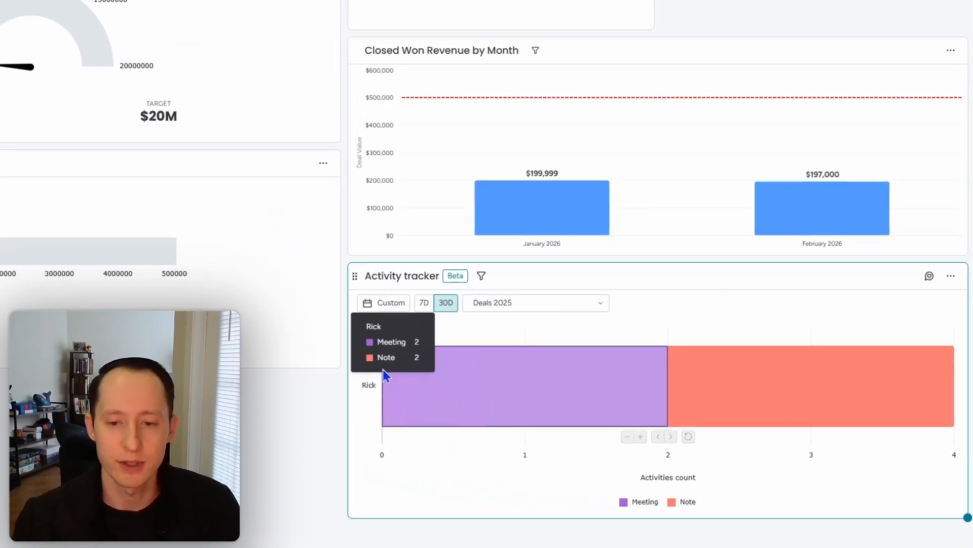
- Examine the Activity tracker's meeting and note bars, compare the 7-day and 30-day ranges, and view its board choices
{"action": "mouse_move", "coordinate": [367, 500]}
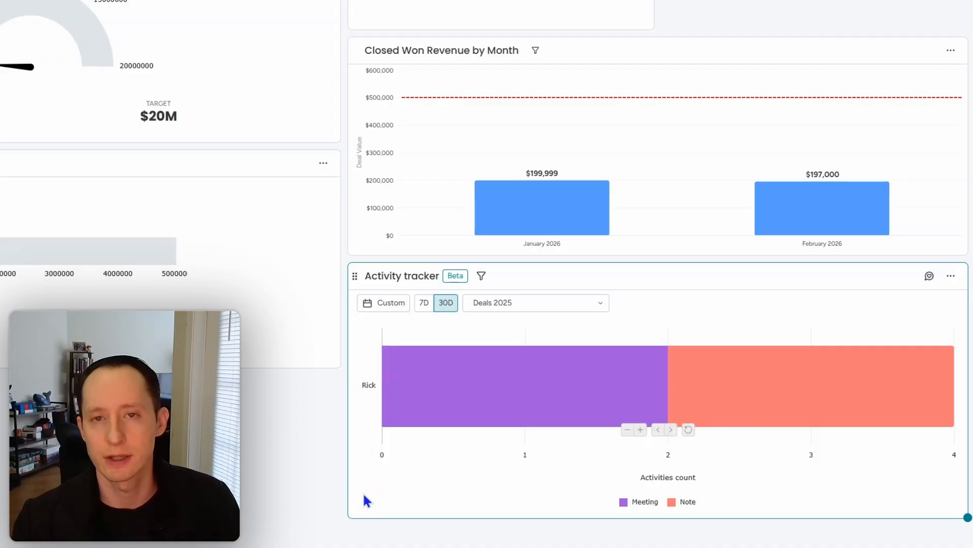
{"action": "mouse_move", "coordinate": [533, 412]}
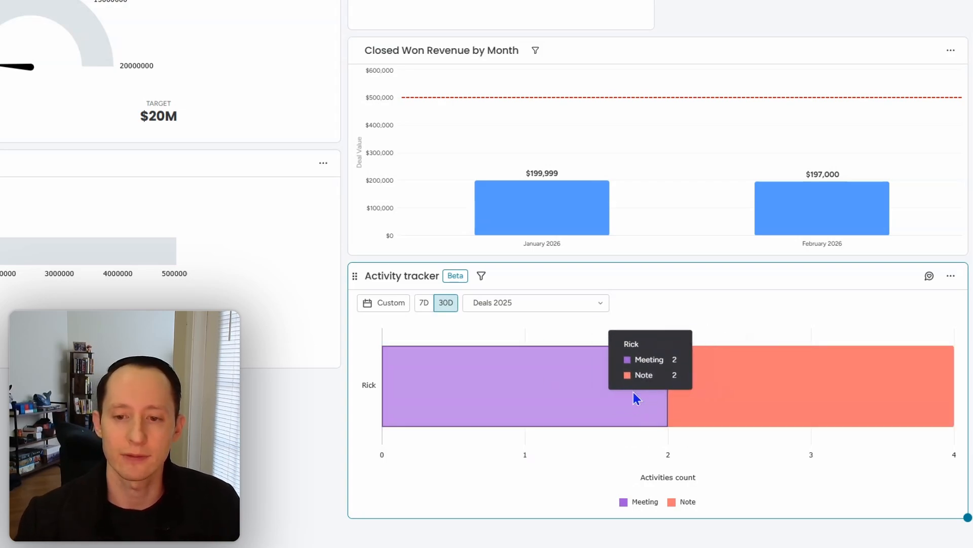
{"action": "left_click", "coordinate": [424, 308]}
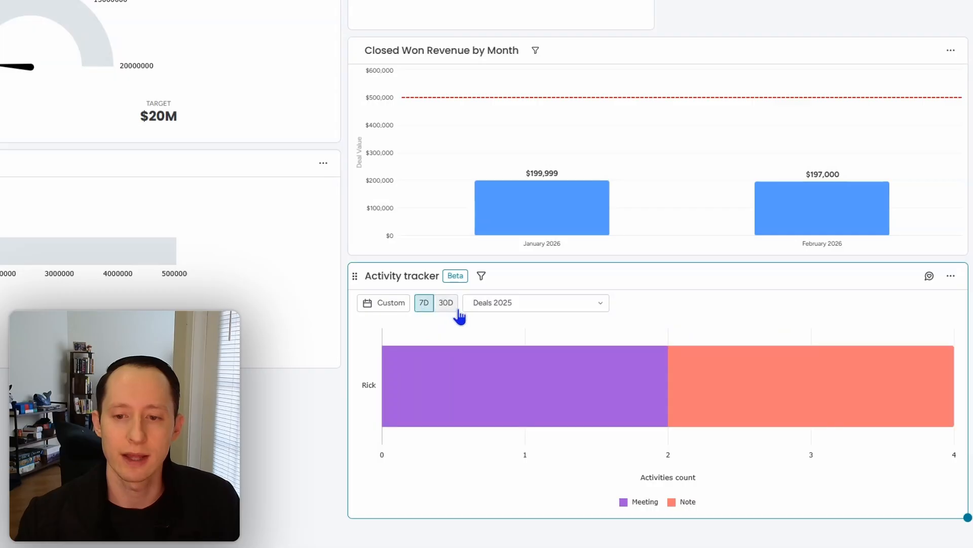
{"action": "left_click", "coordinate": [451, 304]}
{"action": "left_click", "coordinate": [515, 304]}
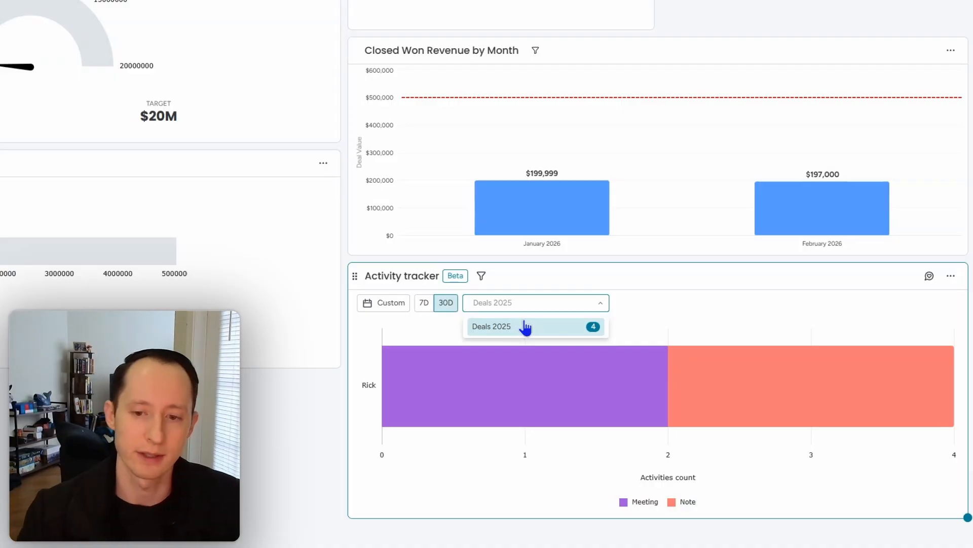
- Set the Activity tracker's custom date range to February 1 through February 15, 2026
{"action": "left_click", "coordinate": [396, 313]}
{"action": "left_click", "coordinate": [396, 314]}
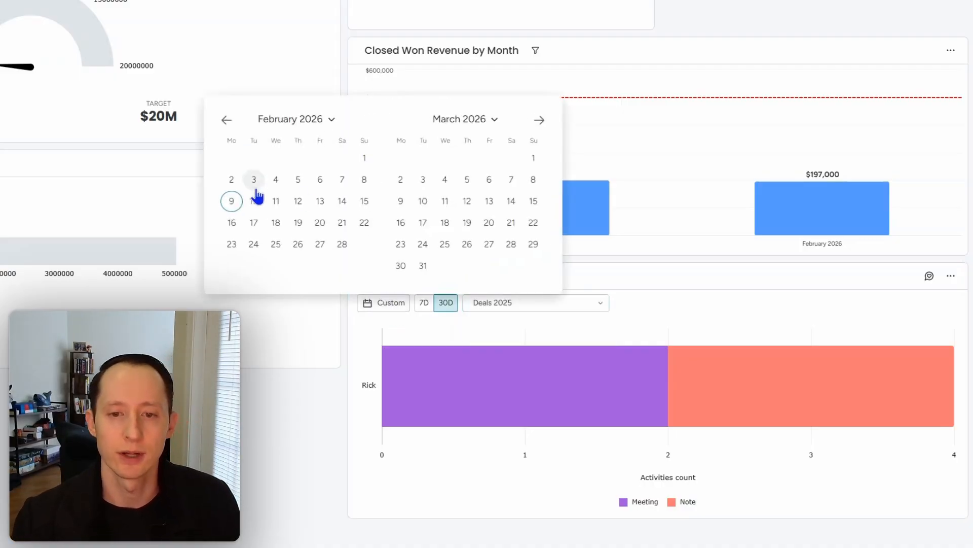
{"action": "left_click", "coordinate": [363, 159]}
{"action": "left_click", "coordinate": [363, 201]}
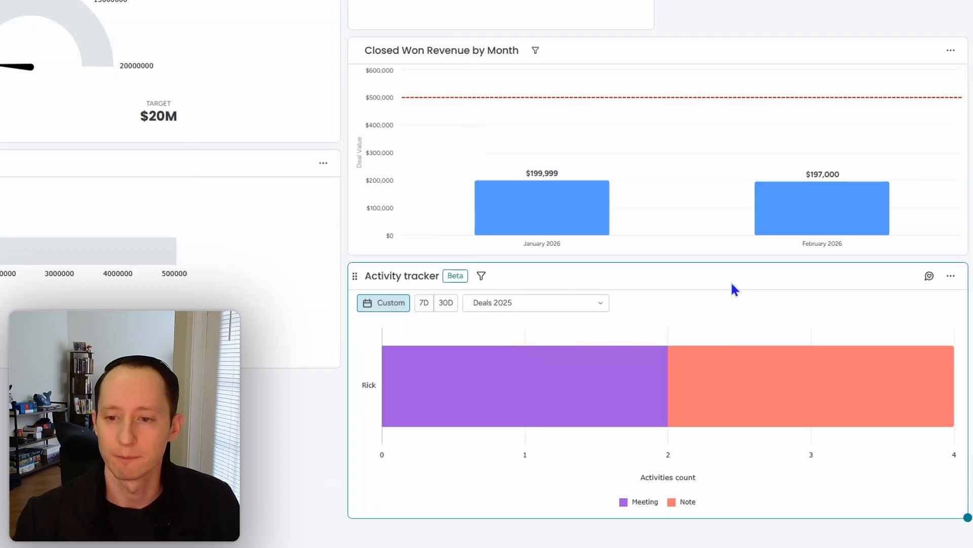
- Choose User as the Activity tracker's advanced filter field, view its condition choices, and close the filter settings
{"action": "left_click", "coordinate": [481, 275]}
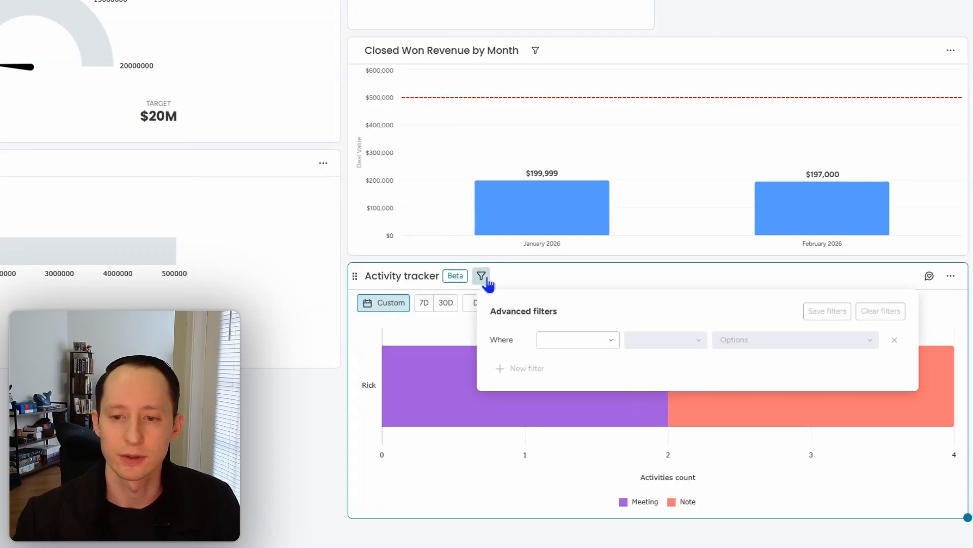
{"action": "left_click", "coordinate": [610, 340]}
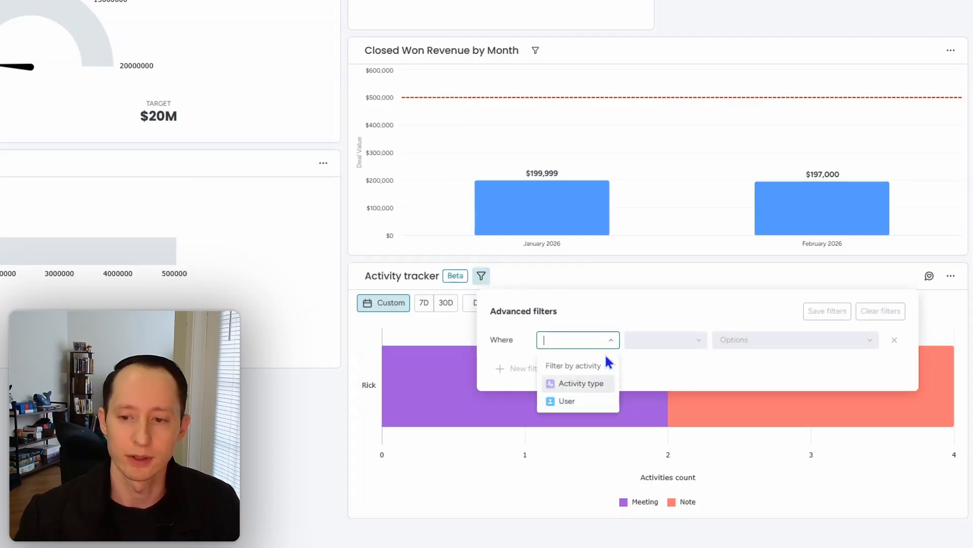
{"action": "left_click", "coordinate": [600, 402]}
{"action": "left_click", "coordinate": [683, 340]}
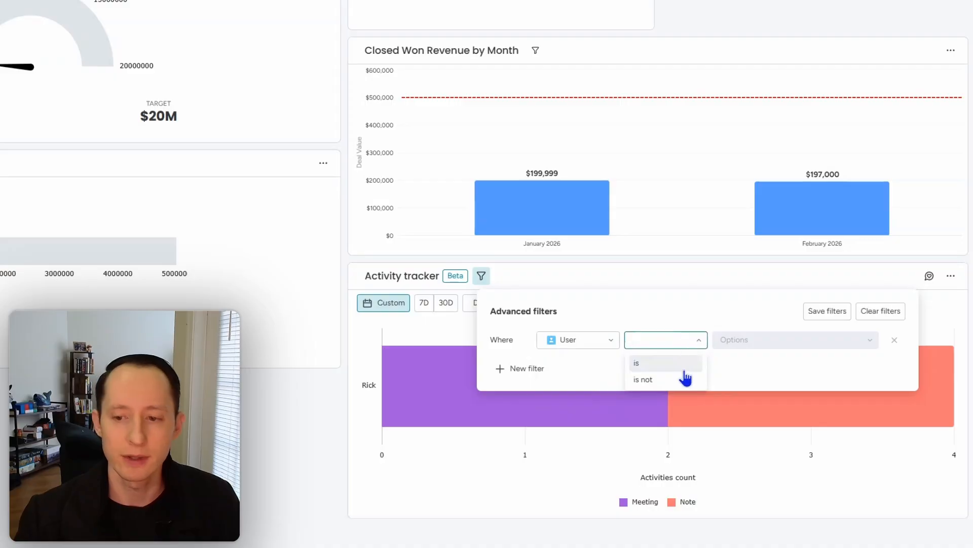
{"action": "left_click", "coordinate": [711, 310]}
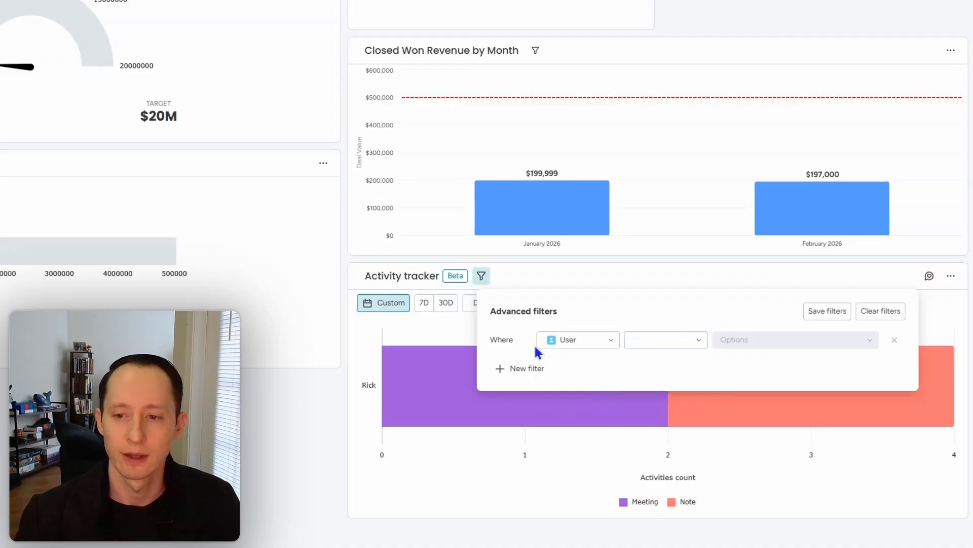
{"action": "left_click", "coordinate": [459, 491]}
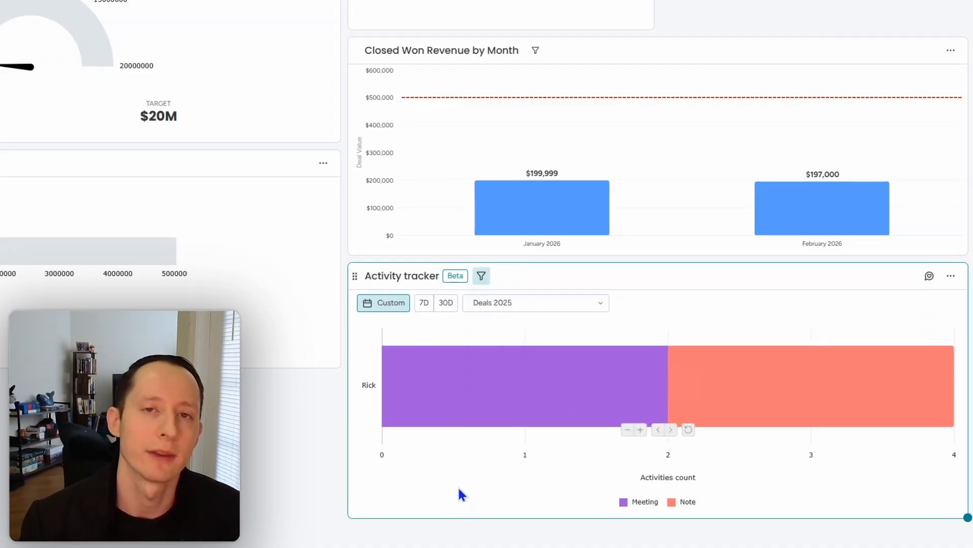